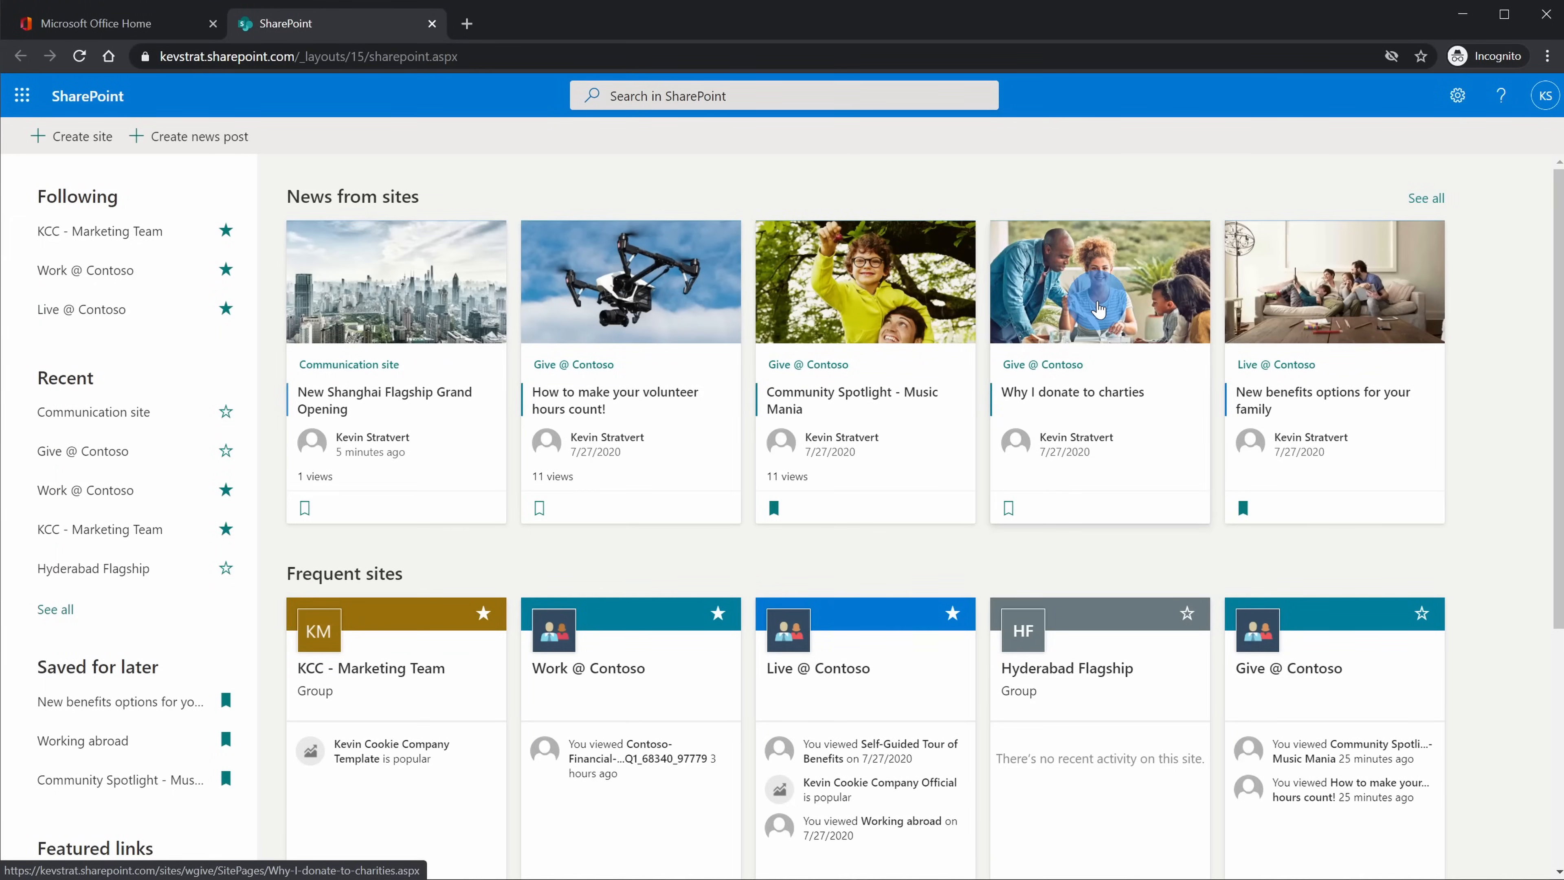
- Look over the SharePoint start page and the home pages of the Work @ Contoso and Live @ Contoso sites
{"action": "scroll", "coordinate": [1093, 308], "scroll_direction": "down", "scroll_amount": 4}
{"action": "scroll", "coordinate": [1099, 370], "scroll_direction": "up", "scroll_amount": 4}
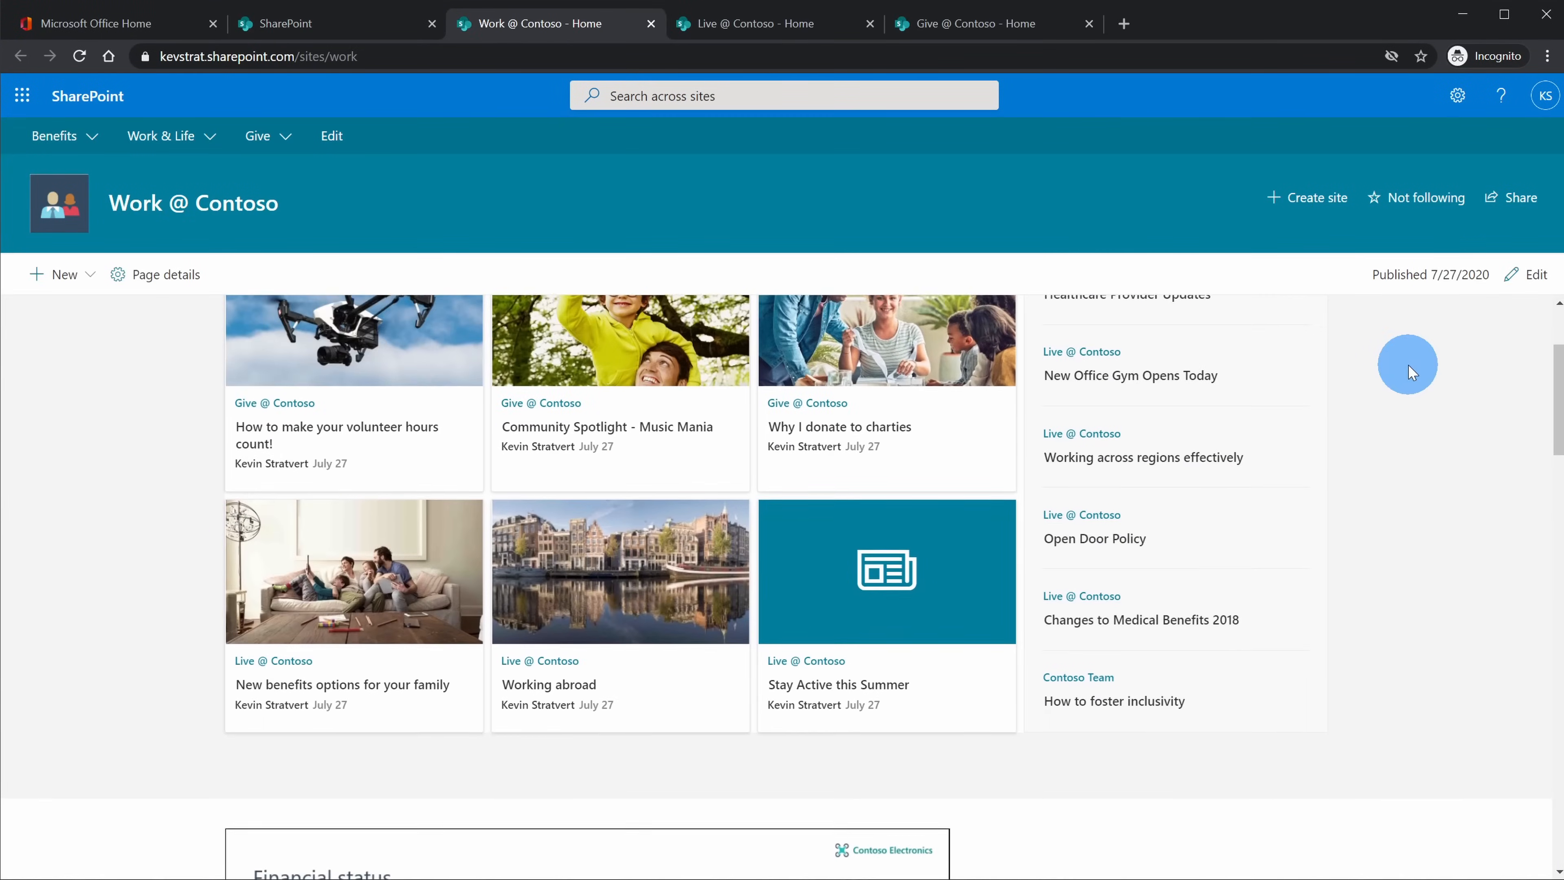
{"action": "scroll", "coordinate": [1408, 366], "scroll_direction": "down", "scroll_amount": 5}
{"action": "scroll", "coordinate": [1408, 365], "scroll_direction": "down", "scroll_amount": 10}
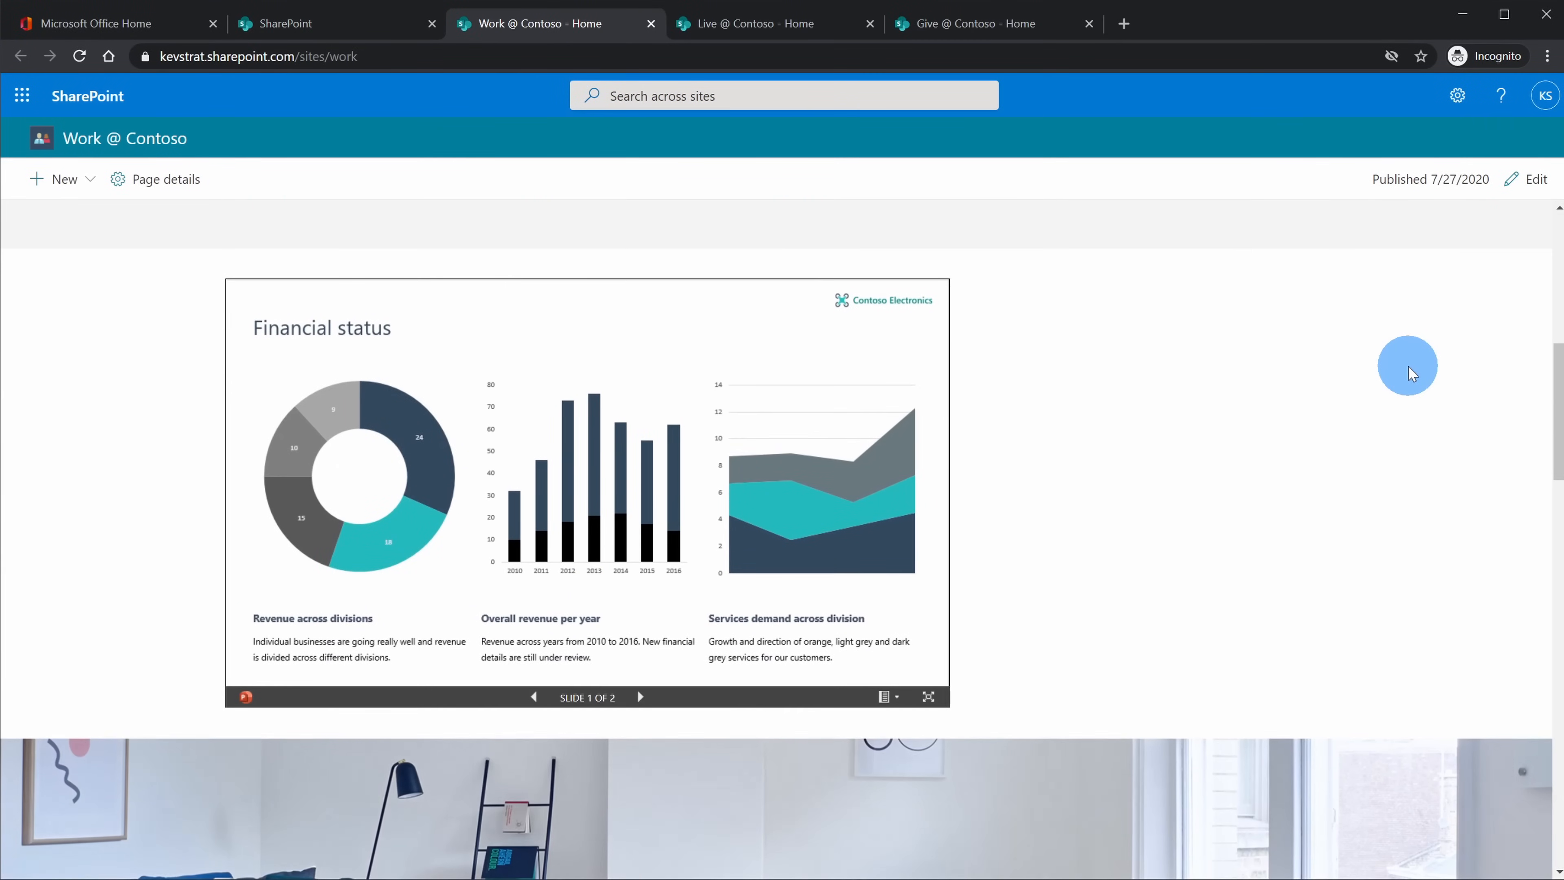
{"action": "scroll", "coordinate": [1409, 368], "scroll_direction": "down", "scroll_amount": 3}
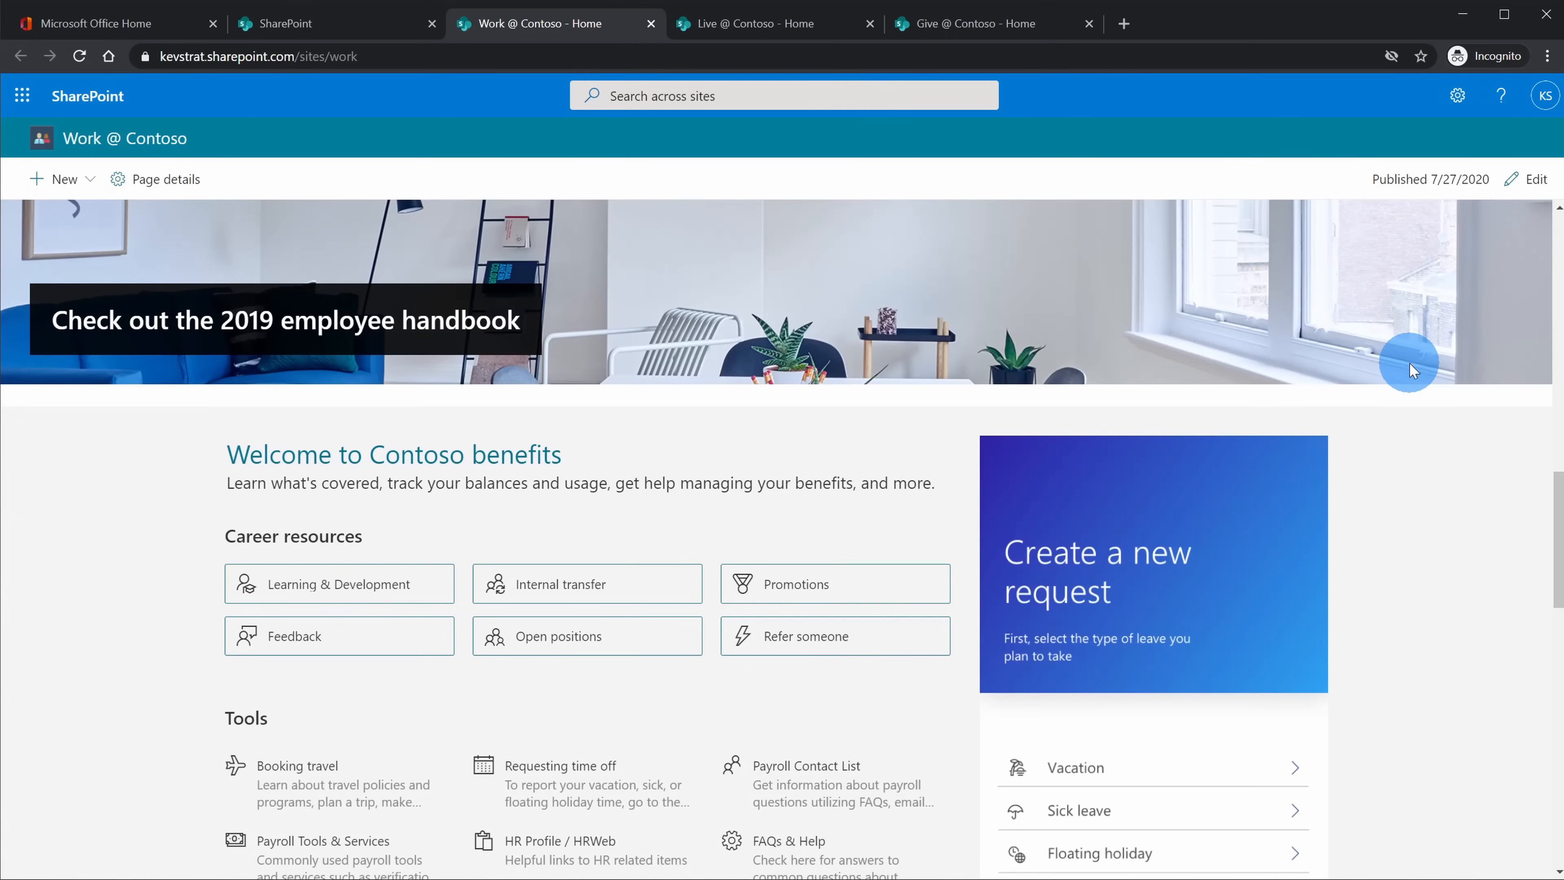
{"action": "key", "text": "ctrl+Tab"}
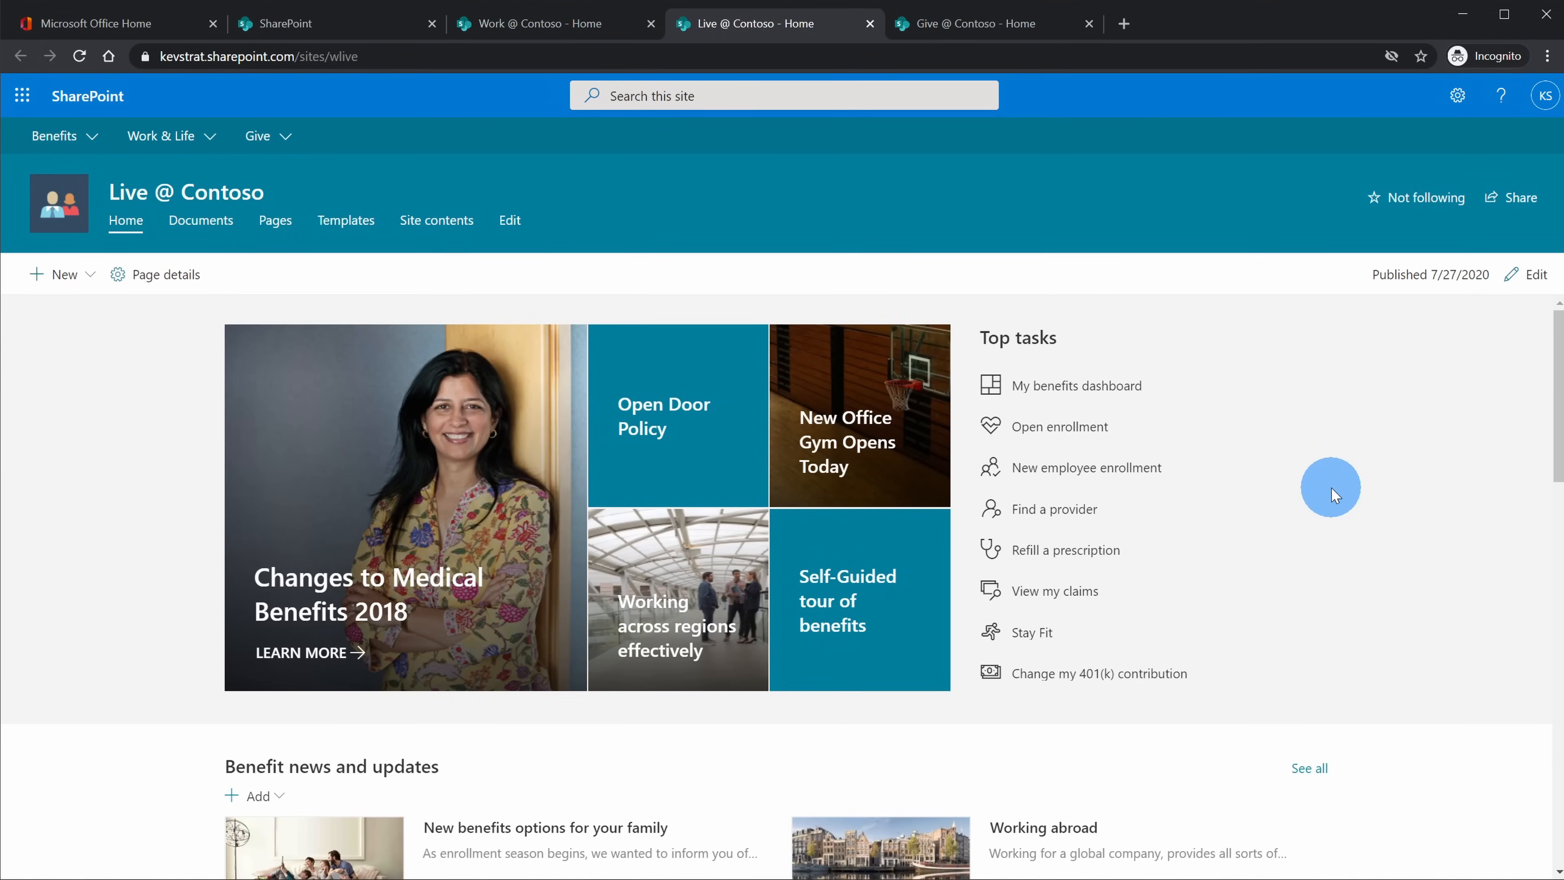
{"action": "scroll", "coordinate": [1331, 490], "scroll_direction": "down", "scroll_amount": 3}
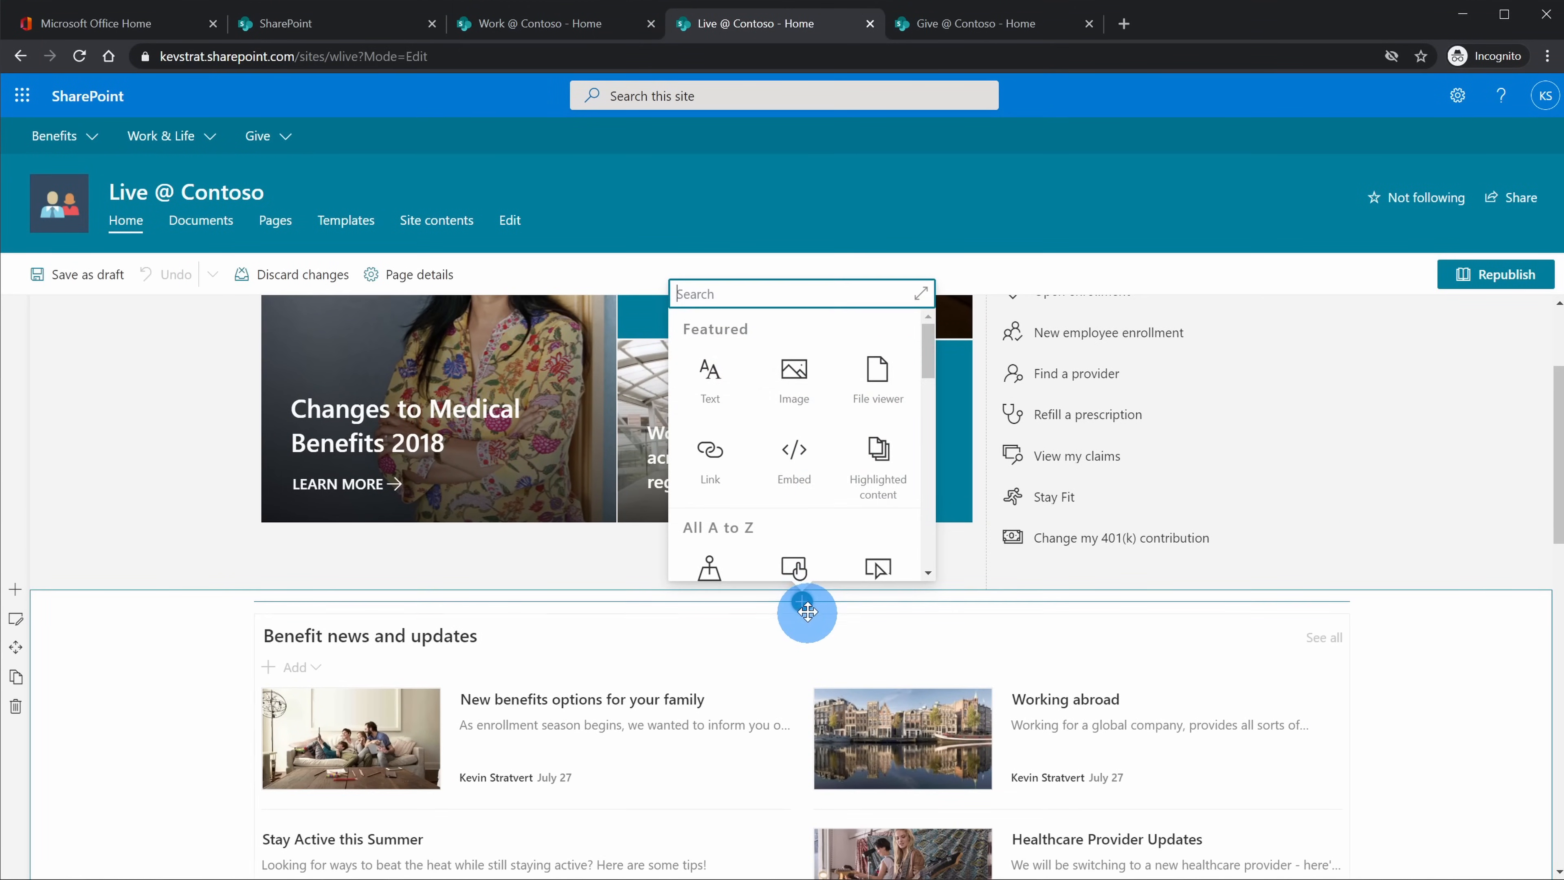
- Browse the expanded web part list on the Live @ Contoso page and open Self-Guided Tour of Benefits.pptx from the site's documents
{"action": "left_click", "coordinate": [915, 294]}
{"action": "scroll", "coordinate": [1111, 329], "scroll_direction": "down", "scroll_amount": 5}
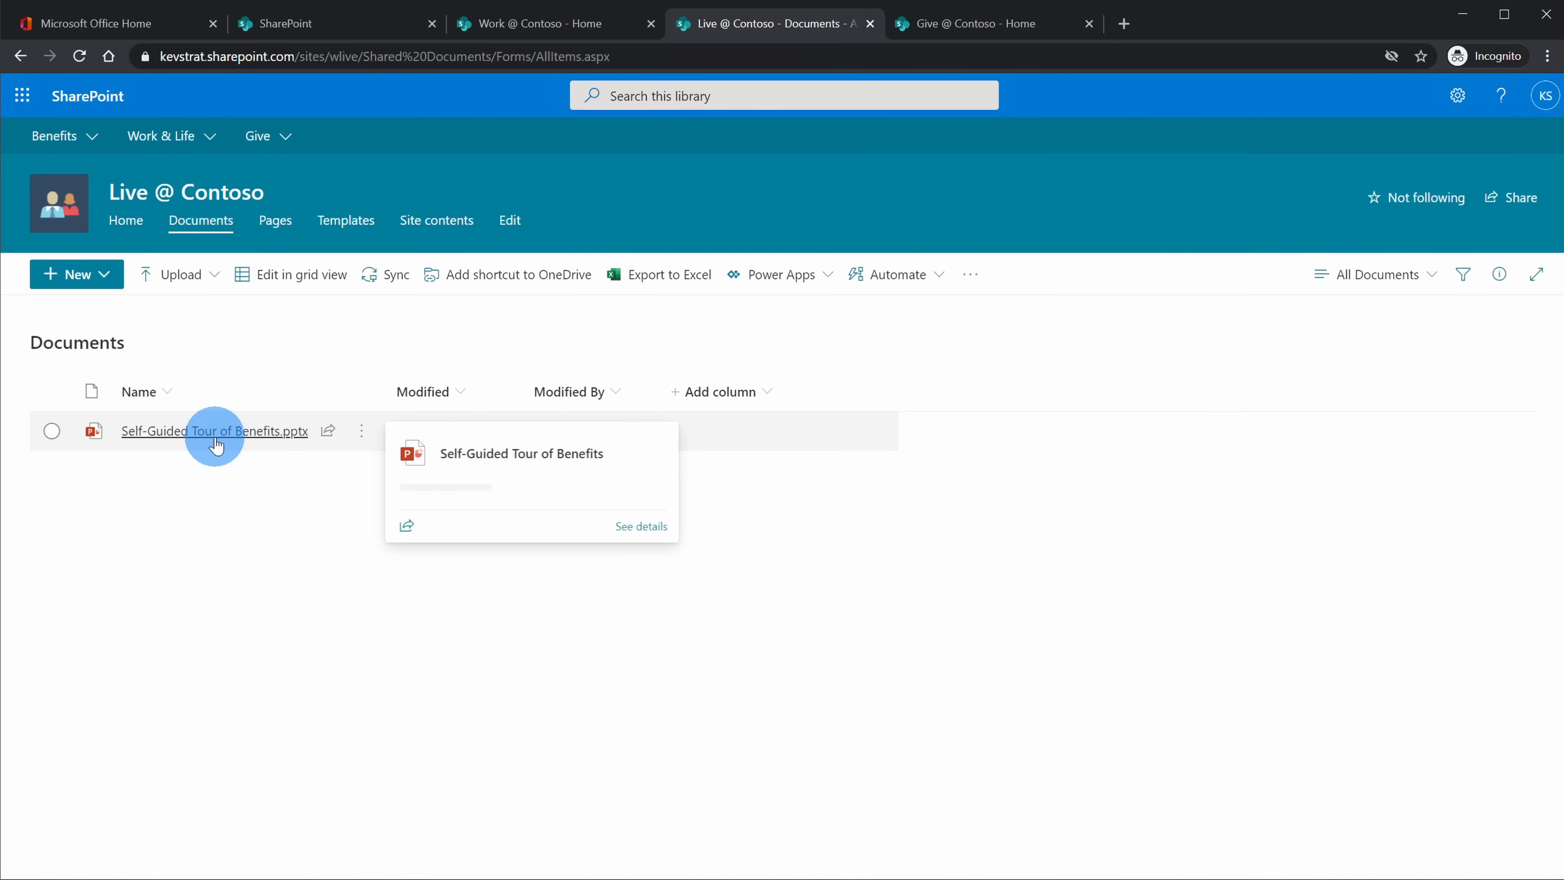
{"action": "left_click", "coordinate": [241, 431]}
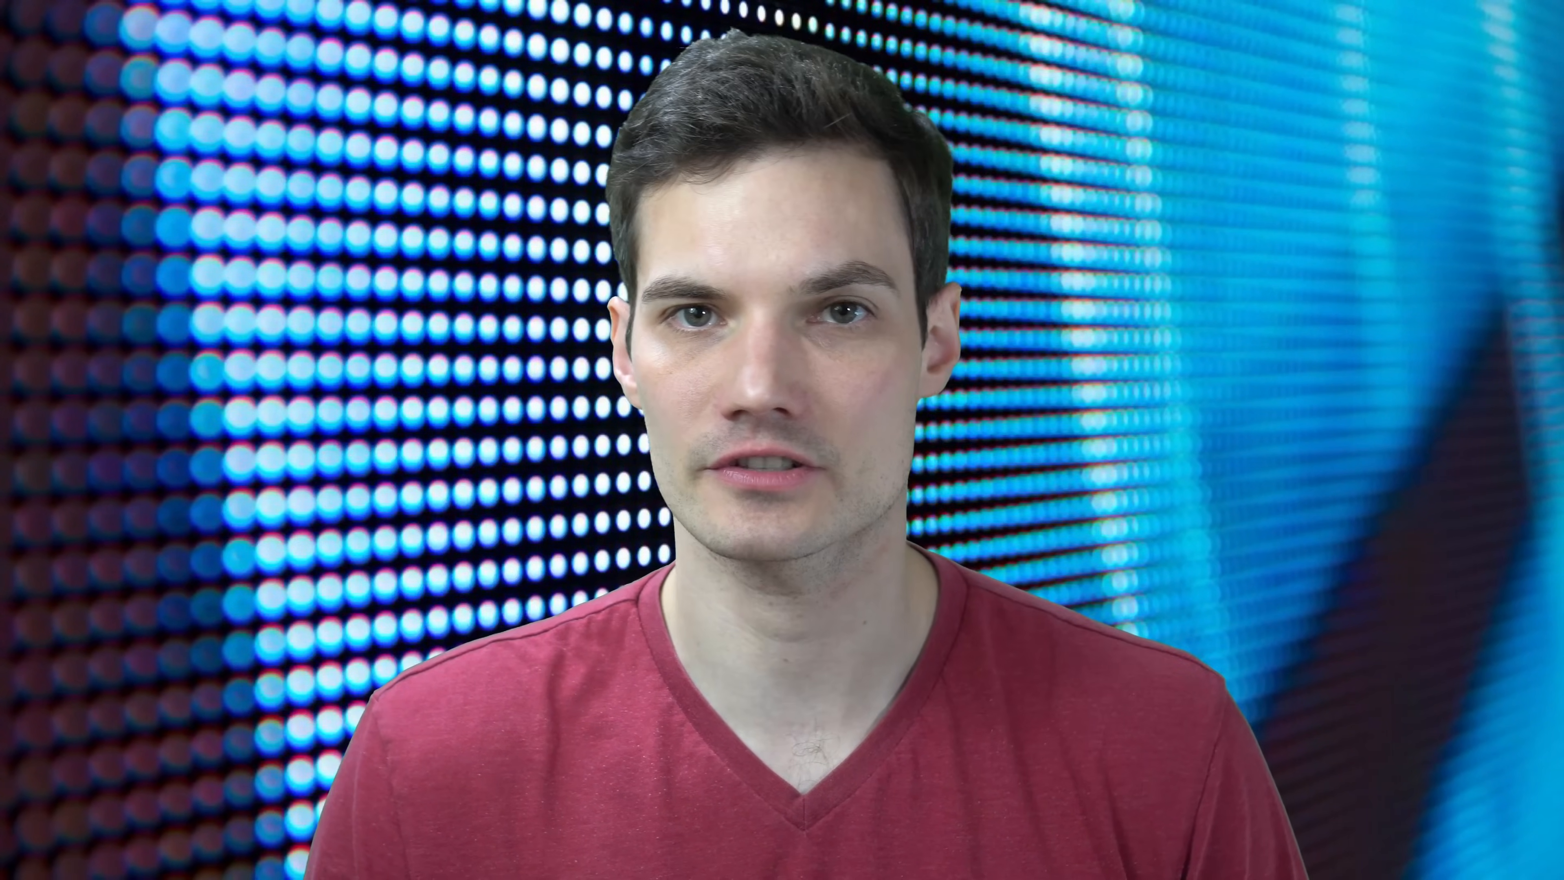
{"action": "left_click", "coordinate": [982, 533]}
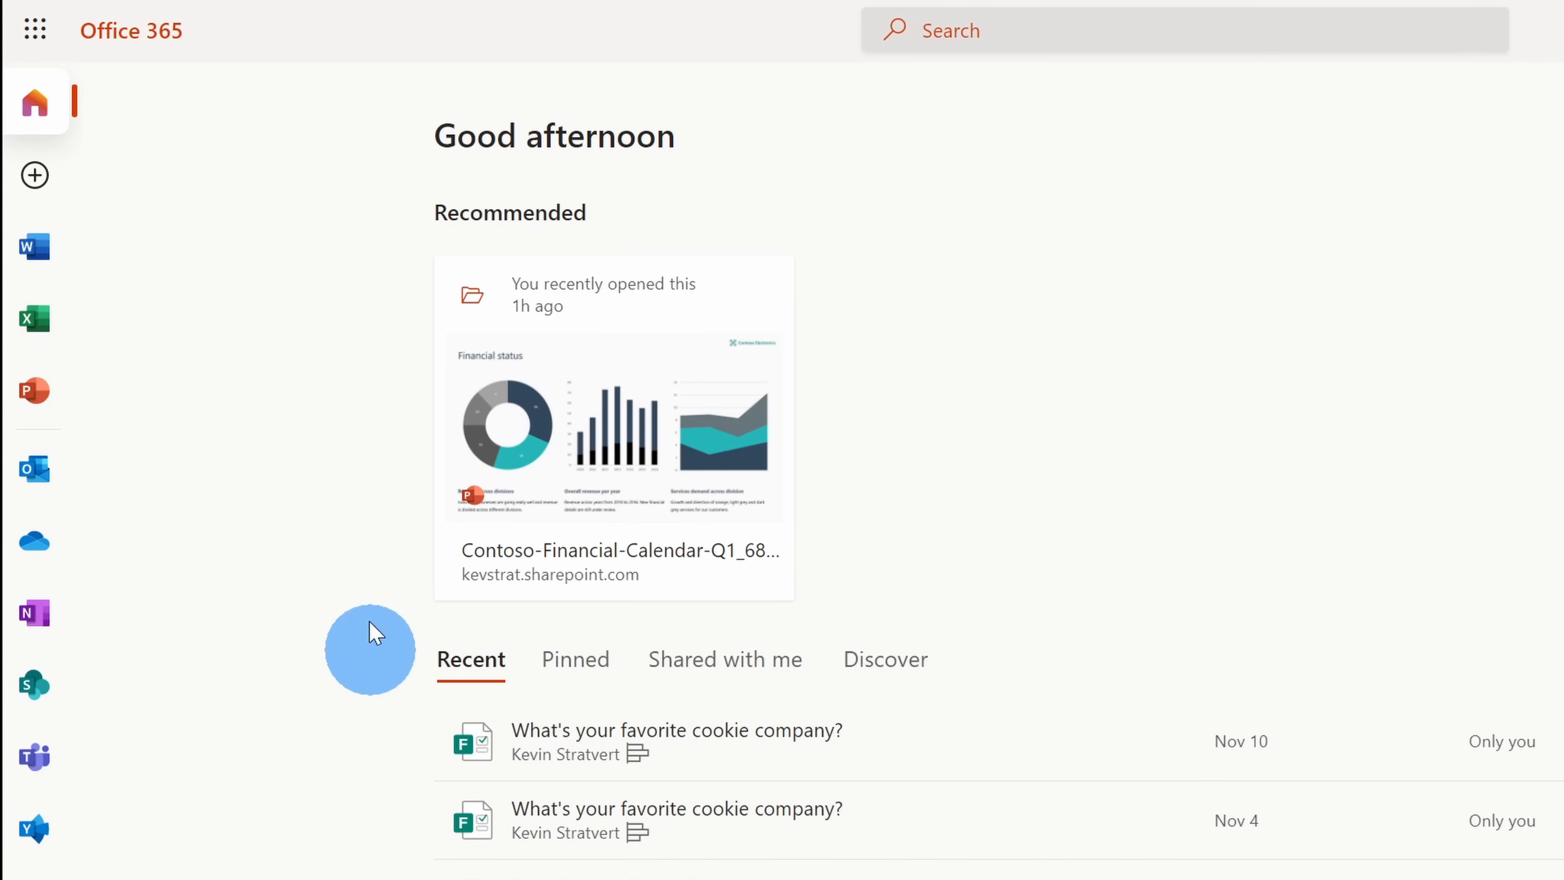
- Go from the Office 365 home page to SharePoint
{"action": "left_click", "coordinate": [55, 36]}
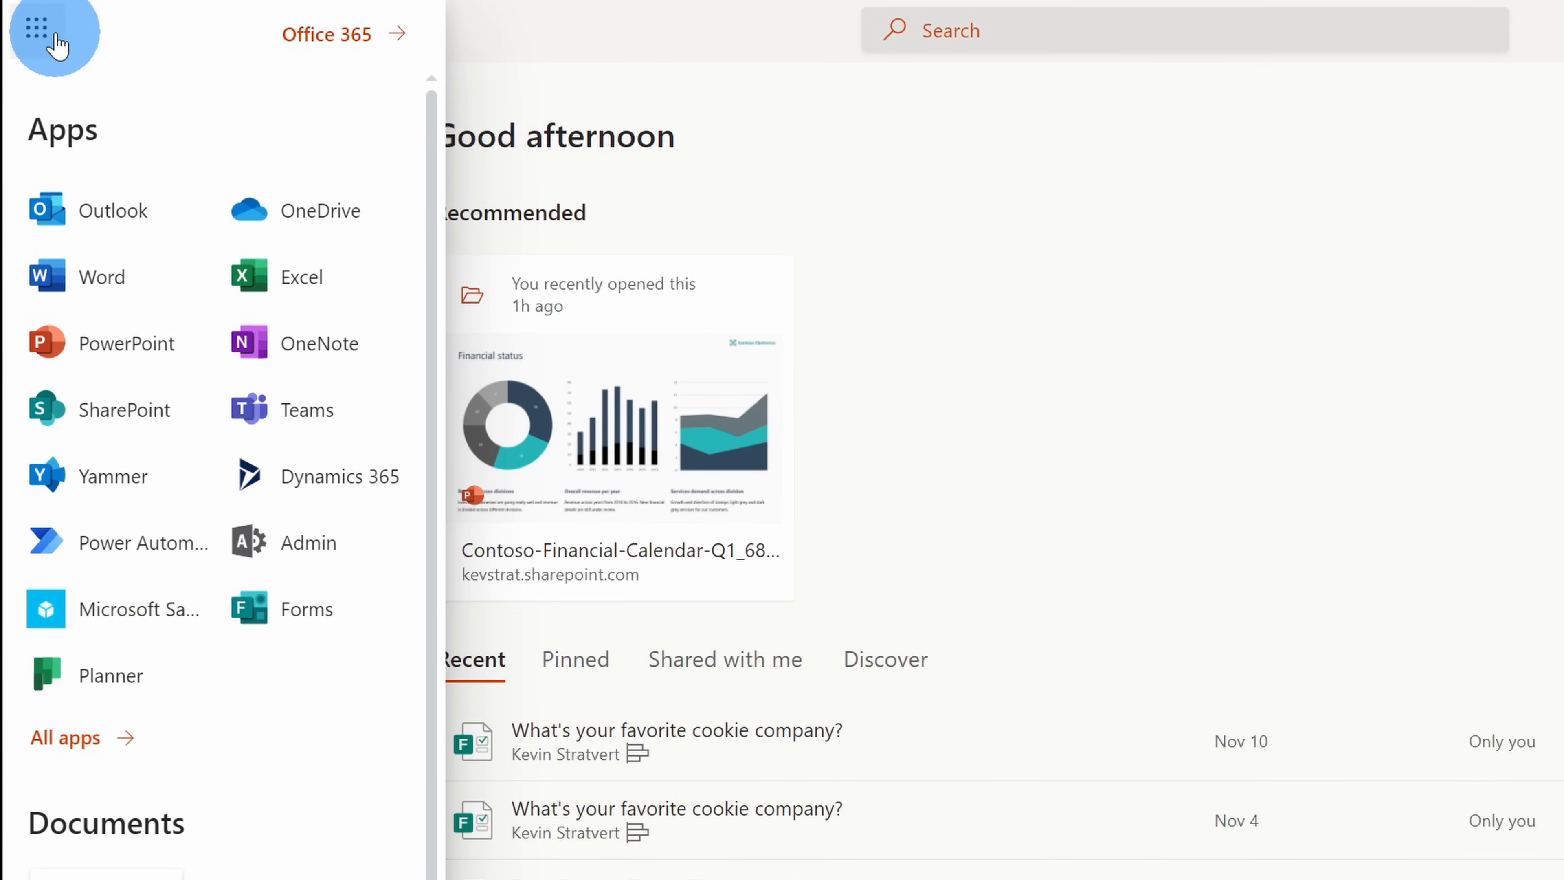
{"action": "left_click", "coordinate": [123, 433]}
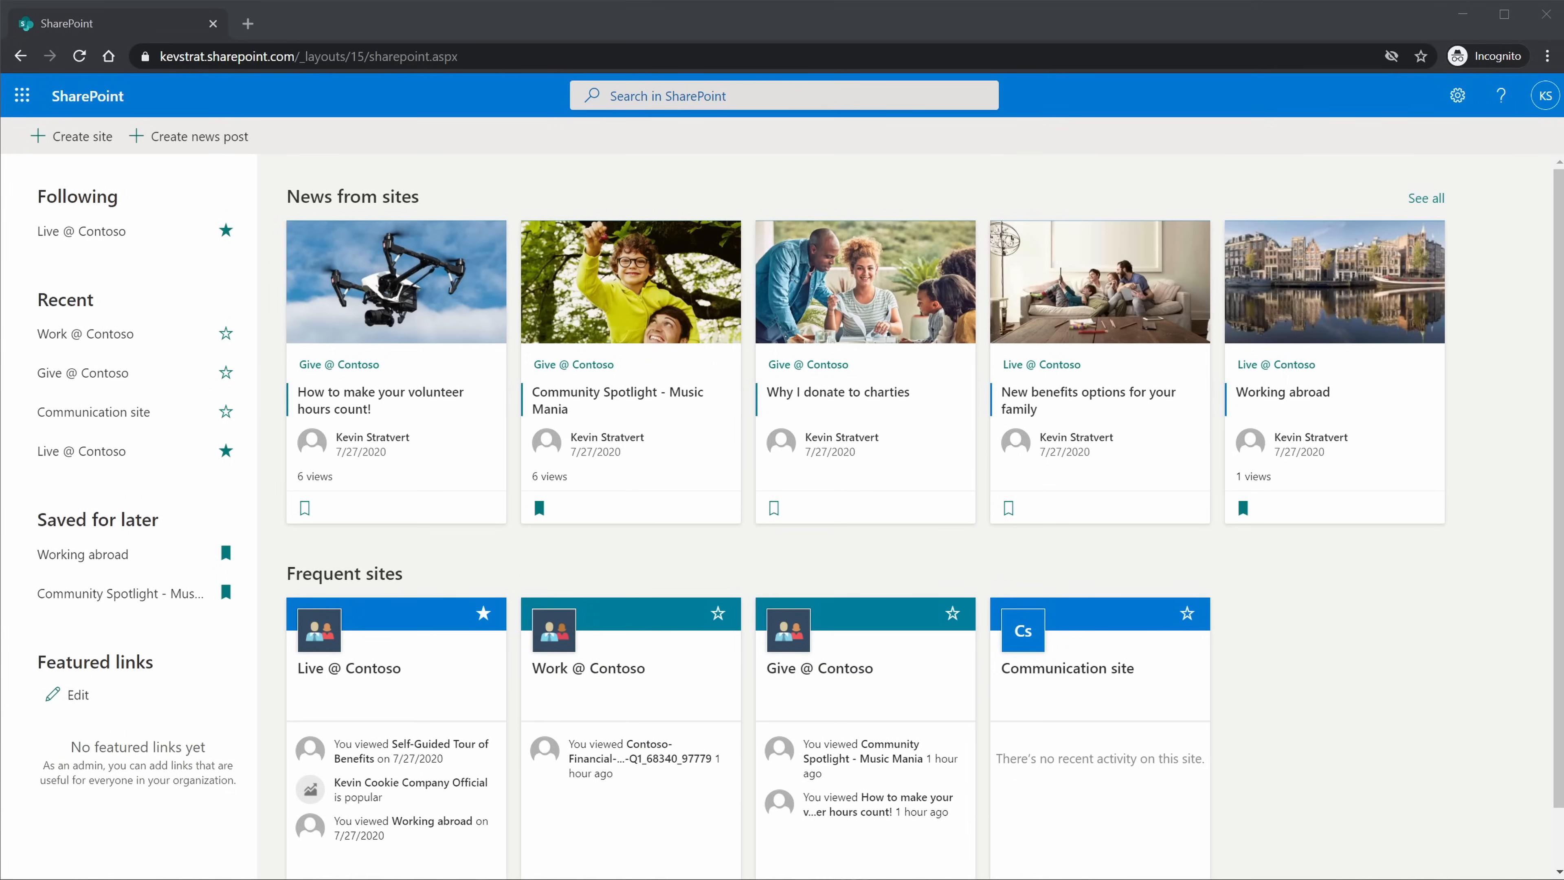
- Save the news post "New benefits options for your family" for later and follow the Work @ Contoso site
{"action": "left_click", "coordinate": [1310, 333]}
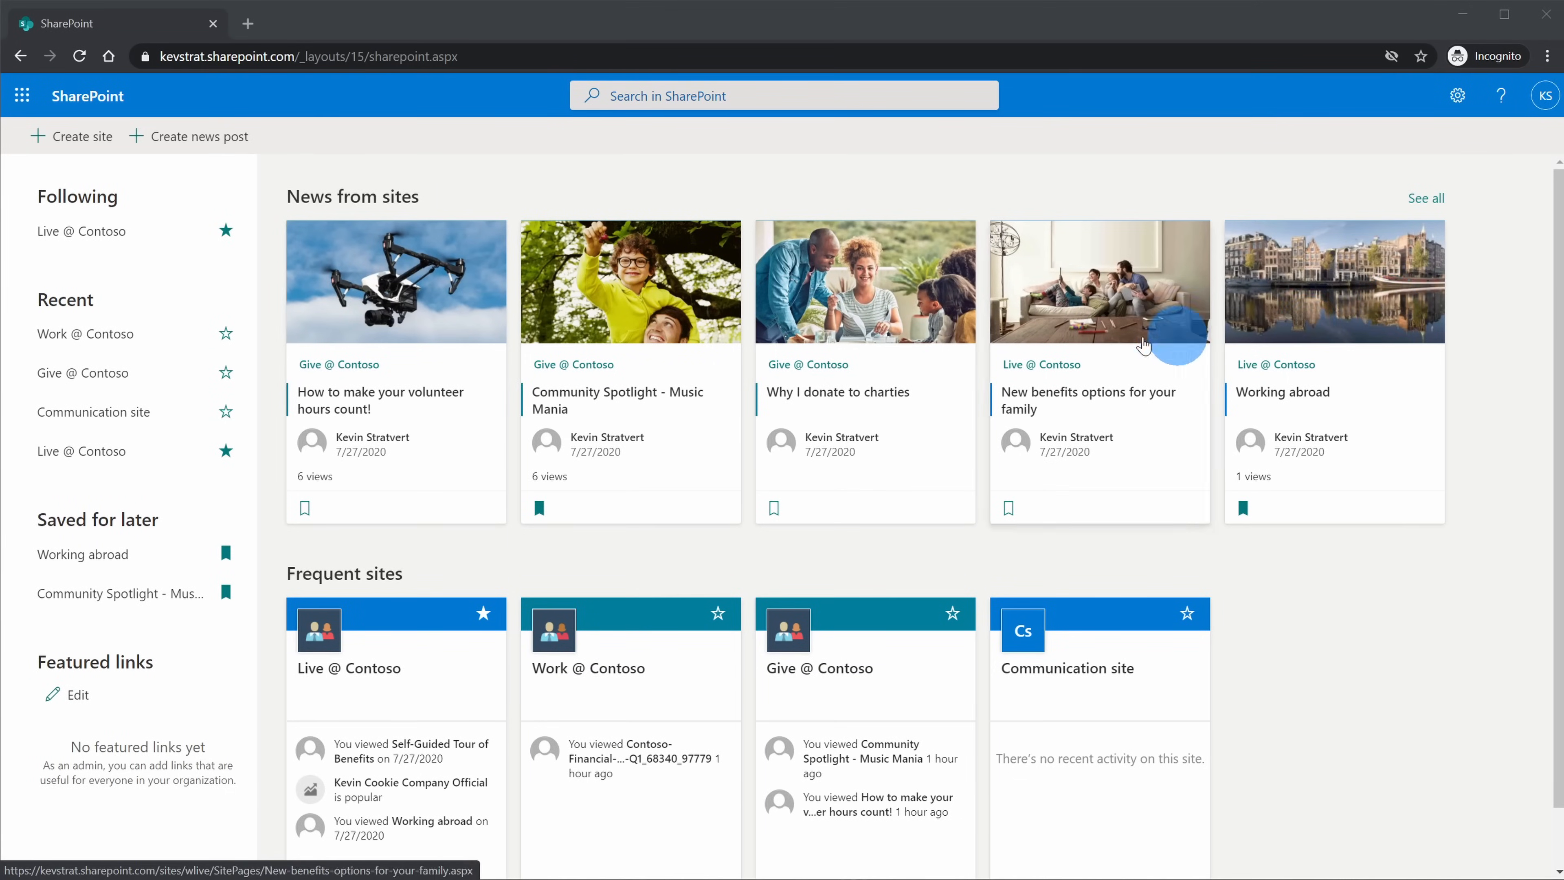
{"action": "left_click", "coordinate": [58, 137]}
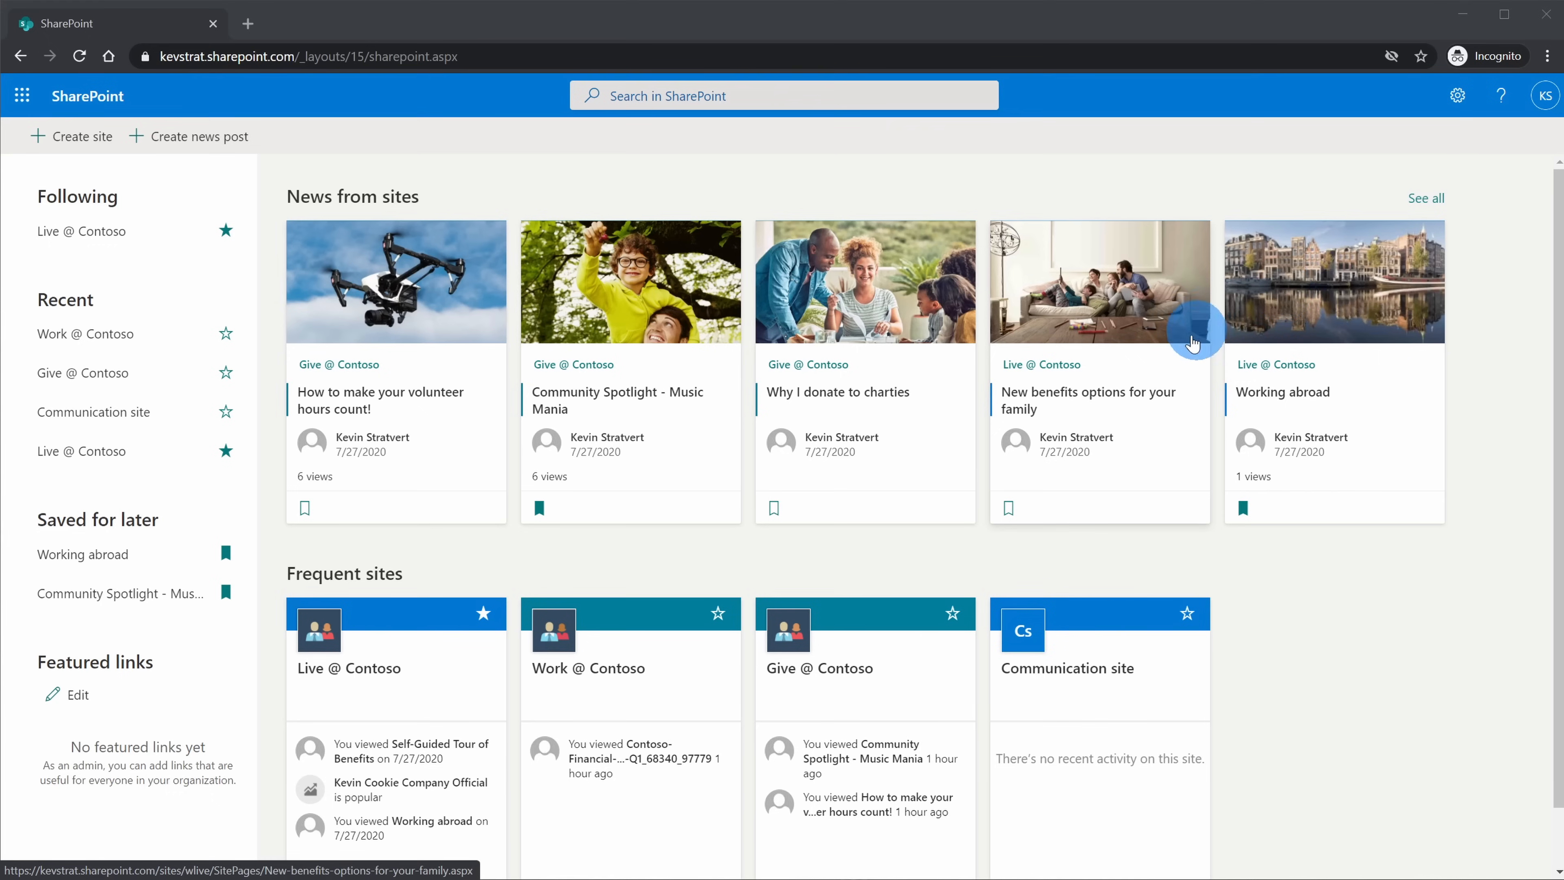
{"action": "left_click", "coordinate": [1008, 507]}
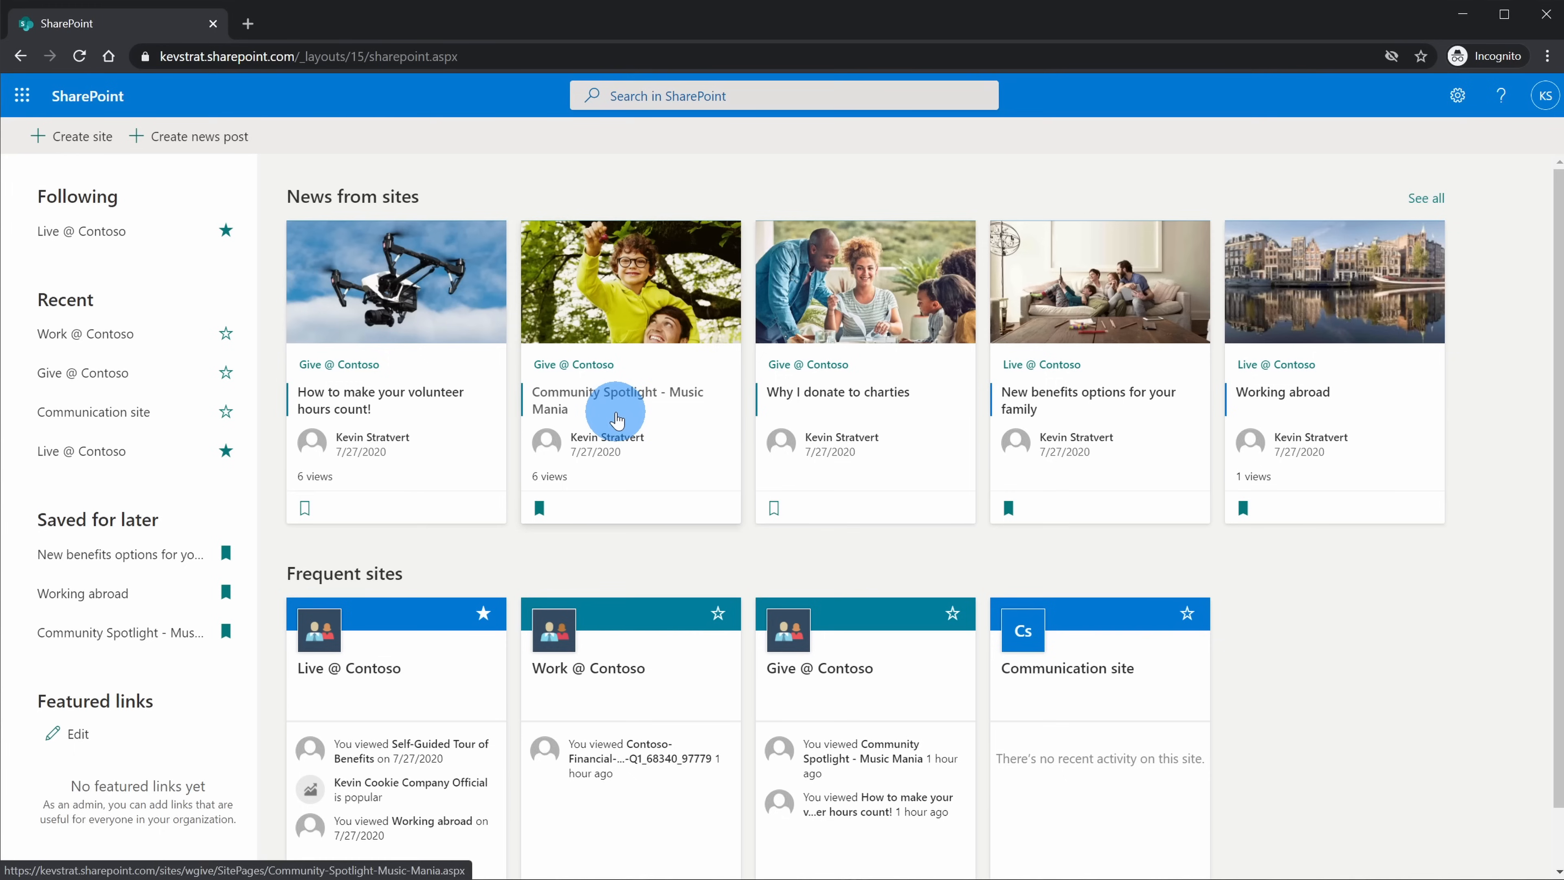
{"action": "scroll", "coordinate": [616, 416], "scroll_direction": "down", "scroll_amount": 1}
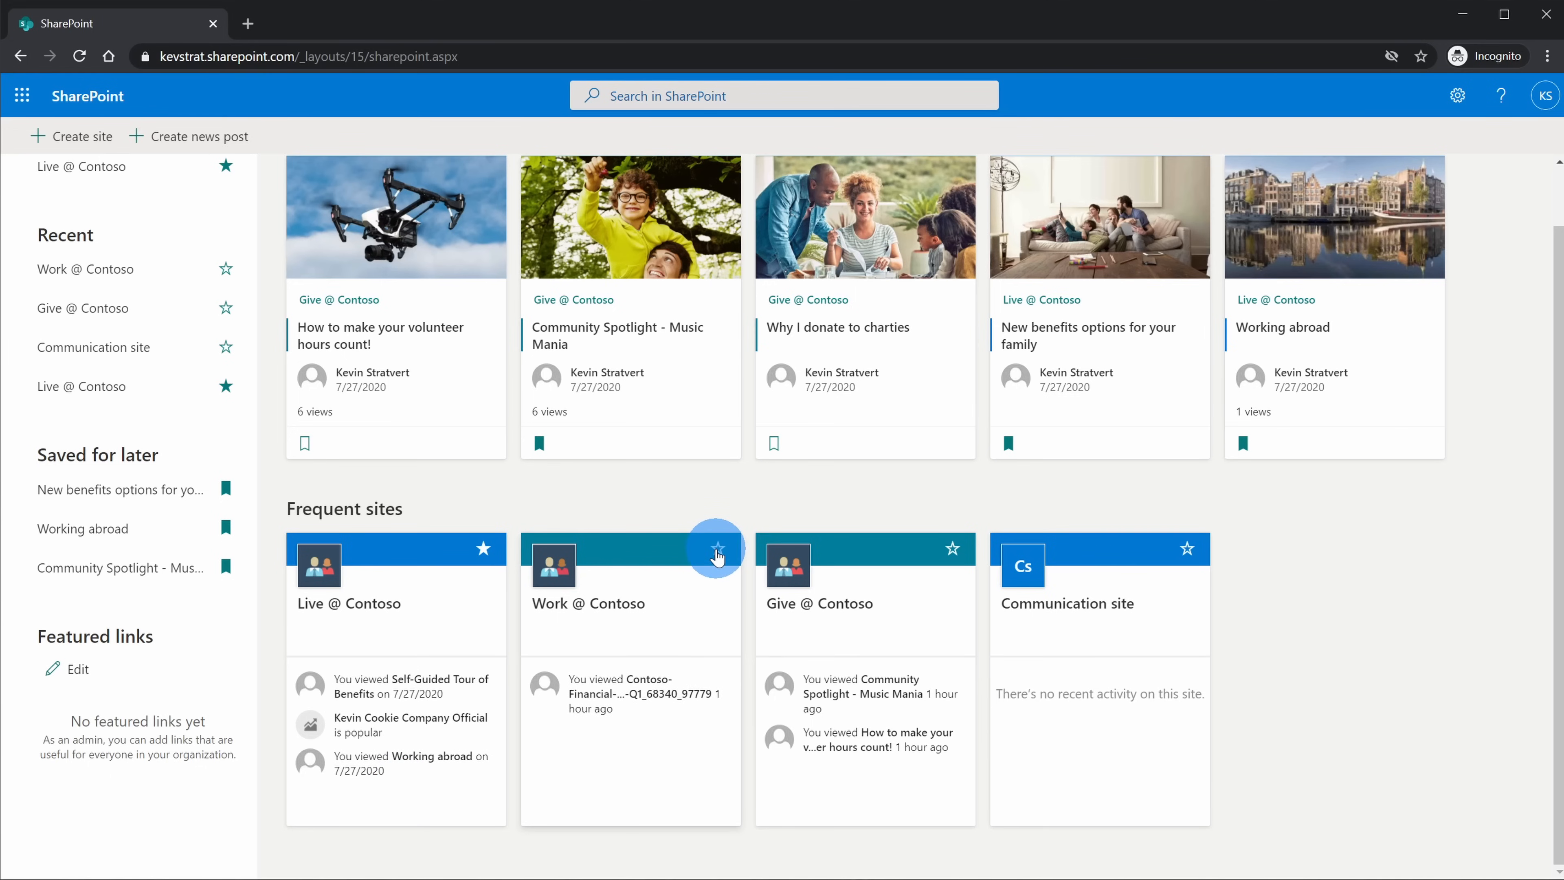
{"action": "scroll", "coordinate": [694, 696], "scroll_direction": "up", "scroll_amount": 1}
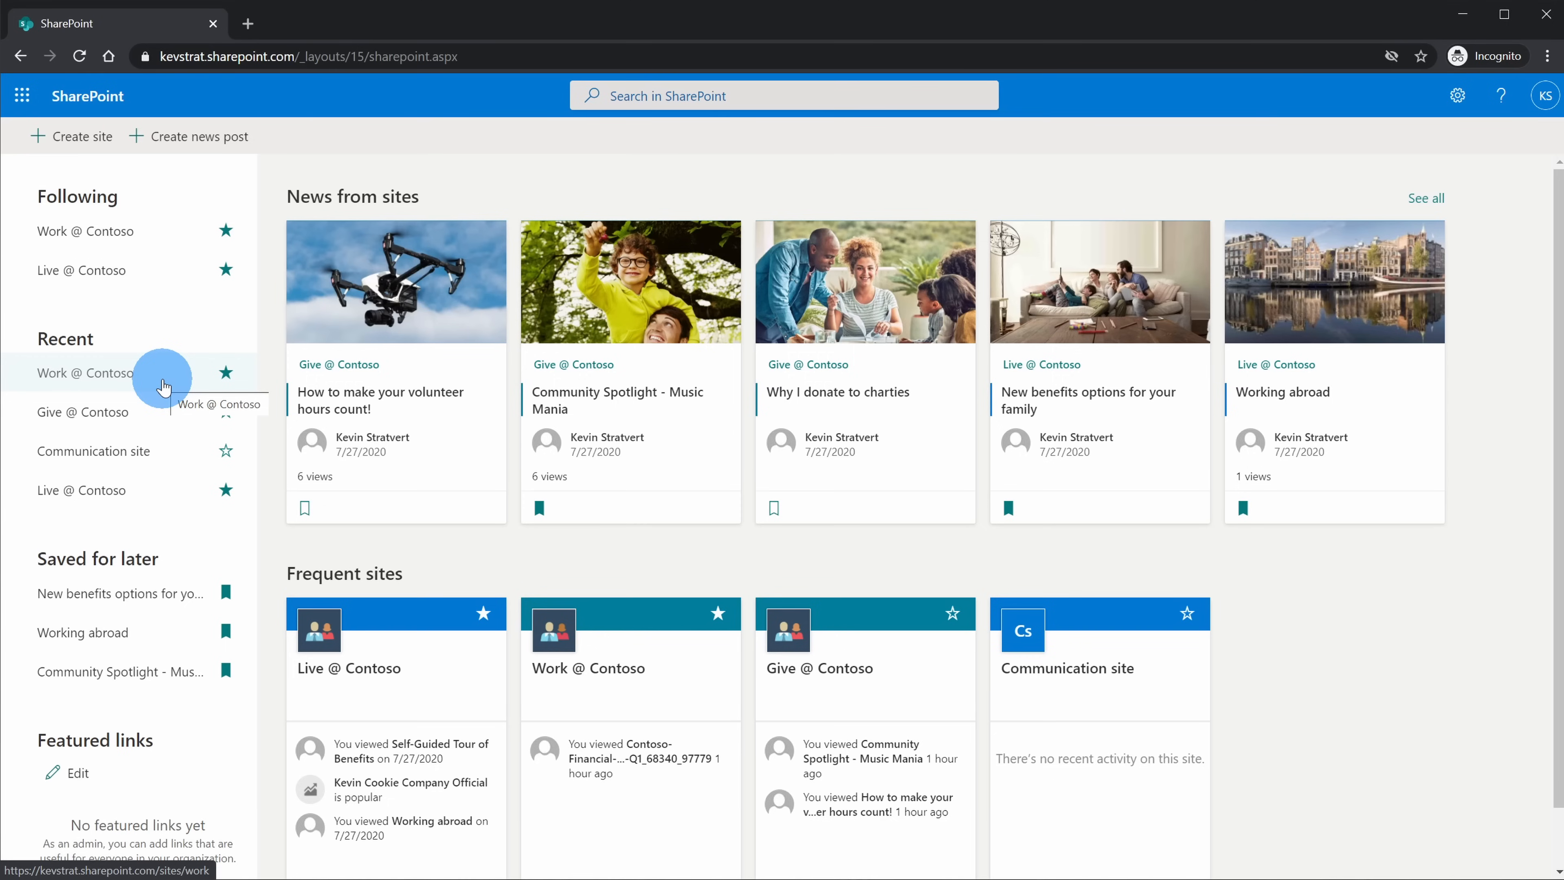
- Start a team site "KCC - Marketing Team" with description "Come up with a marketing plan to propel the Kevin Cookie Company to the Fortune 100"
{"action": "left_click", "coordinate": [87, 137]}
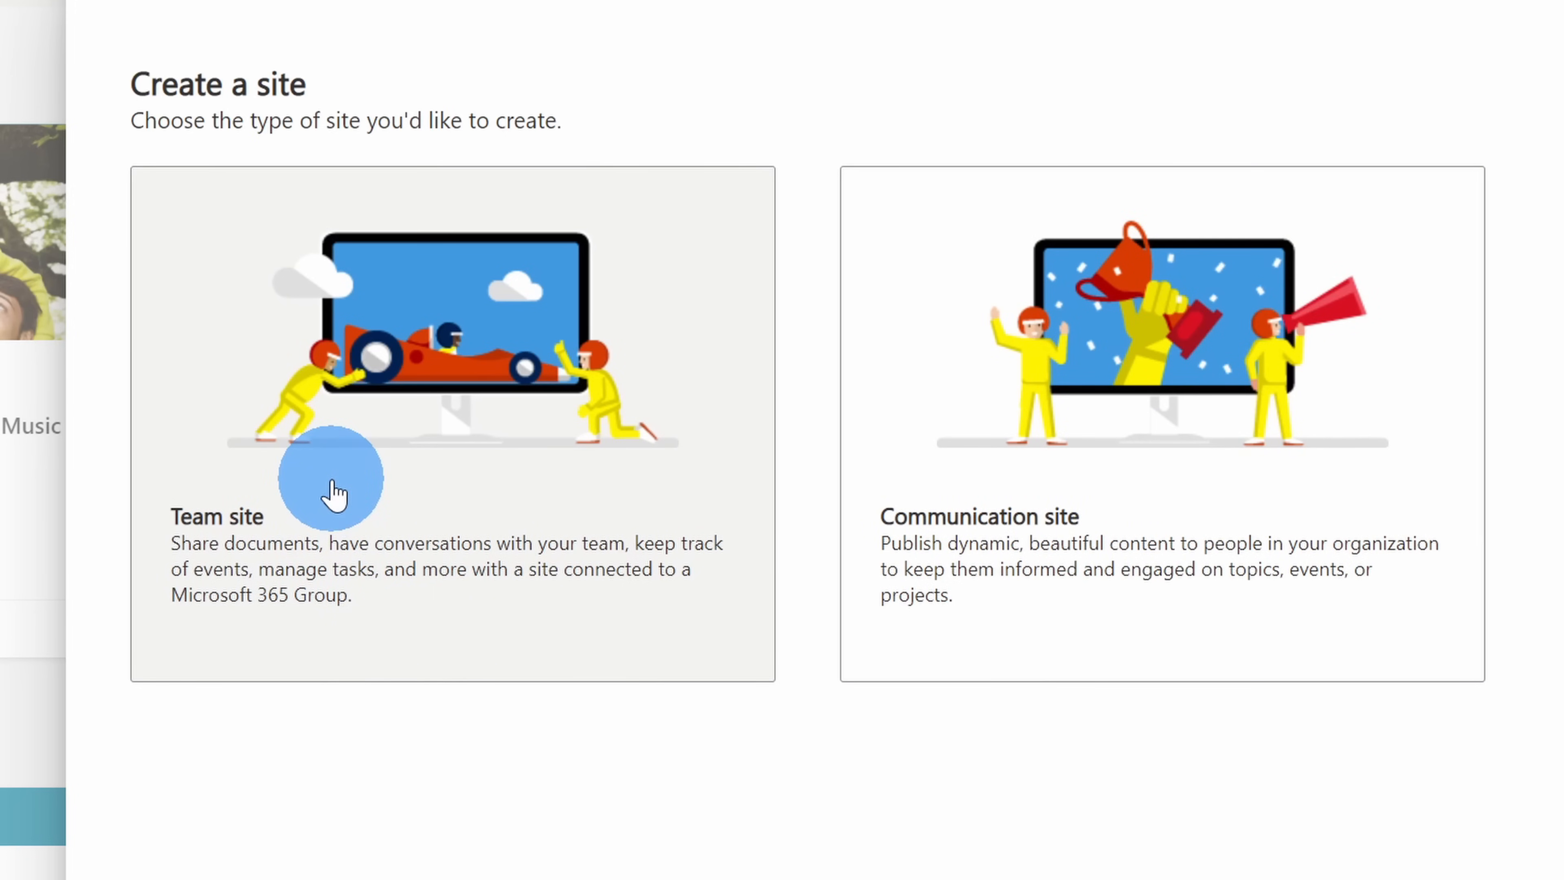
{"action": "left_click", "coordinate": [333, 493]}
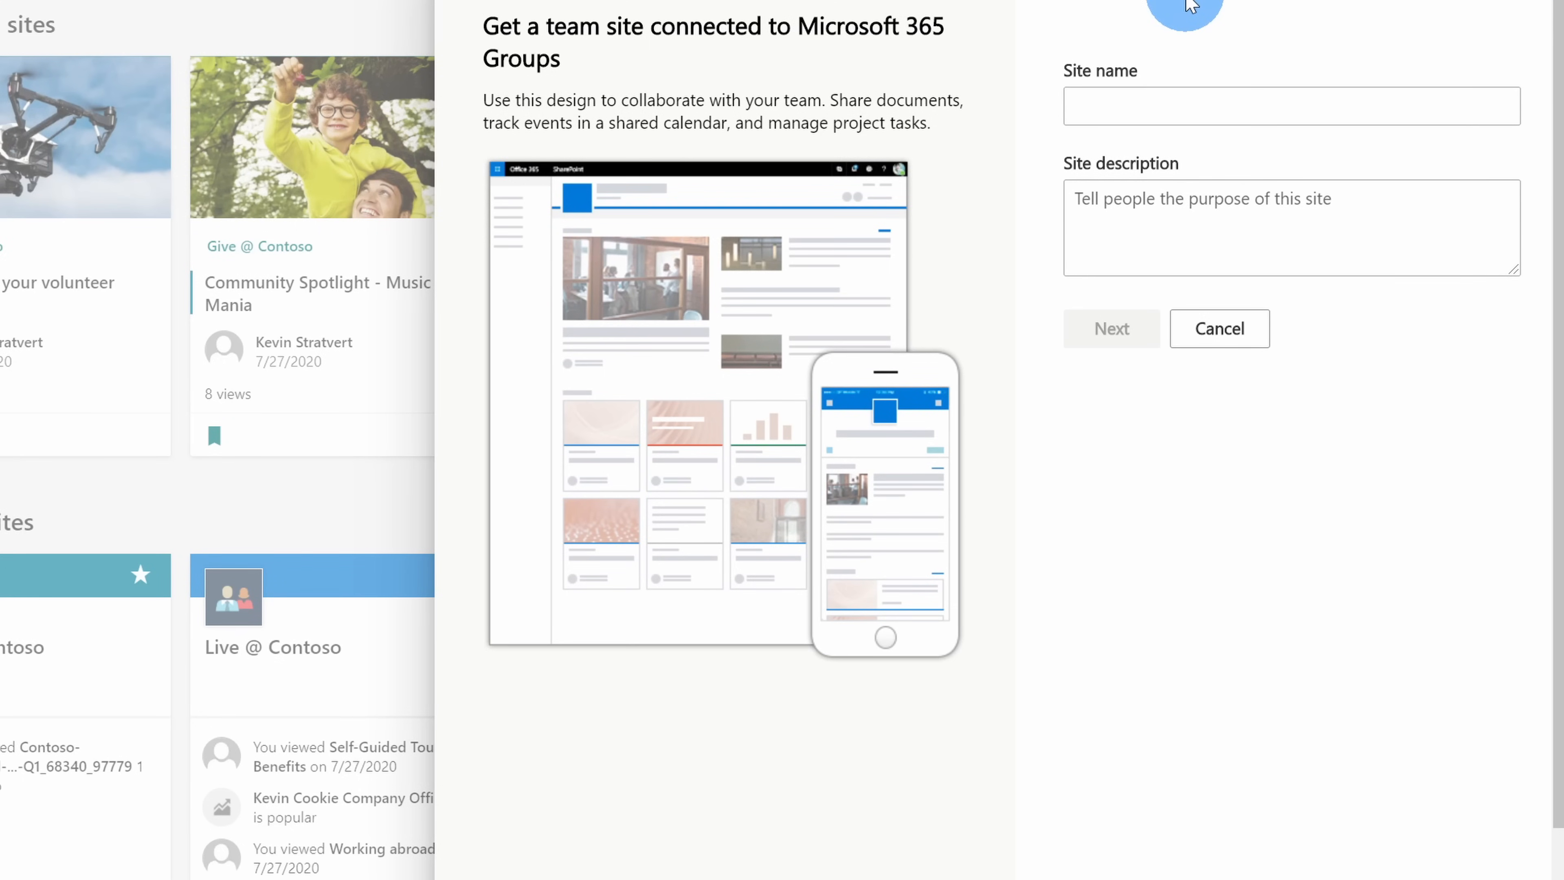
{"action": "left_click", "coordinate": [1187, 104]}
{"action": "type", "text": "KCC - Marketing Team"}
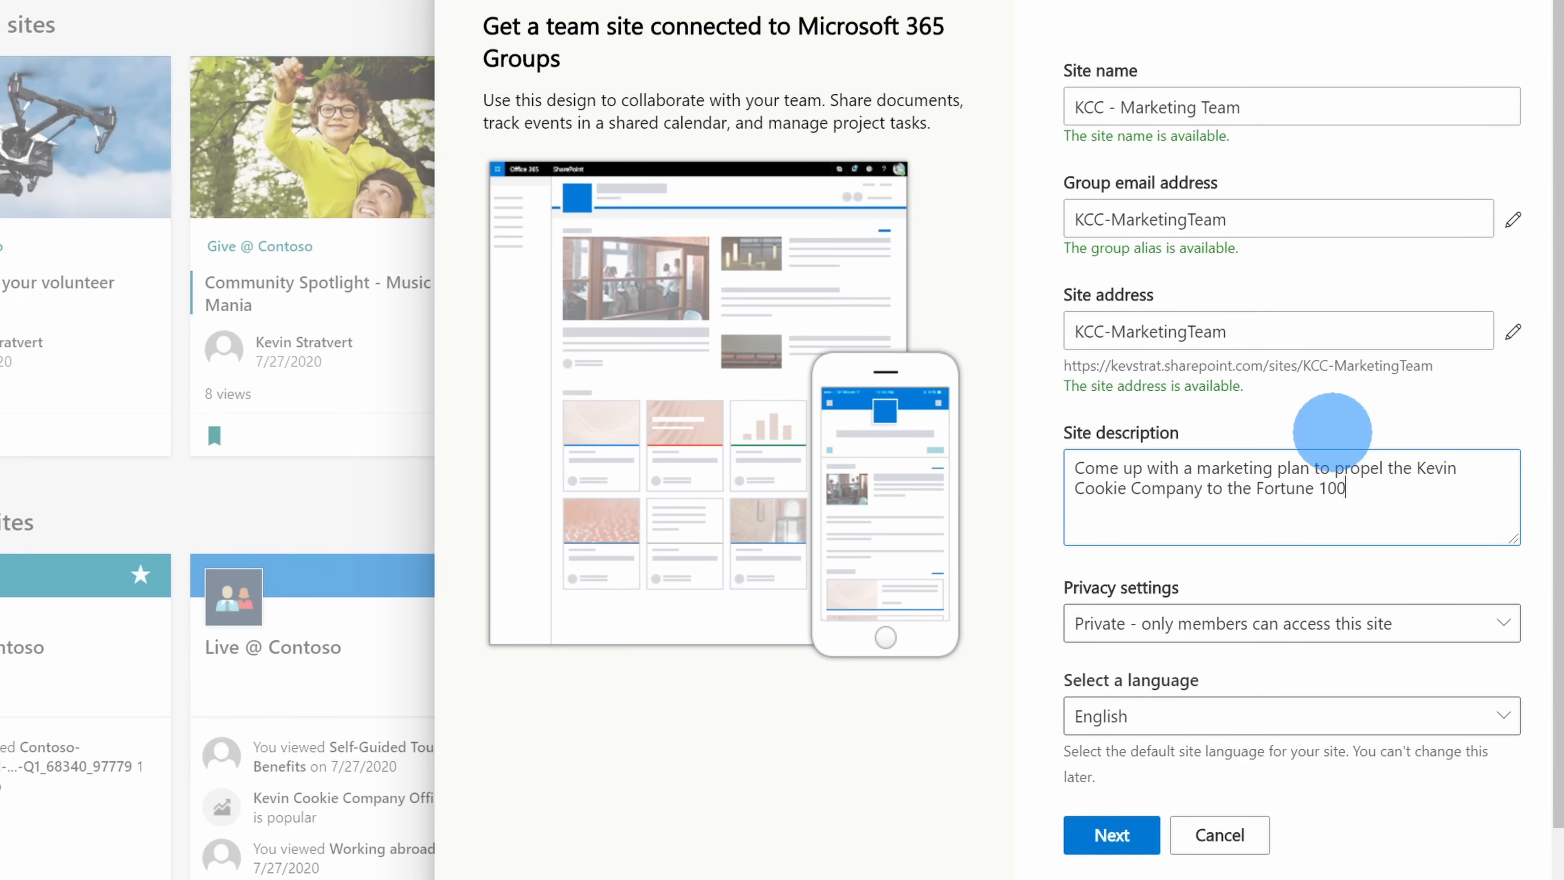
- Set the new site's privacy to "Public - anyone in the organization can access this site" and continue to adding group members
{"action": "left_click", "coordinate": [1310, 635]}
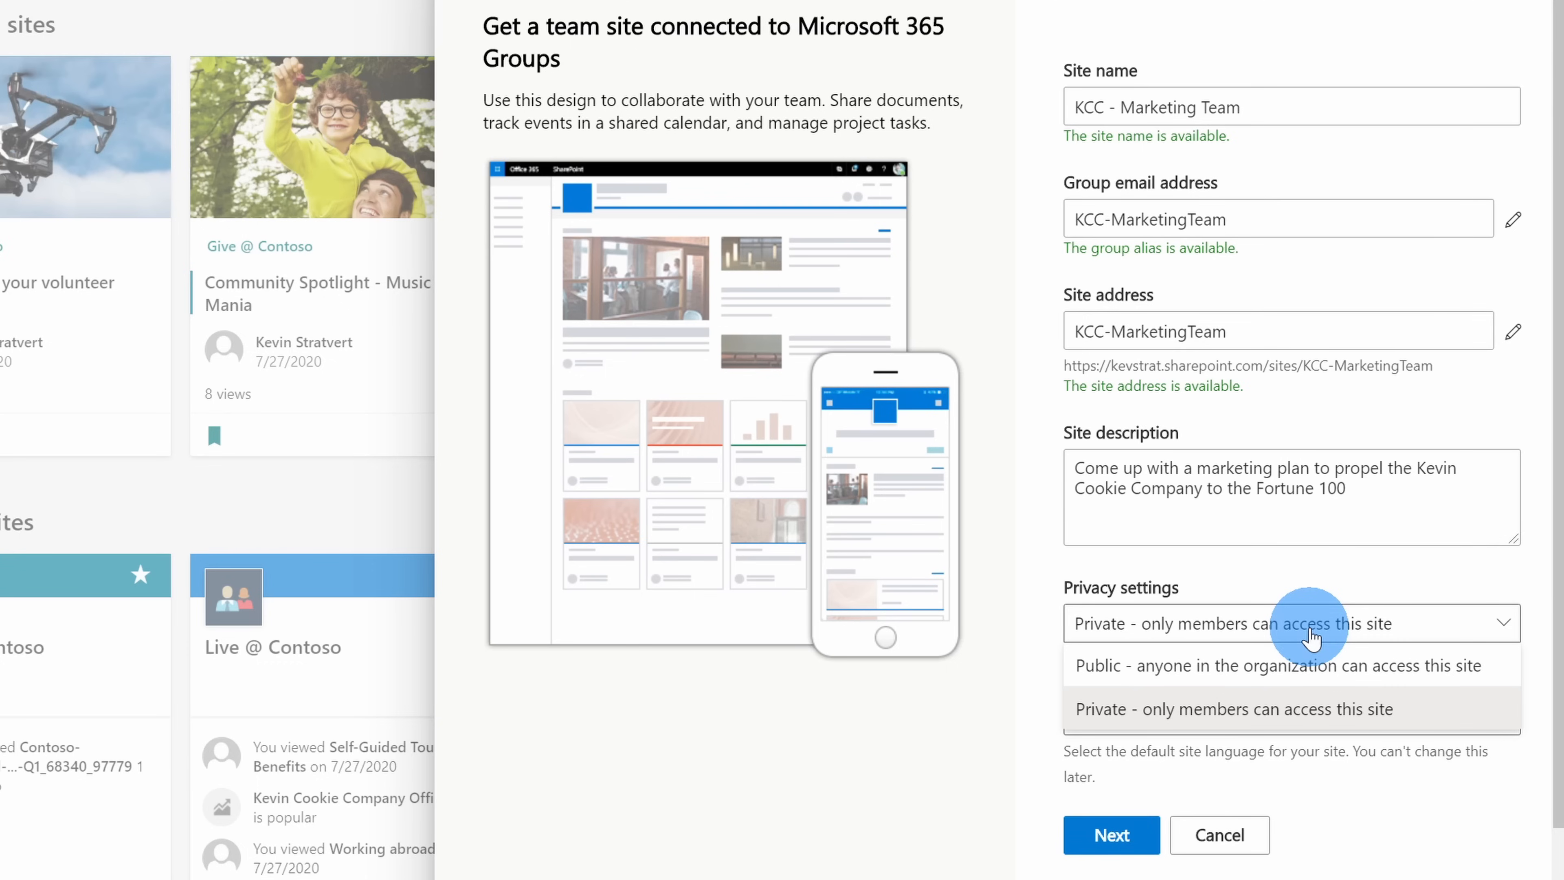
{"action": "left_click", "coordinate": [1314, 659]}
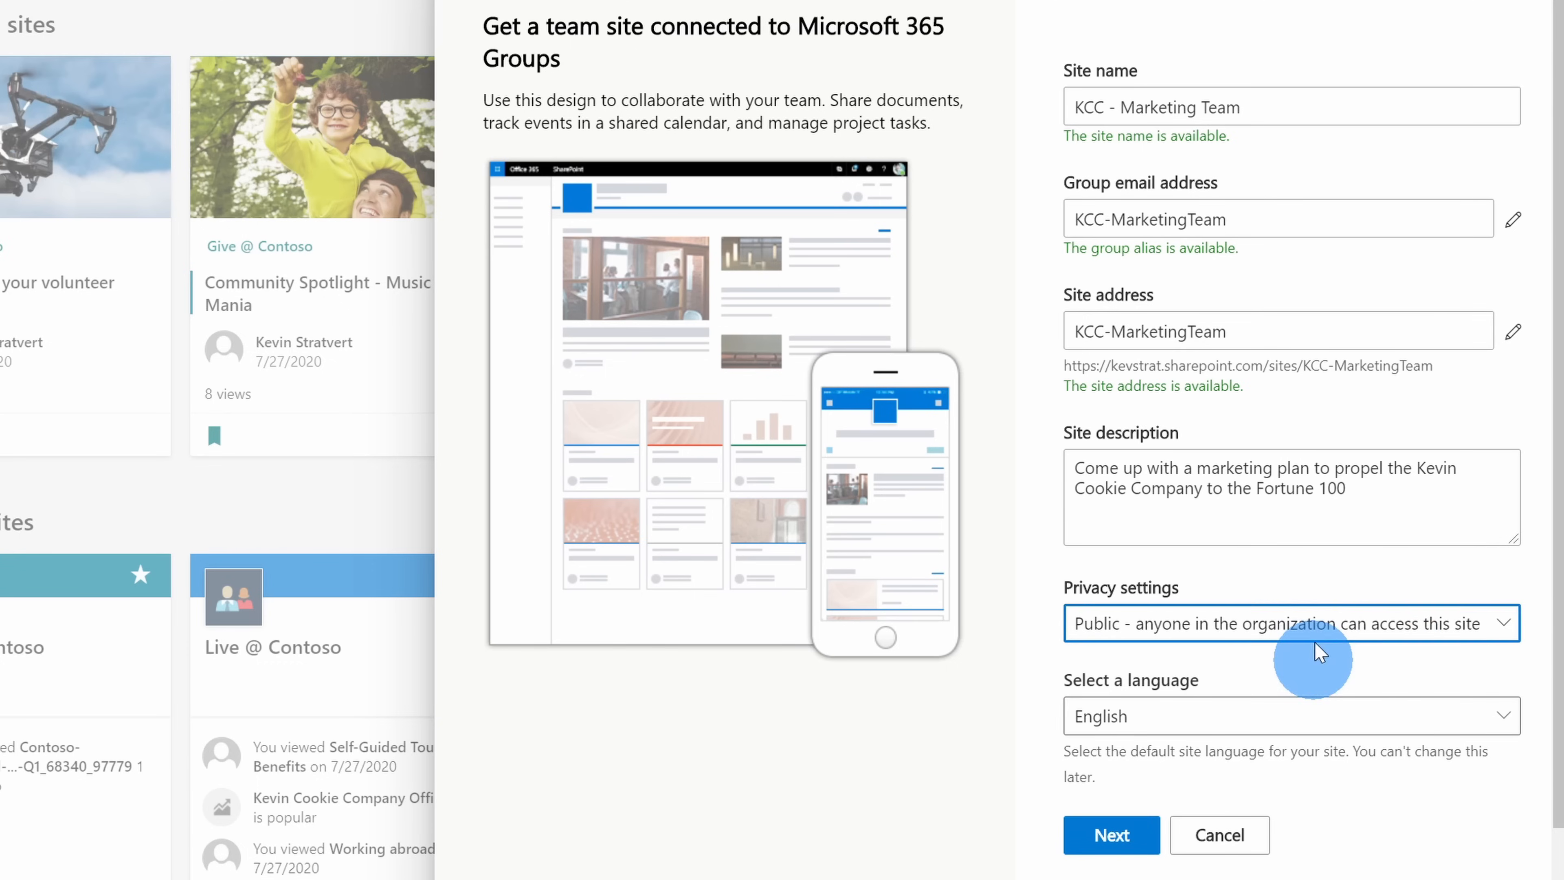
{"action": "left_click", "coordinate": [1328, 583]}
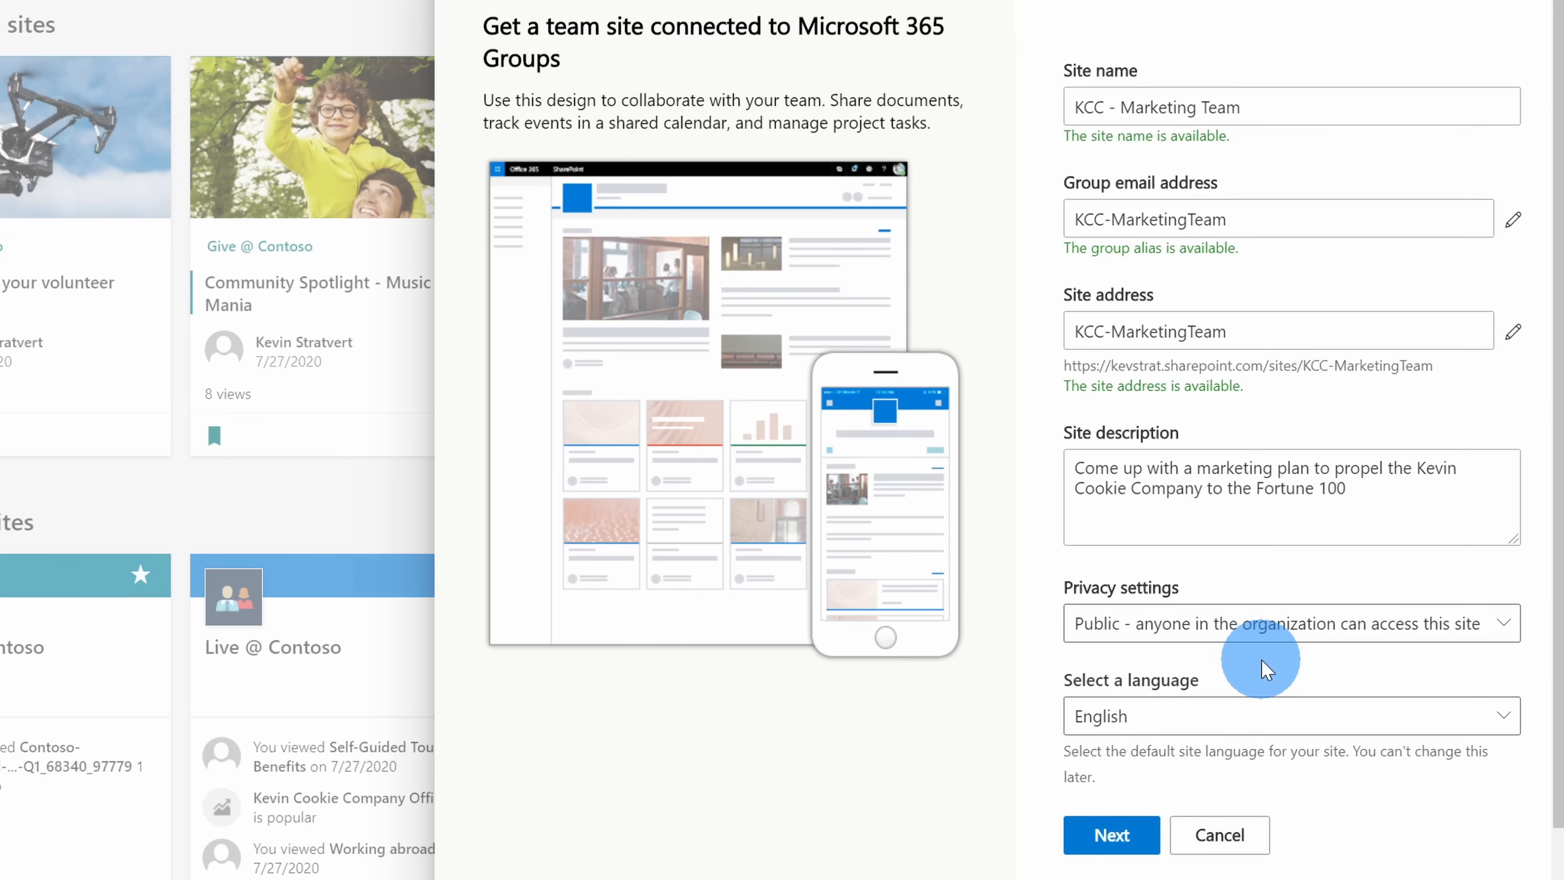
{"action": "left_click", "coordinate": [1122, 838]}
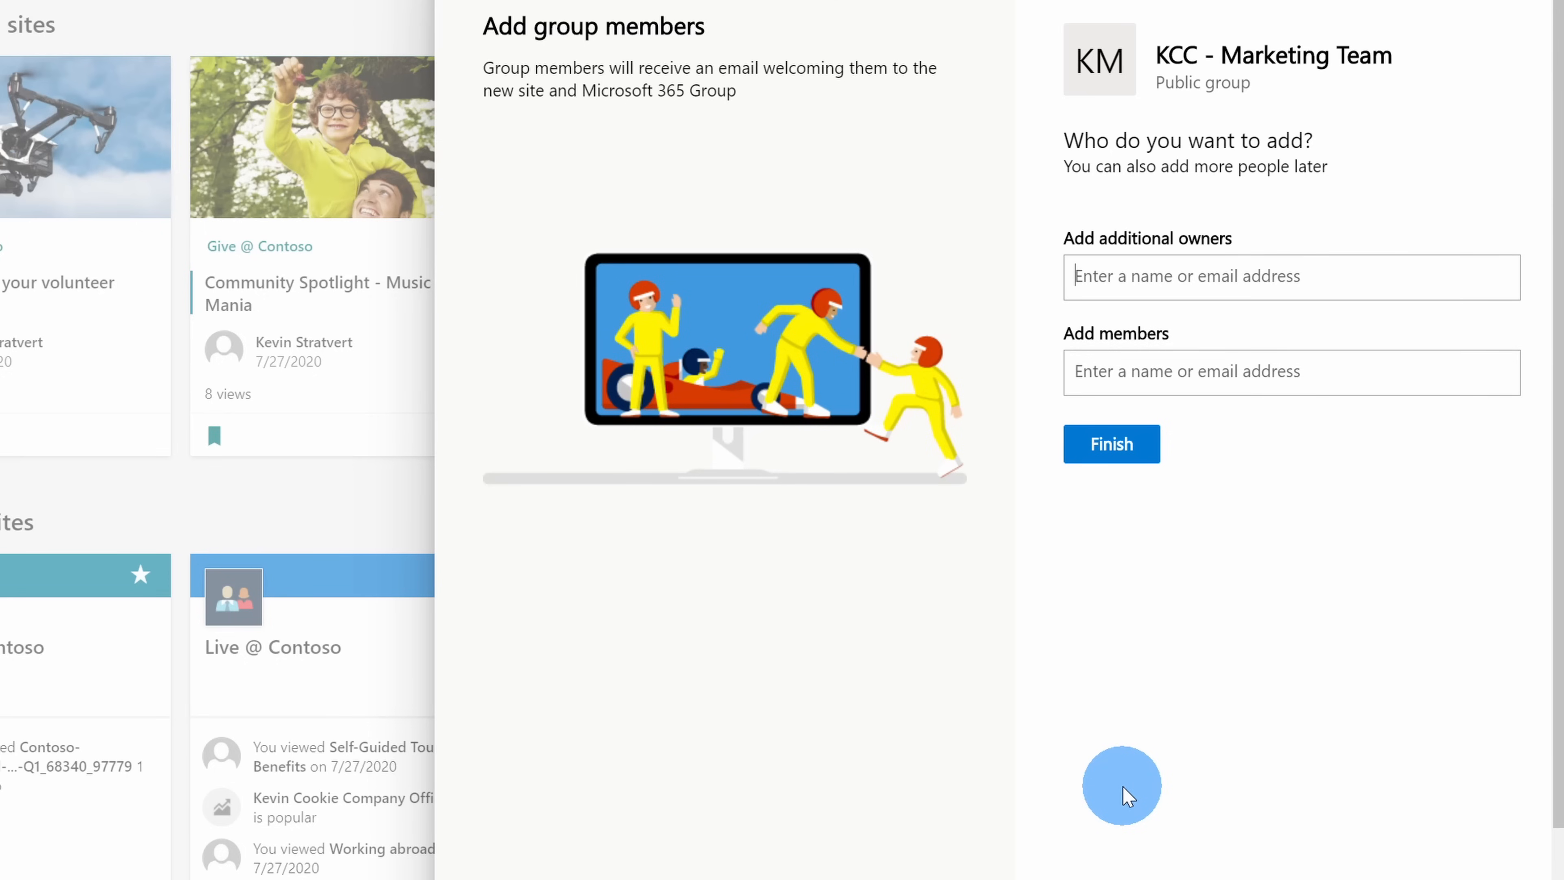
- Add a colleague as an additional owner and finish creating the team site
{"action": "type", "text": "nestor"}
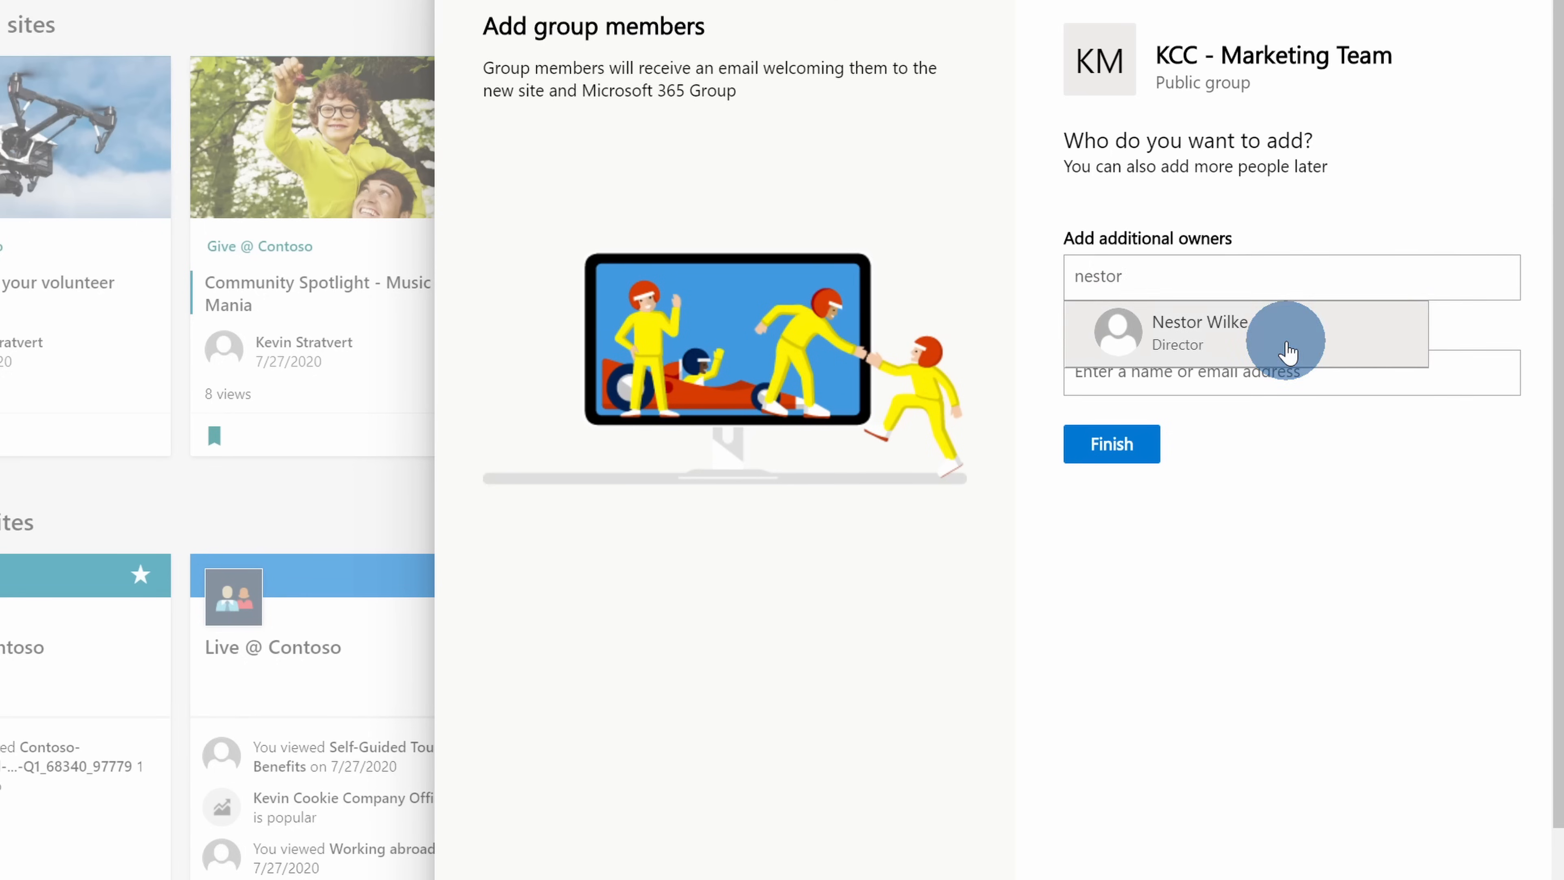
{"action": "left_click", "coordinate": [1289, 352]}
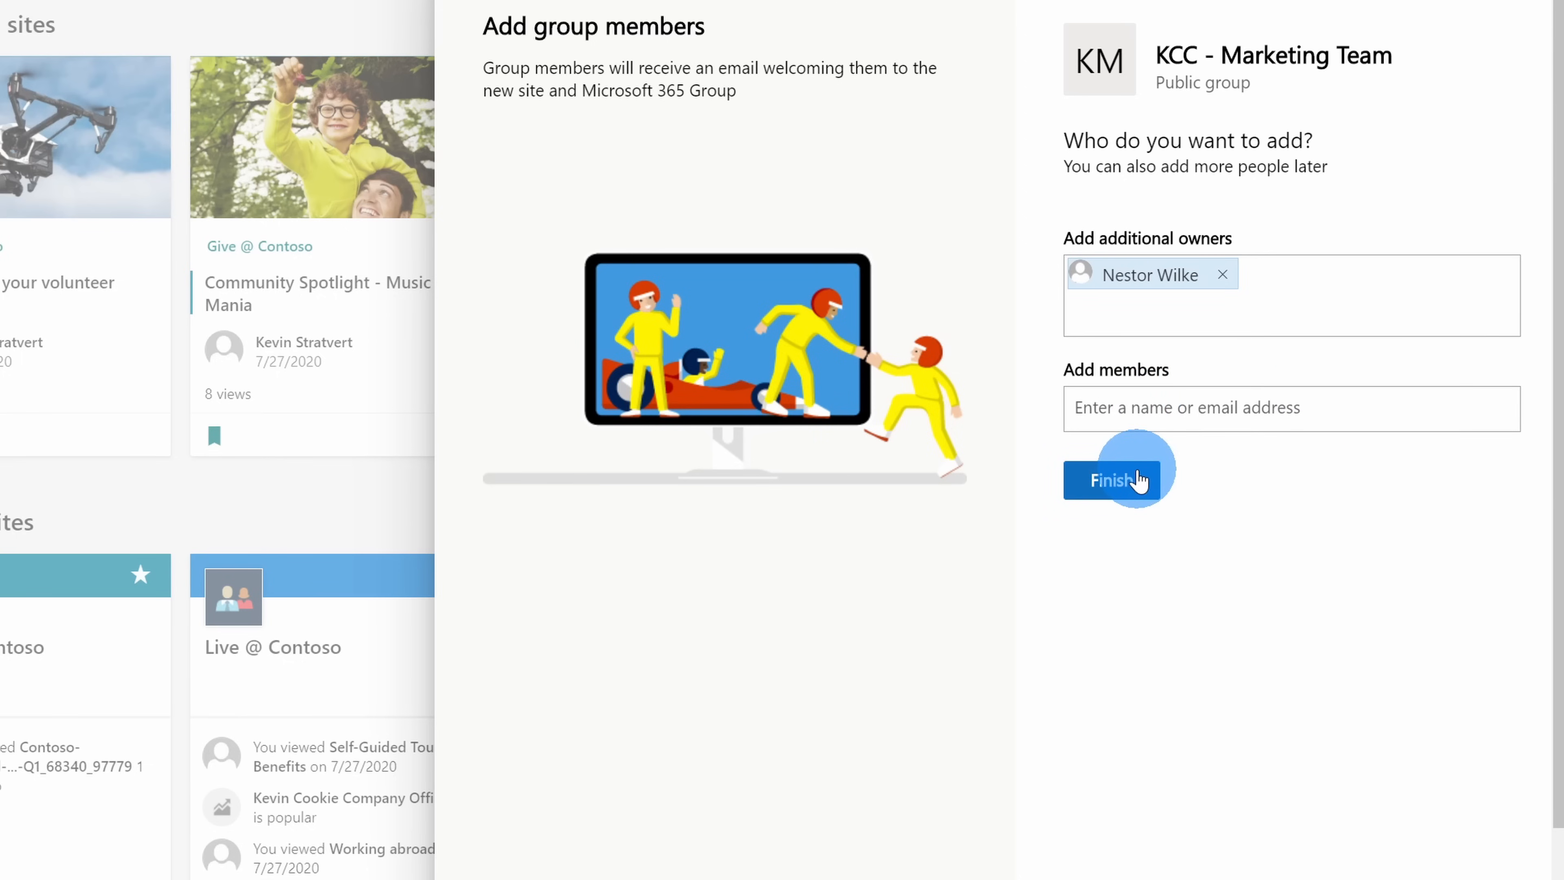
{"action": "left_click", "coordinate": [1112, 480]}
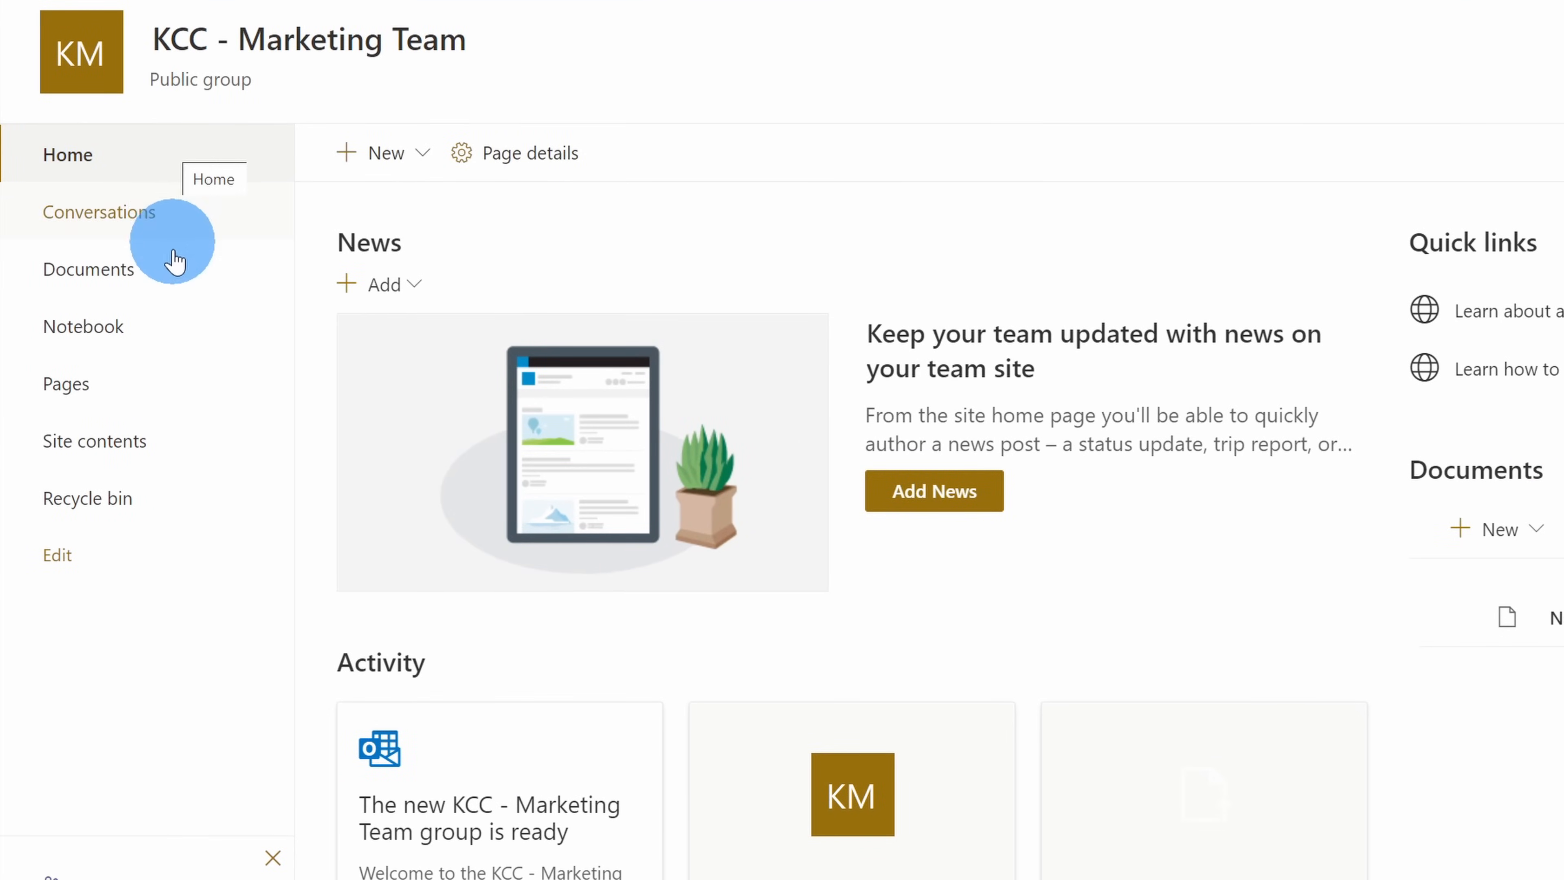
{"action": "left_click", "coordinate": [387, 154]}
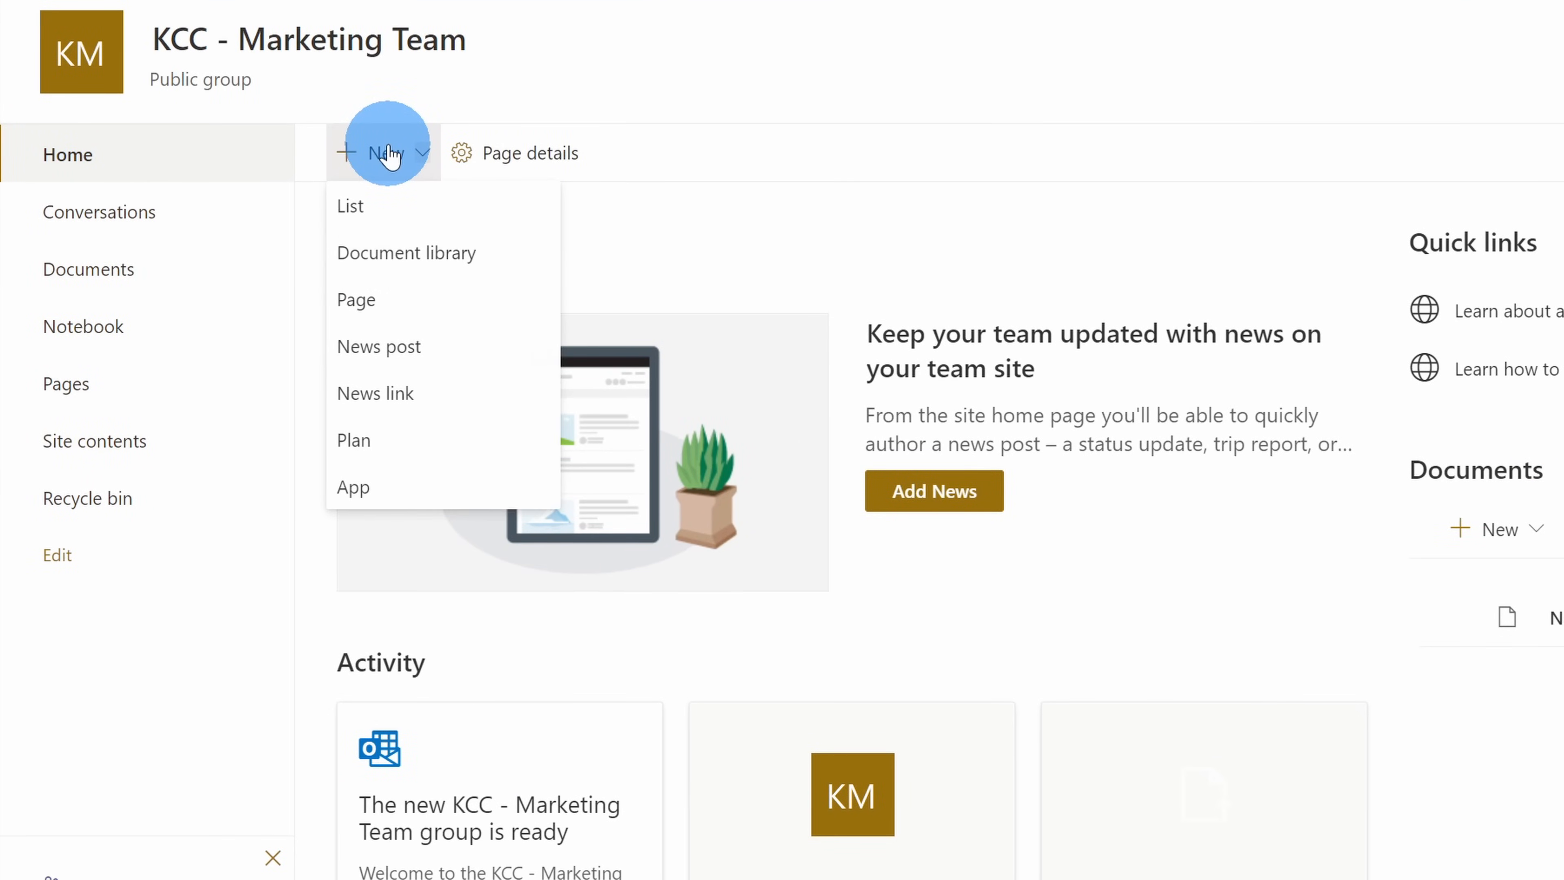
{"action": "left_click", "coordinate": [677, 210]}
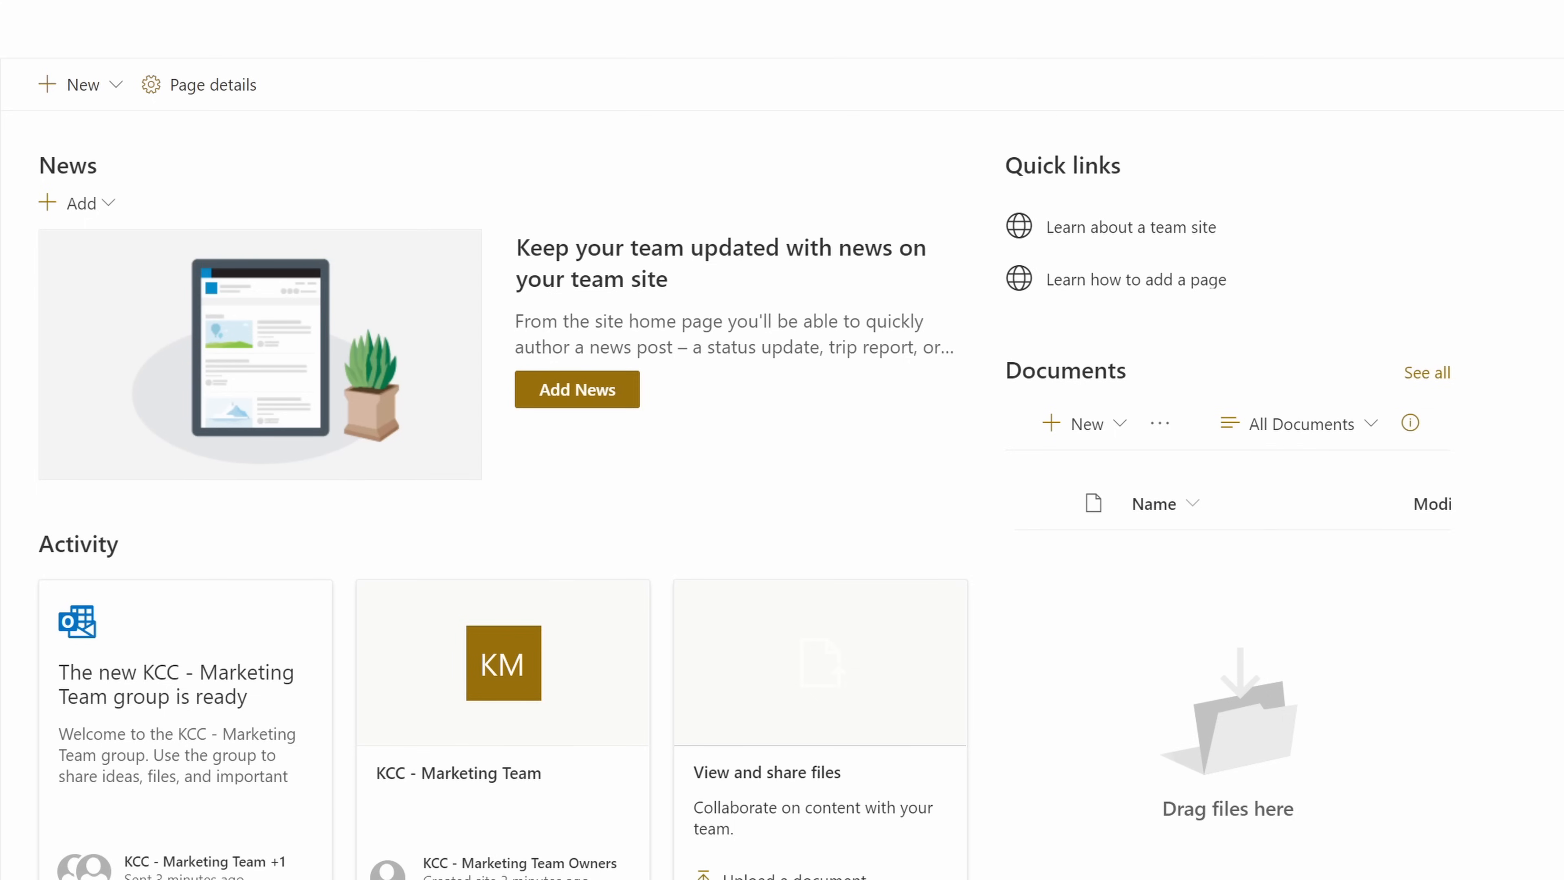
- Upload the file Kevin Cookie Company Flyer.pub to the Documents section of the team site's home page
{"action": "left_click_drag", "start_coordinate": [1563, 554], "coordinate": [1207, 561]}
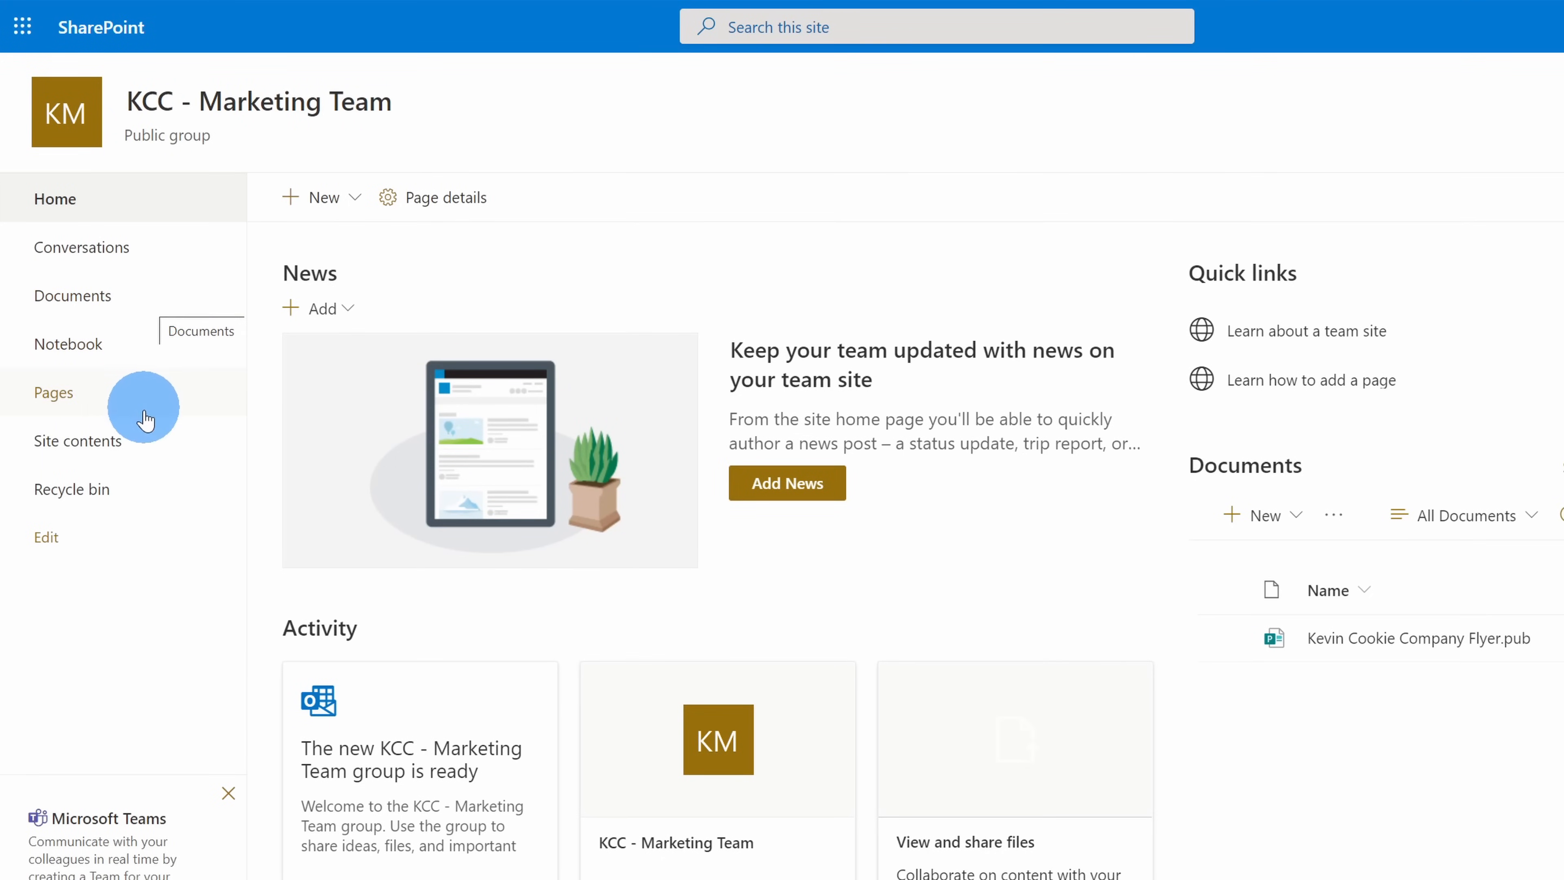
- View the Documents library through the site contents and return to the team site's home page
{"action": "left_click", "coordinate": [142, 453]}
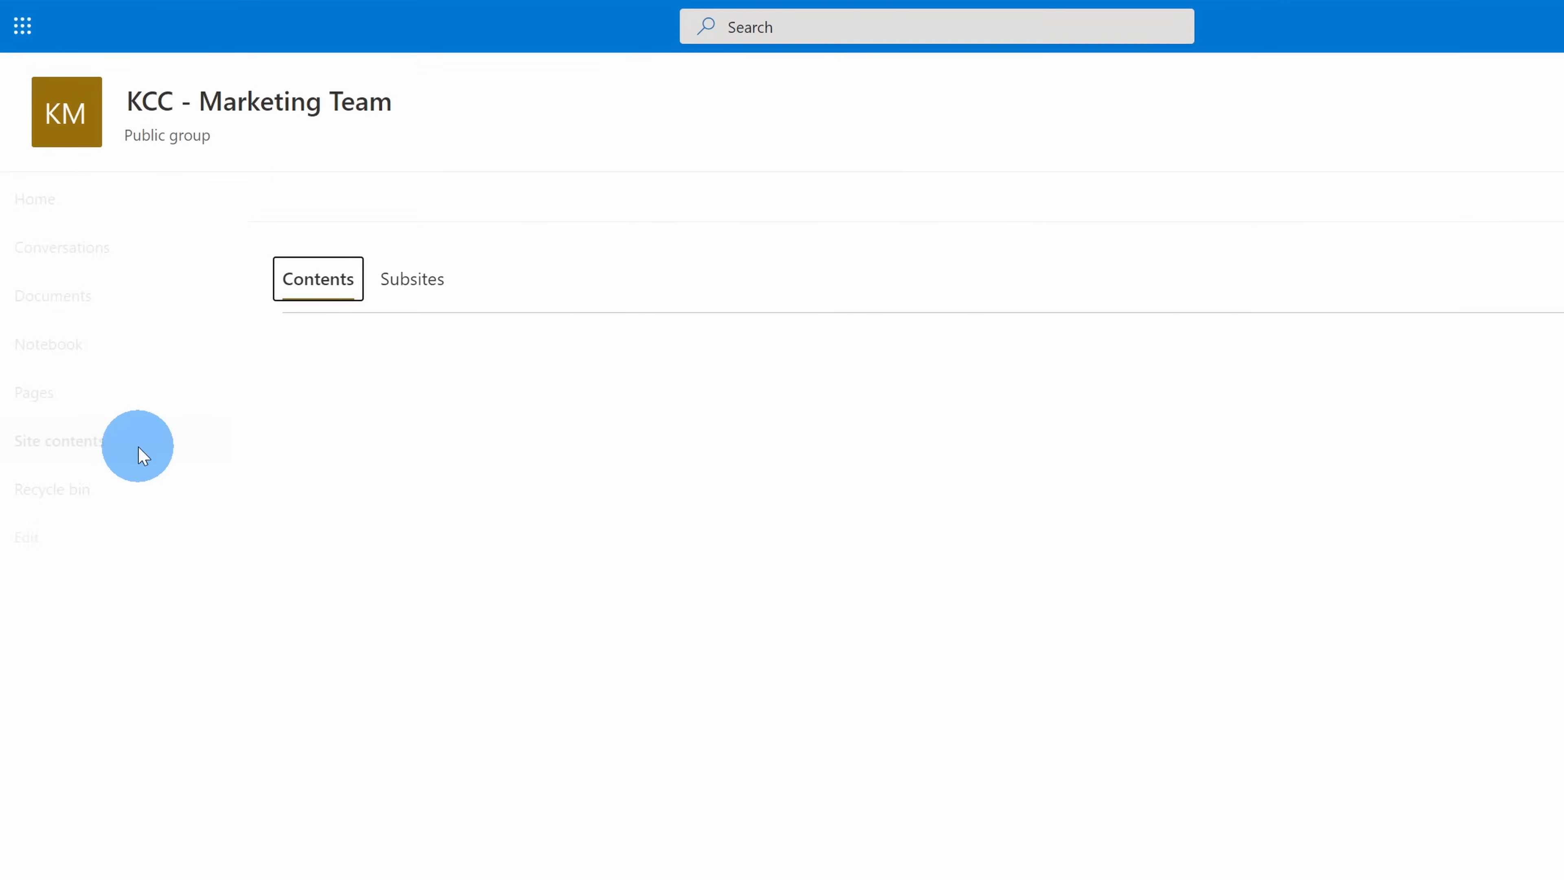
{"action": "left_click", "coordinate": [361, 443]}
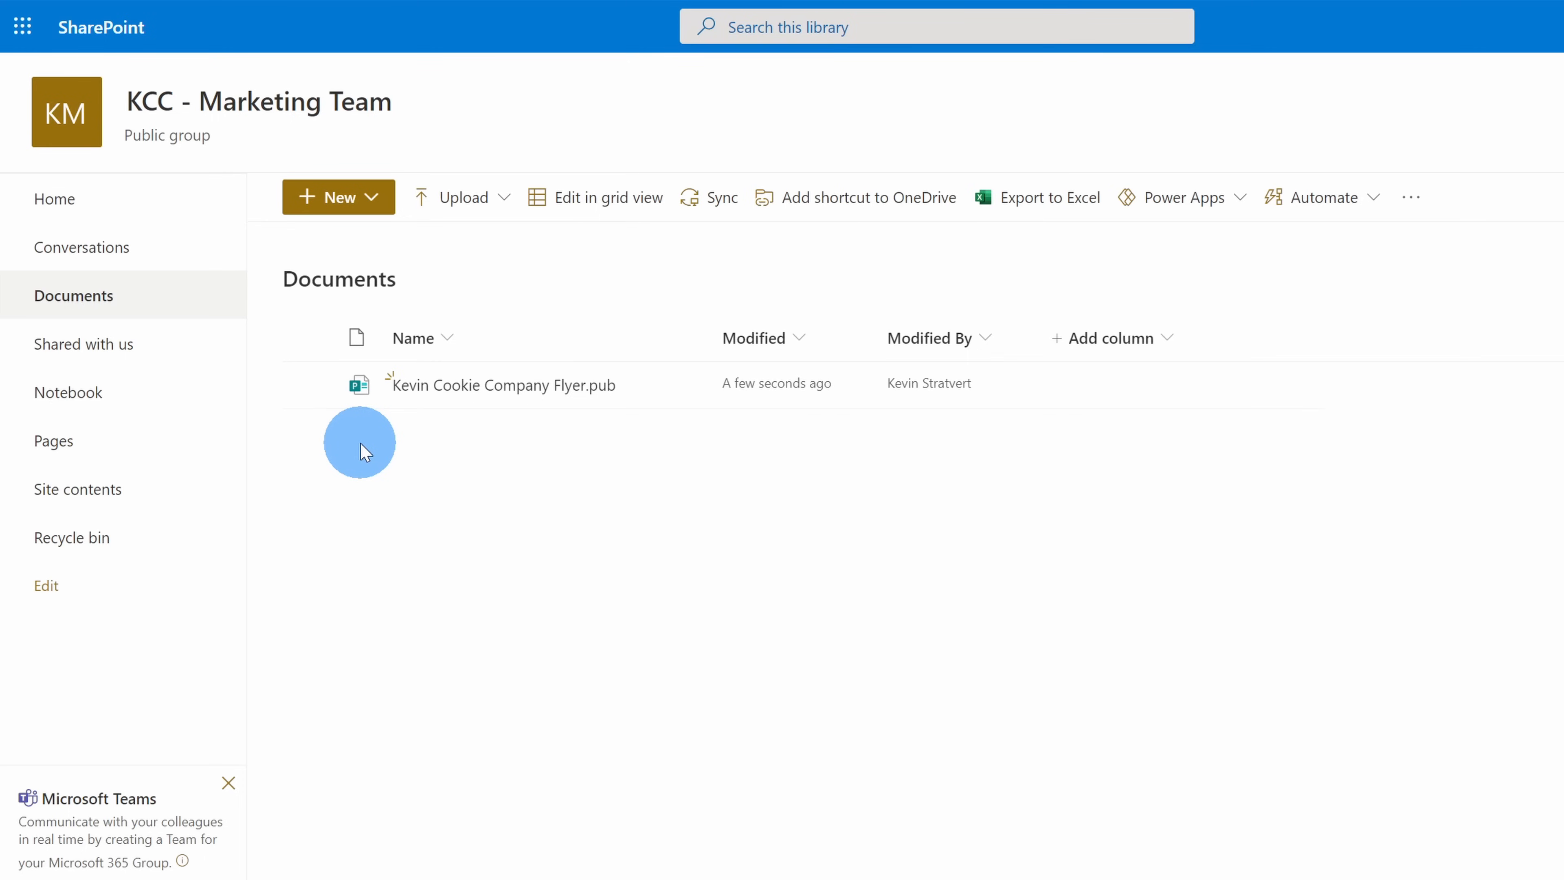
{"action": "mouse_move", "coordinate": [559, 394]}
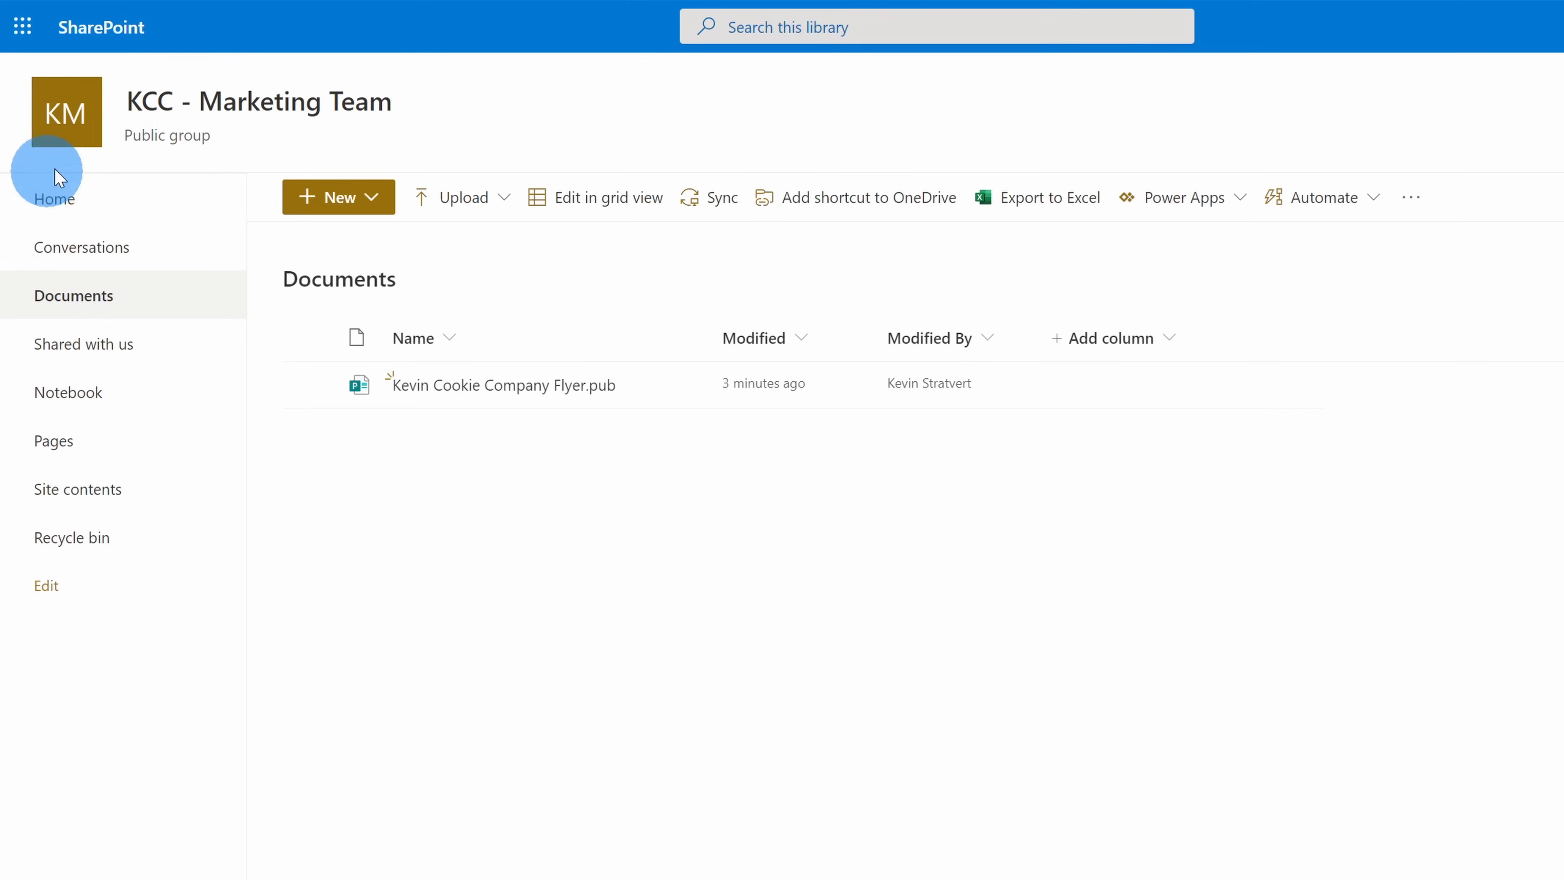
{"action": "left_click", "coordinate": [71, 127]}
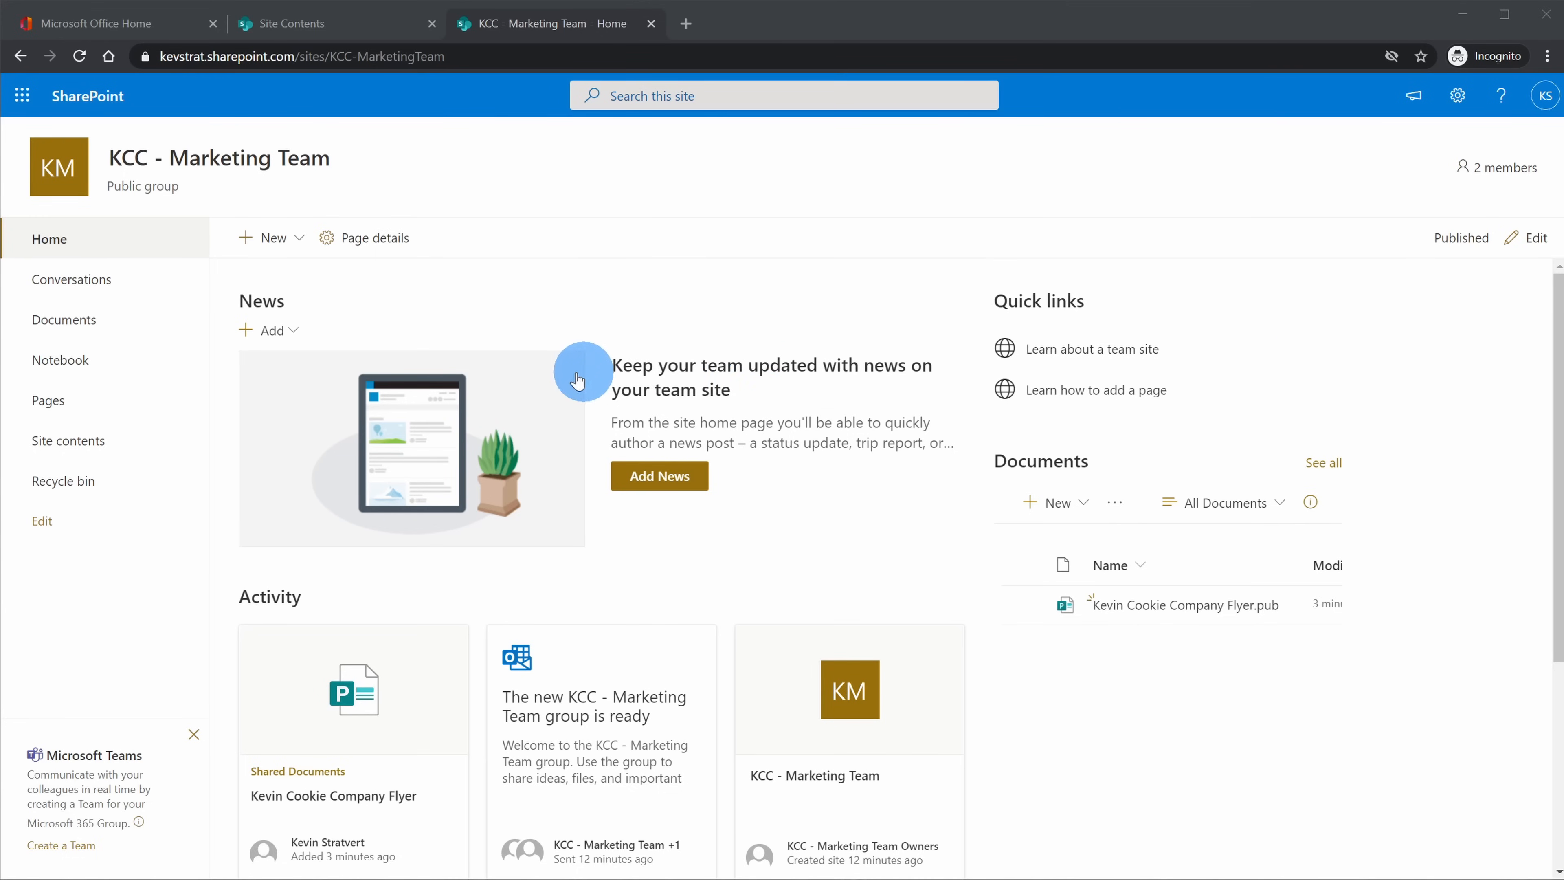
- Create a new list named "marketing ideas" on the team site and show it in the site navigation
{"action": "left_click", "coordinate": [298, 238]}
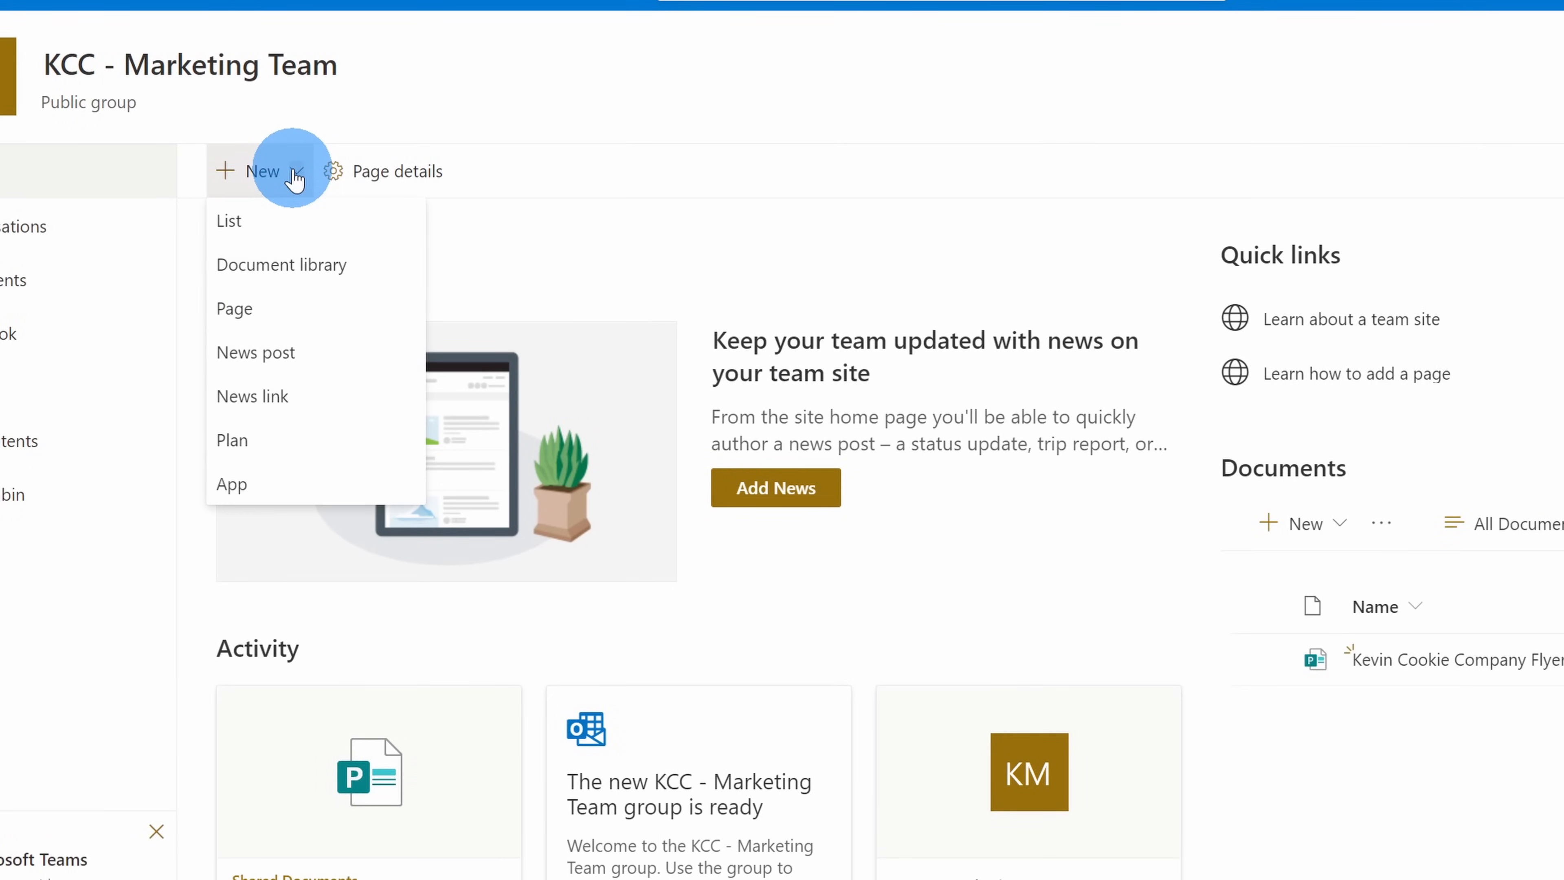
{"action": "left_click", "coordinate": [330, 233]}
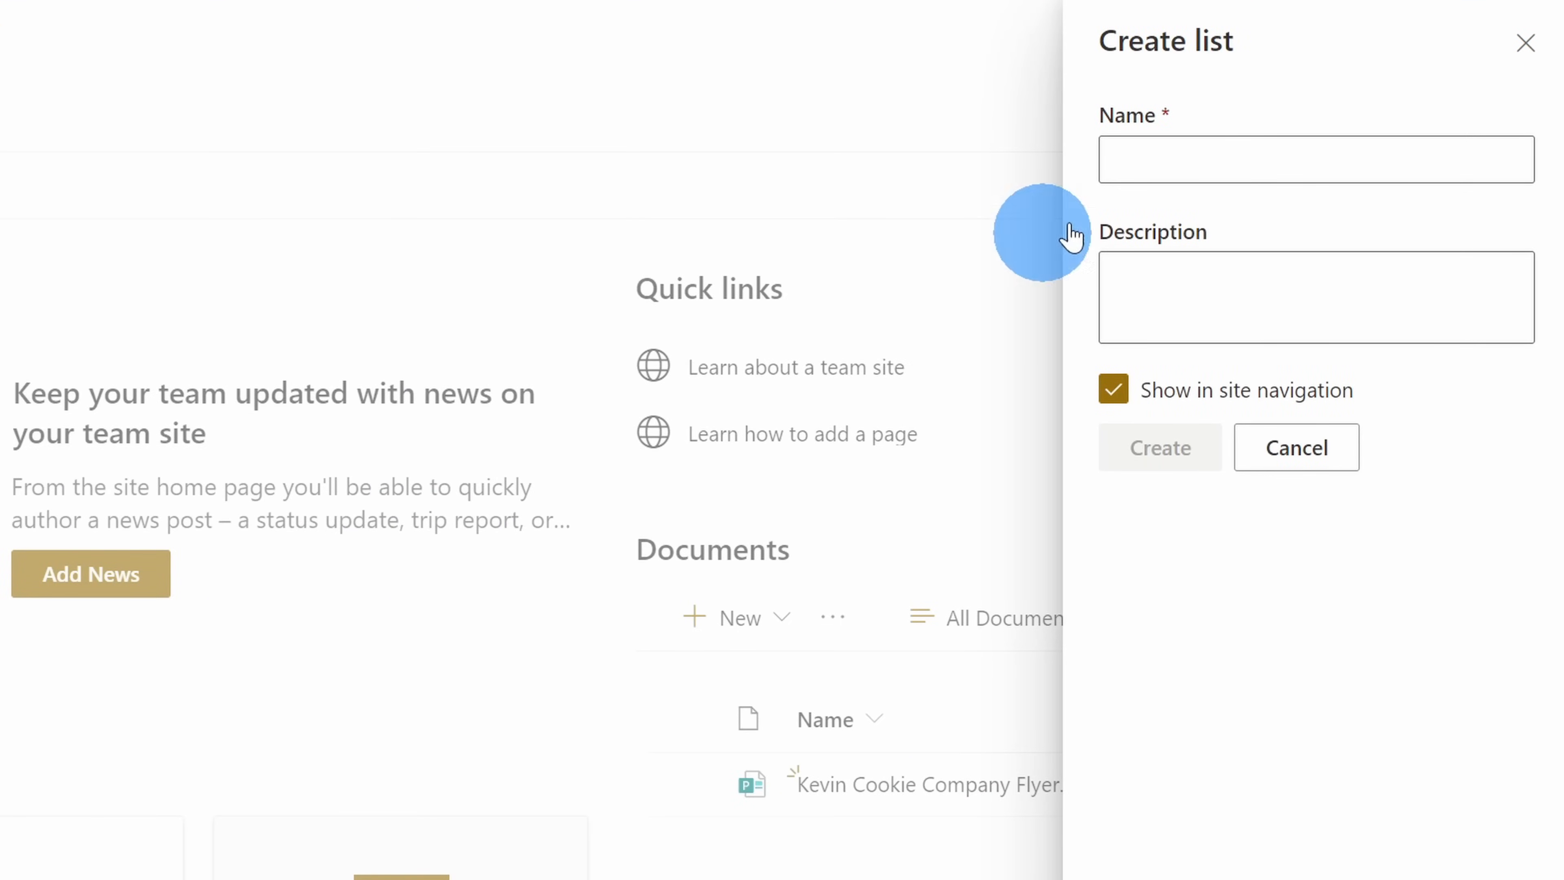
{"action": "left_click", "coordinate": [1191, 160]}
{"action": "type", "text": "marketing ideas"}
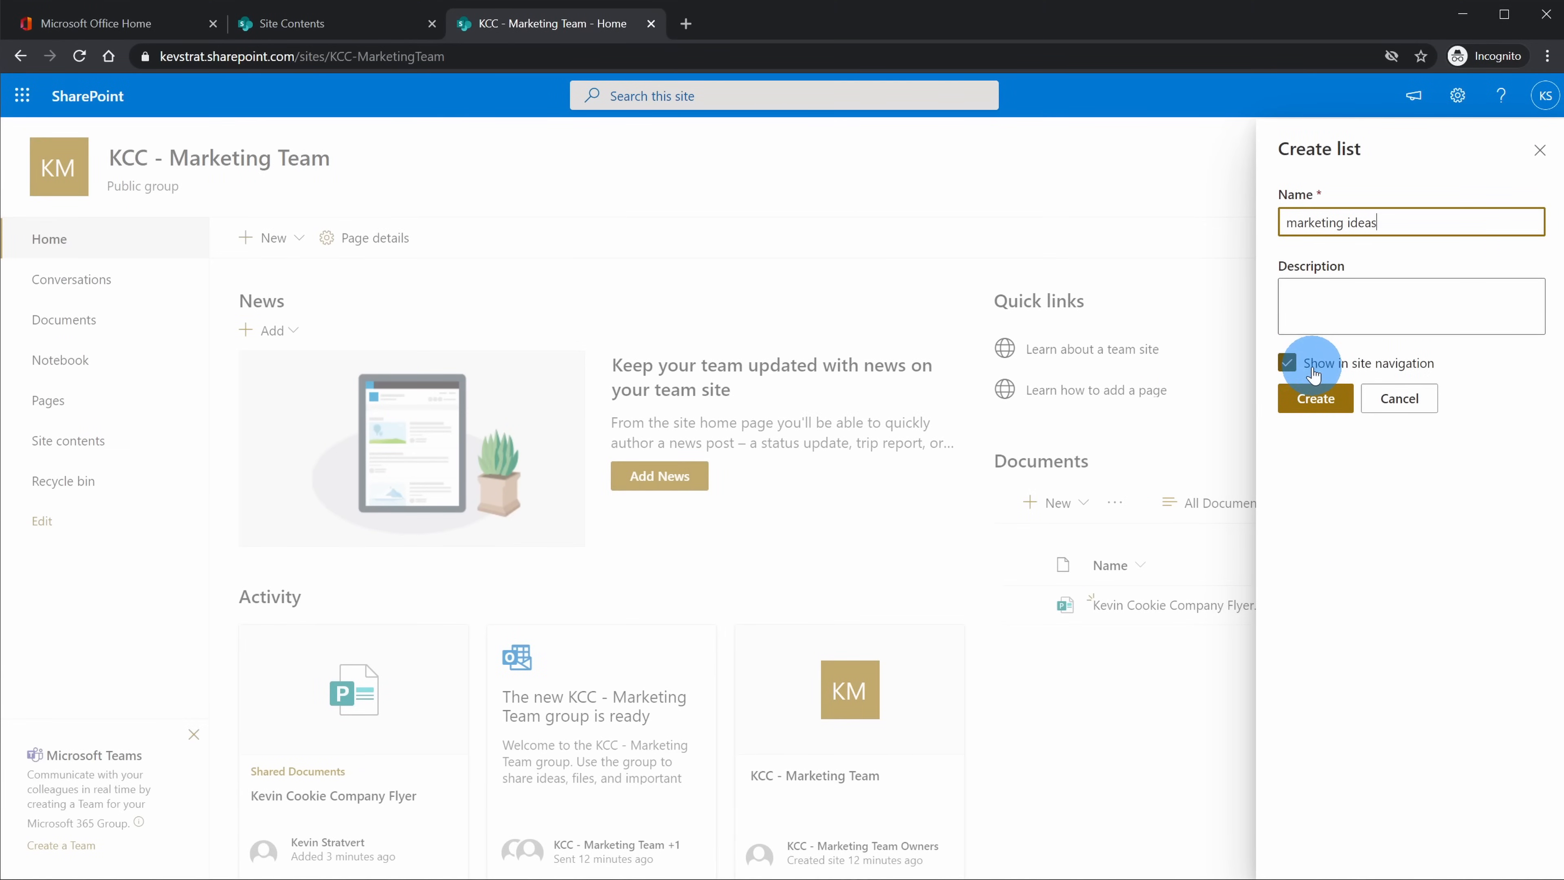
{"action": "left_click", "coordinate": [1318, 401]}
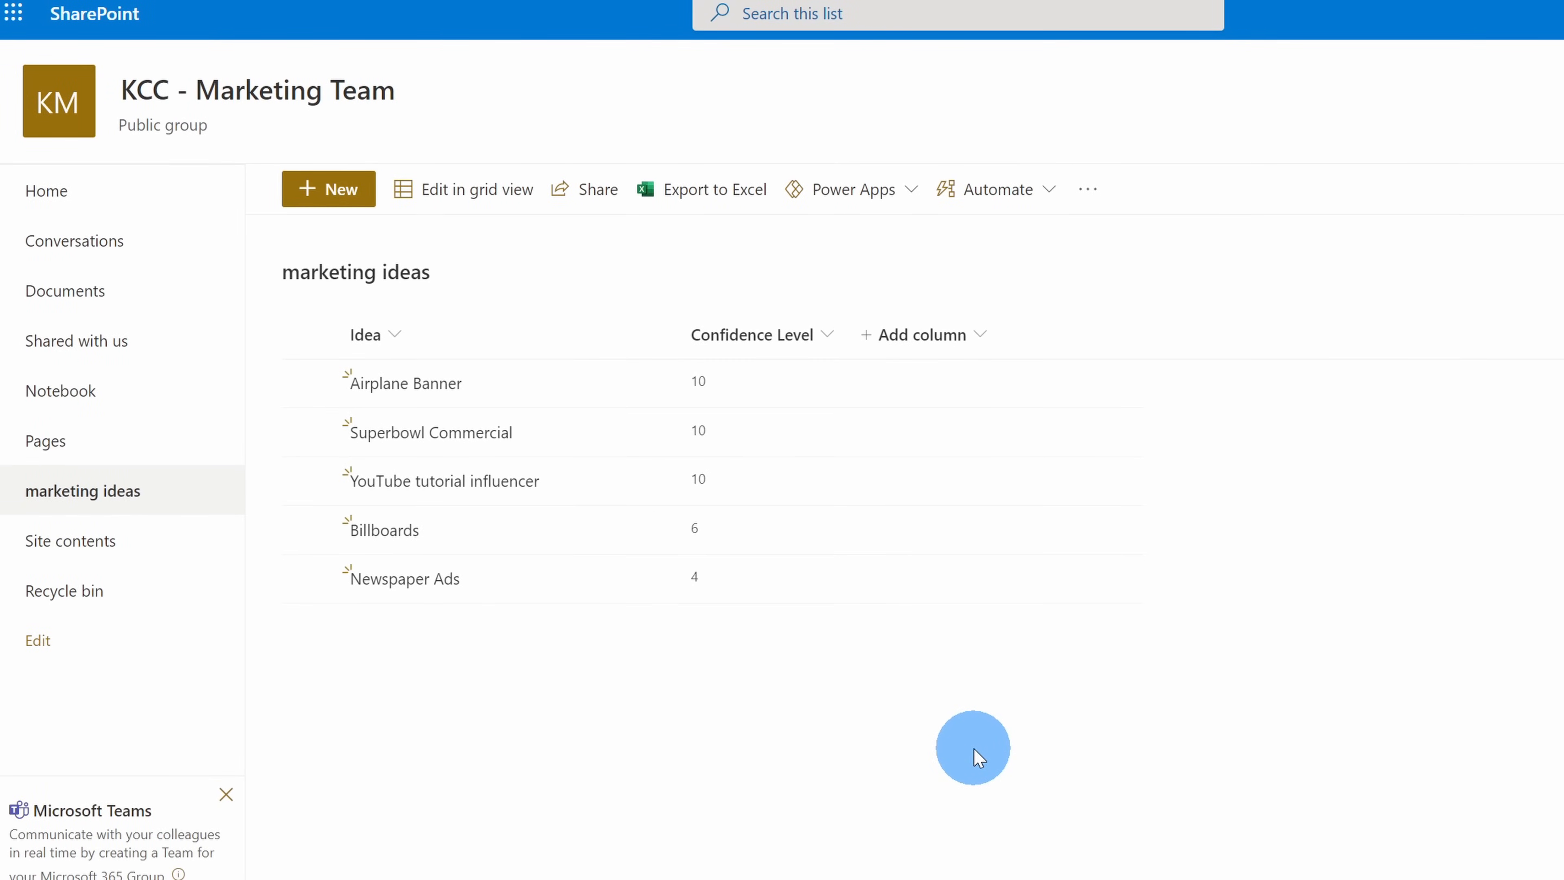
- Open the team site's home page for editing and start adding a web part above the Quick links section
{"action": "left_click", "coordinate": [157, 193]}
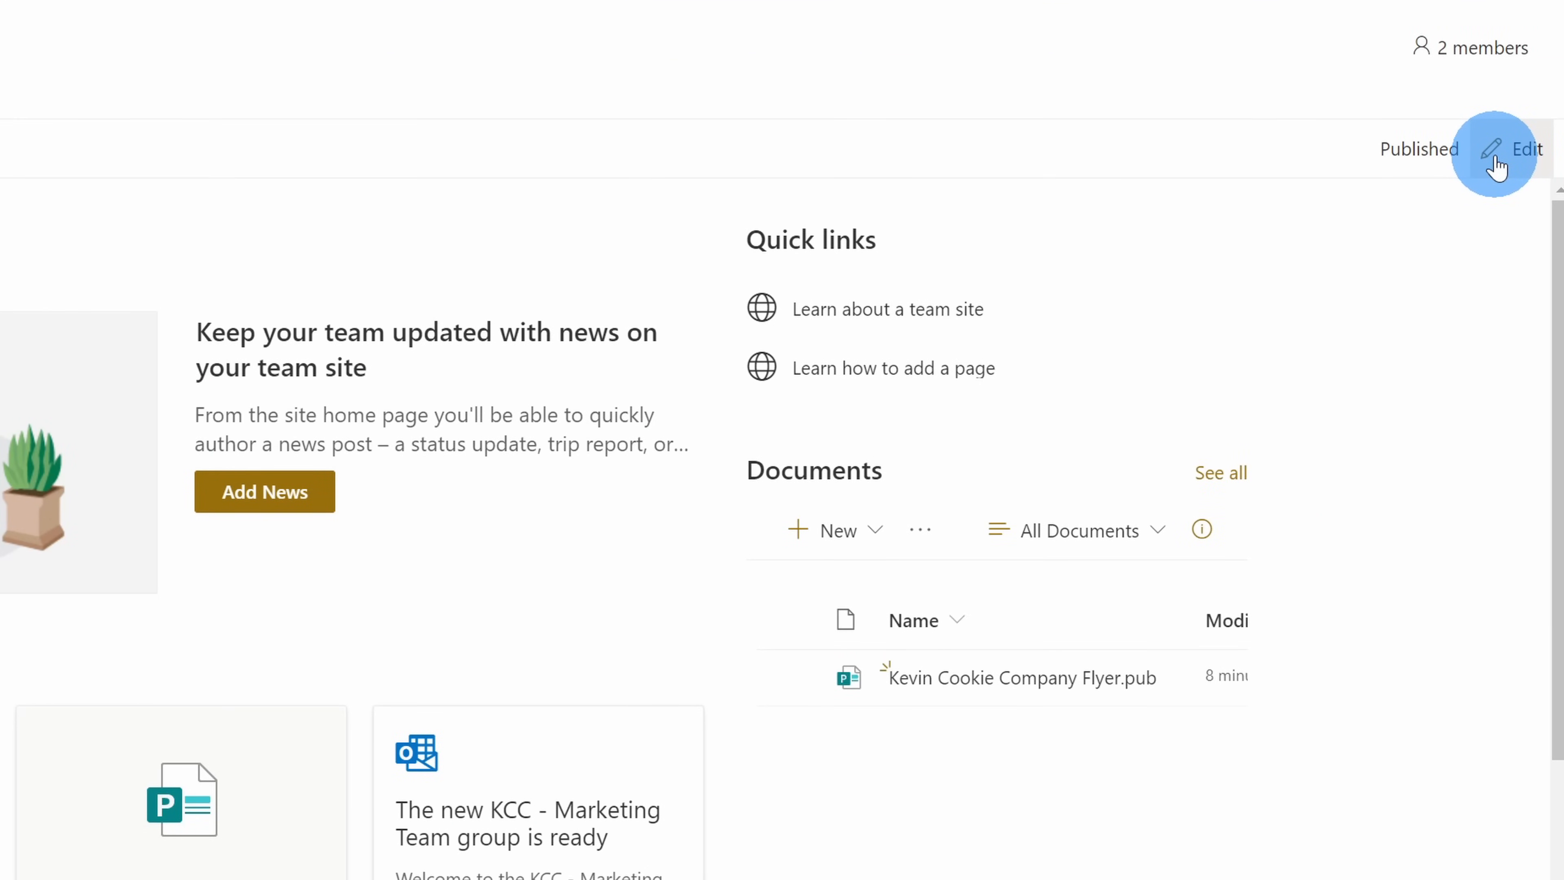
{"action": "left_click", "coordinate": [1496, 164]}
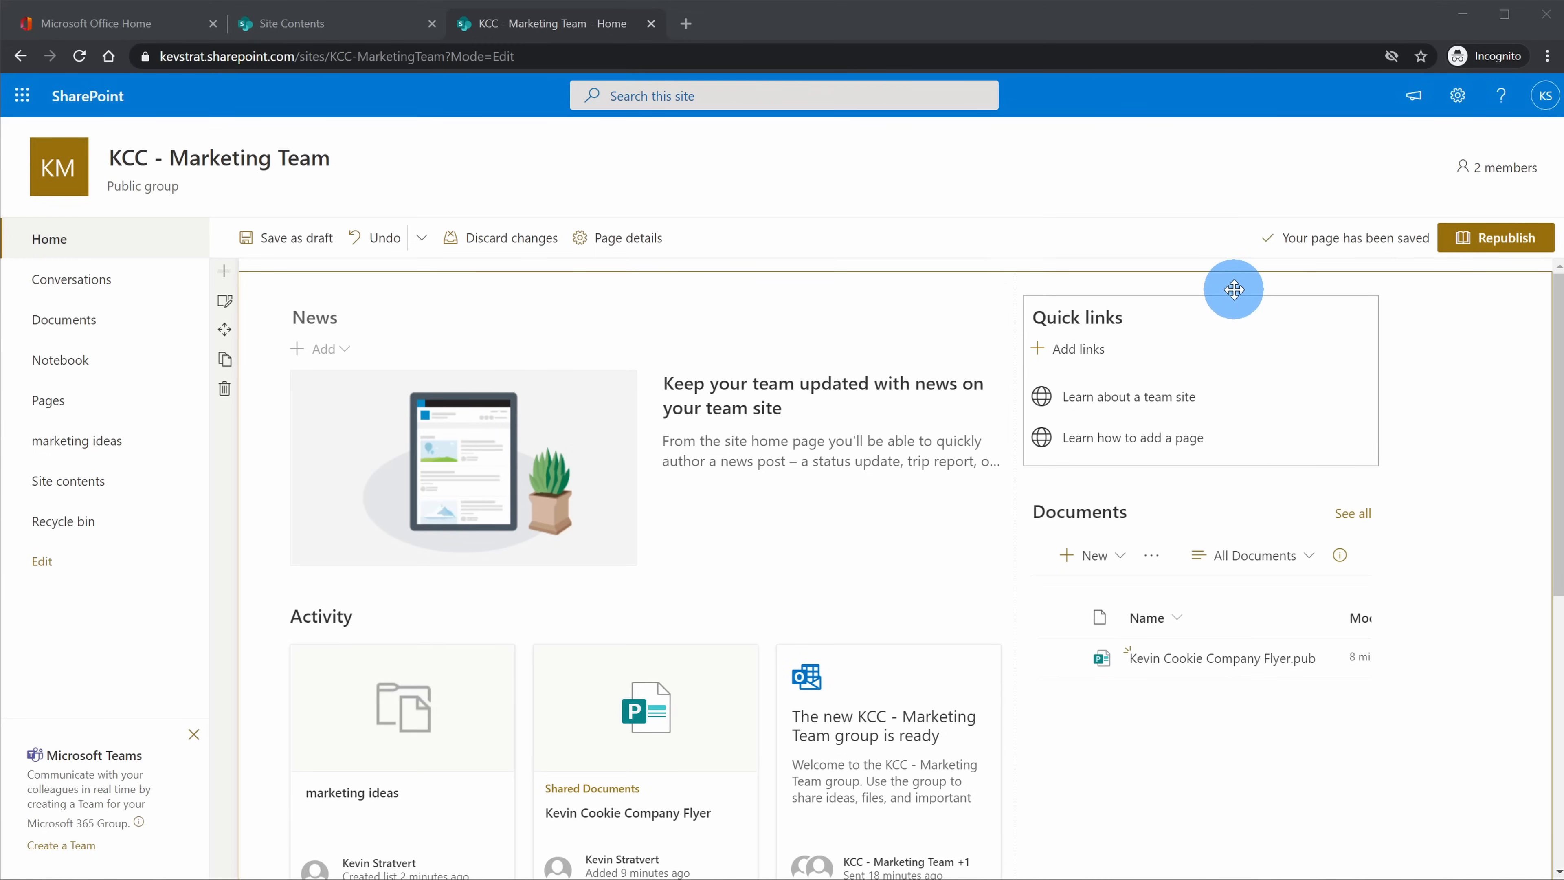
{"action": "mouse_move", "coordinate": [1233, 282]}
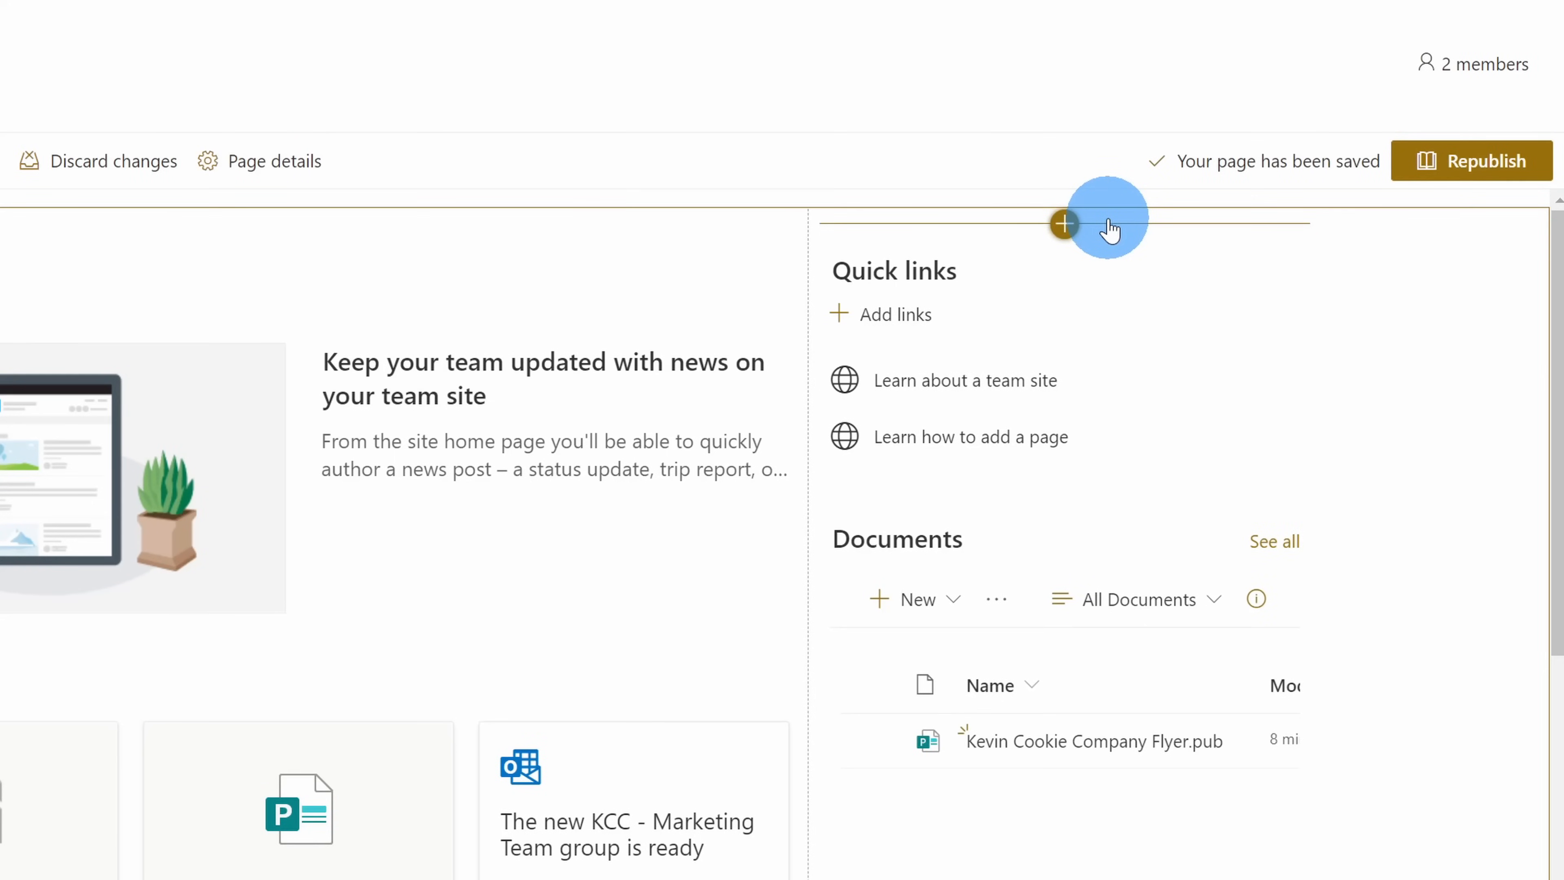
{"action": "left_click", "coordinate": [1062, 233]}
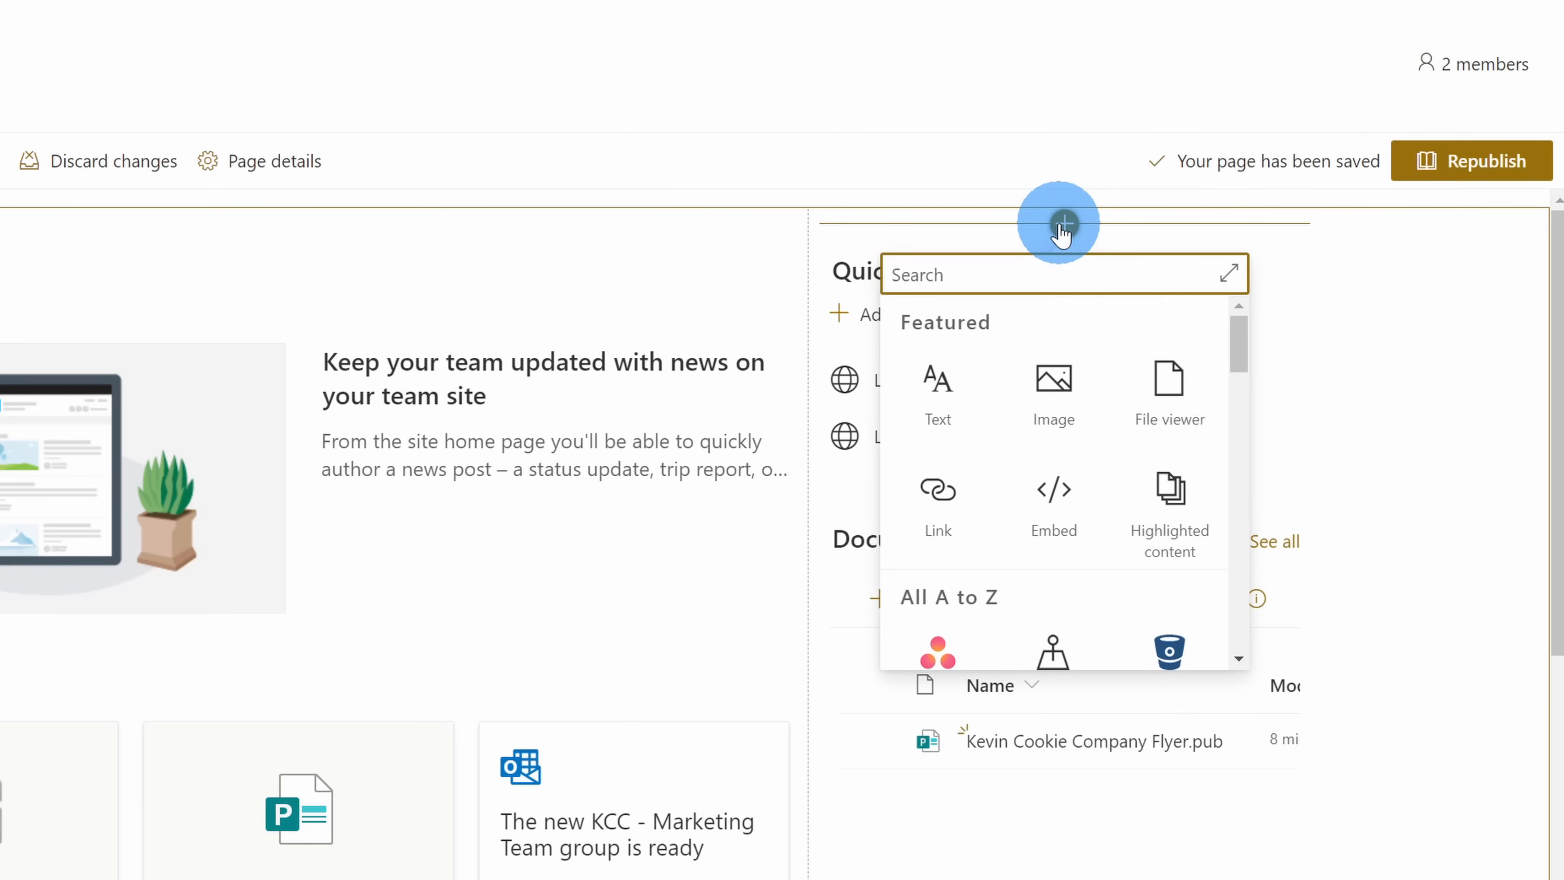
- Browse the available web parts, including the expanded view grouped by category
{"action": "scroll", "coordinate": [1089, 345], "scroll_direction": "down", "scroll_amount": 10}
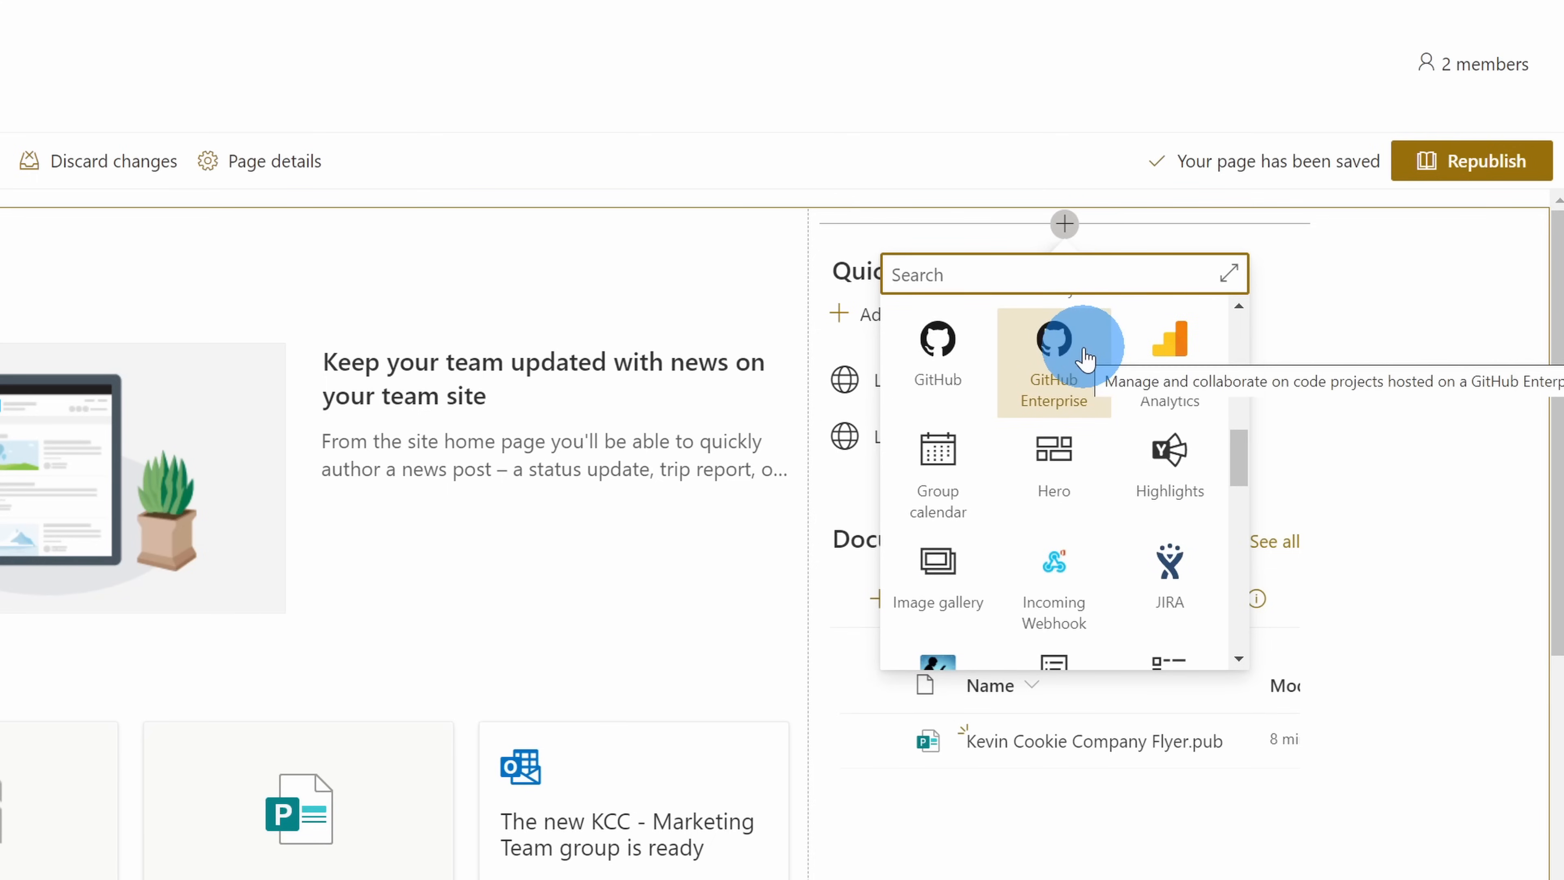
{"action": "scroll", "coordinate": [1084, 426], "scroll_direction": "up", "scroll_amount": 10}
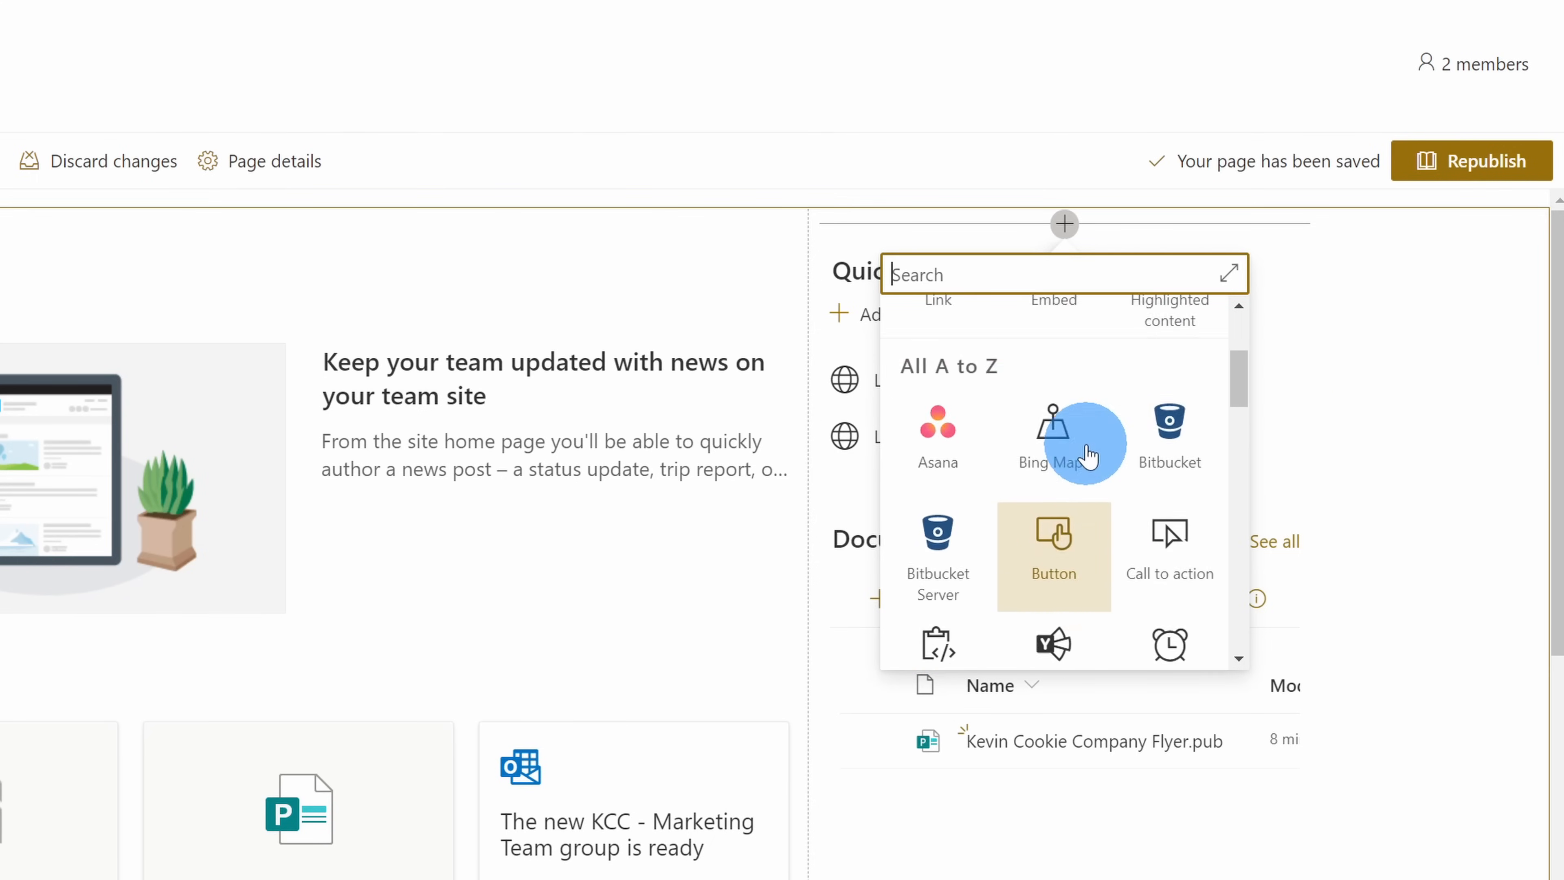
{"action": "left_click", "coordinate": [1235, 280]}
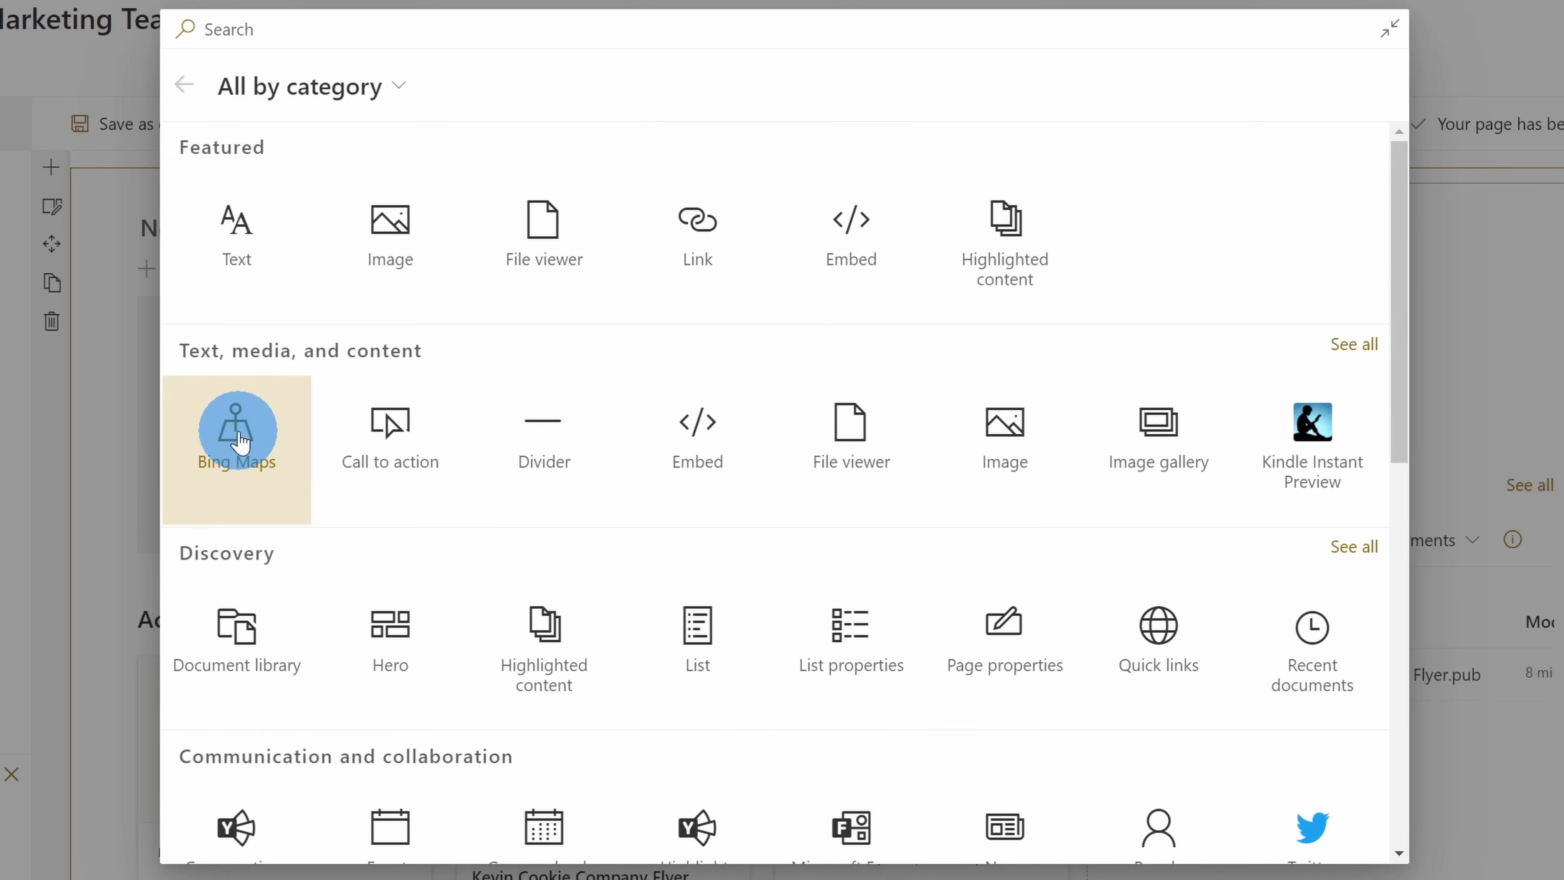
{"action": "scroll", "coordinate": [240, 441], "scroll_direction": "down", "scroll_amount": 3}
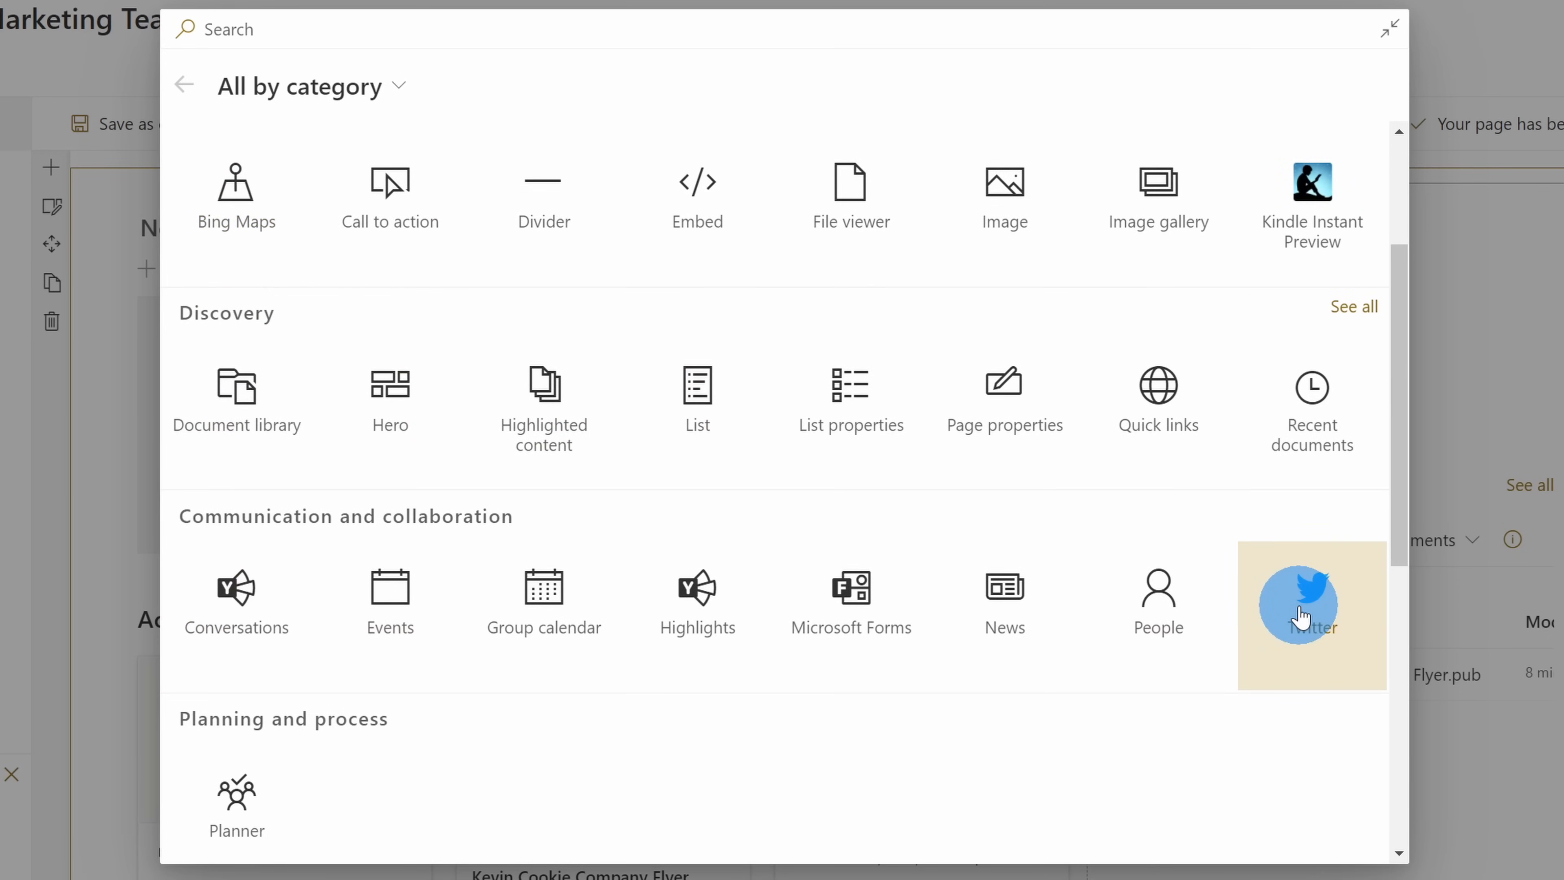
{"action": "scroll", "coordinate": [1232, 526], "scroll_direction": "down", "scroll_amount": 4}
{"action": "scroll", "coordinate": [321, 262], "scroll_direction": "down", "scroll_amount": 3}
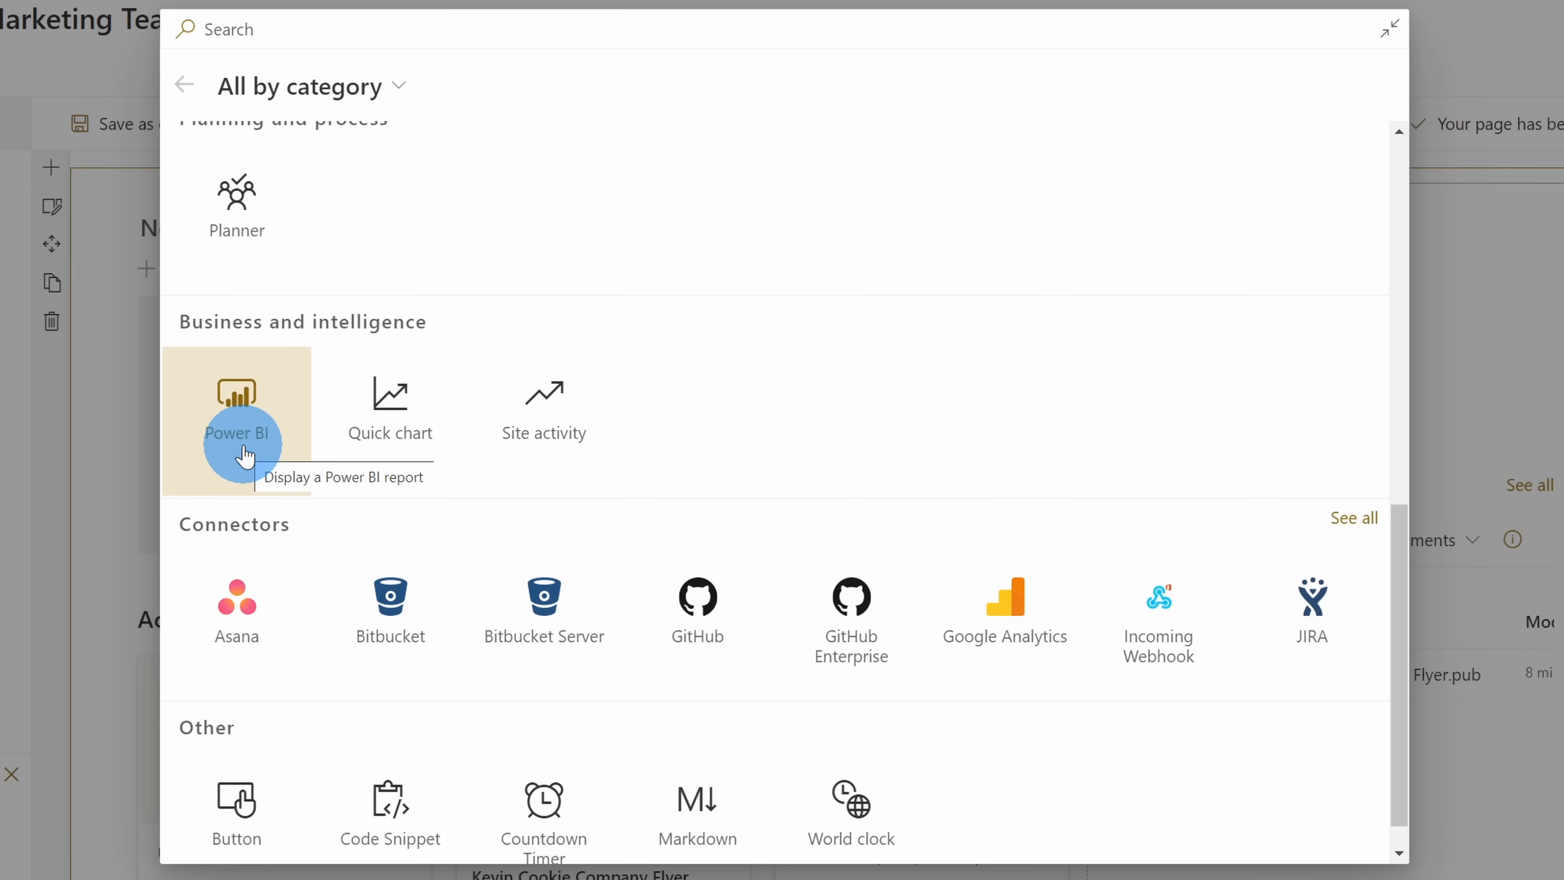
{"action": "scroll", "coordinate": [321, 499], "scroll_direction": "down", "scroll_amount": 1}
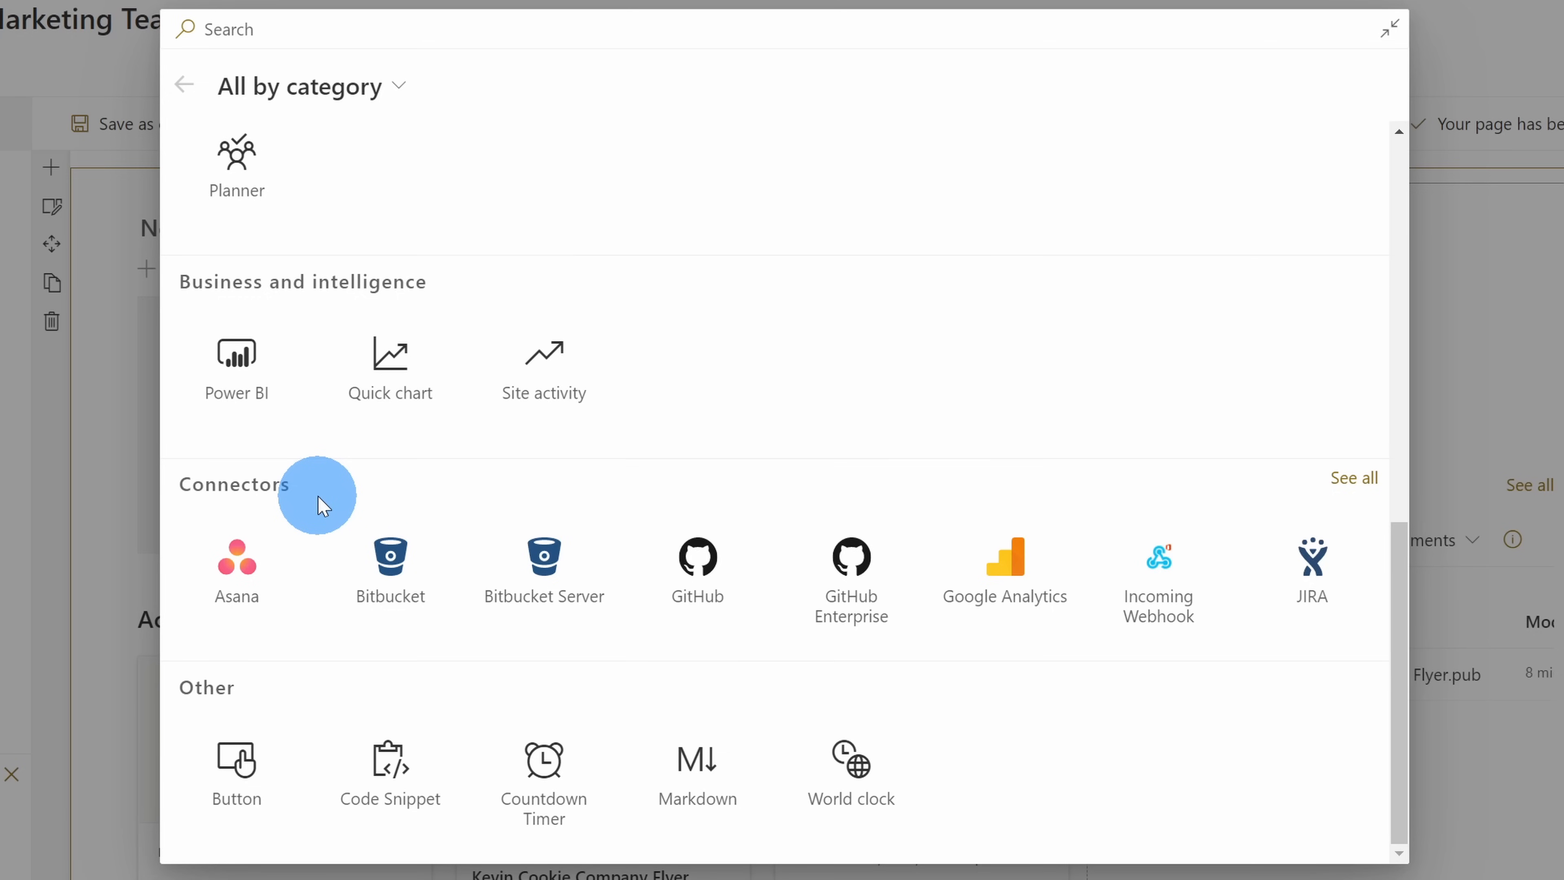
{"action": "scroll", "coordinate": [408, 551], "scroll_direction": "up", "scroll_amount": 10}
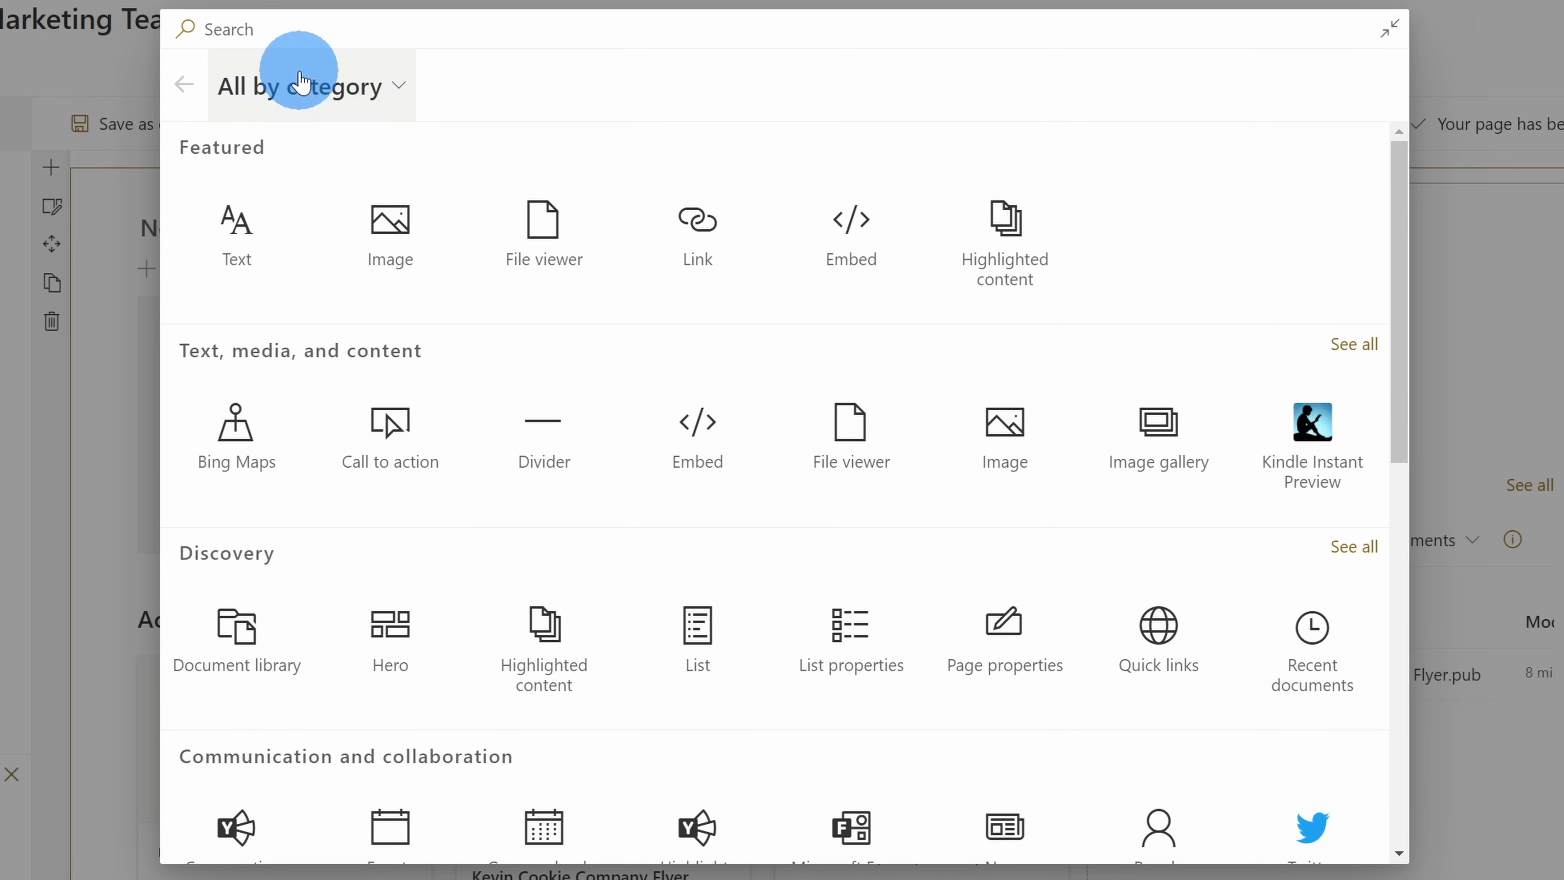
- Search the web parts for "list", add a List web part above Quick links and display the marketing ideas list in it
{"action": "left_click", "coordinate": [360, 29]}
{"action": "type", "text": "list"}
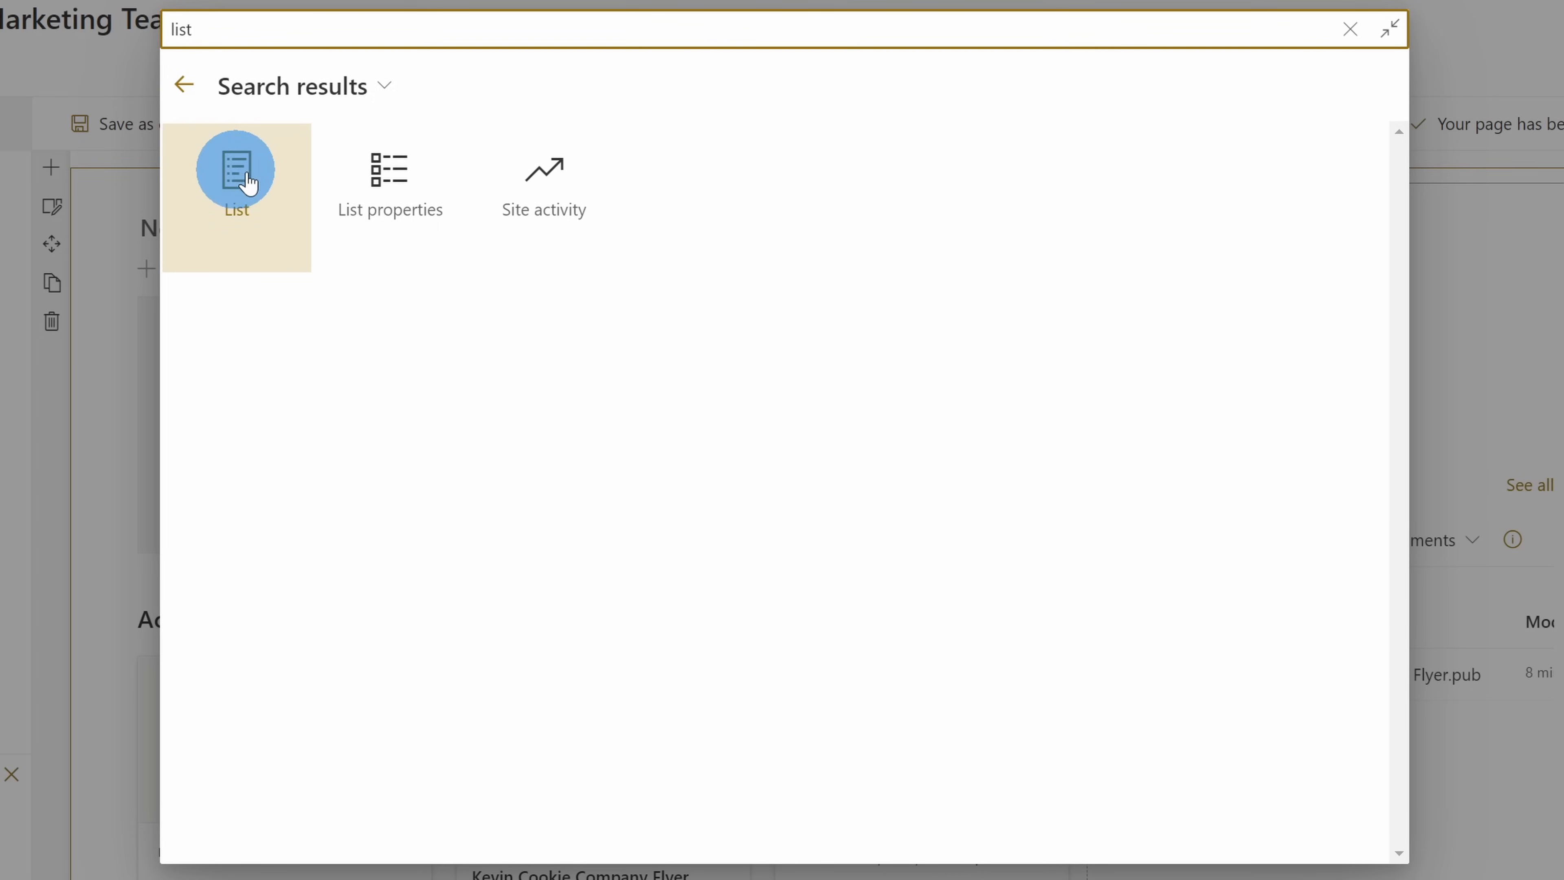
{"action": "left_click", "coordinate": [271, 188]}
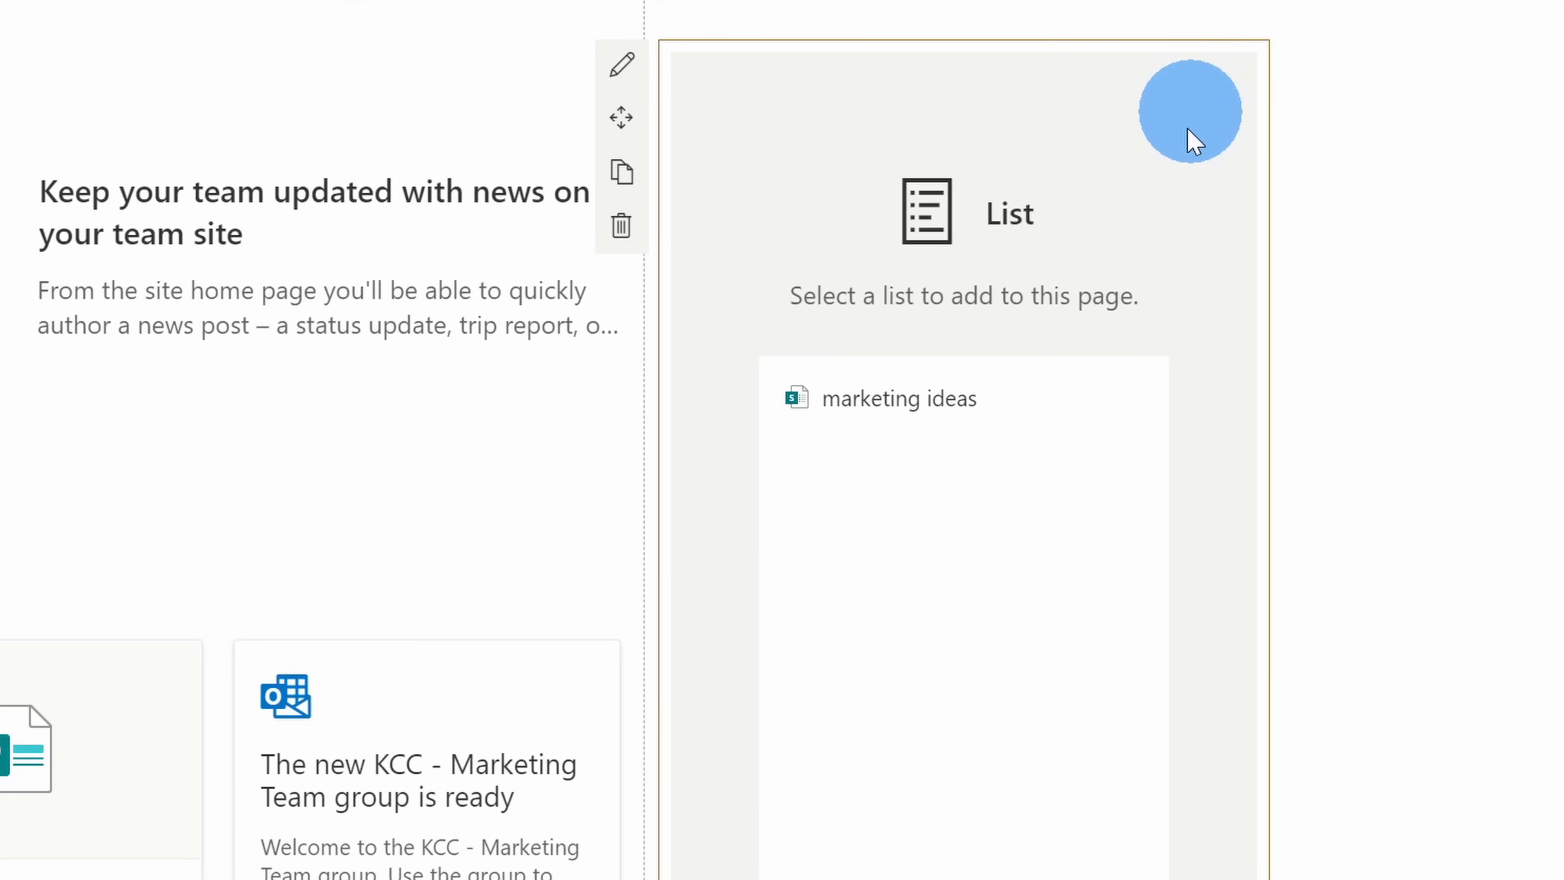
{"action": "left_click", "coordinate": [882, 400]}
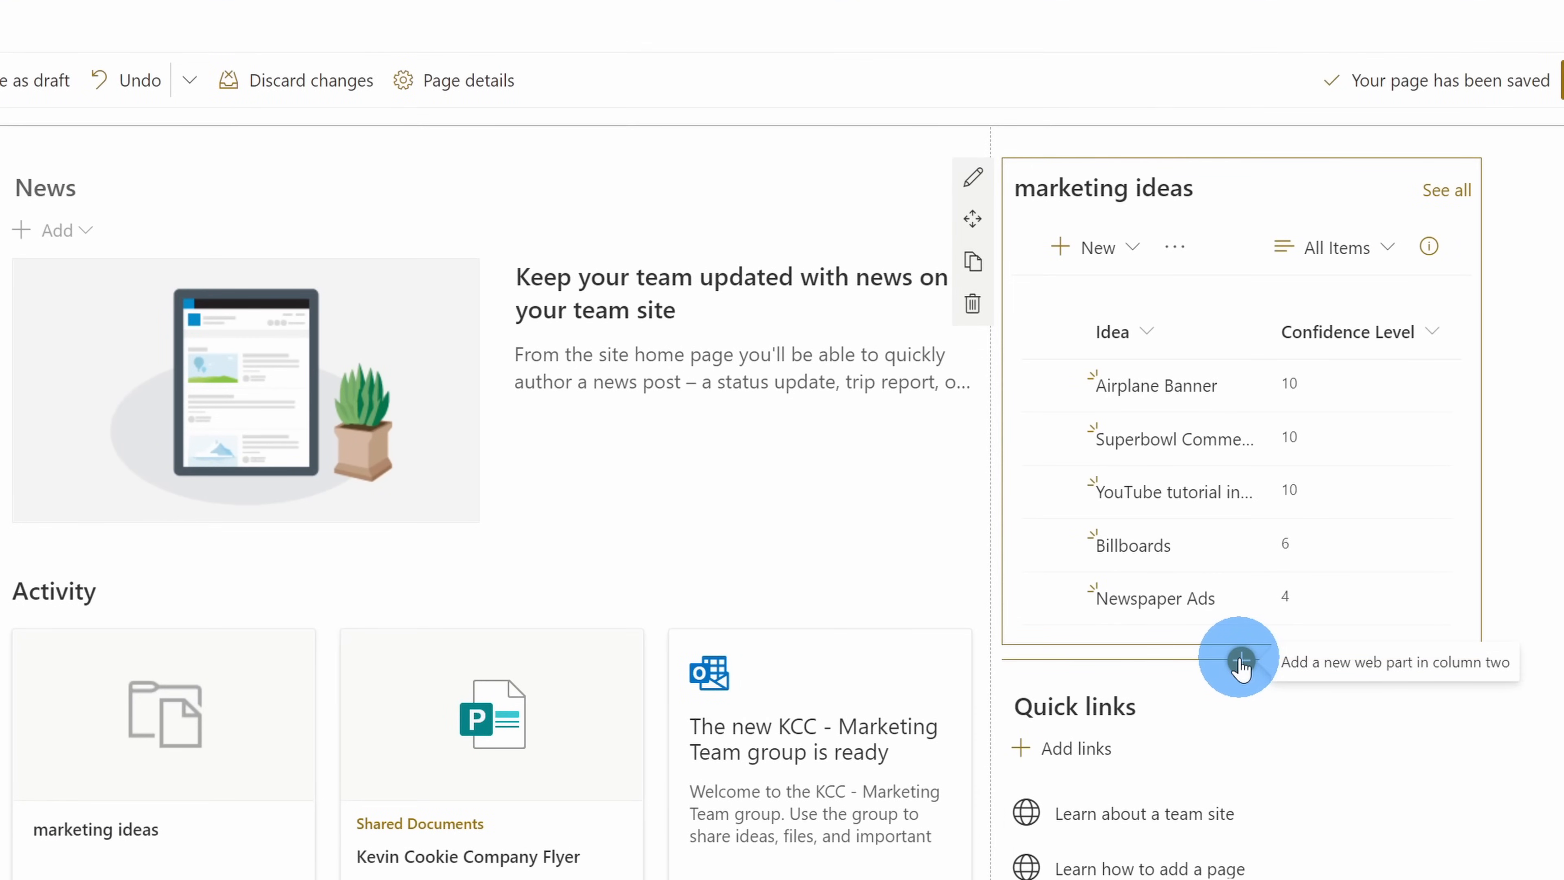
- Add a Microsoft Forms web part below the marketing ideas list and create a new form named "Vacation tracker" in it
{"action": "left_click", "coordinate": [1241, 665]}
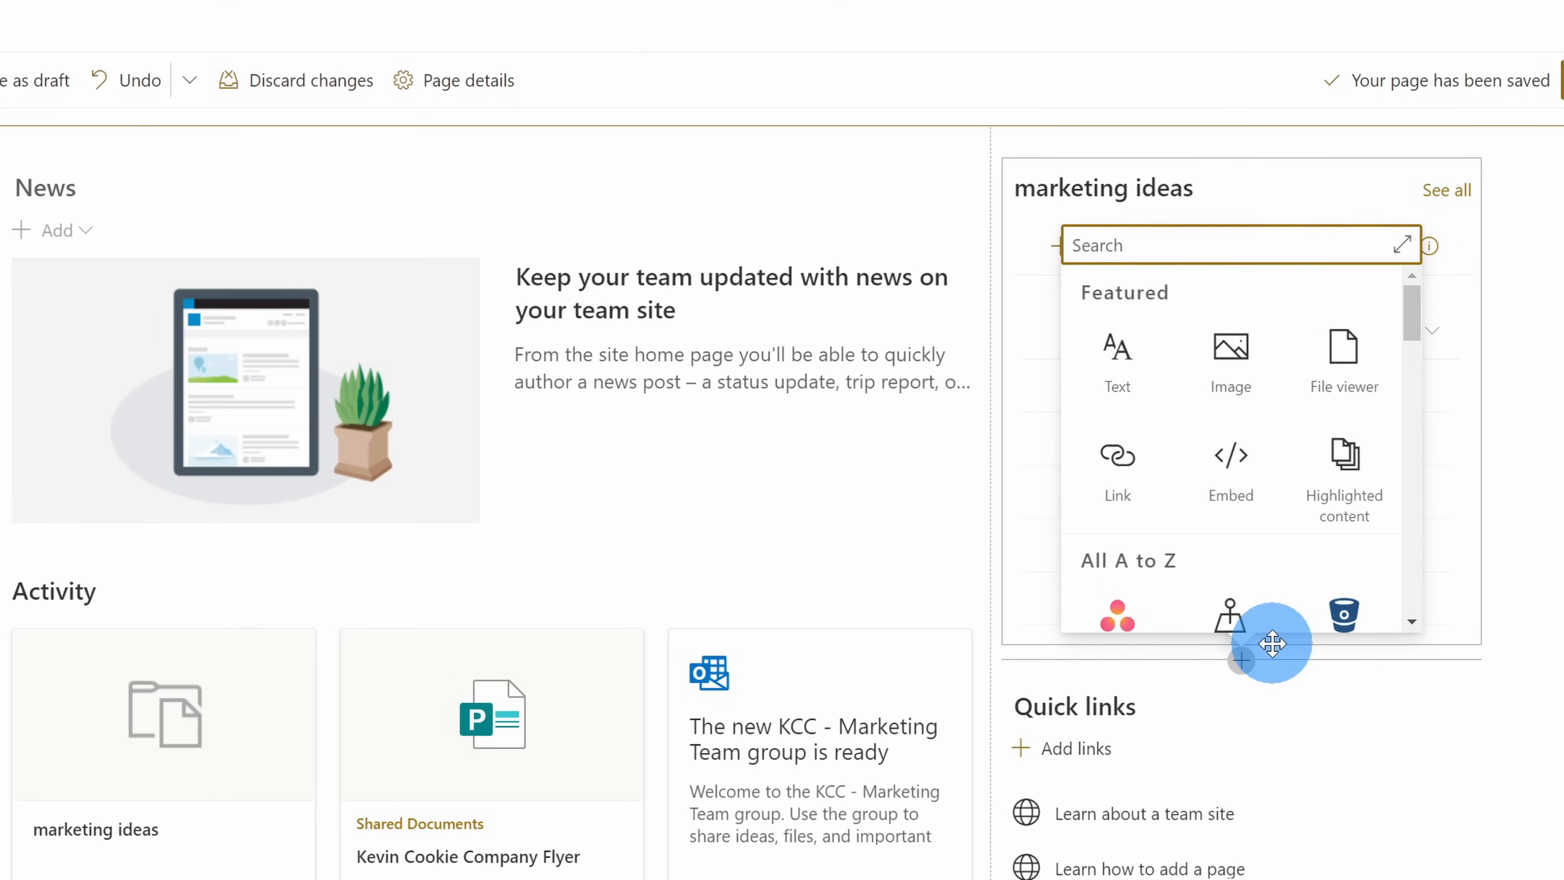
{"action": "type", "text": "form"}
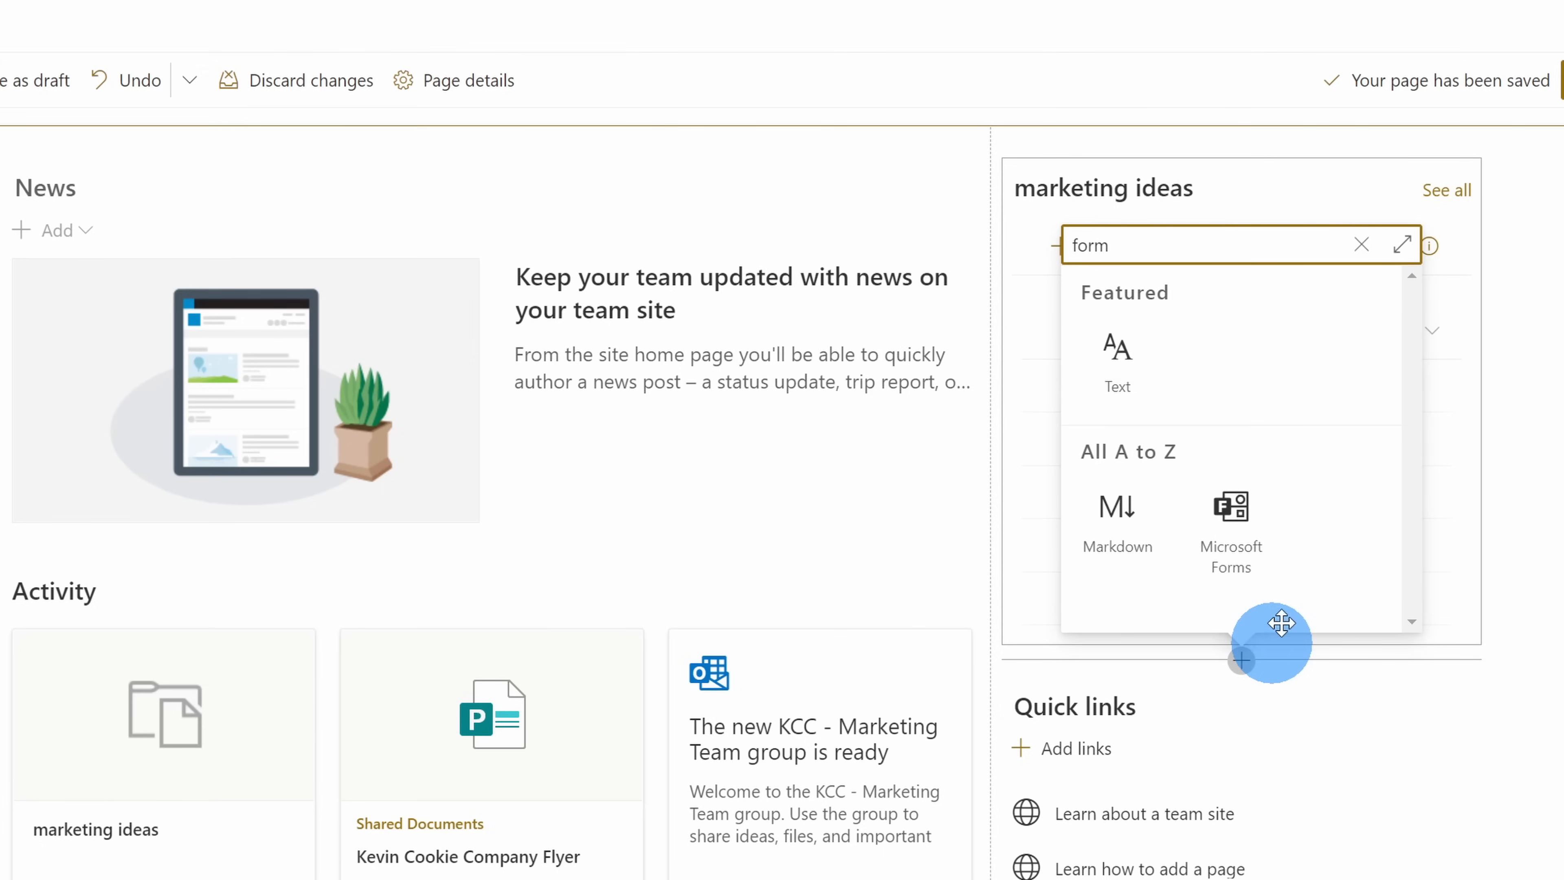
{"action": "left_click", "coordinate": [1231, 518]}
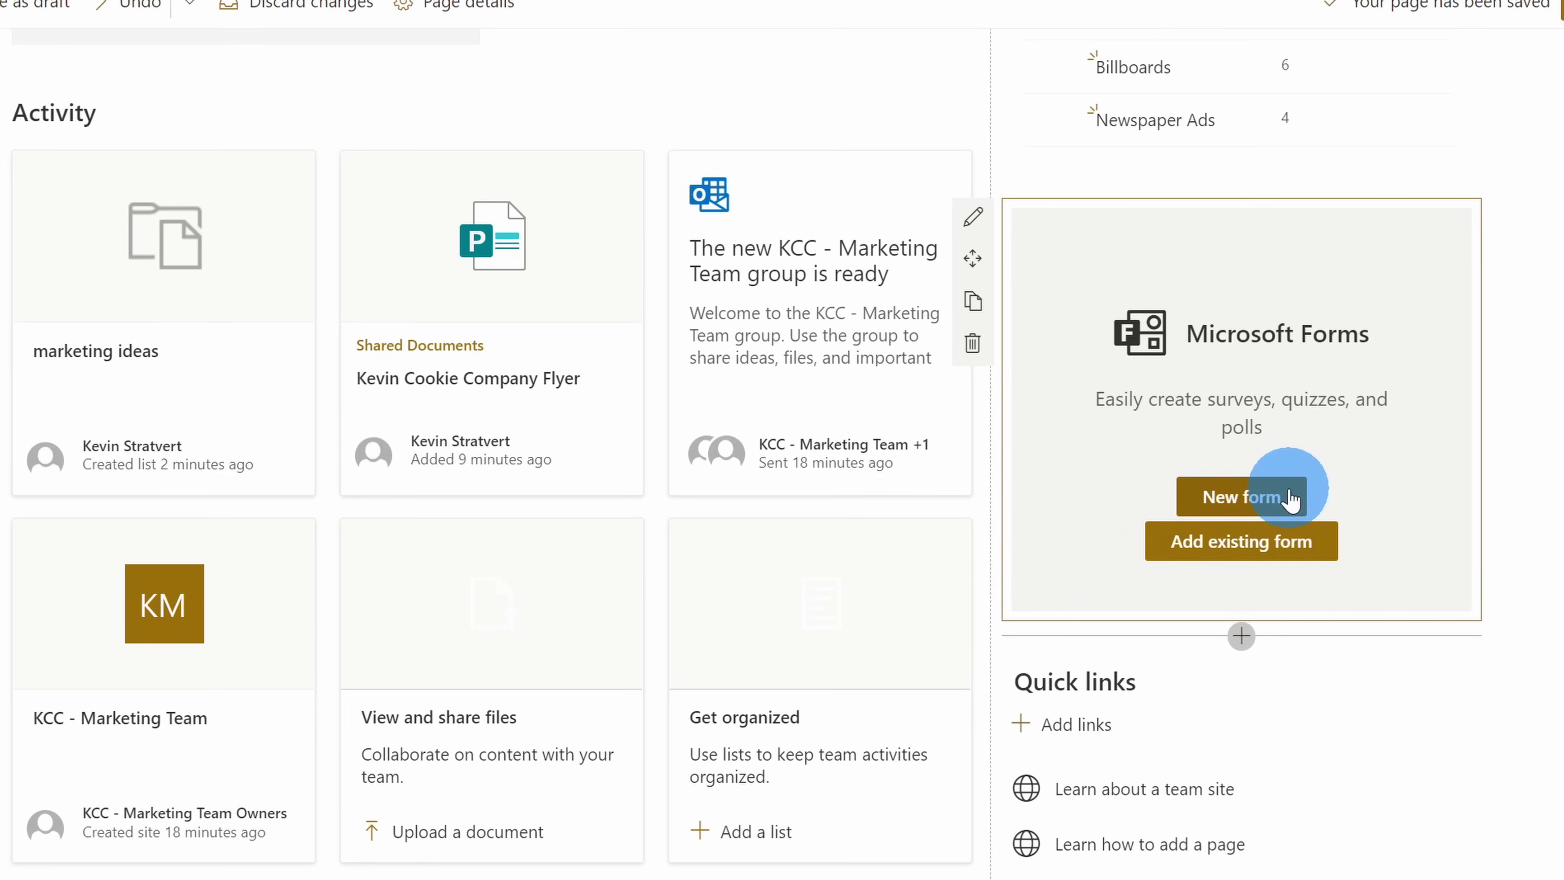
{"action": "left_click", "coordinate": [1290, 507]}
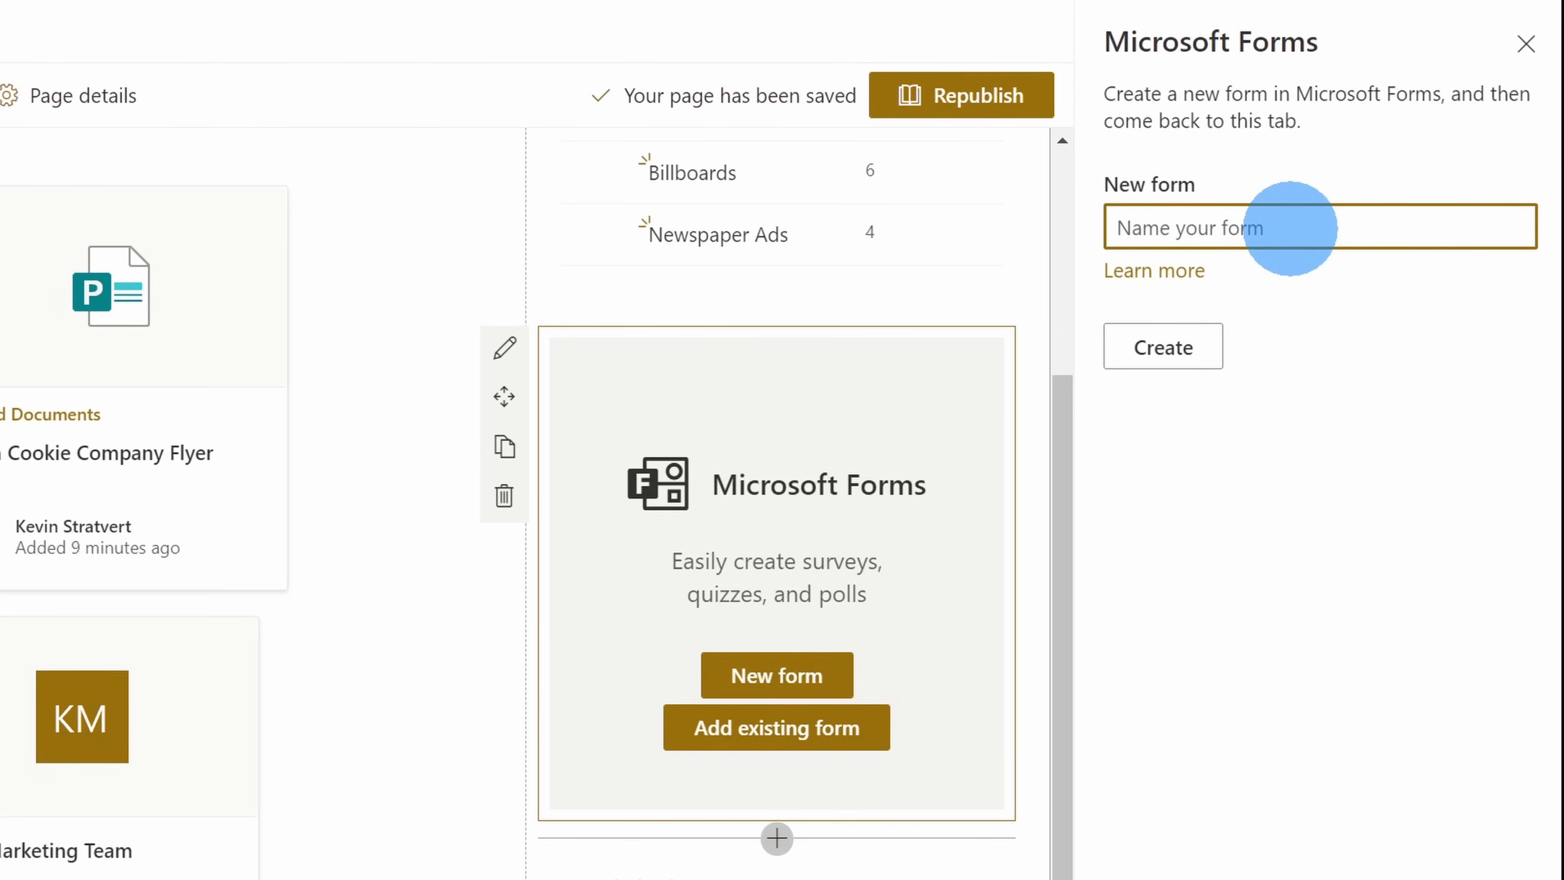
{"action": "type", "text": "Vacation tracker"}
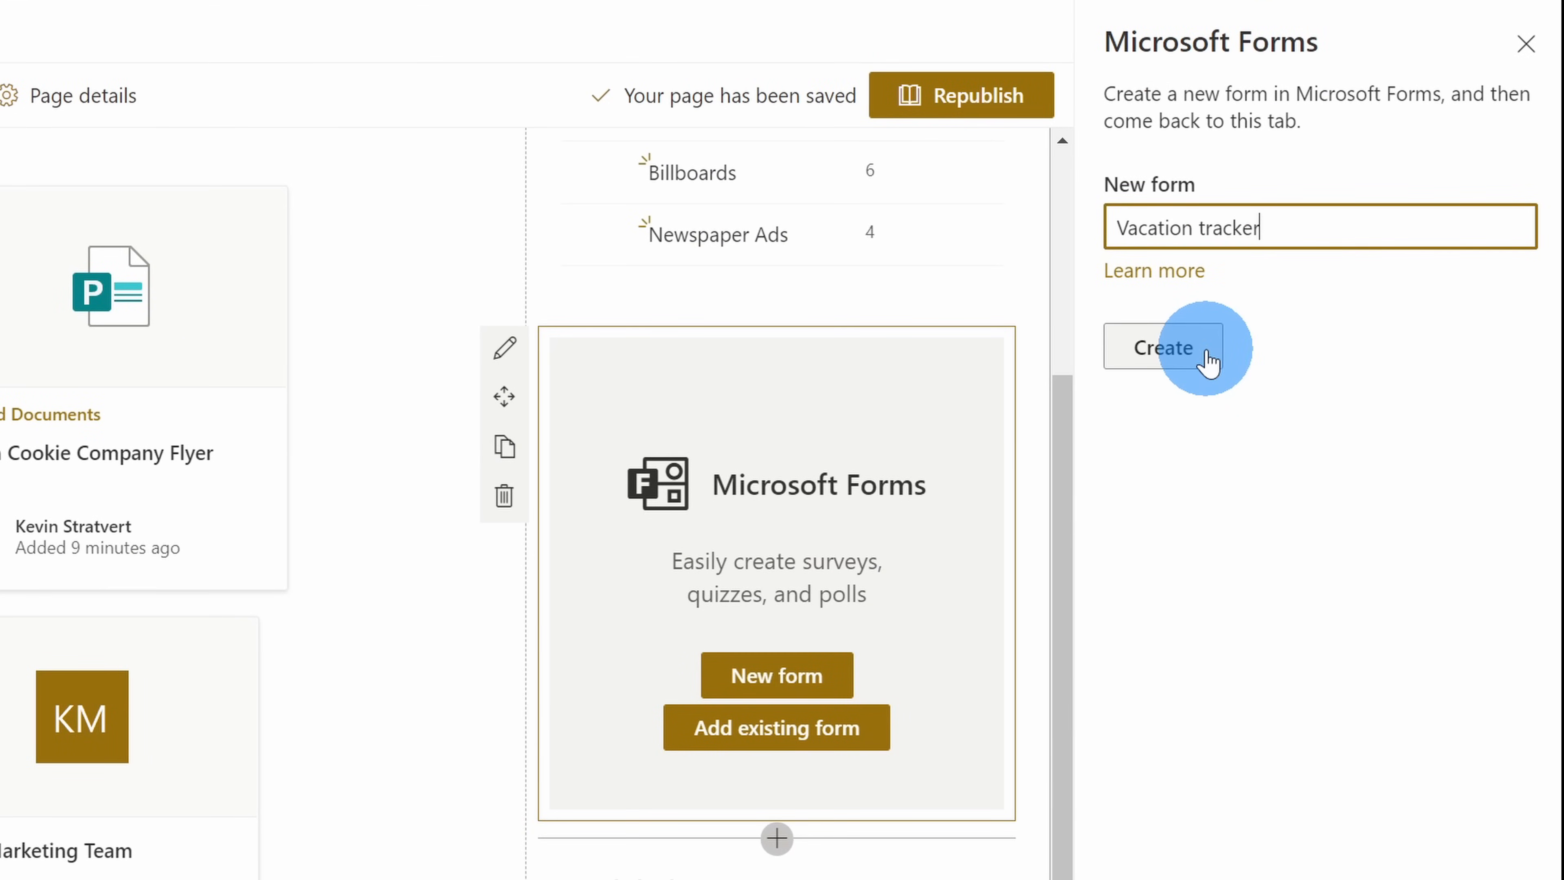
{"action": "left_click", "coordinate": [1206, 350]}
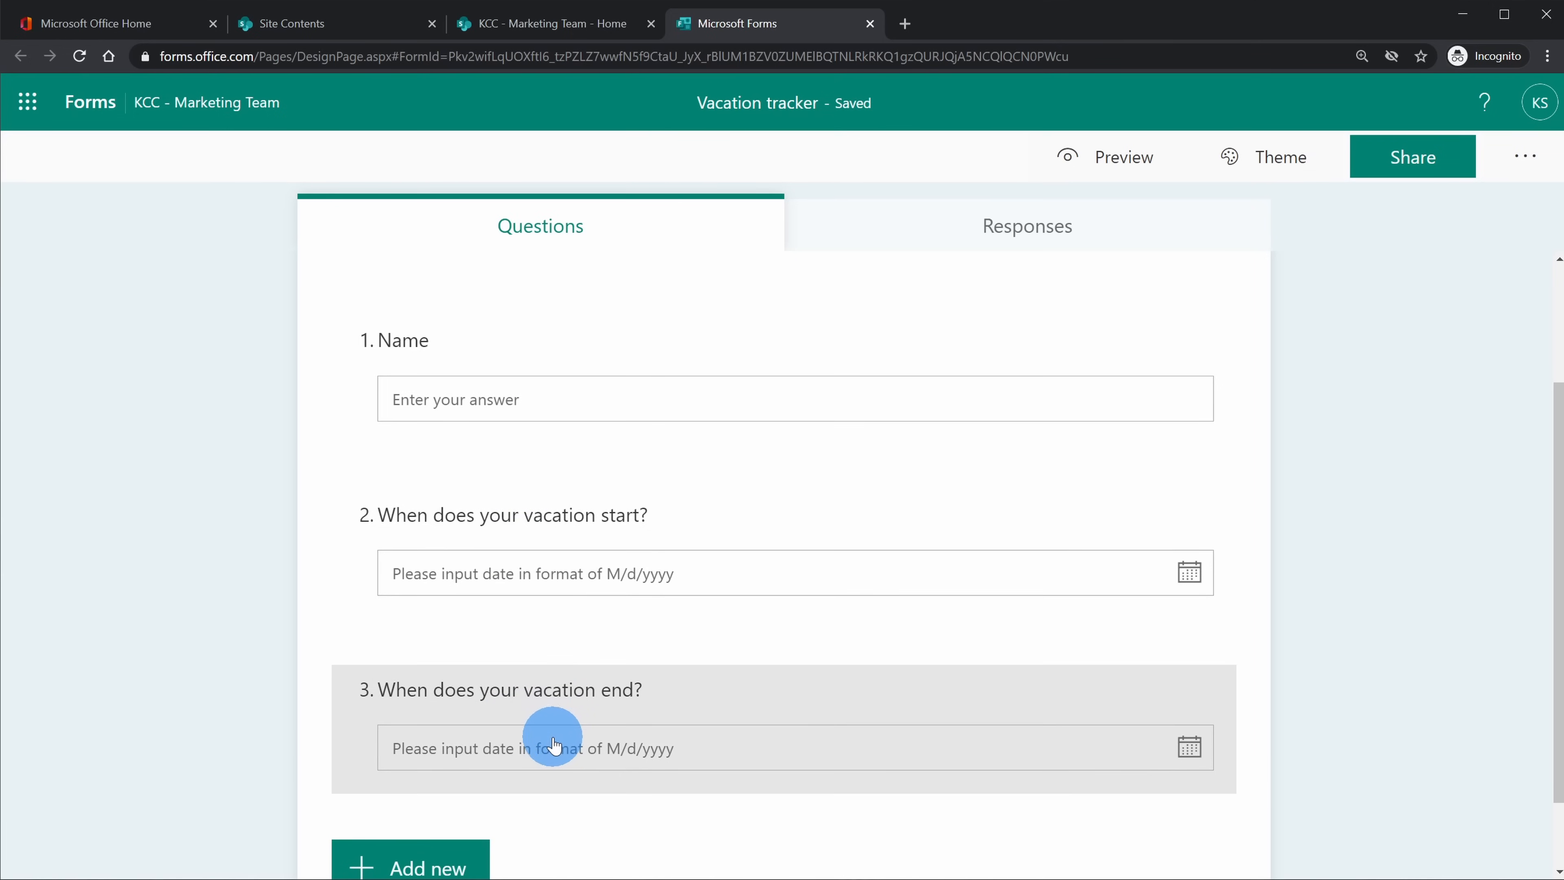
- Check the Vacation tracker form's questions, return to the team site page and set the embedded form to collect responses
{"action": "scroll", "coordinate": [557, 742], "scroll_direction": "up", "scroll_amount": 3}
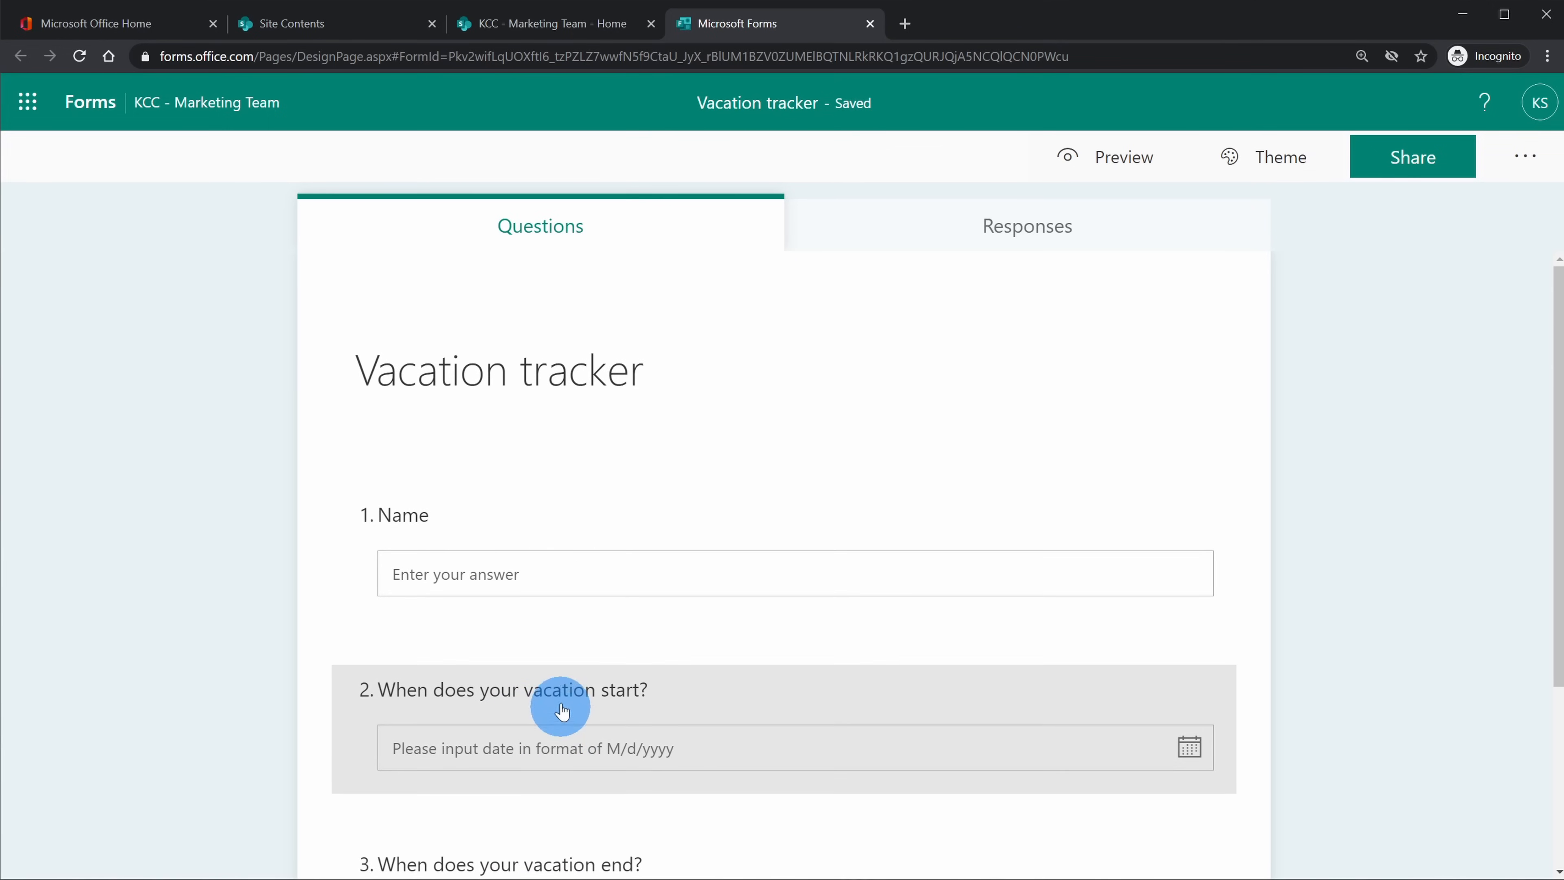
{"action": "left_click", "coordinate": [568, 24]}
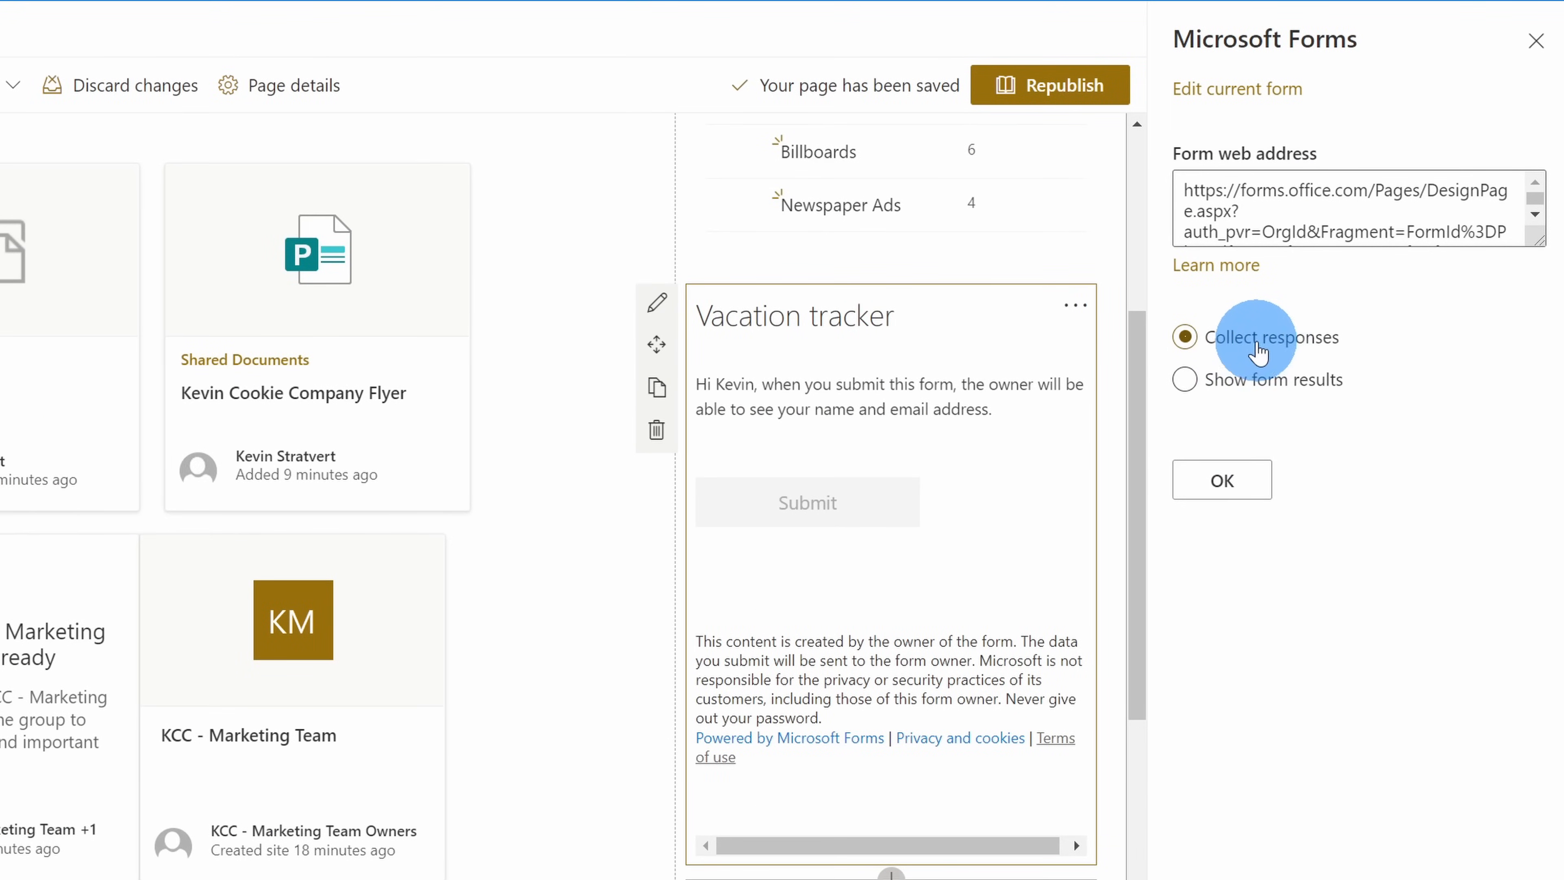
{"action": "left_click", "coordinate": [1317, 381]}
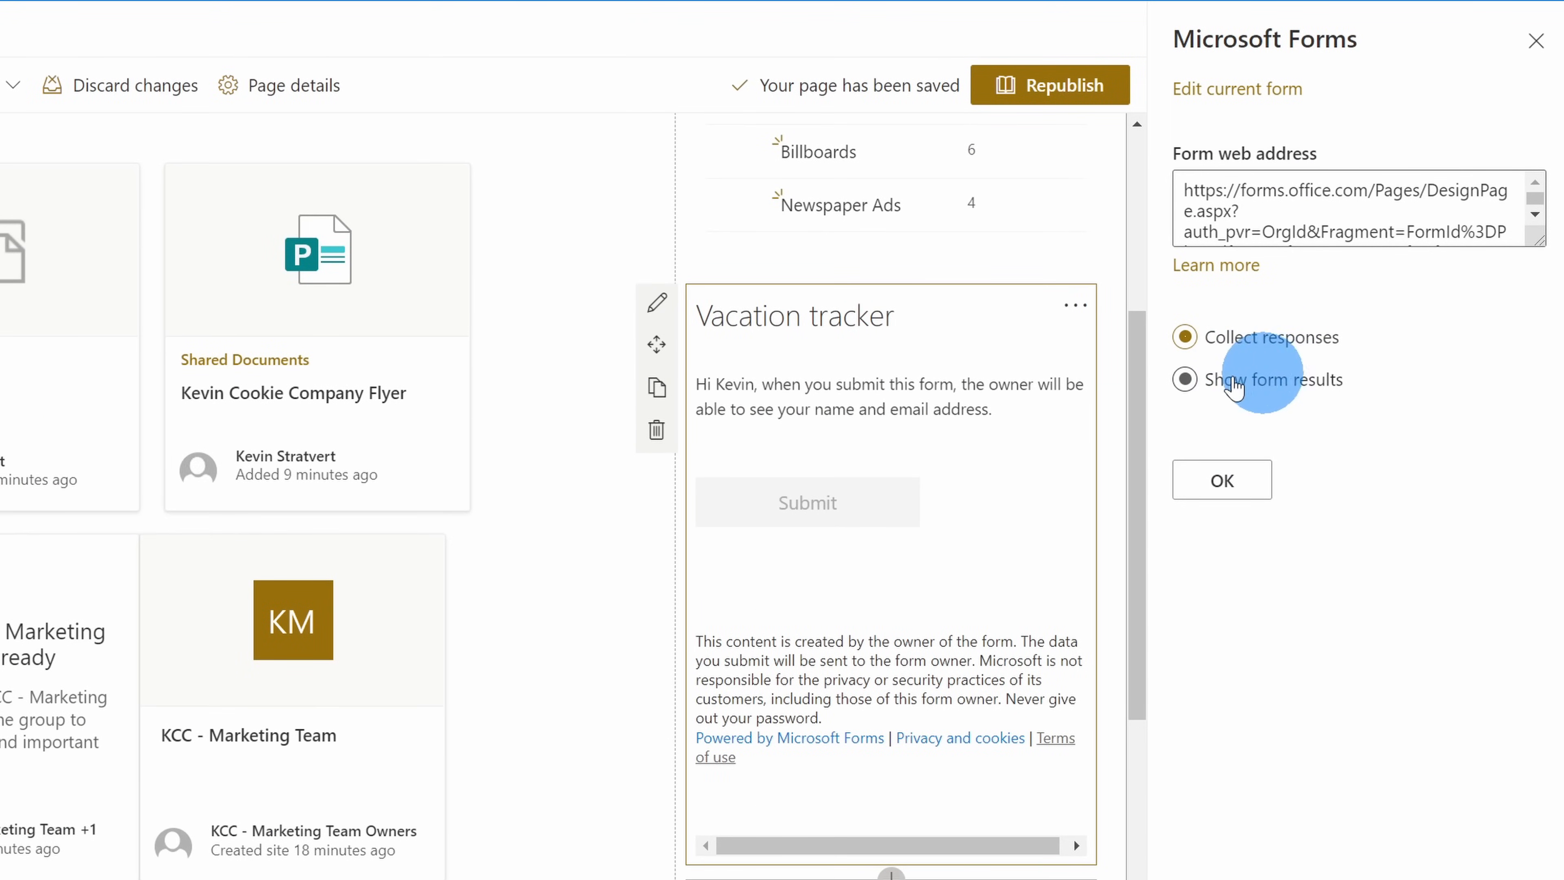
{"action": "left_click", "coordinate": [1250, 345]}
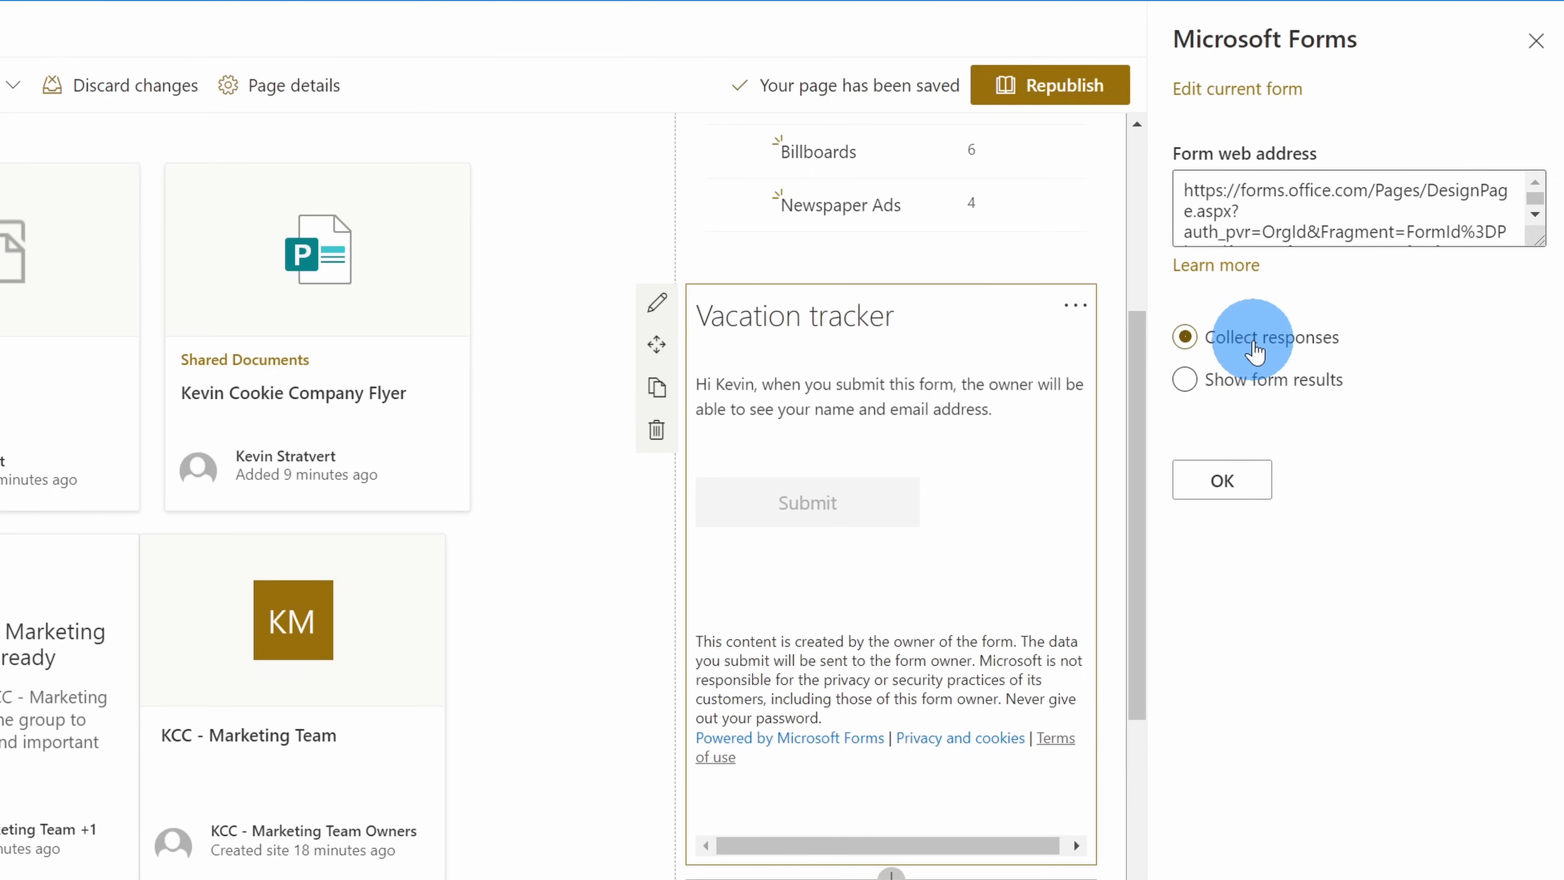
{"action": "left_click", "coordinate": [1229, 483]}
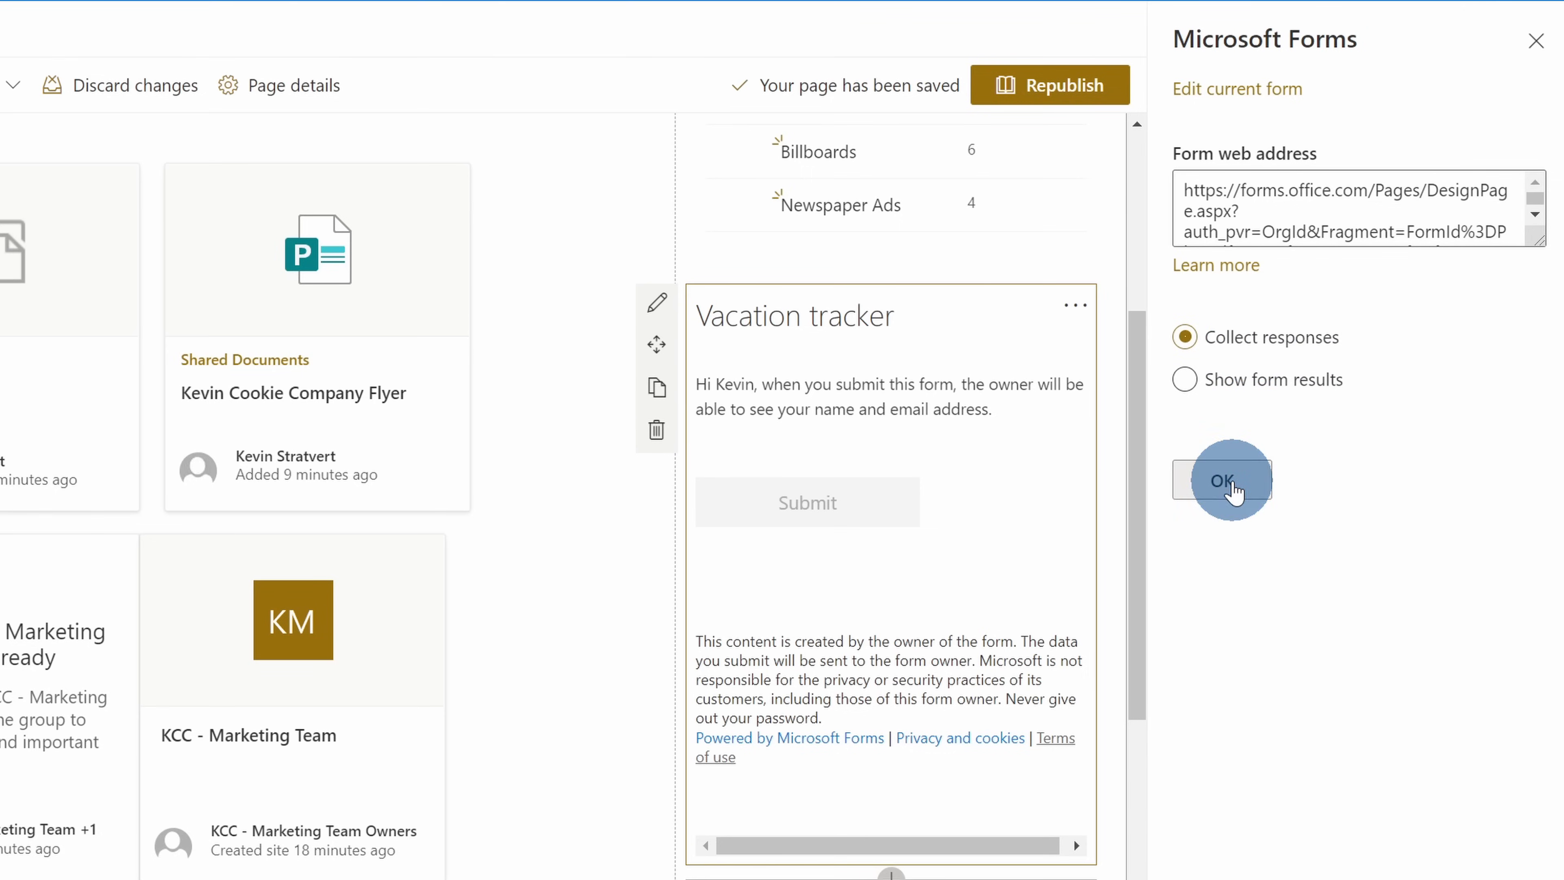
{"action": "left_click", "coordinate": [1536, 42]}
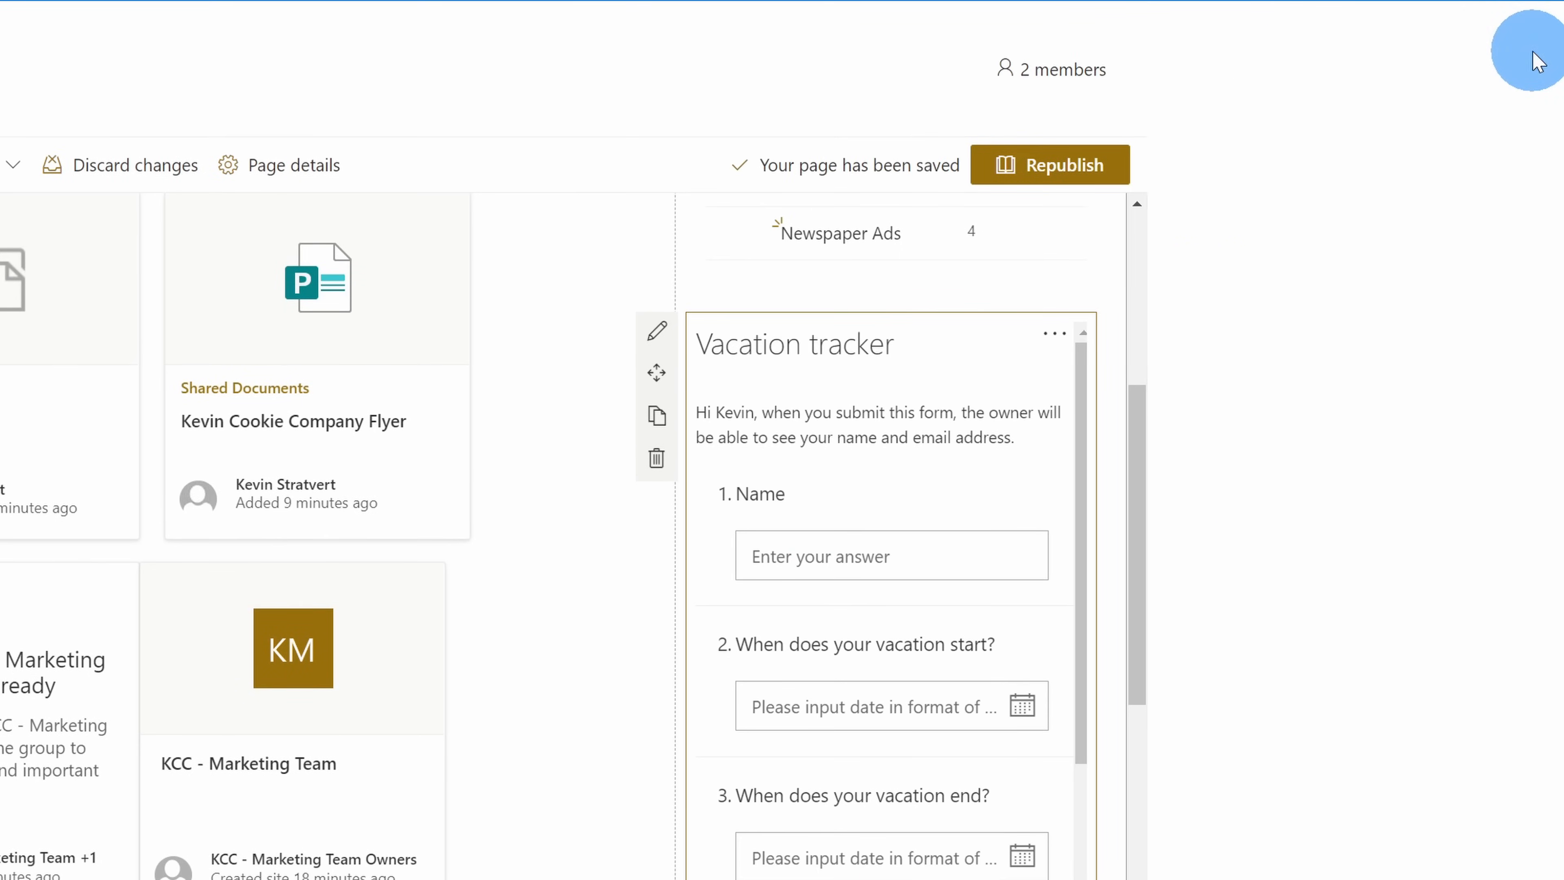
- Move the Documents web part up between the marketing ideas list and the Vacation tracker form
{"action": "scroll", "coordinate": [1268, 349], "scroll_direction": "down", "scroll_amount": 1}
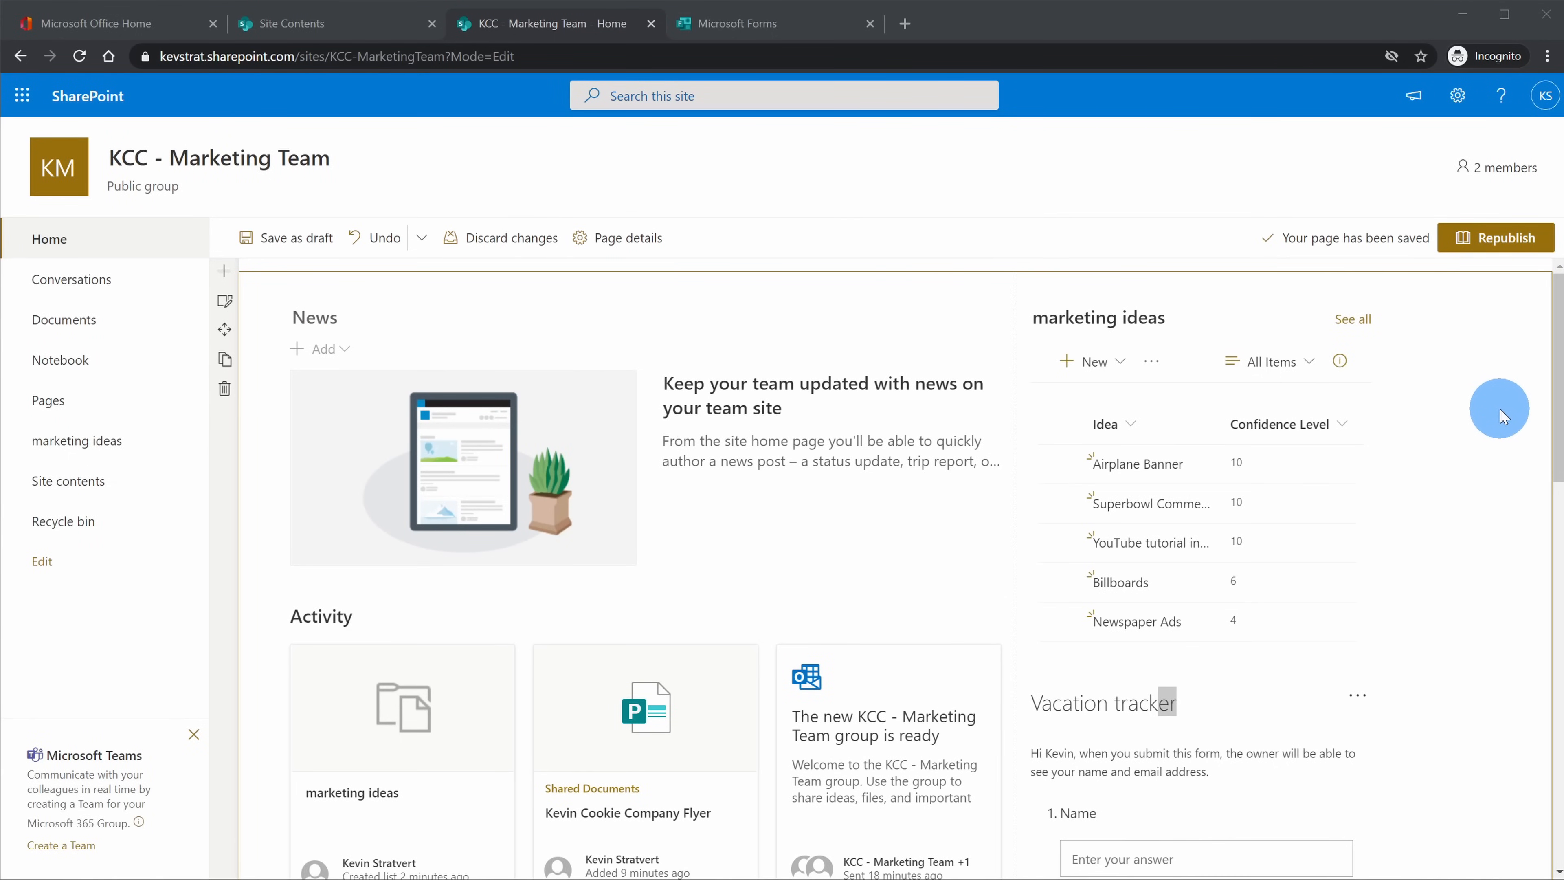
{"action": "scroll", "coordinate": [1499, 408], "scroll_direction": "down", "scroll_amount": 5}
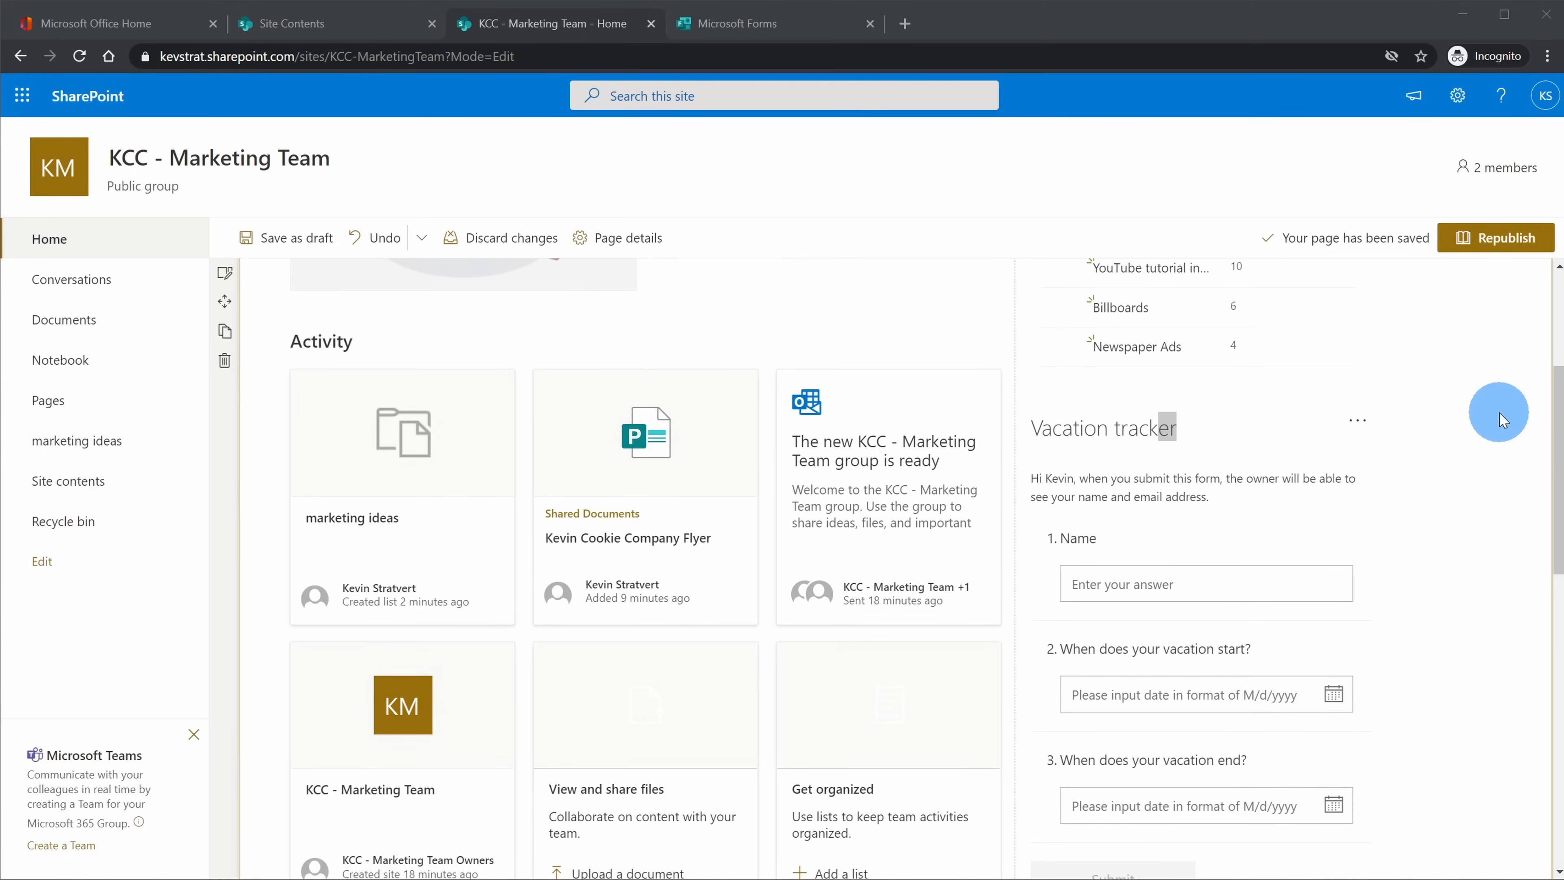
{"action": "scroll", "coordinate": [1498, 412], "scroll_direction": "down", "scroll_amount": 12}
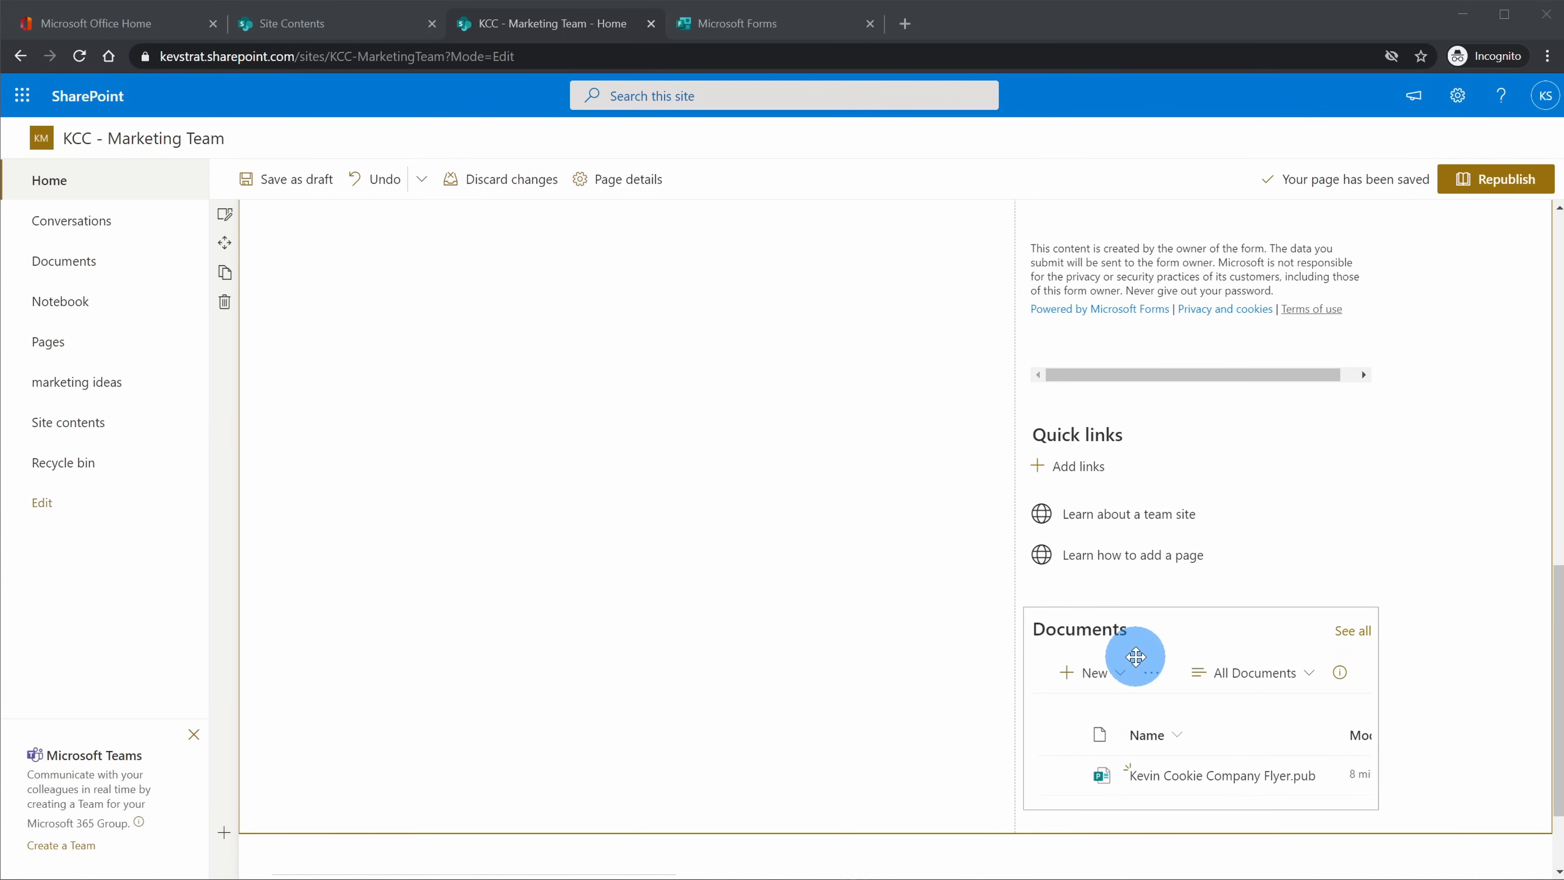
{"action": "left_click_drag", "start_coordinate": [1037, 628], "coordinate": [1179, 566]}
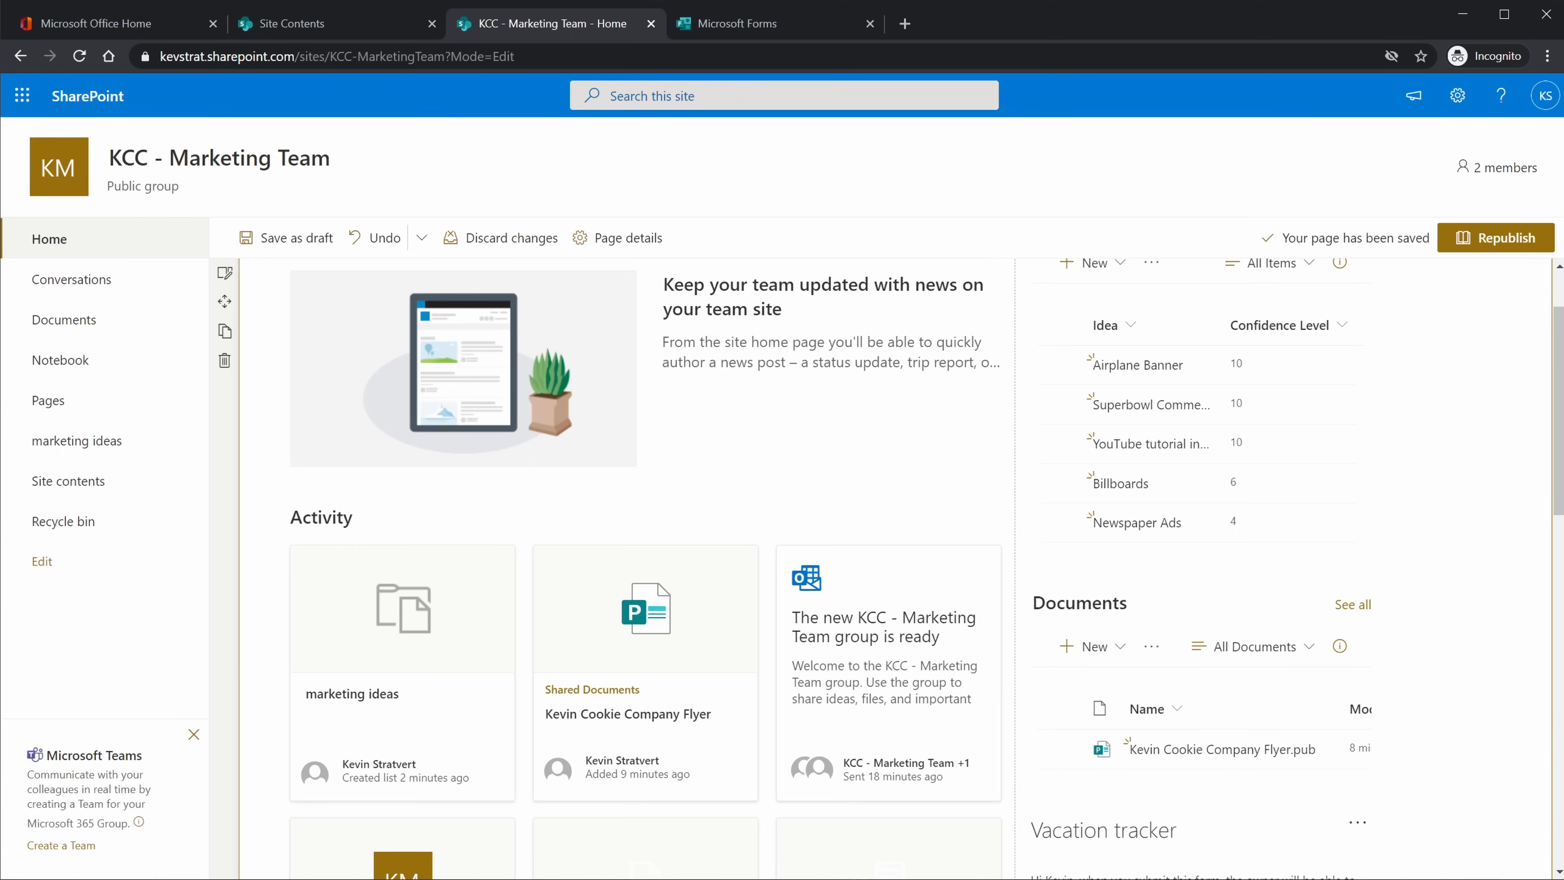
{"action": "scroll", "coordinate": [1483, 463], "scroll_direction": "up", "scroll_amount": 2}
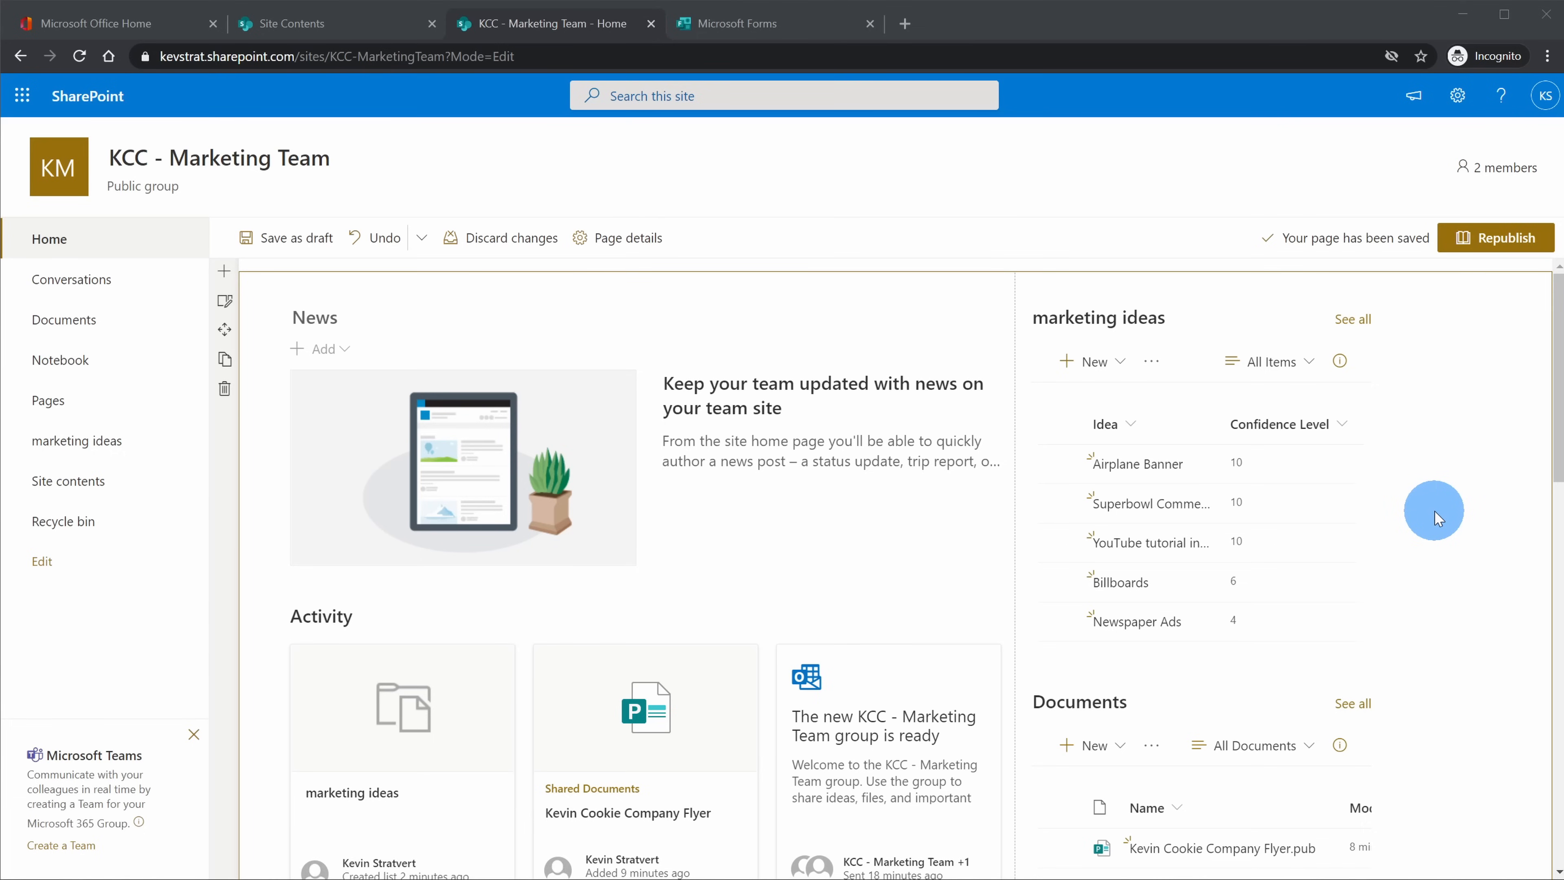
- Republish the team site's home page and check the published page down to the Vacation tracker form
{"action": "left_click", "coordinate": [1493, 251]}
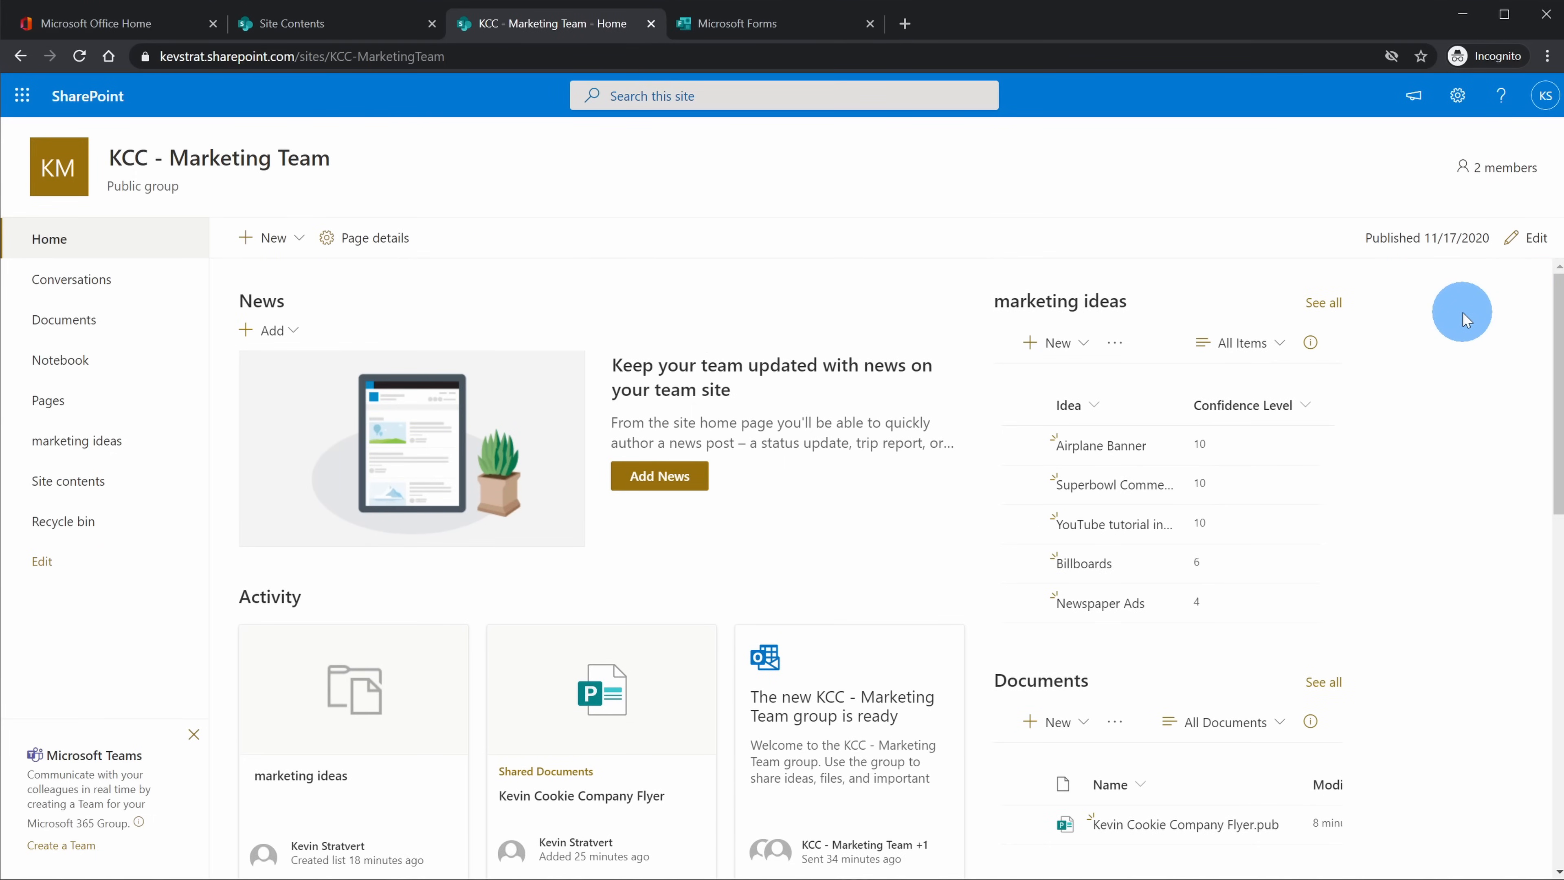
{"action": "scroll", "coordinate": [1462, 312], "scroll_direction": "down", "scroll_amount": 10}
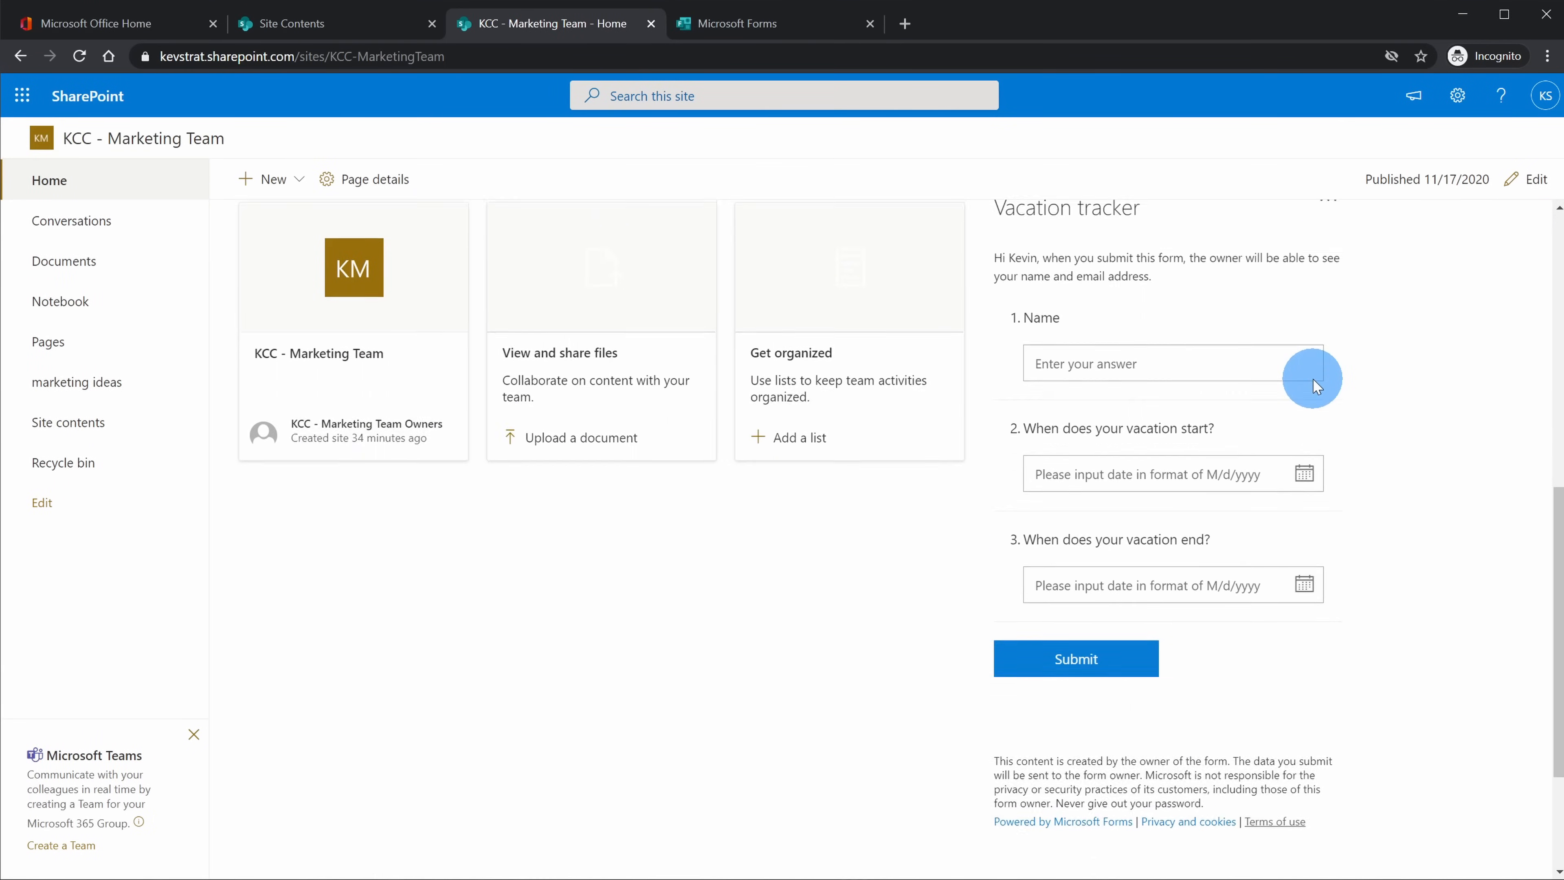
{"action": "scroll", "coordinate": [1315, 385], "scroll_direction": "down", "scroll_amount": 3}
{"action": "scroll", "coordinate": [395, 695], "scroll_direction": "up", "scroll_amount": 12}
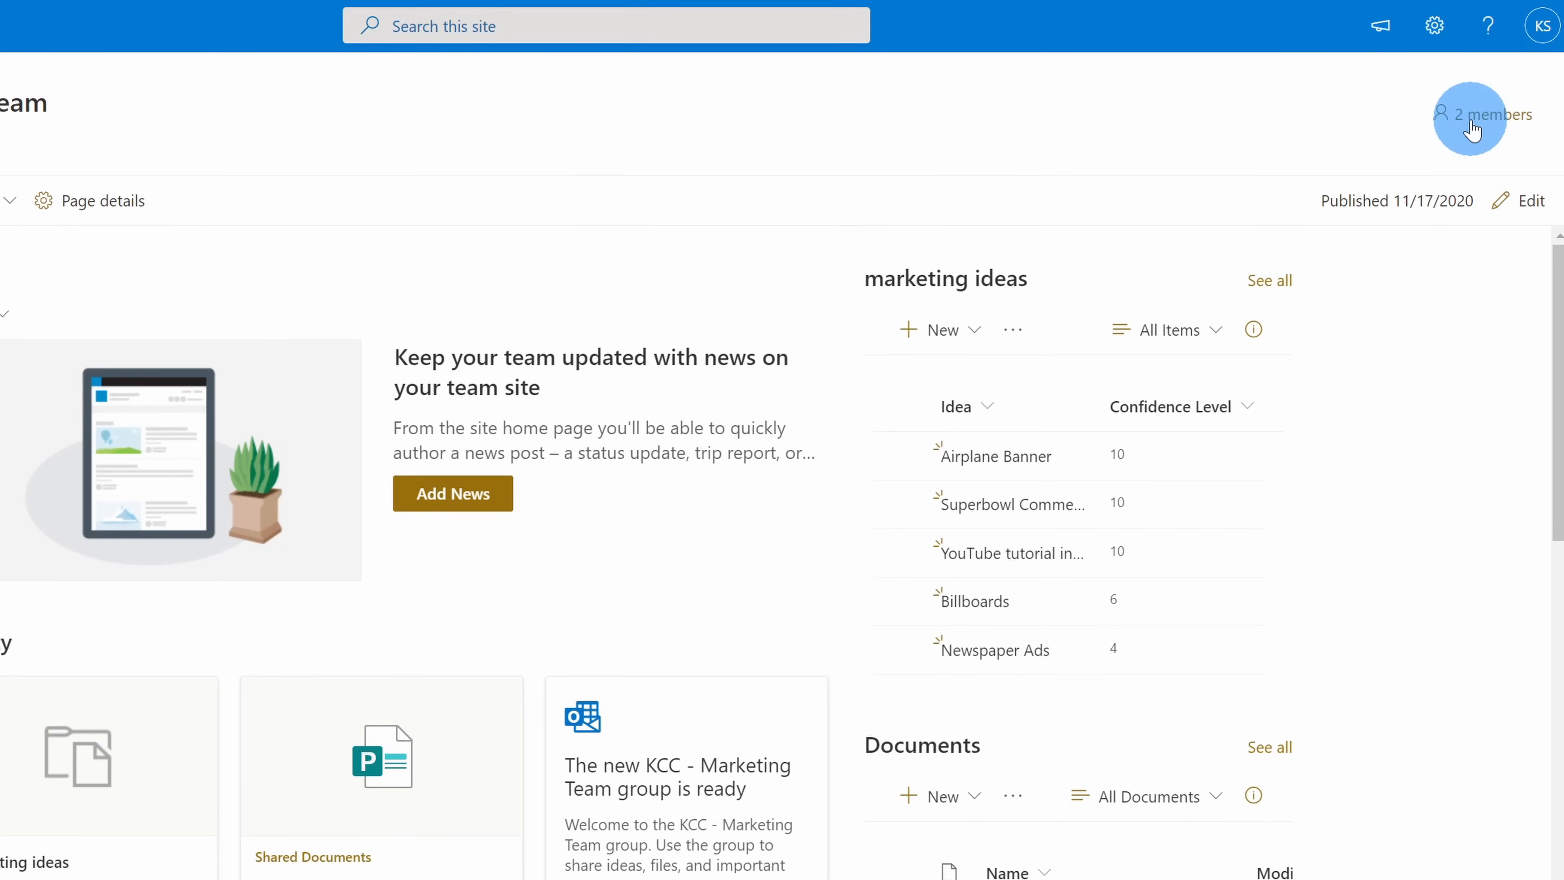
- Open the site's group membership, view the role options for the first owner and close the membership list
{"action": "left_click", "coordinate": [1472, 130]}
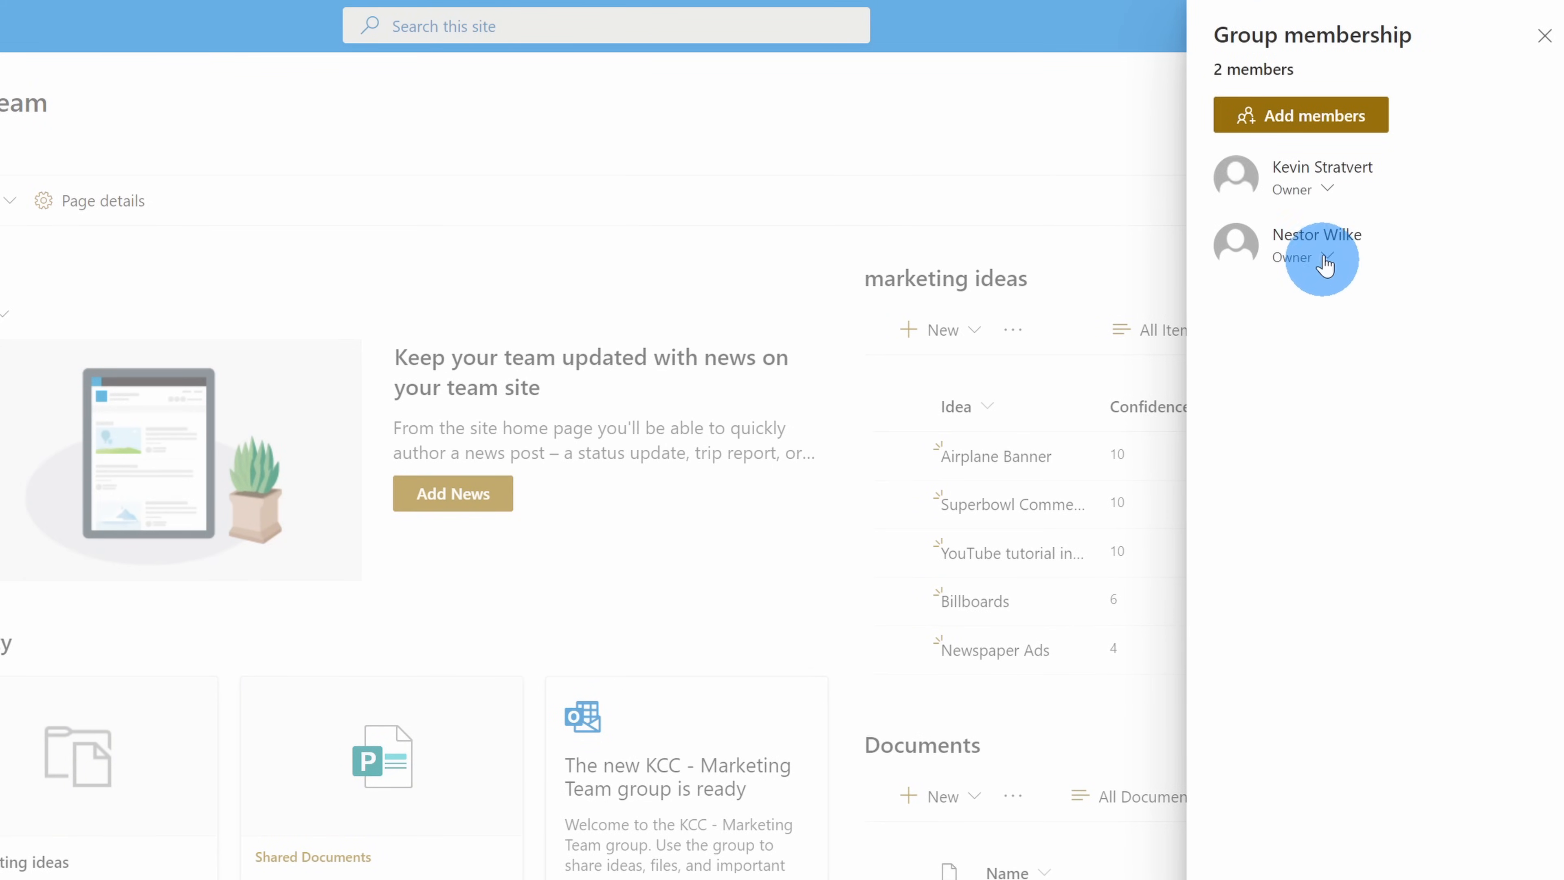
{"action": "left_click", "coordinate": [1328, 189]}
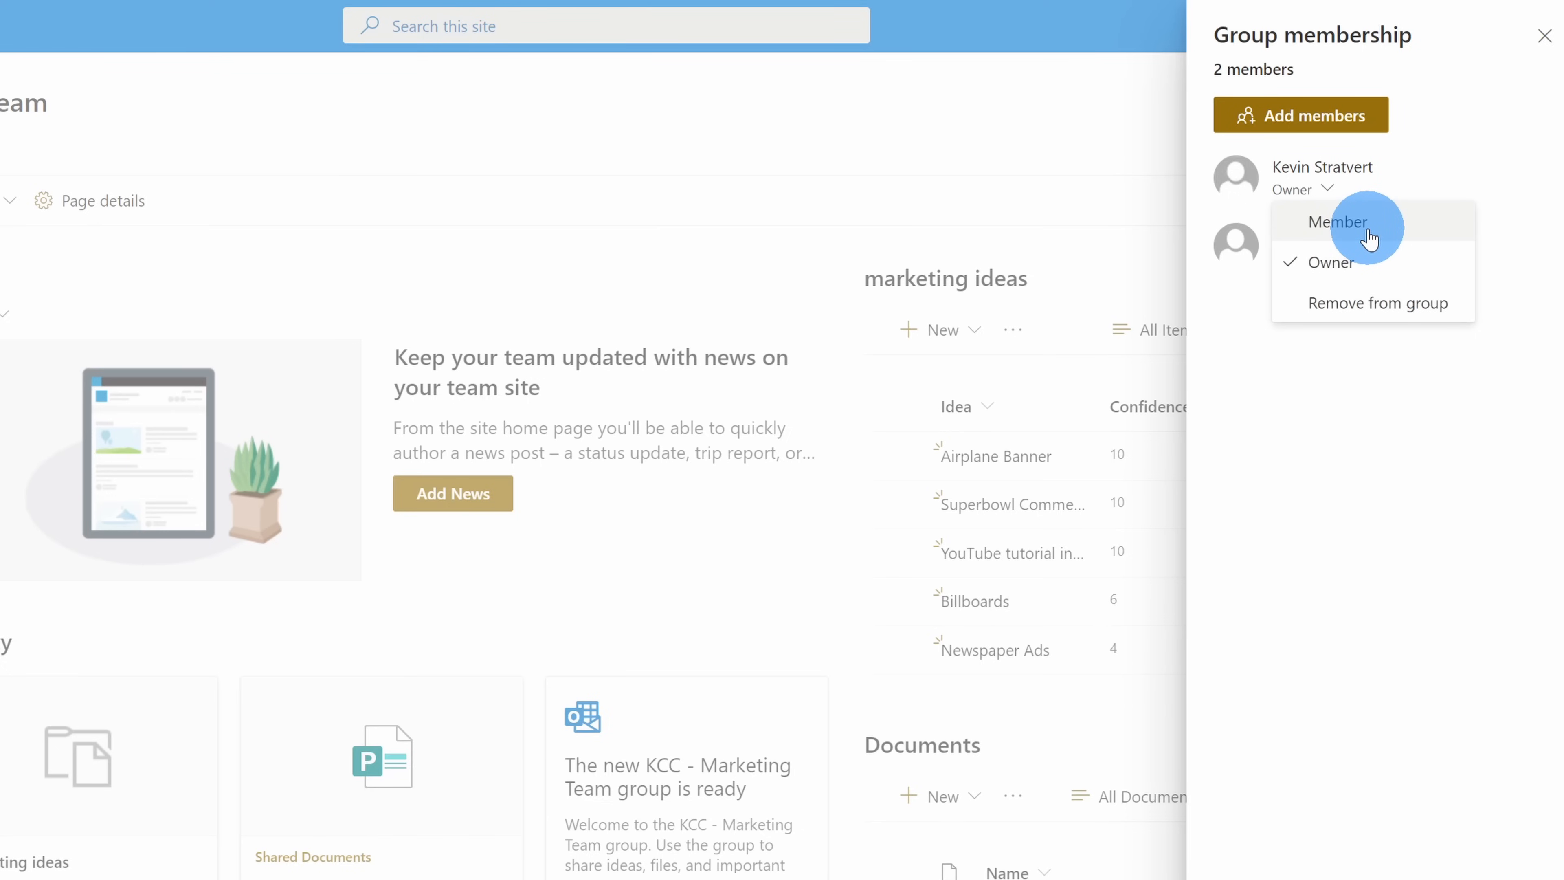
{"action": "left_click", "coordinate": [1370, 239]}
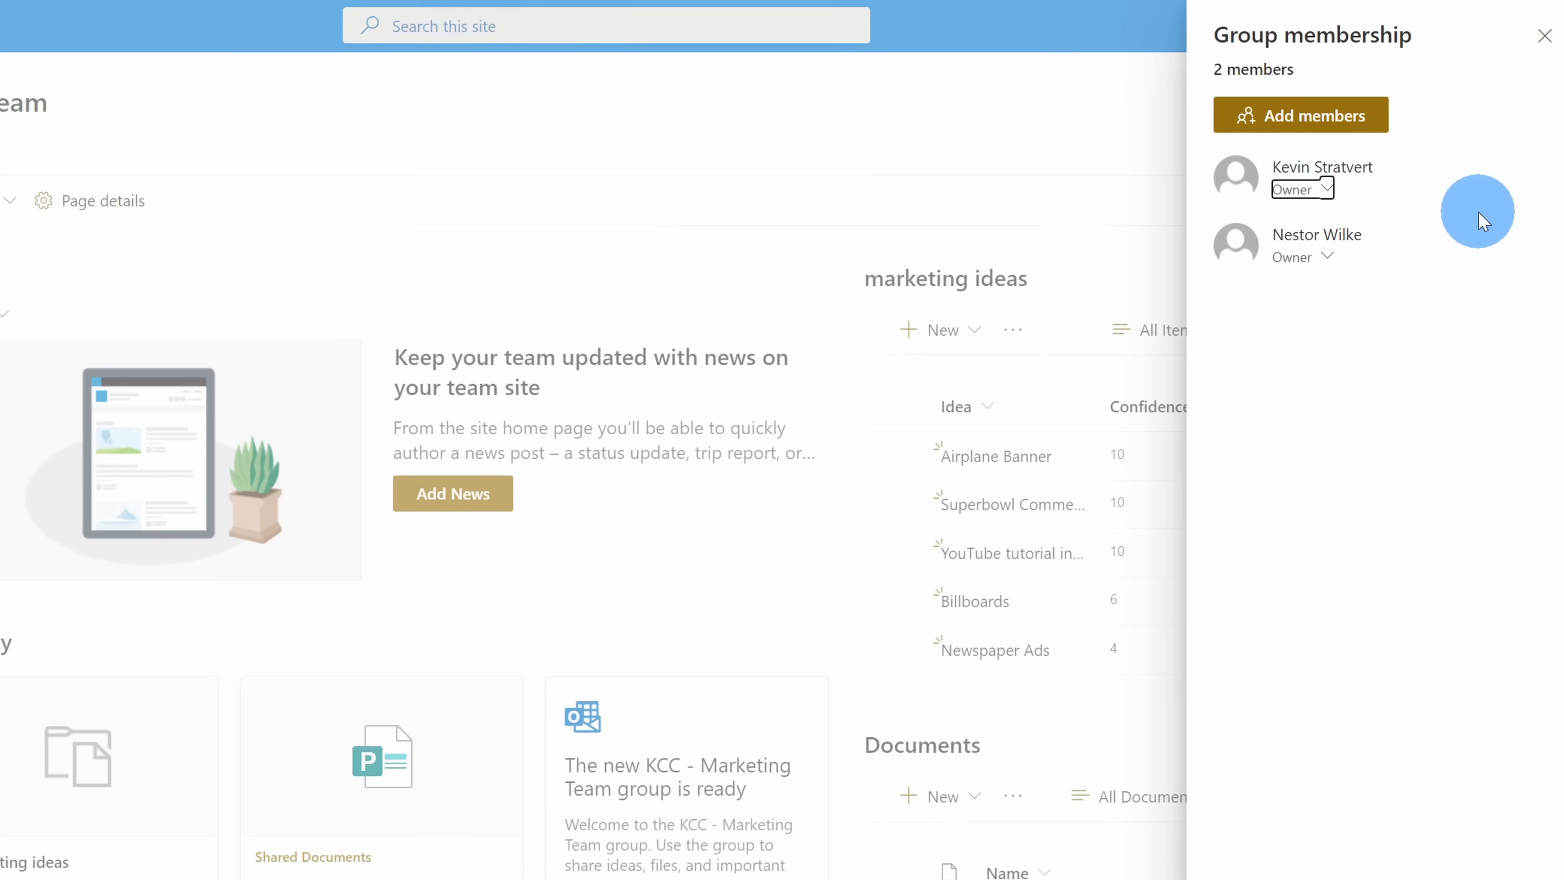
{"action": "left_click", "coordinate": [1545, 39]}
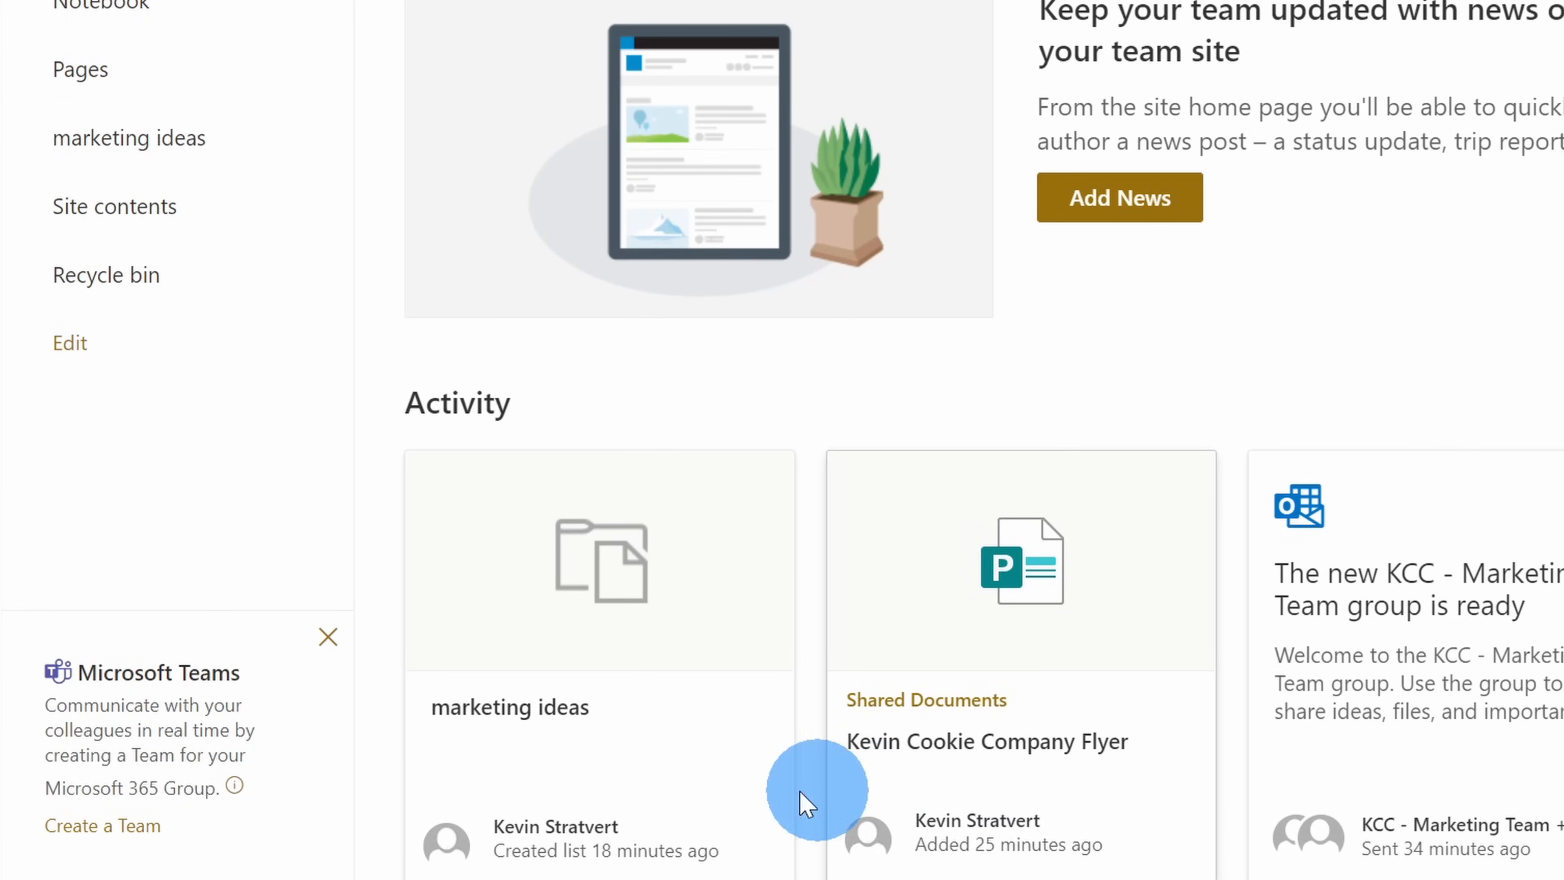
- Create a Microsoft Teams team for the site's Microsoft 365 group and open it in Teams
{"action": "left_click", "coordinate": [125, 827]}
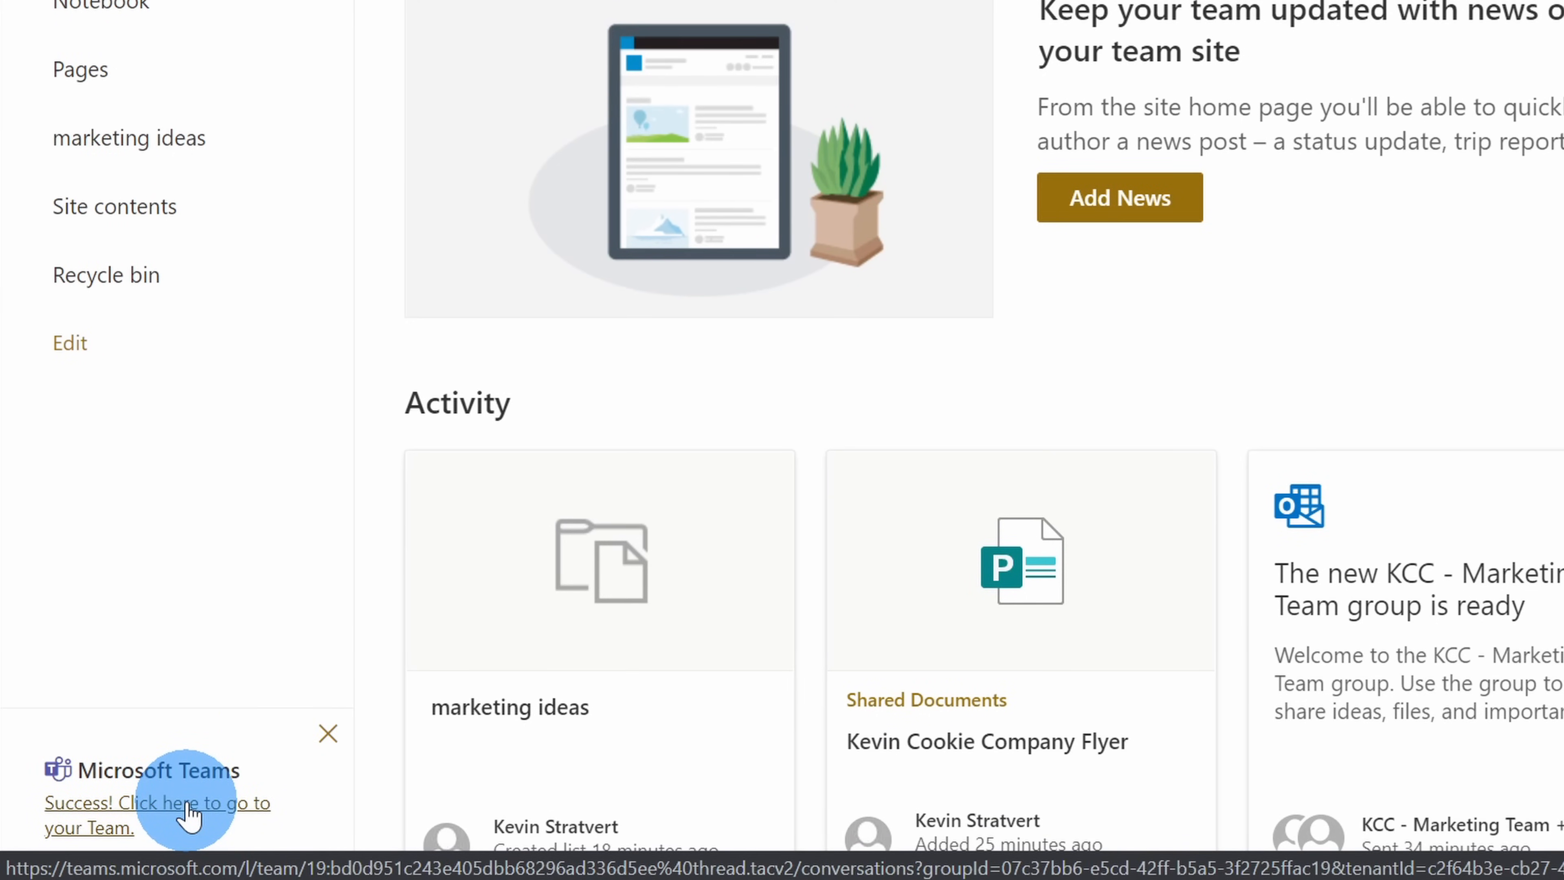
{"action": "left_click", "coordinate": [190, 817]}
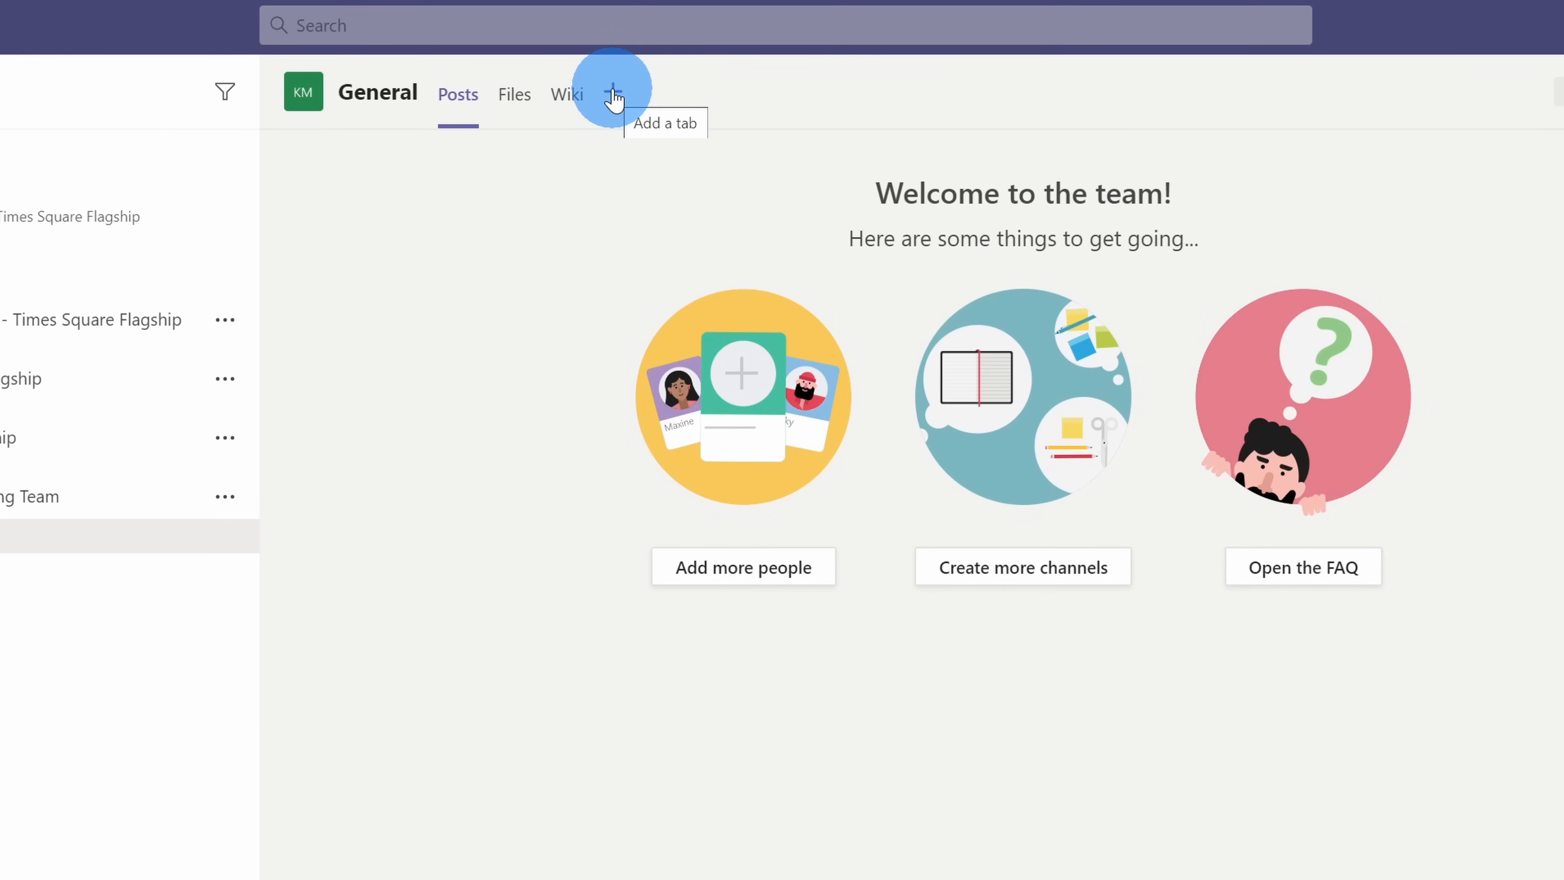
- Search the tab apps for "sharepoint", add the site's Home page to the General channel with SharePoint Pages and review the page
{"action": "left_click", "coordinate": [613, 94]}
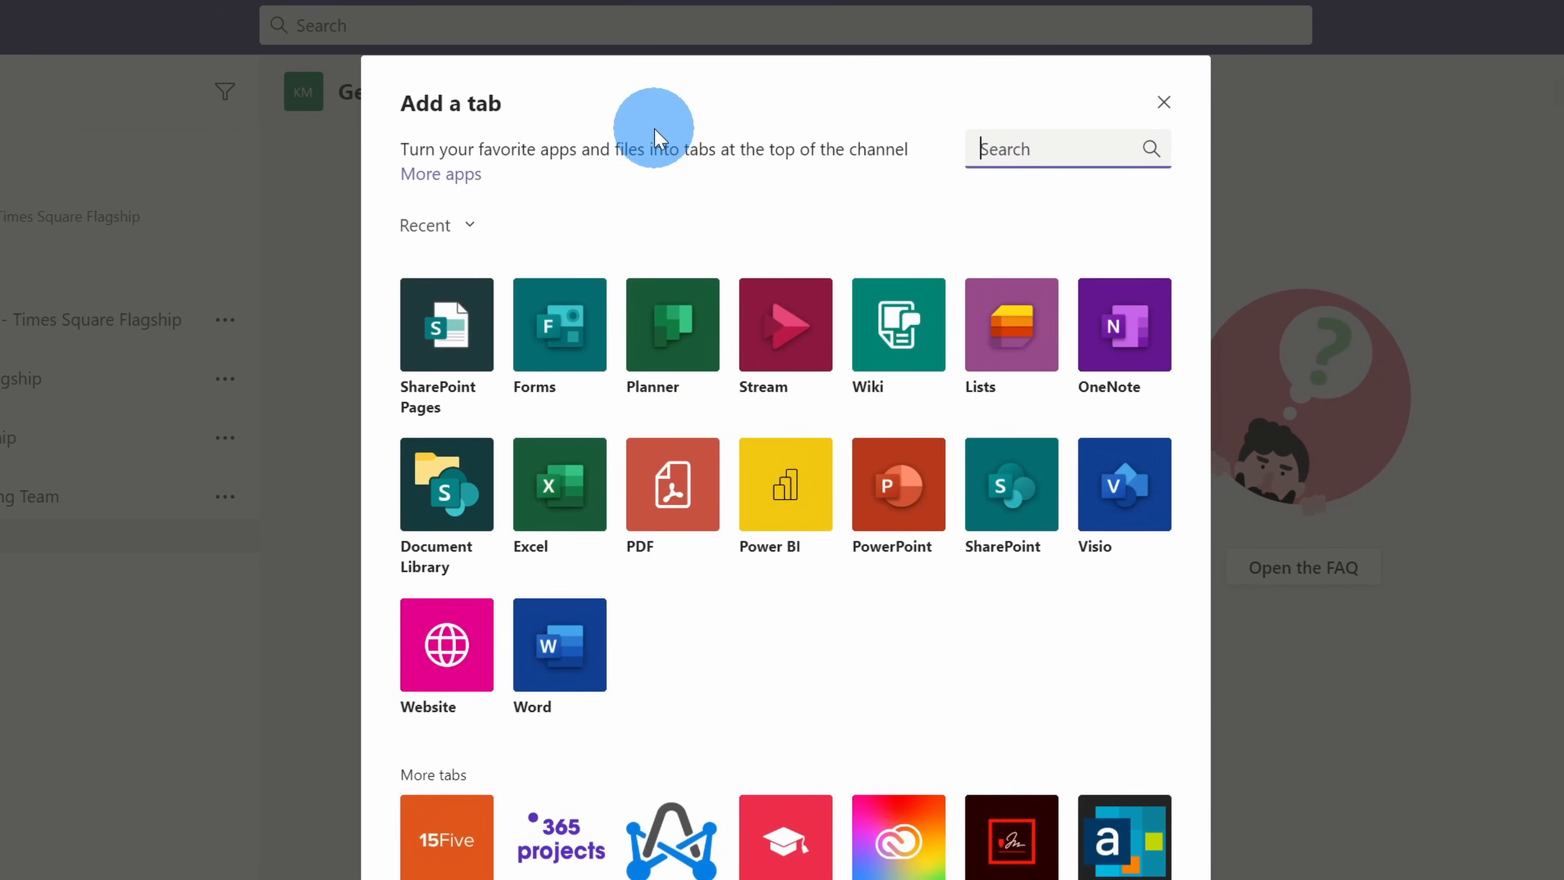
{"action": "type", "text": "sharepoint"}
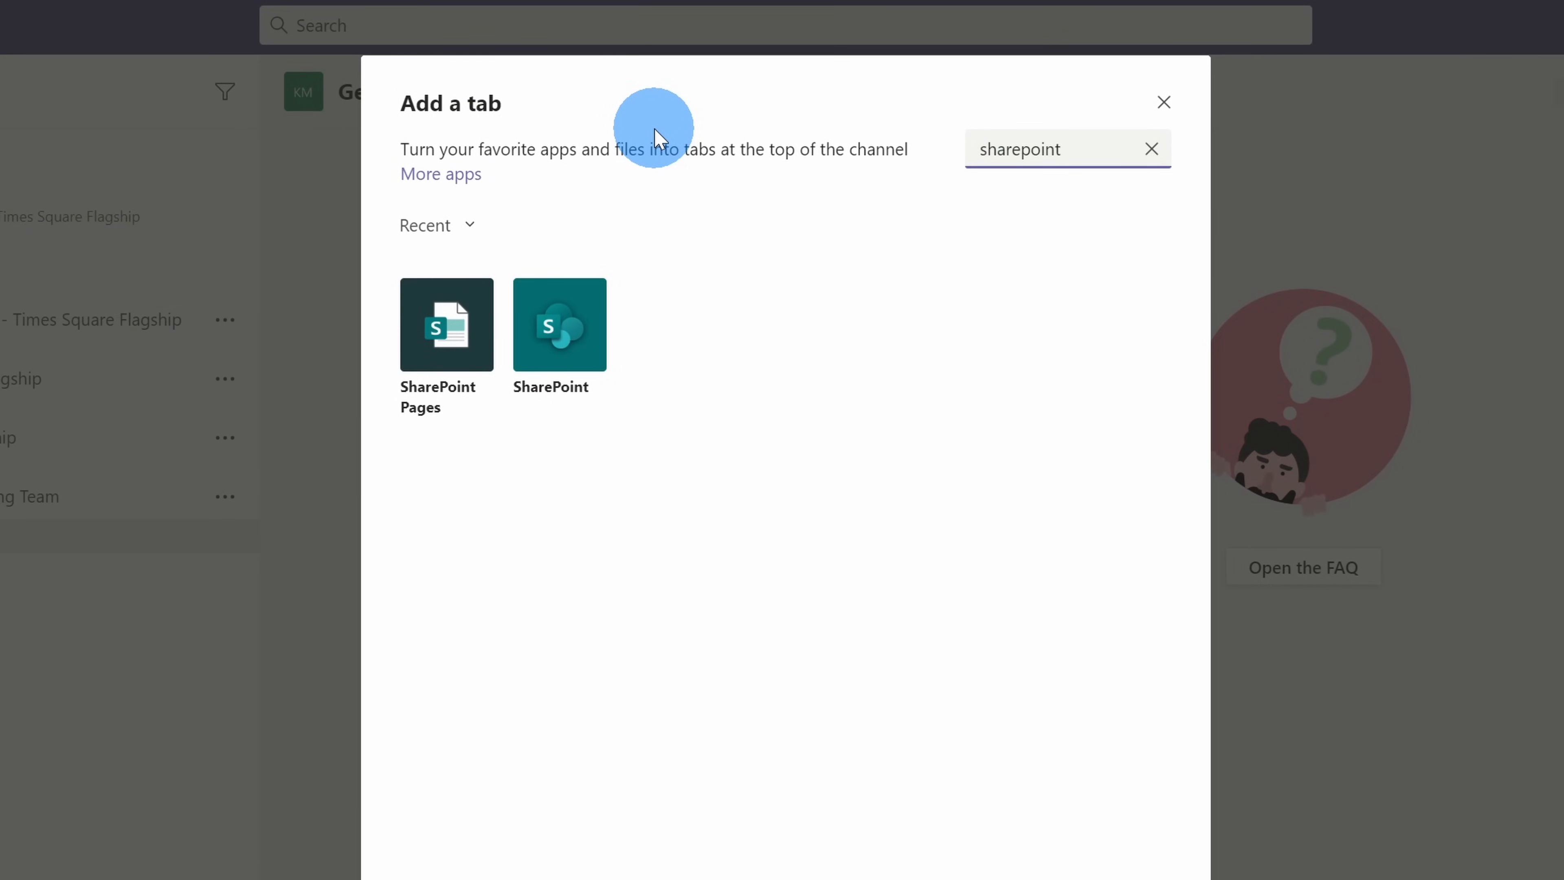
{"action": "left_click", "coordinate": [456, 345]}
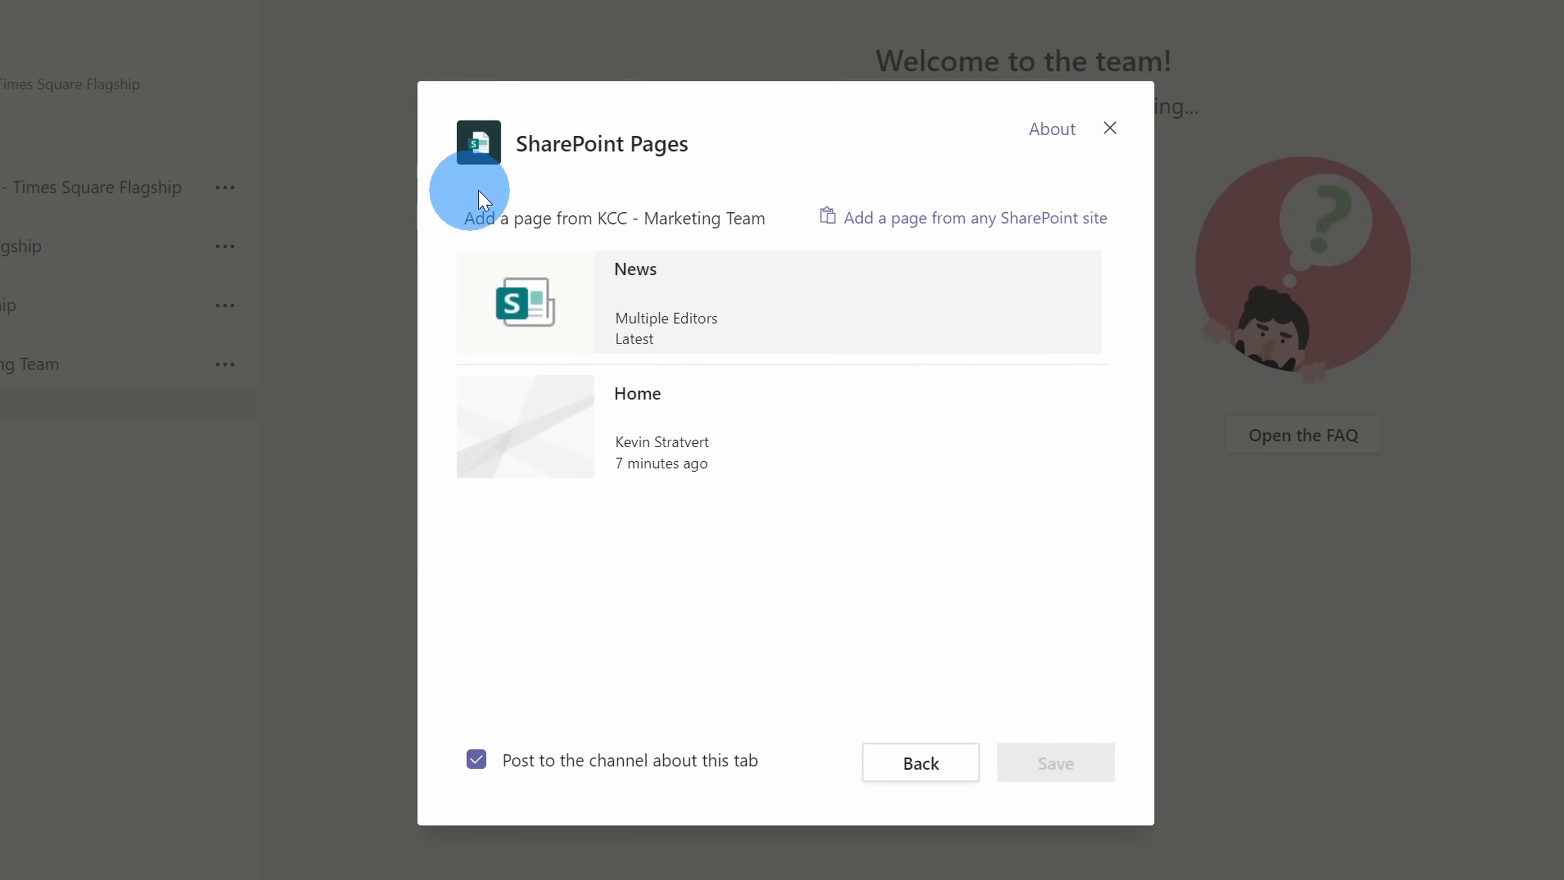
{"action": "left_click", "coordinate": [709, 426]}
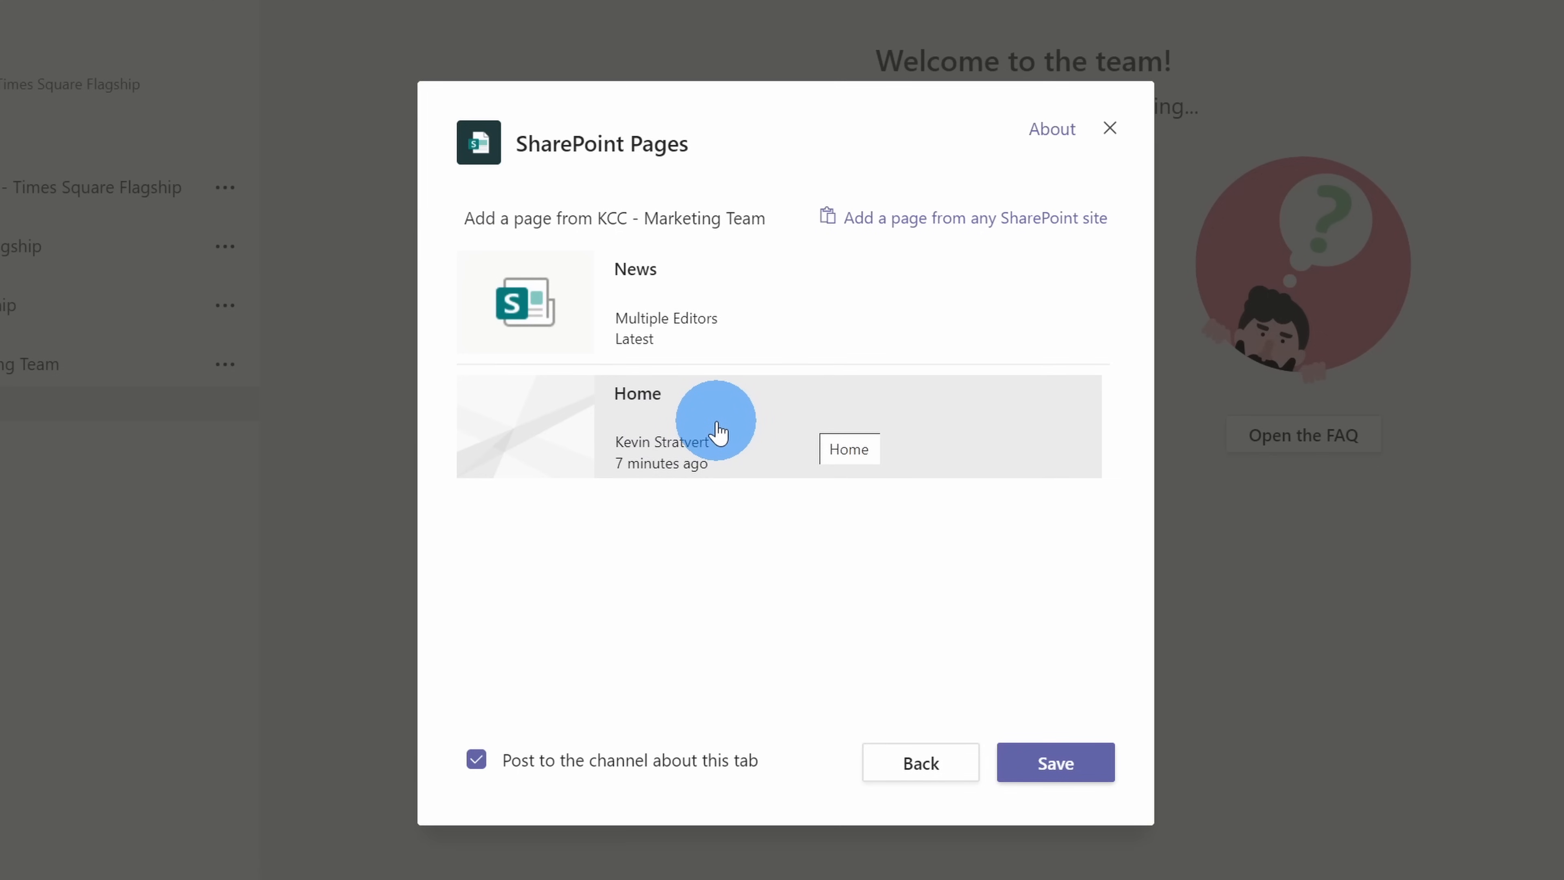
{"action": "left_click", "coordinate": [1054, 764]}
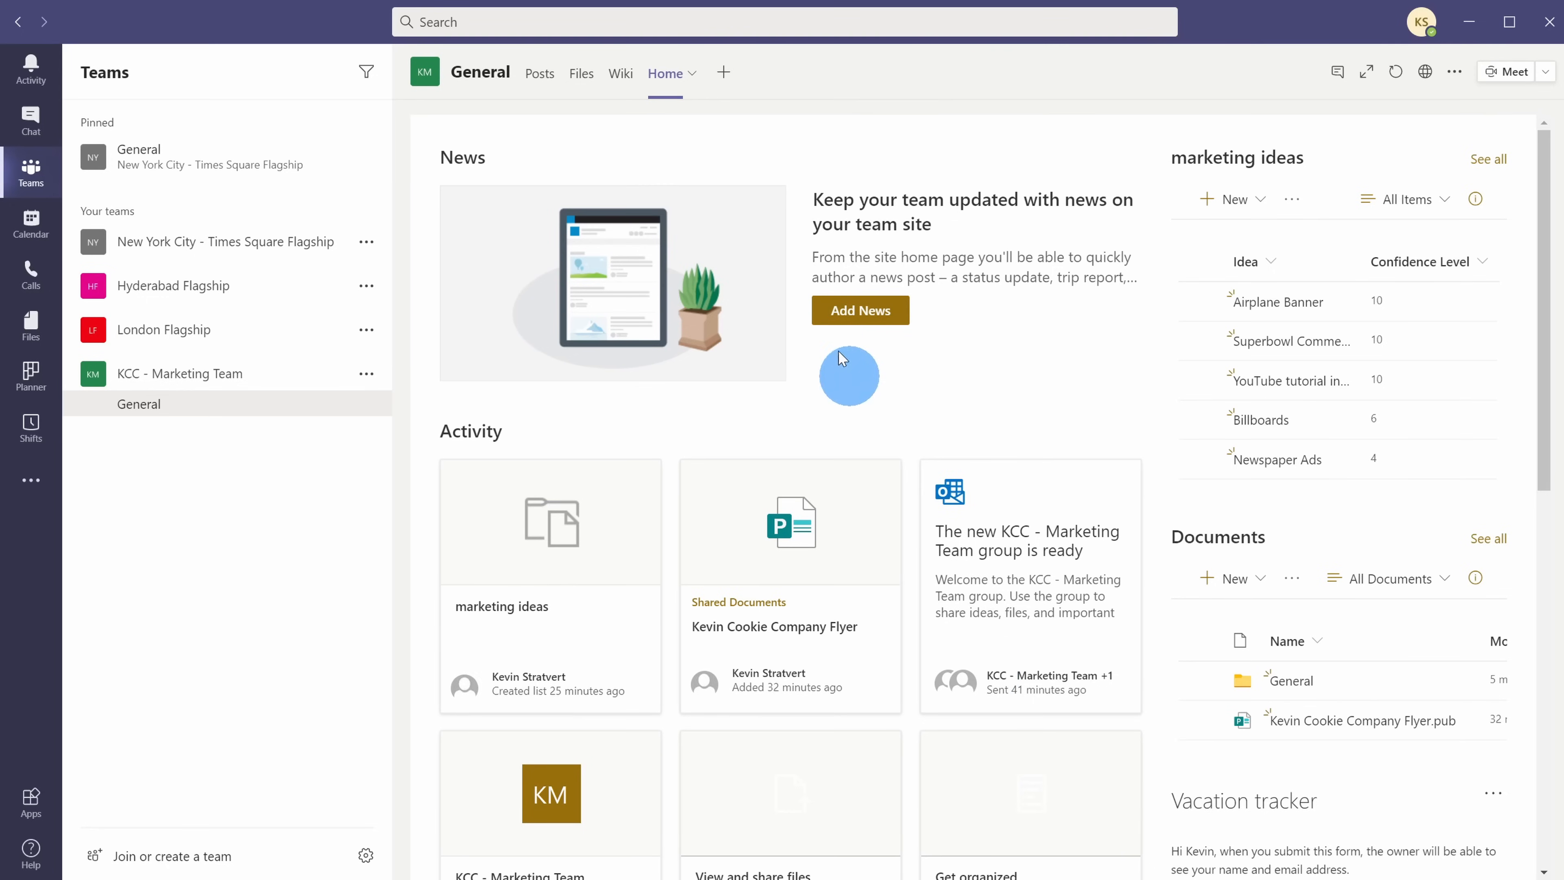
{"action": "scroll", "coordinate": [1416, 308], "scroll_direction": "down", "scroll_amount": 10}
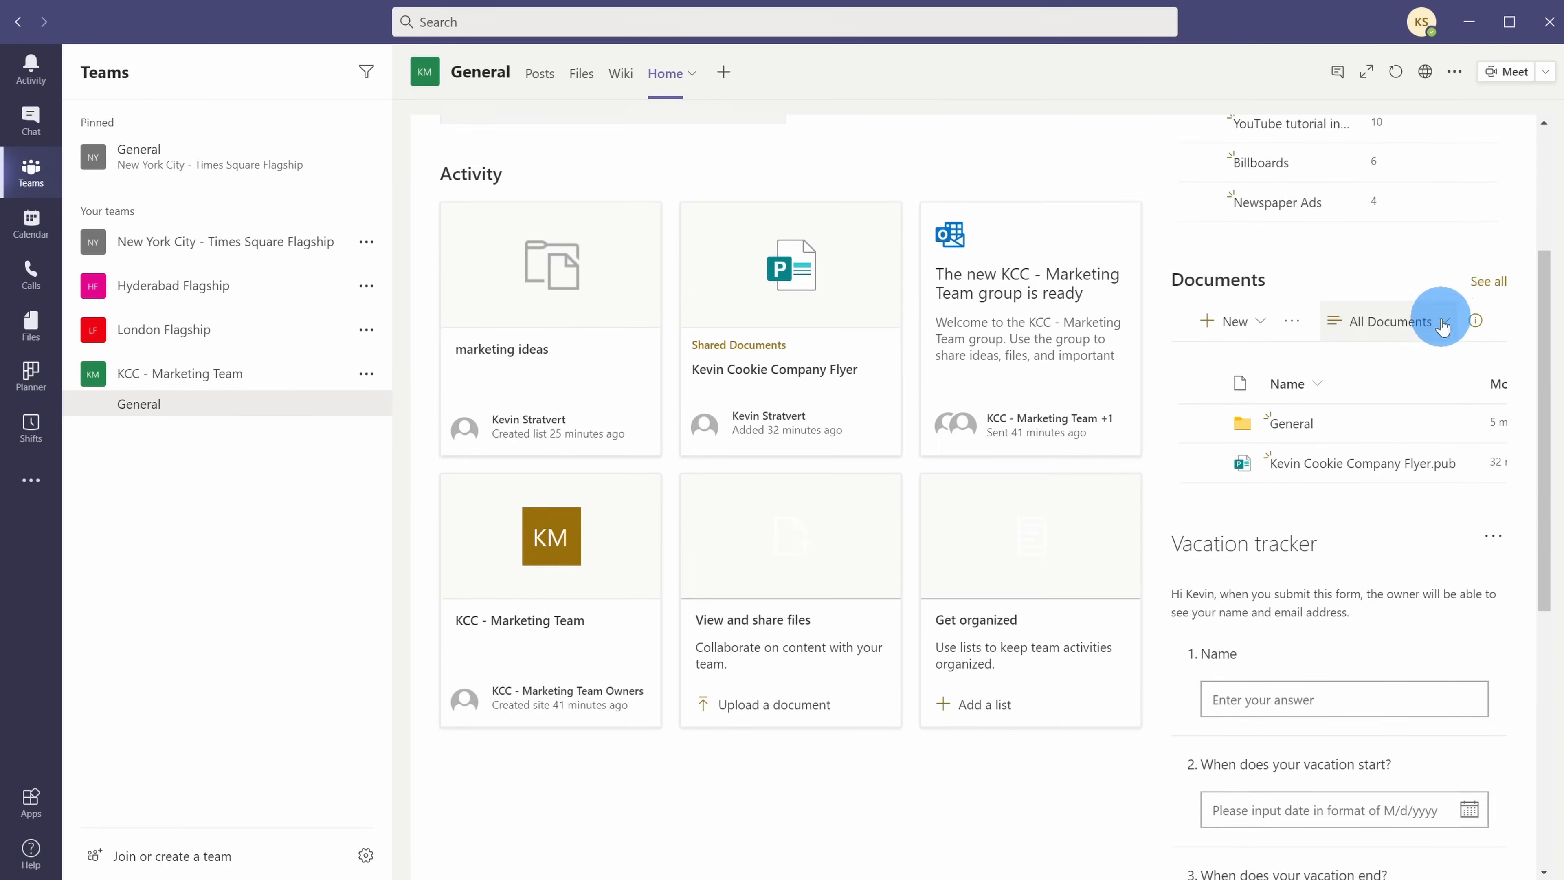
{"action": "scroll", "coordinate": [1422, 554], "scroll_direction": "up", "scroll_amount": 10}
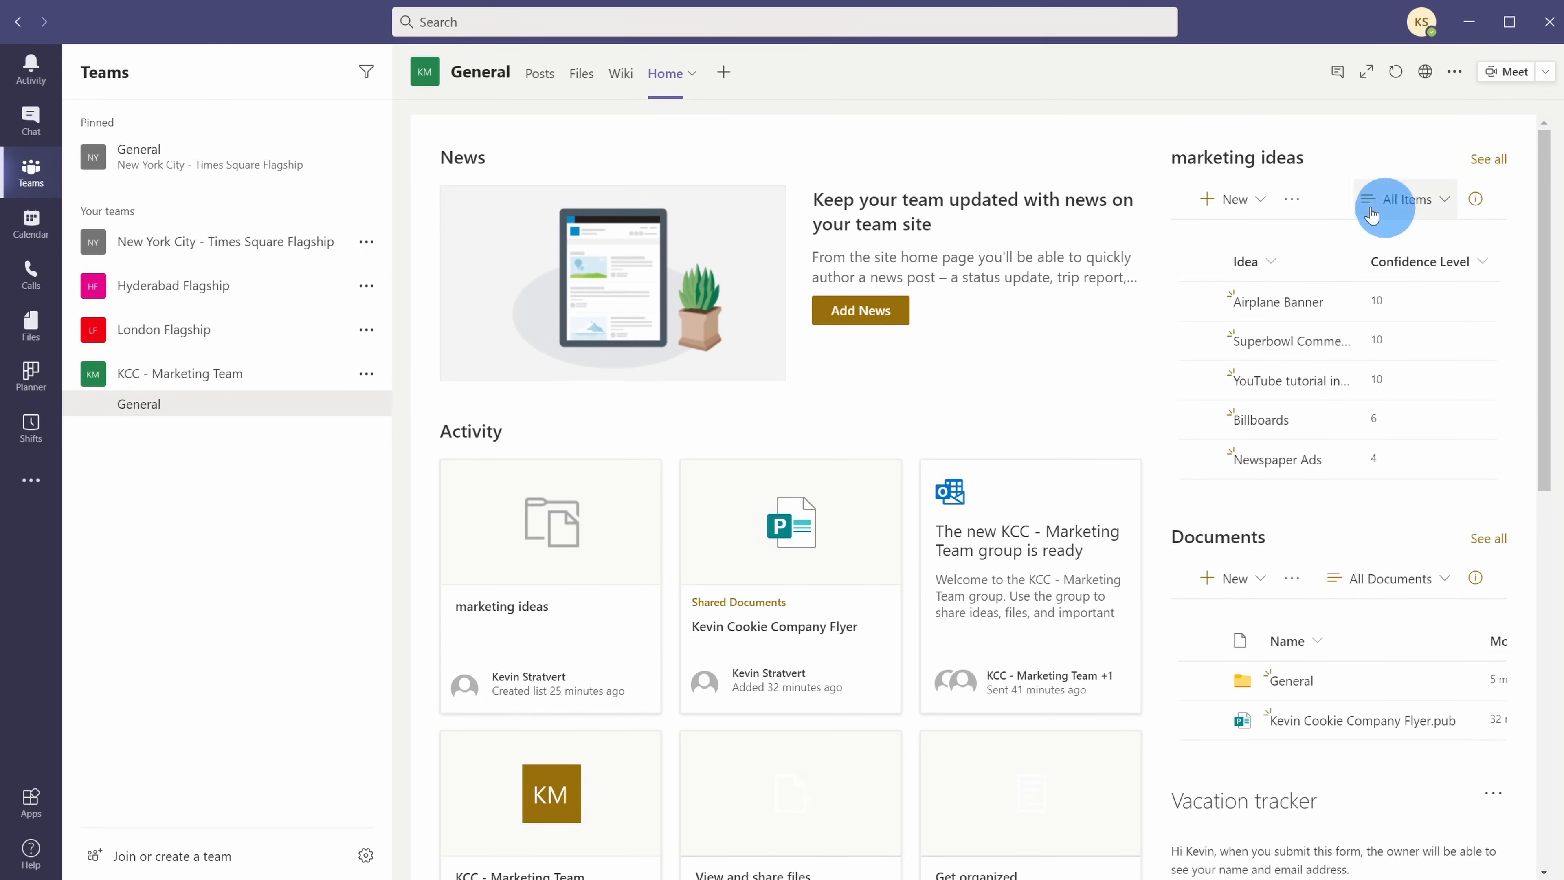
{"action": "scroll", "coordinate": [1348, 652], "scroll_direction": "down", "scroll_amount": 5}
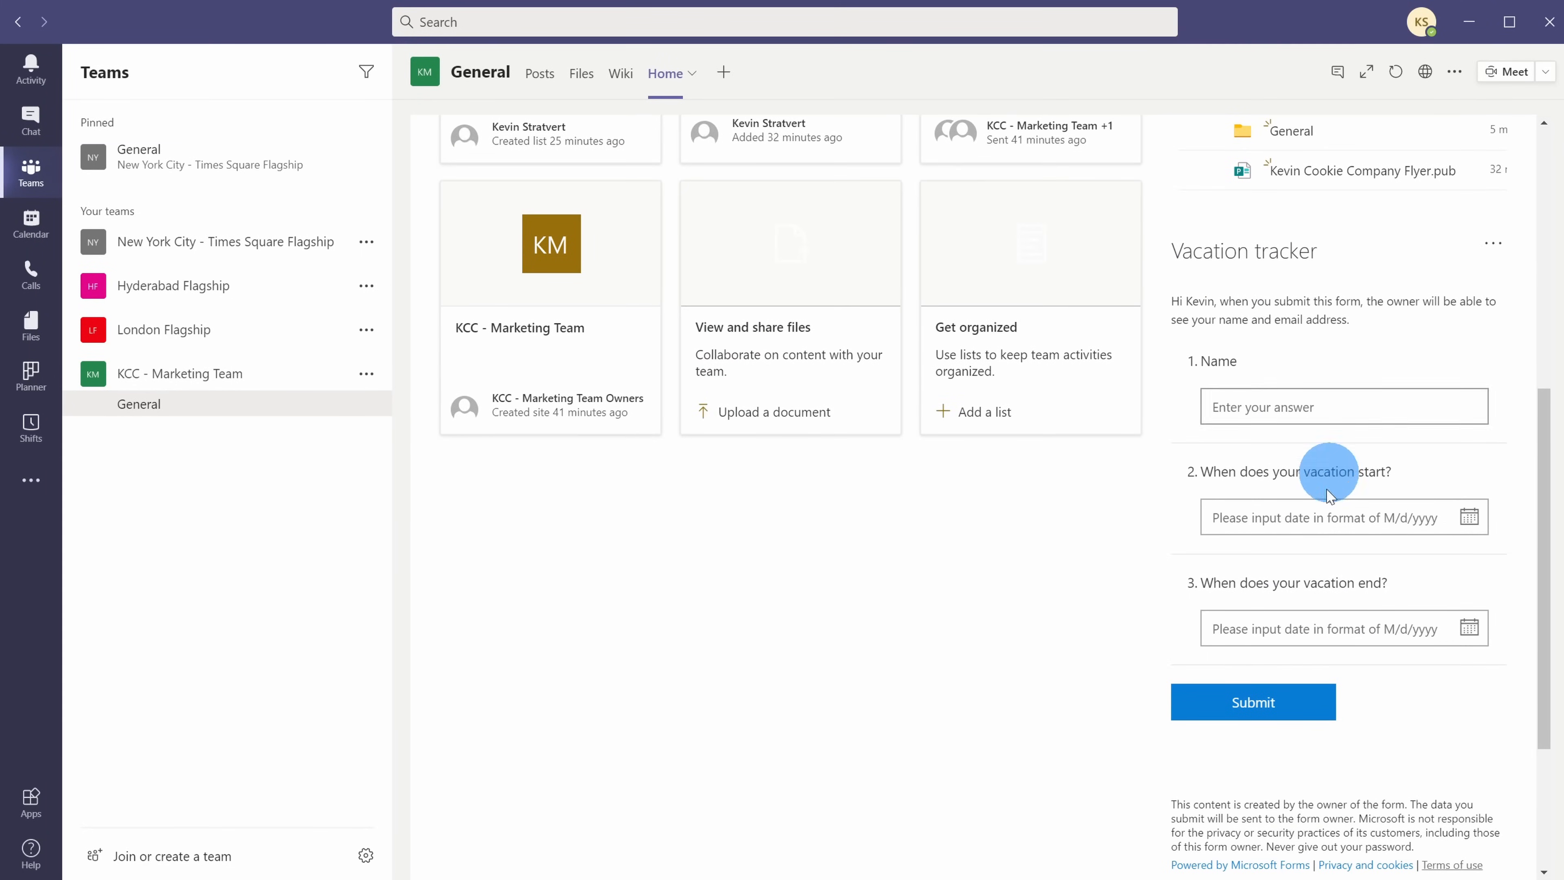
{"action": "scroll", "coordinate": [1274, 699], "scroll_direction": "down", "scroll_amount": 3}
{"action": "scroll", "coordinate": [1267, 702], "scroll_direction": "up", "scroll_amount": 10}
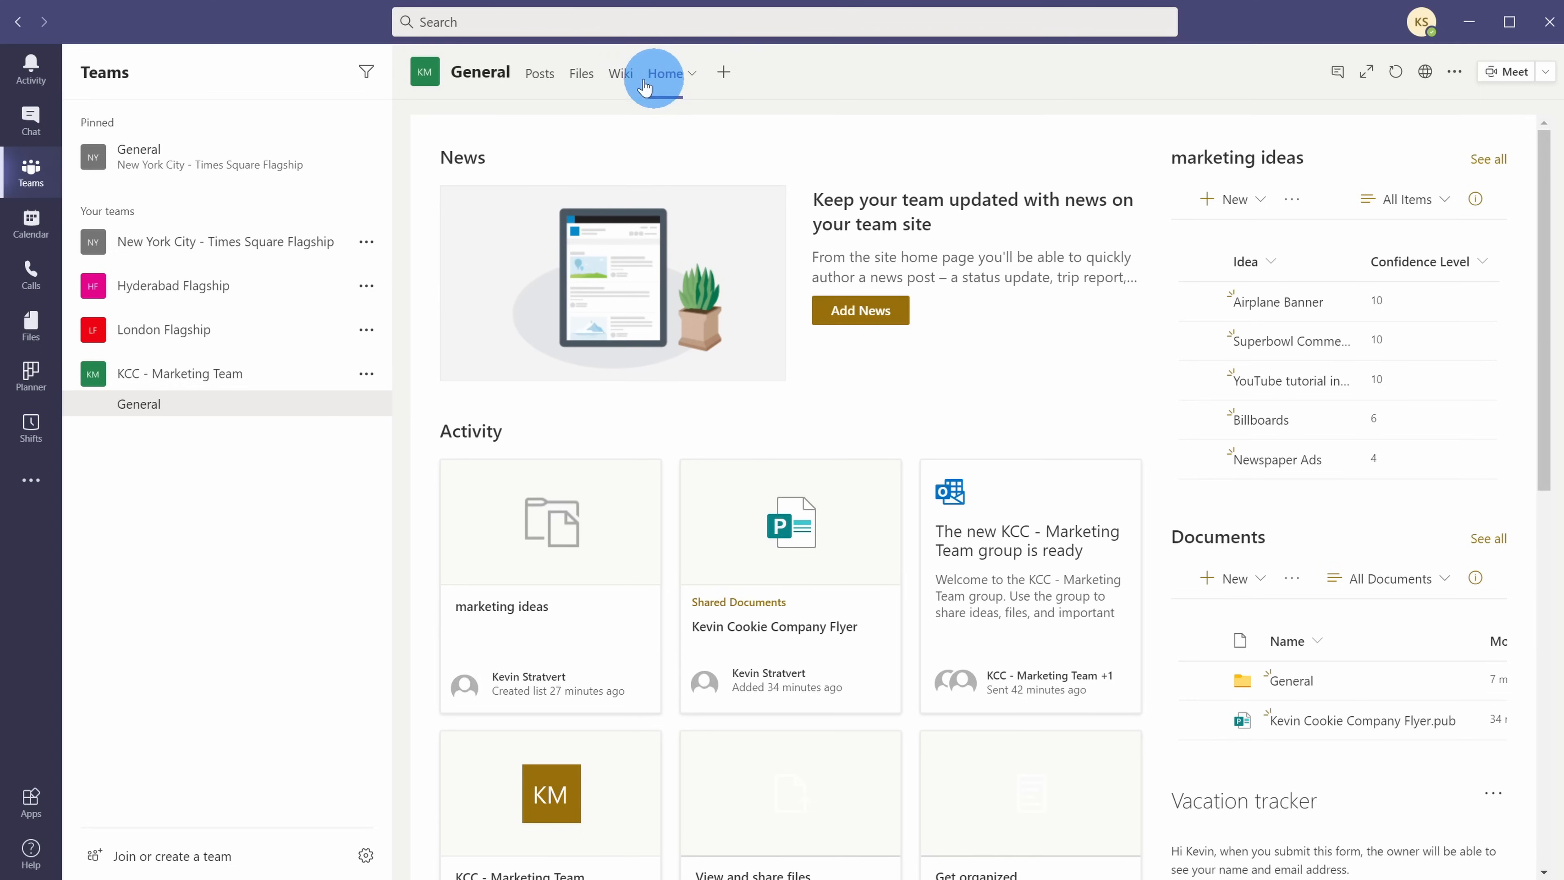
- Add the marketing ideas list to the General channel as a tab with the SharePoint app
{"action": "left_click", "coordinate": [726, 75]}
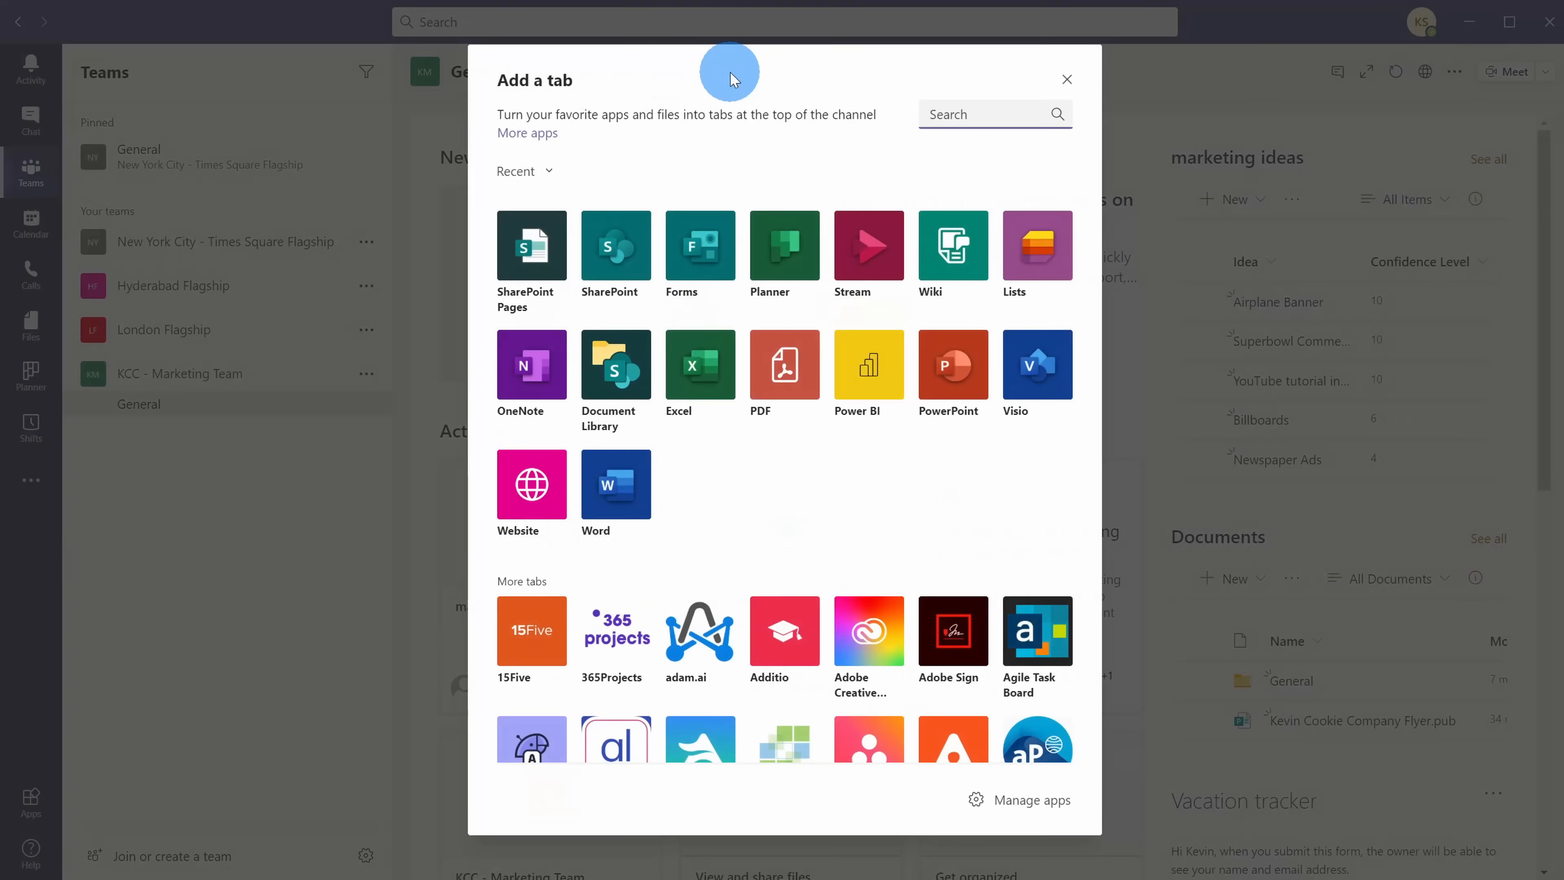
{"action": "left_click", "coordinate": [613, 247]}
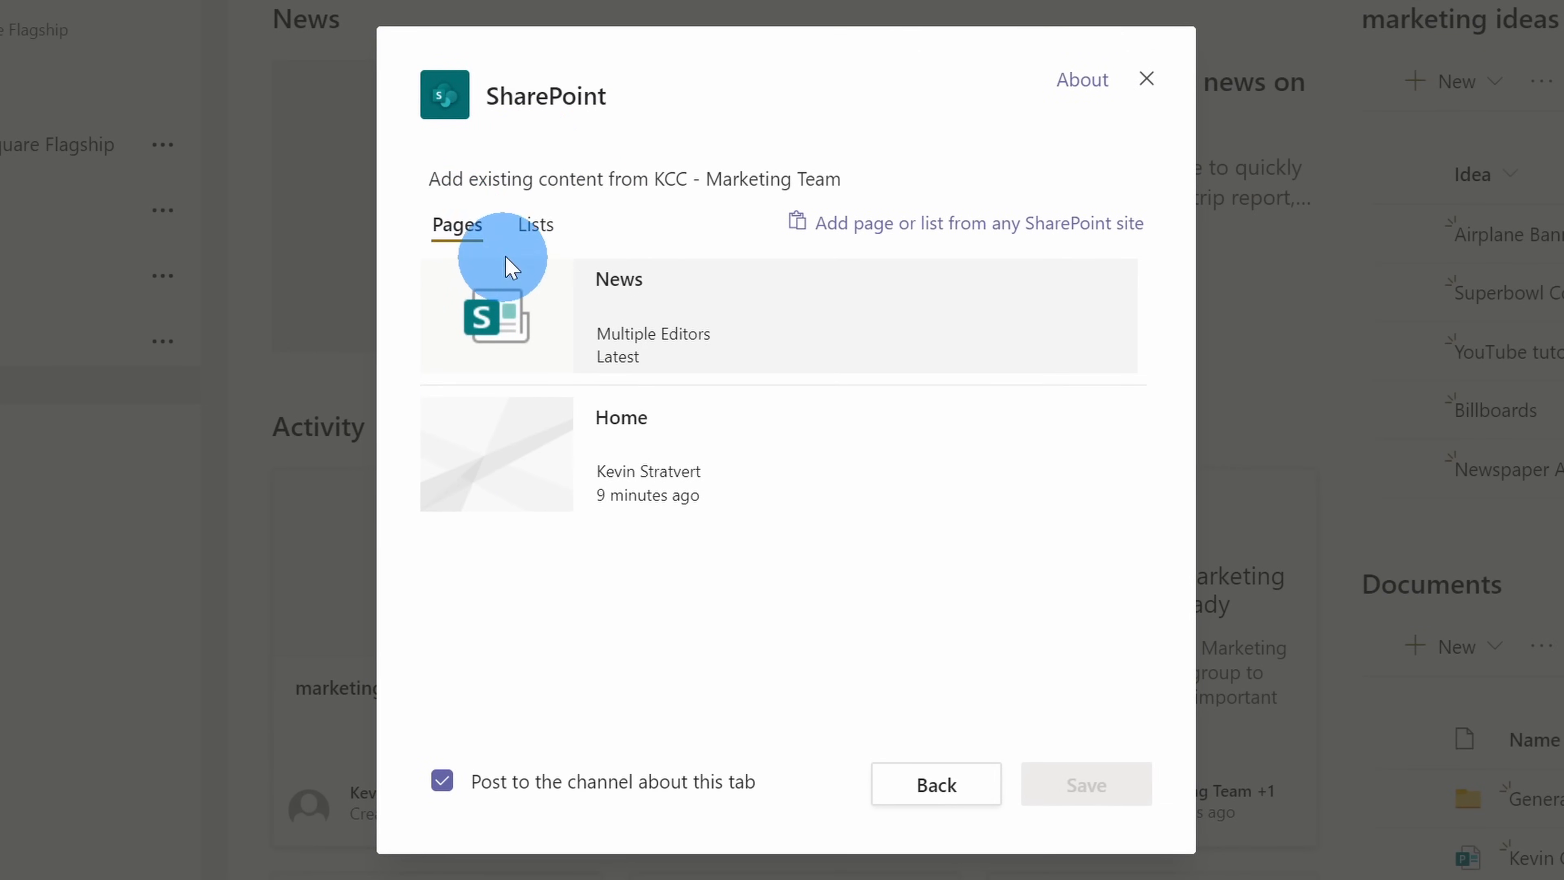
{"action": "left_click", "coordinate": [533, 233]}
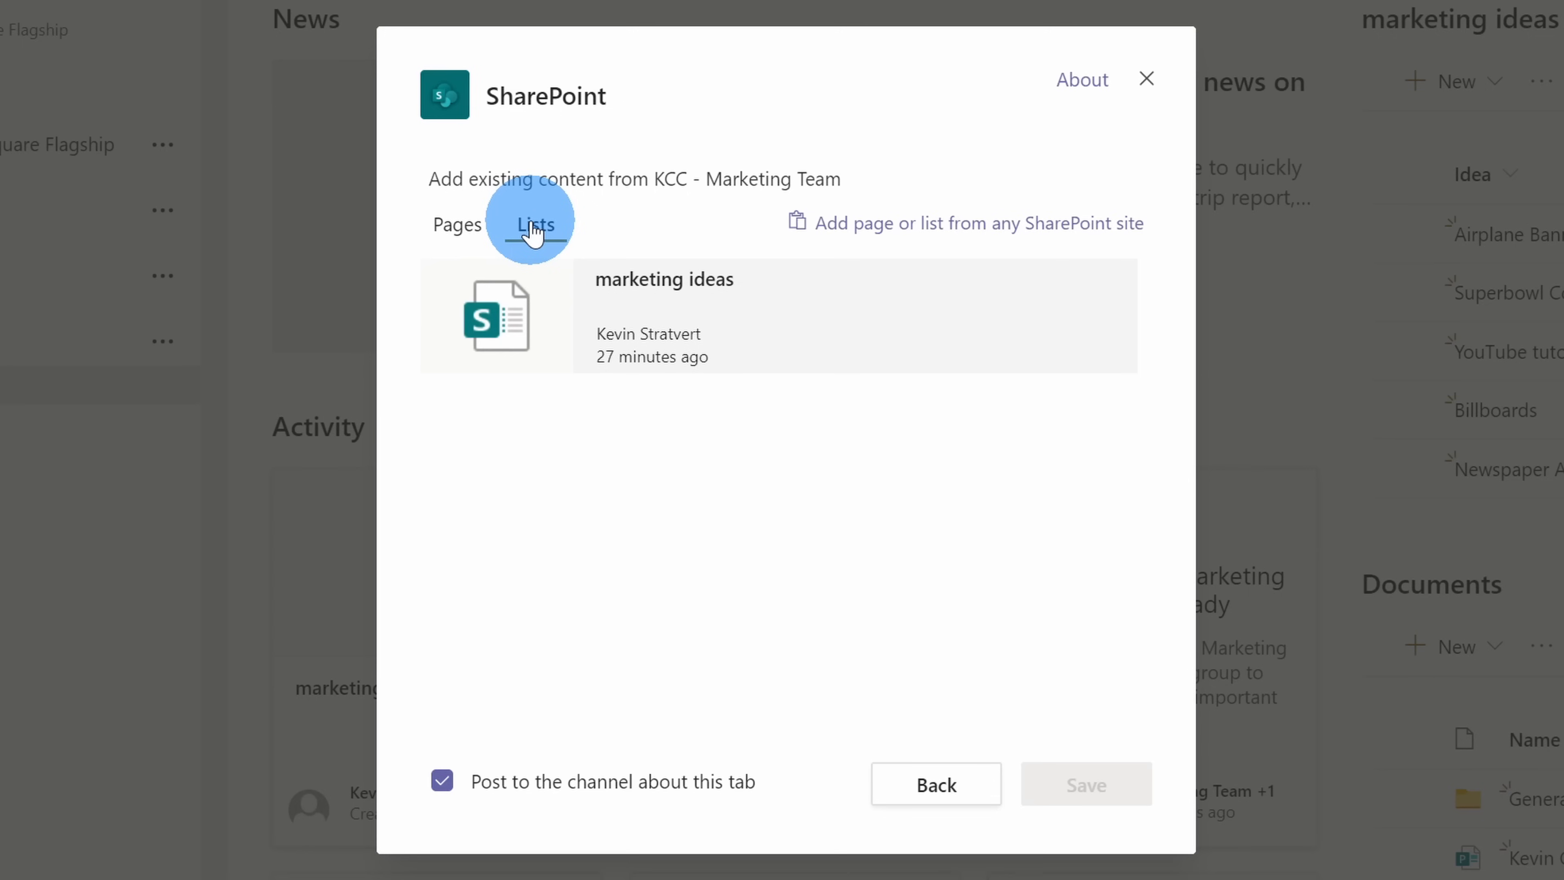
{"action": "left_click", "coordinate": [716, 335]}
{"action": "left_click", "coordinate": [1103, 785]}
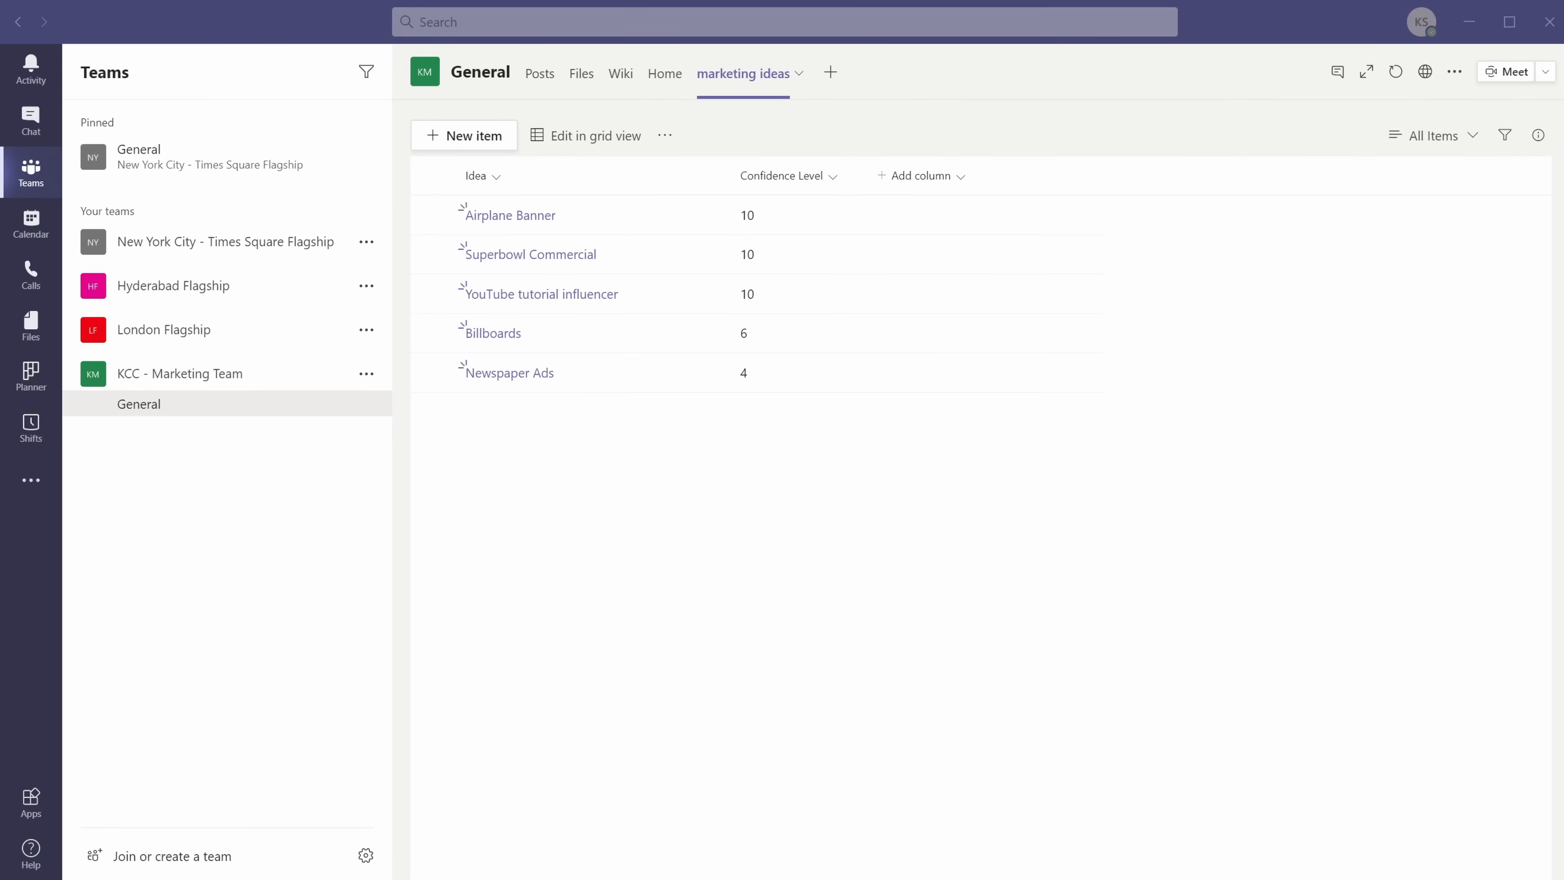
- Upload the PowerPoint file to the General channel's files and open the General folder in the SharePoint site's Documents library
{"action": "left_click", "coordinate": [584, 75]}
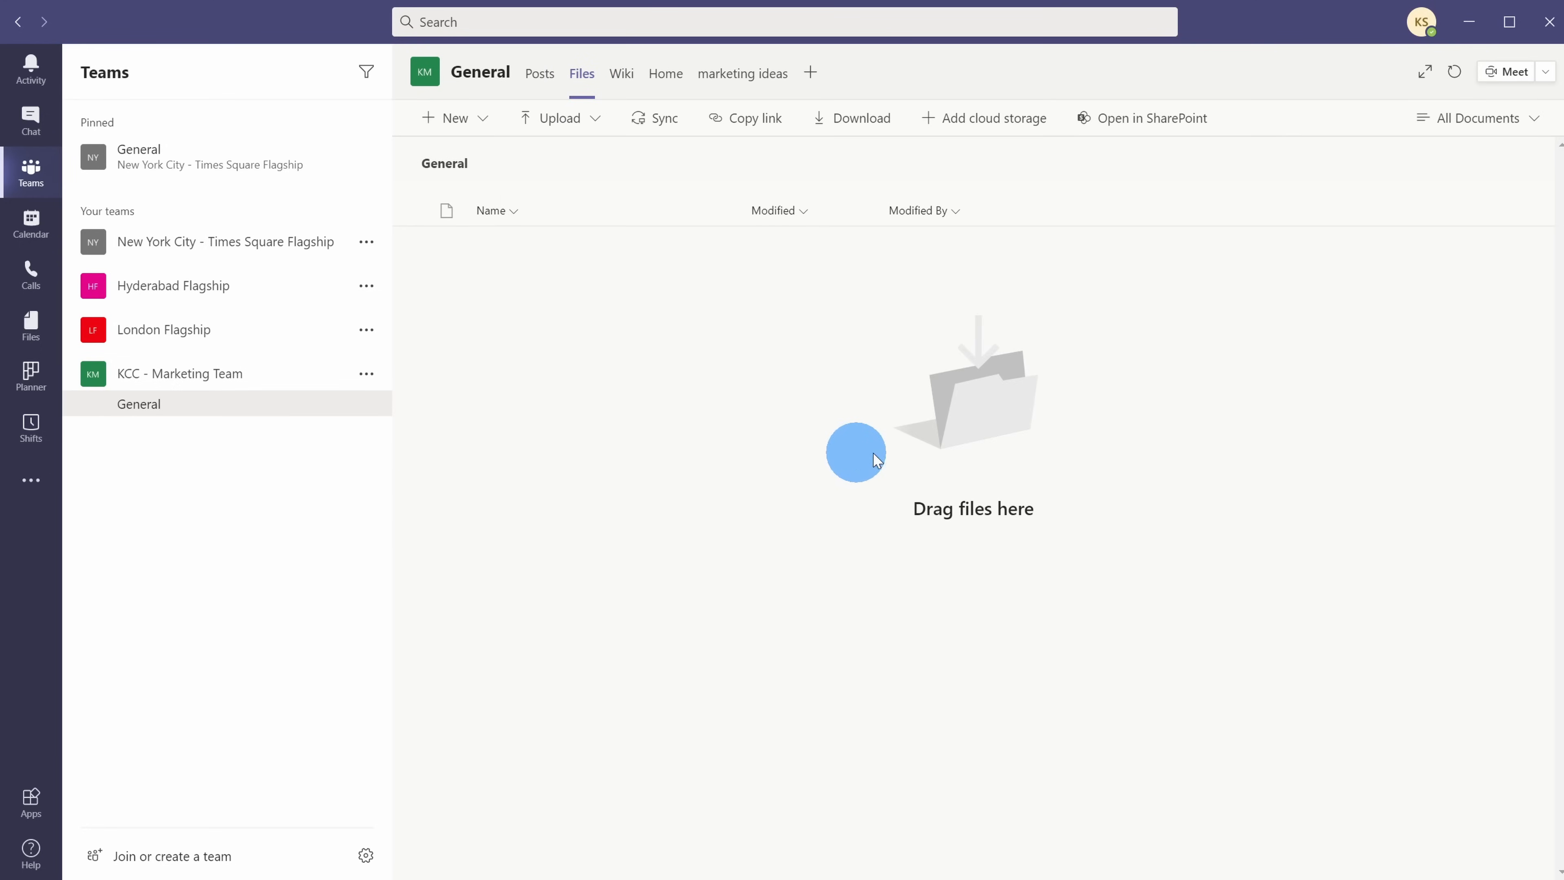
{"action": "left_click_drag", "start_coordinate": [1563, 740], "coordinate": [794, 417]}
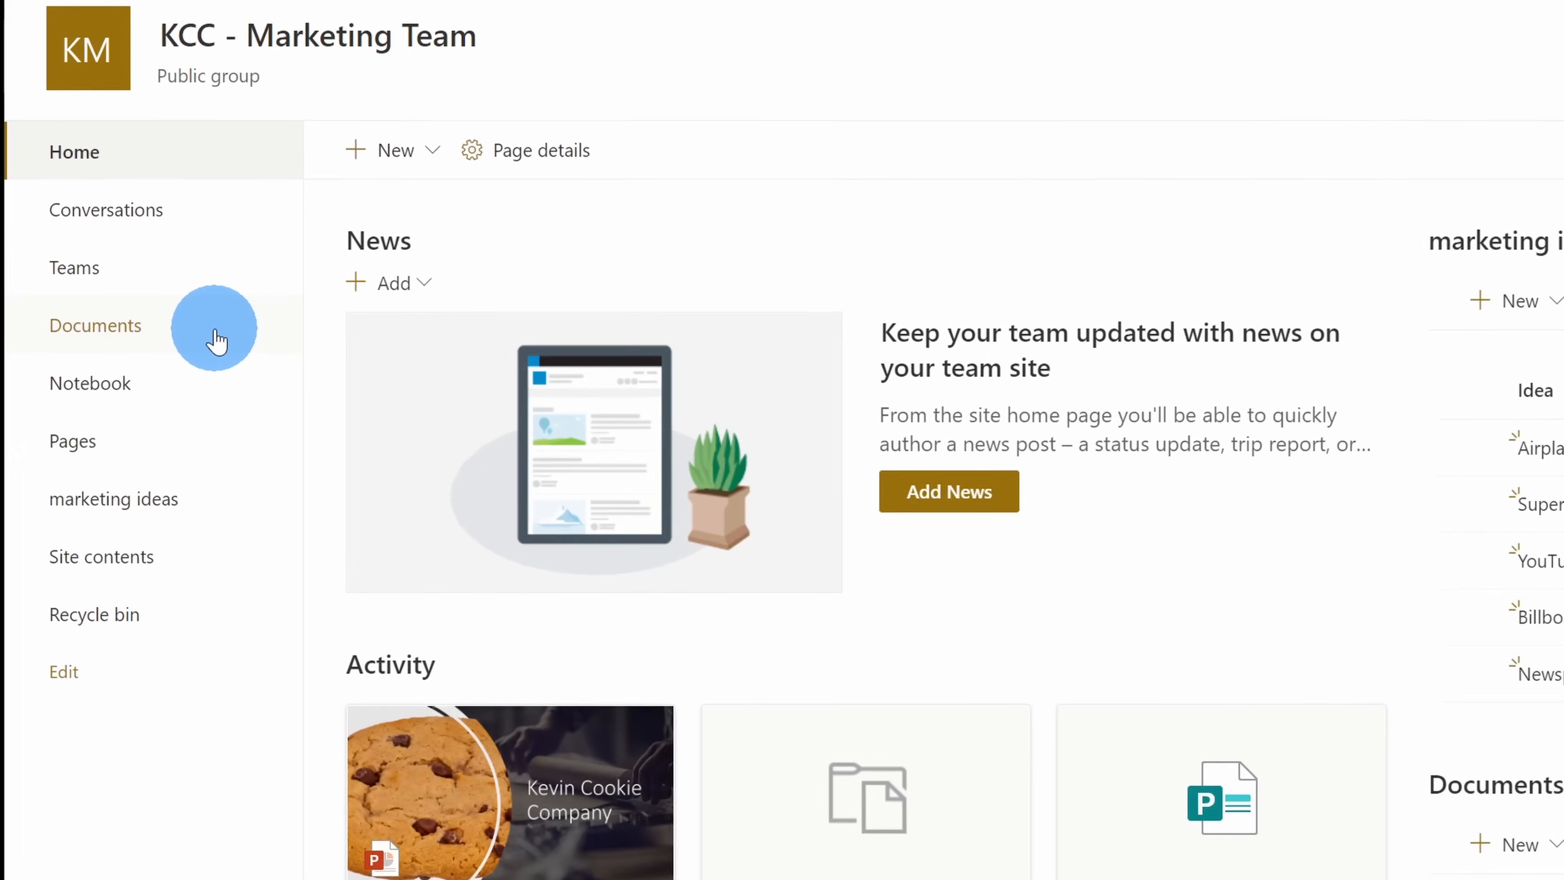
{"action": "left_click", "coordinate": [227, 333]}
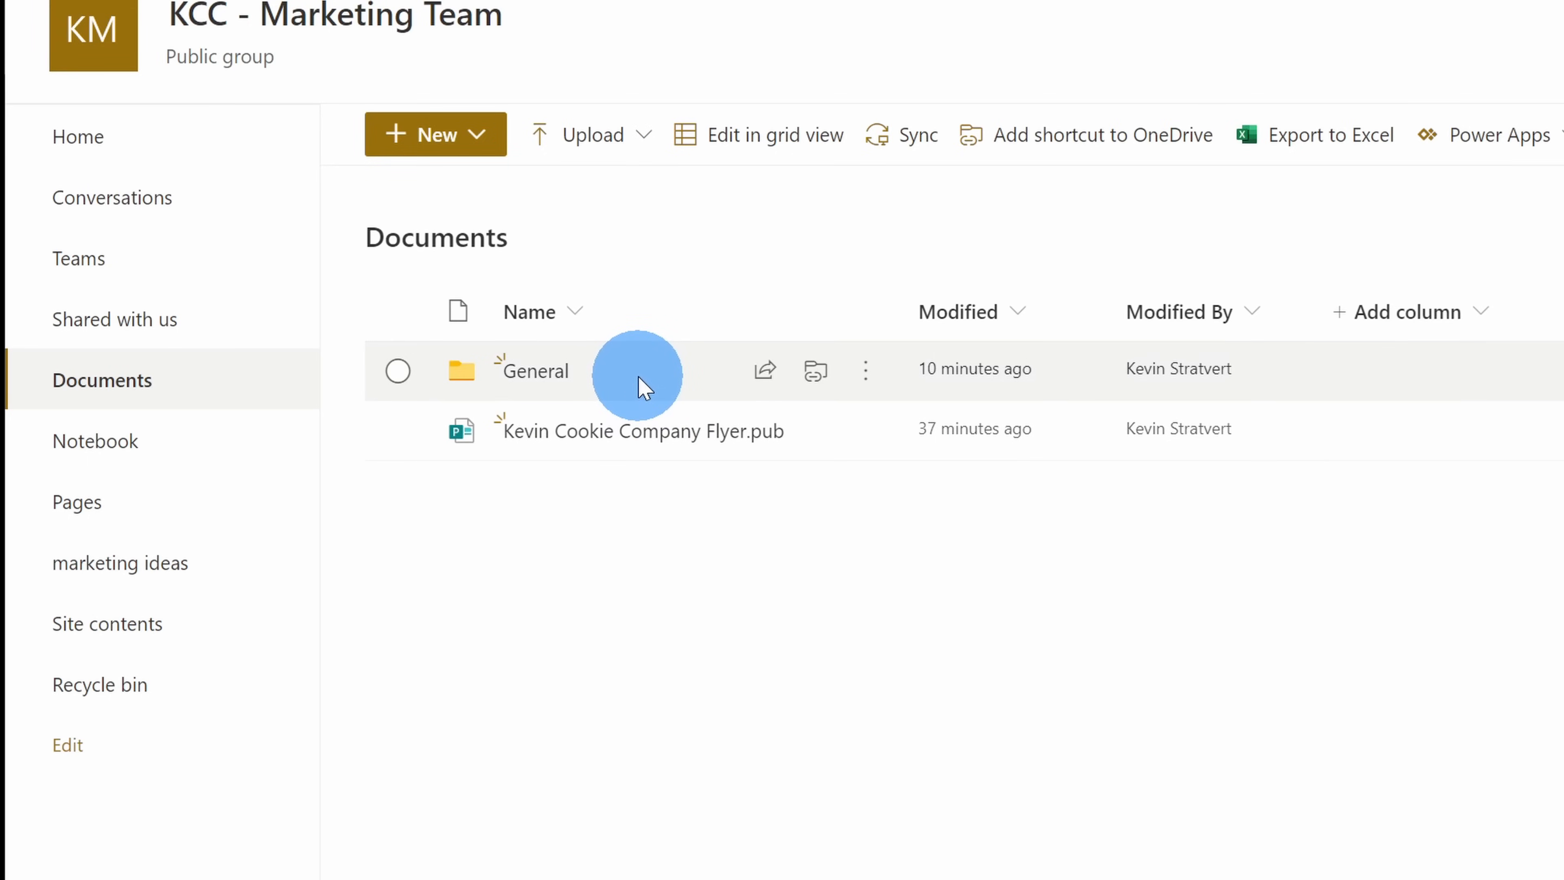
{"action": "left_click", "coordinate": [522, 378]}
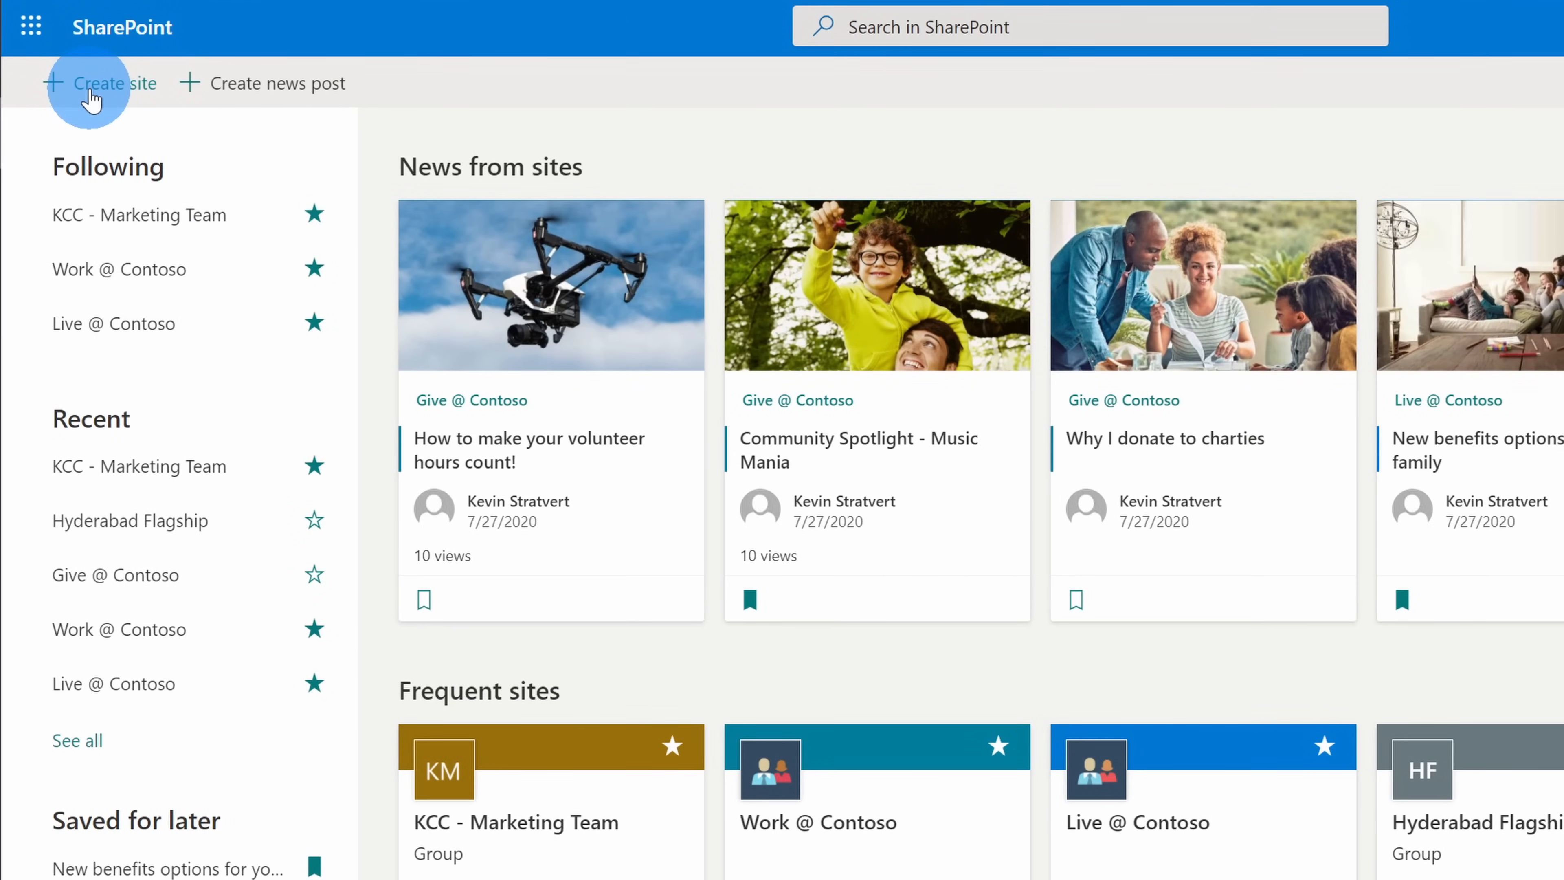
- Create a communication site with the Topic design, named "Cookie Communication", in English
{"action": "left_click", "coordinate": [93, 93]}
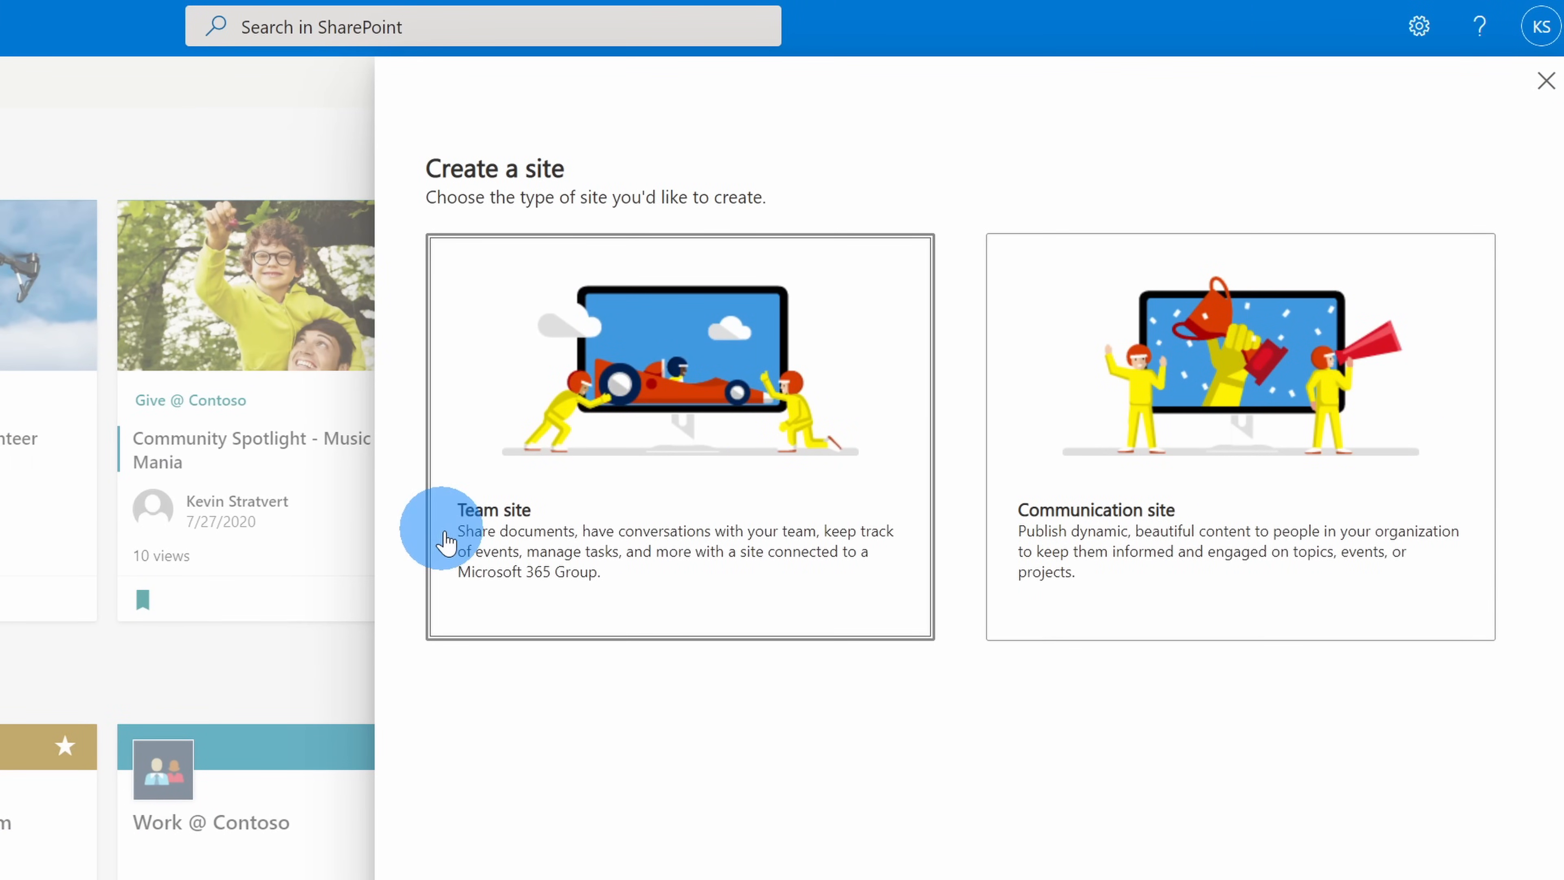
{"action": "left_click", "coordinate": [1108, 592]}
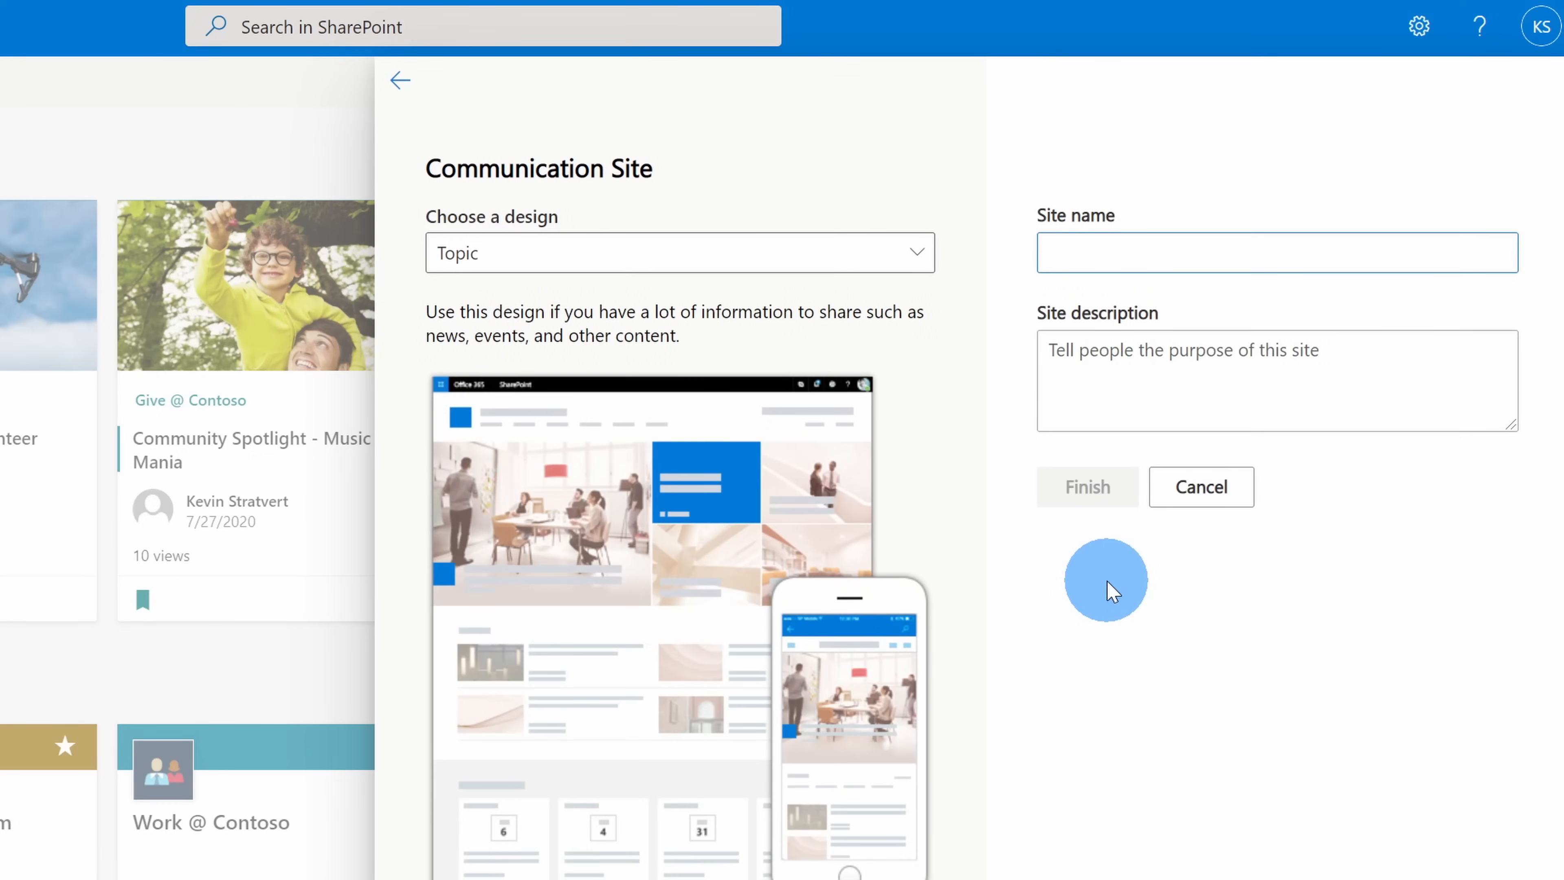
{"action": "left_click", "coordinate": [681, 268]}
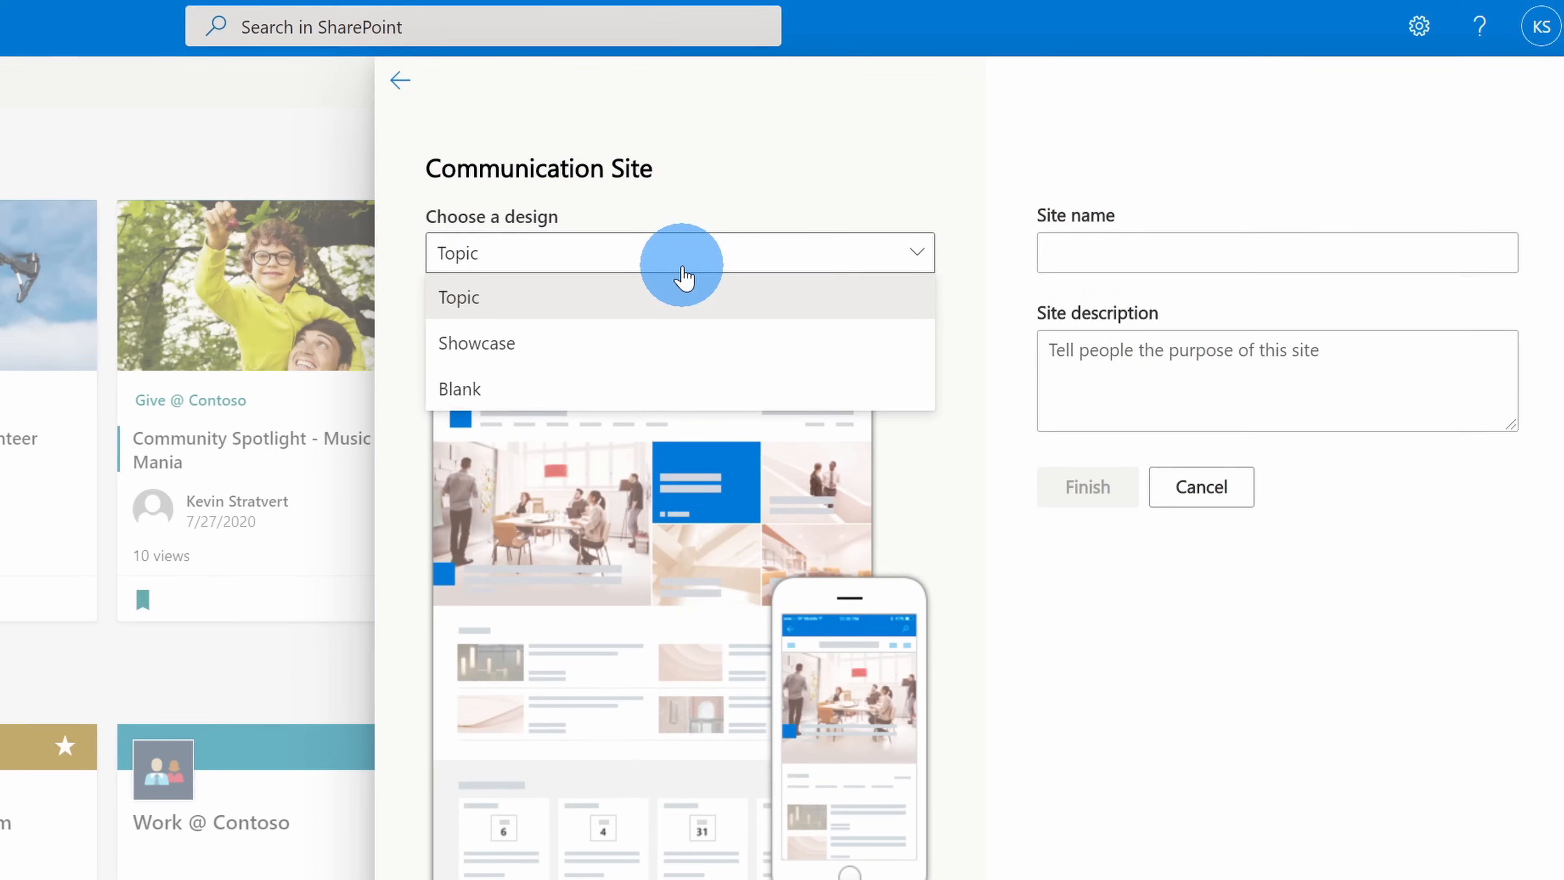
{"action": "left_click", "coordinate": [775, 175]}
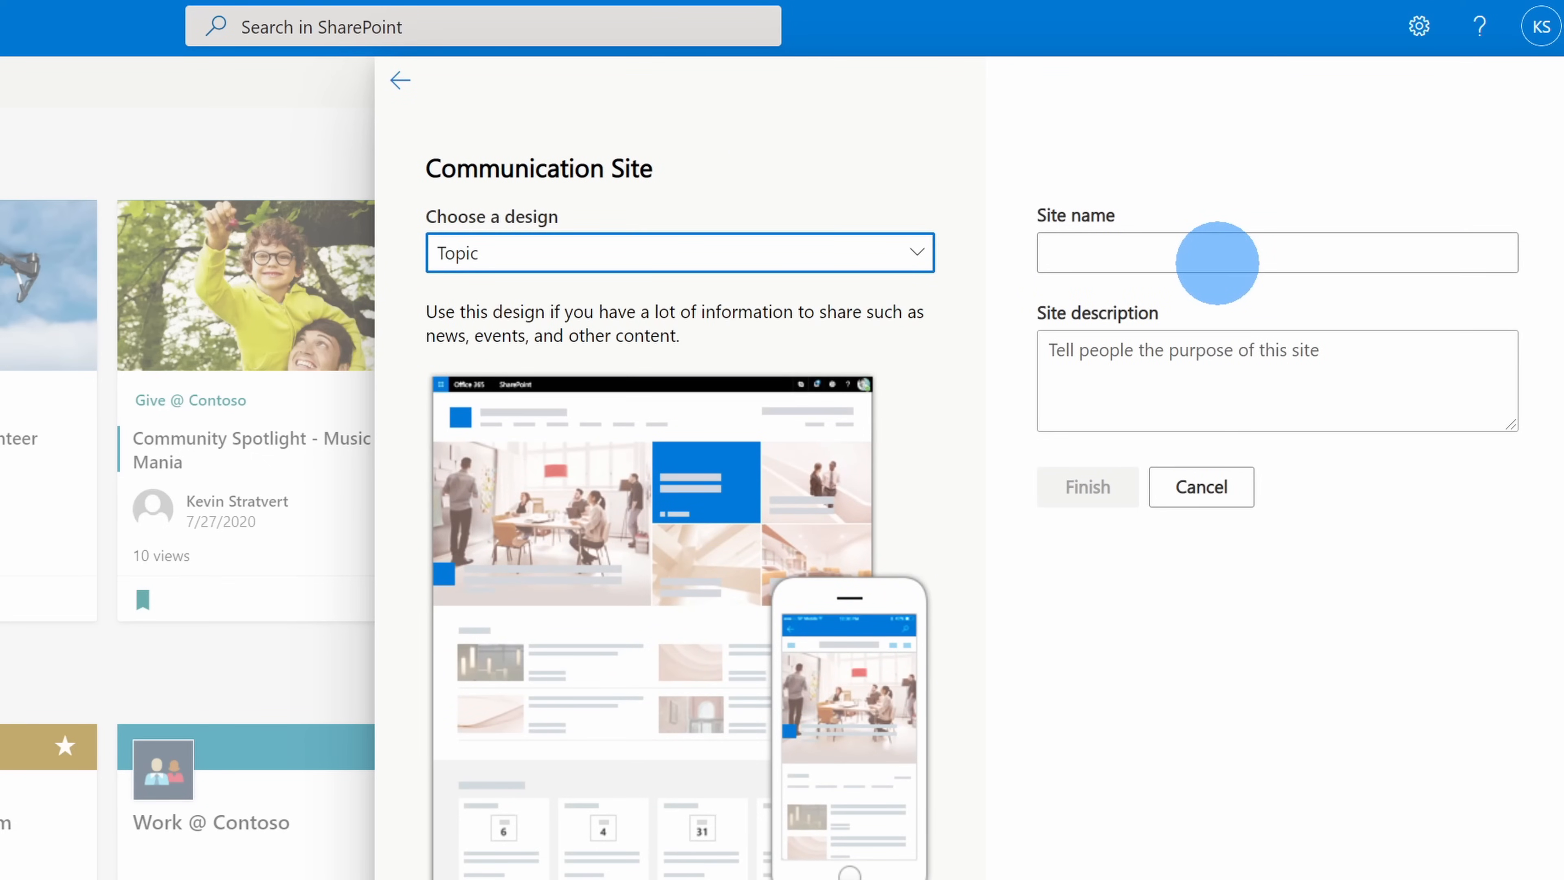
{"action": "left_click", "coordinate": [1216, 263]}
{"action": "type", "text": "Cookie Communication"}
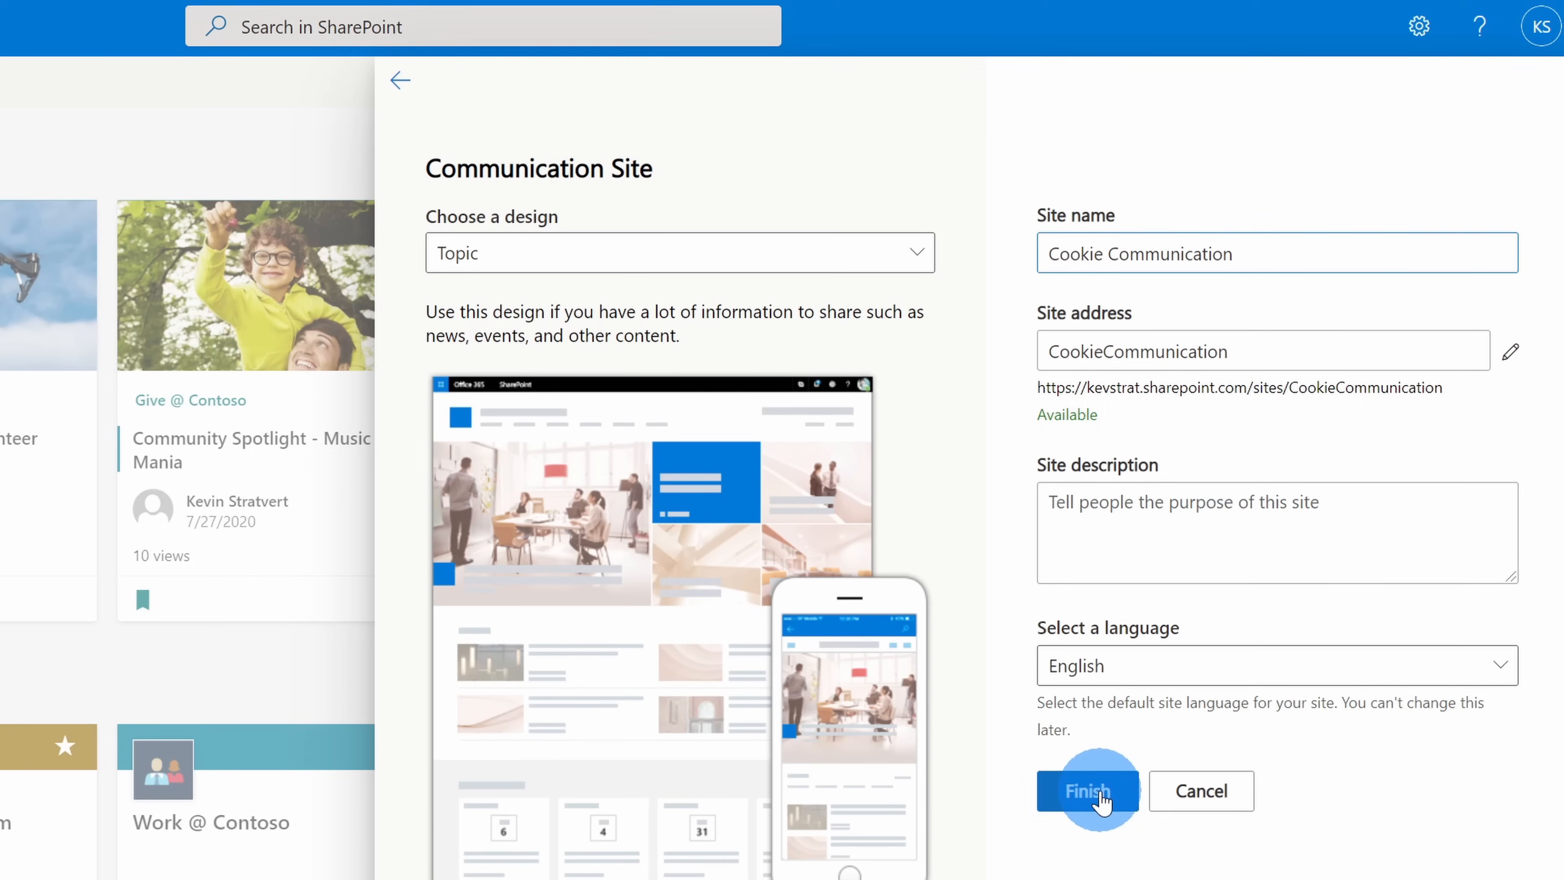
{"action": "left_click", "coordinate": [1088, 791]}
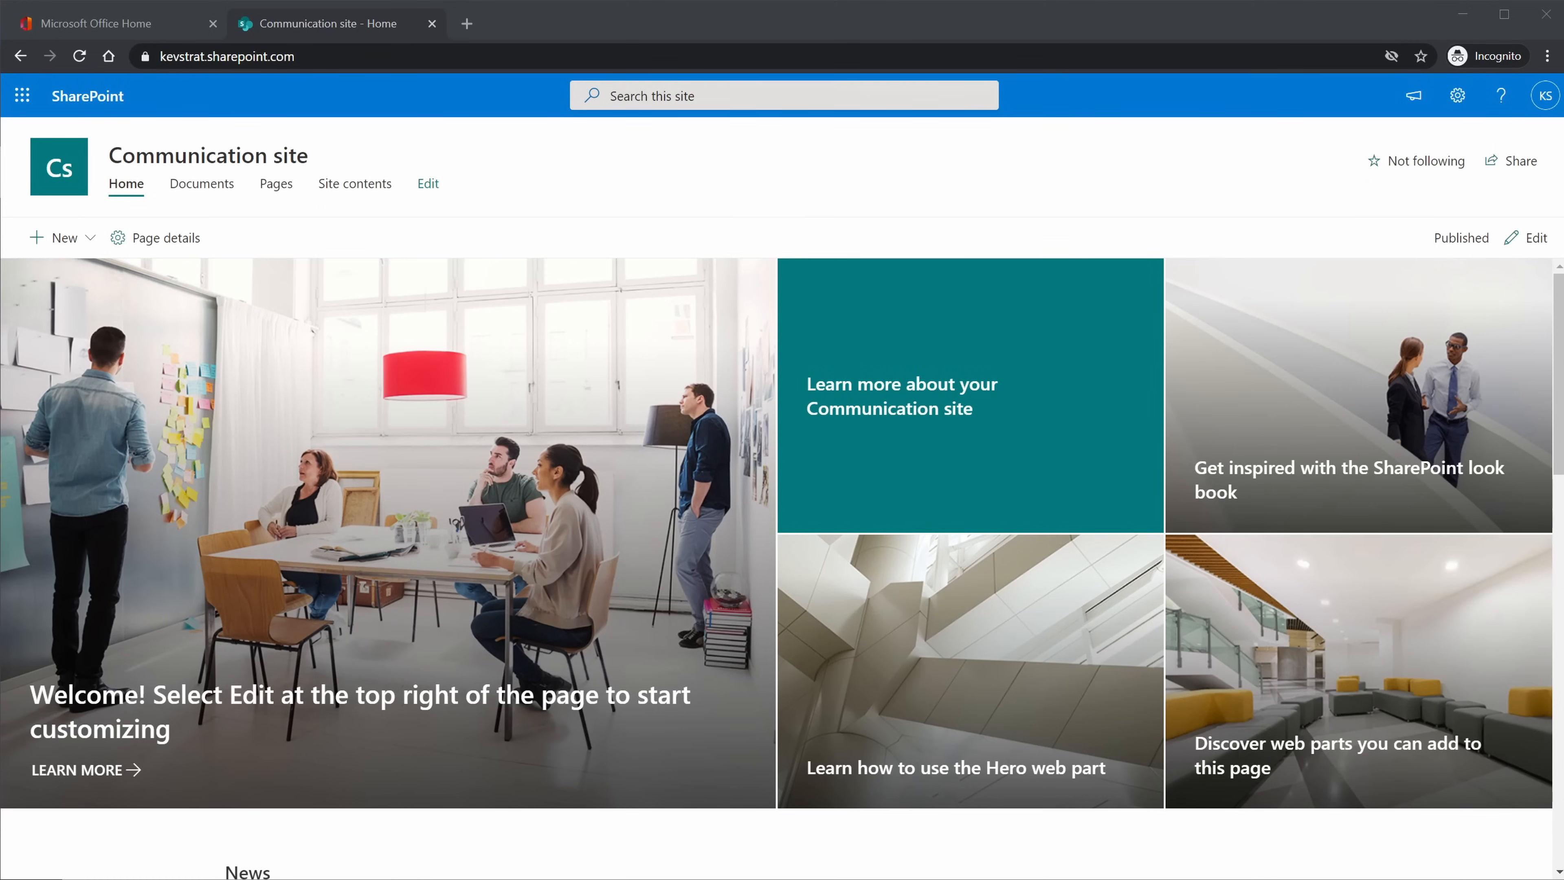
- Look over the communication site's home page and open it for editing
{"action": "scroll", "coordinate": [439, 311], "scroll_direction": "down", "scroll_amount": 8}
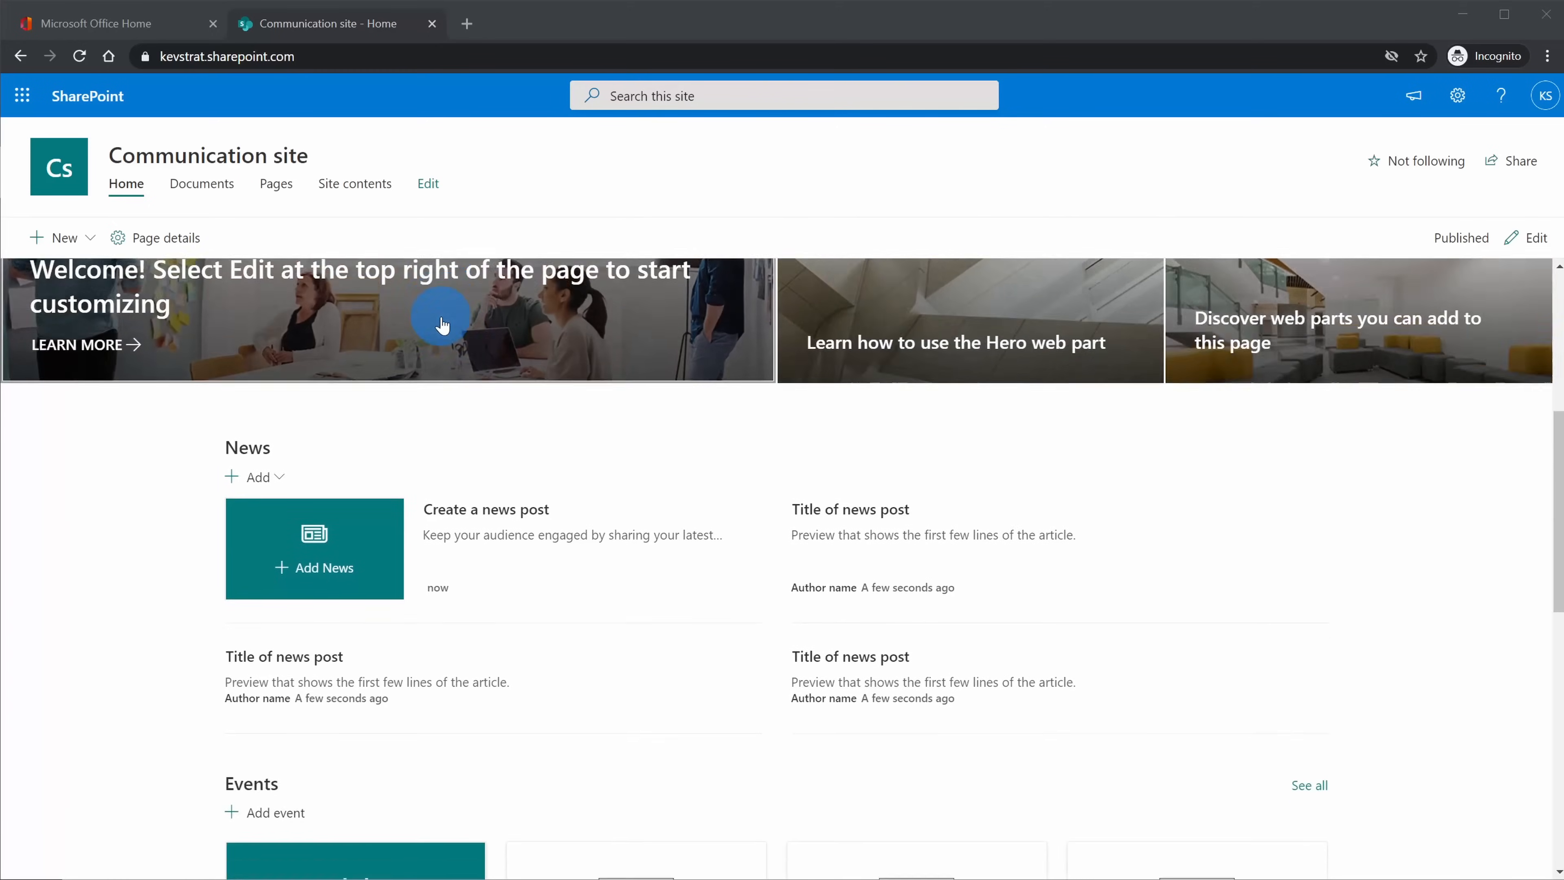
{"action": "scroll", "coordinate": [1181, 567], "scroll_direction": "up", "scroll_amount": 8}
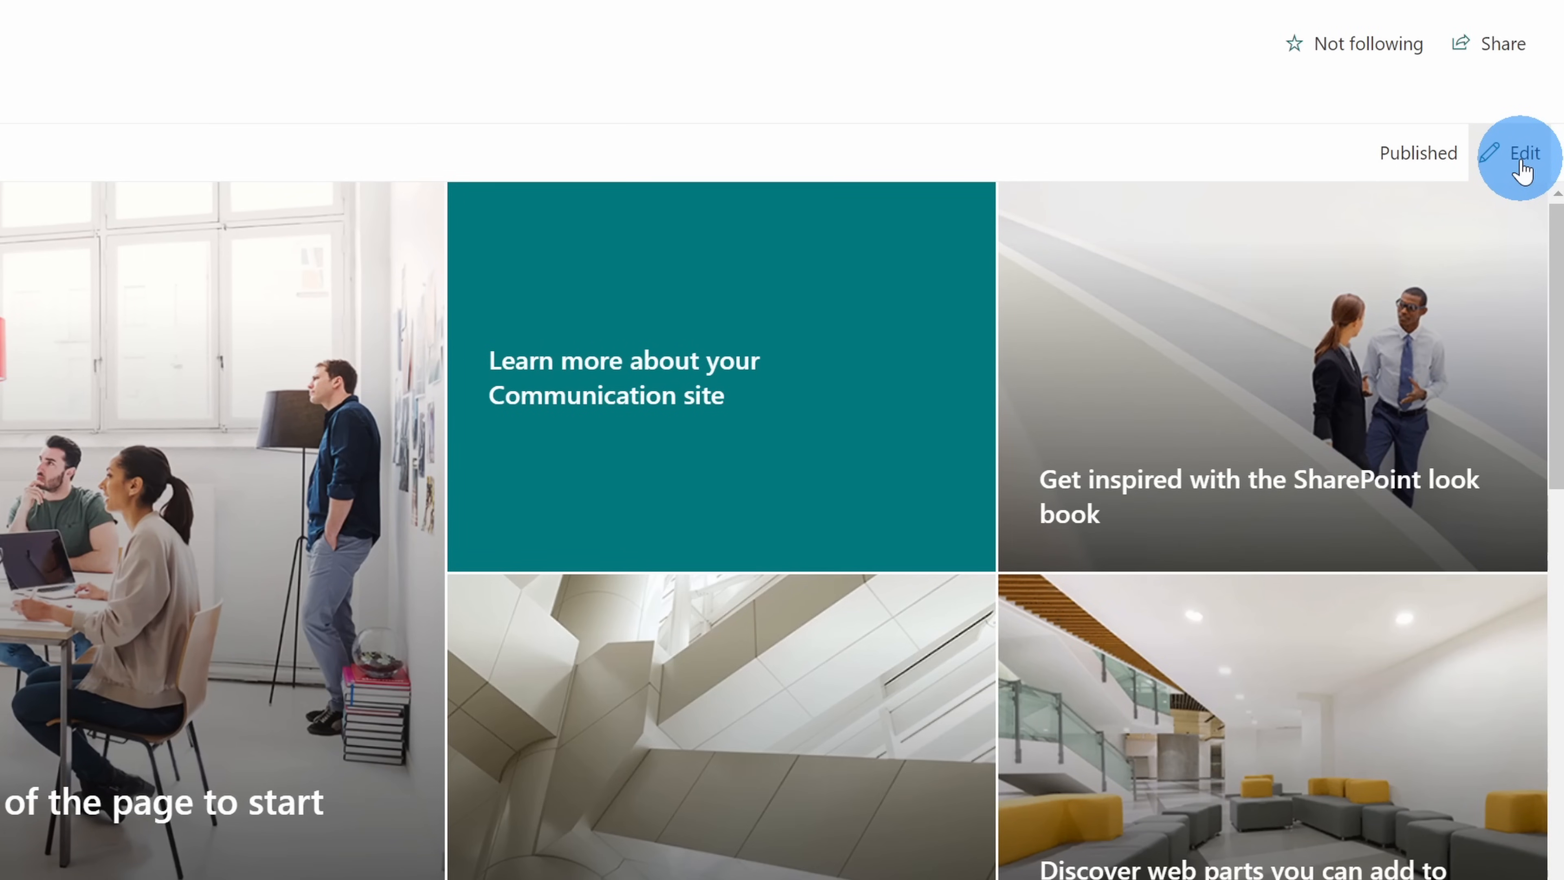
{"action": "left_click", "coordinate": [1521, 155]}
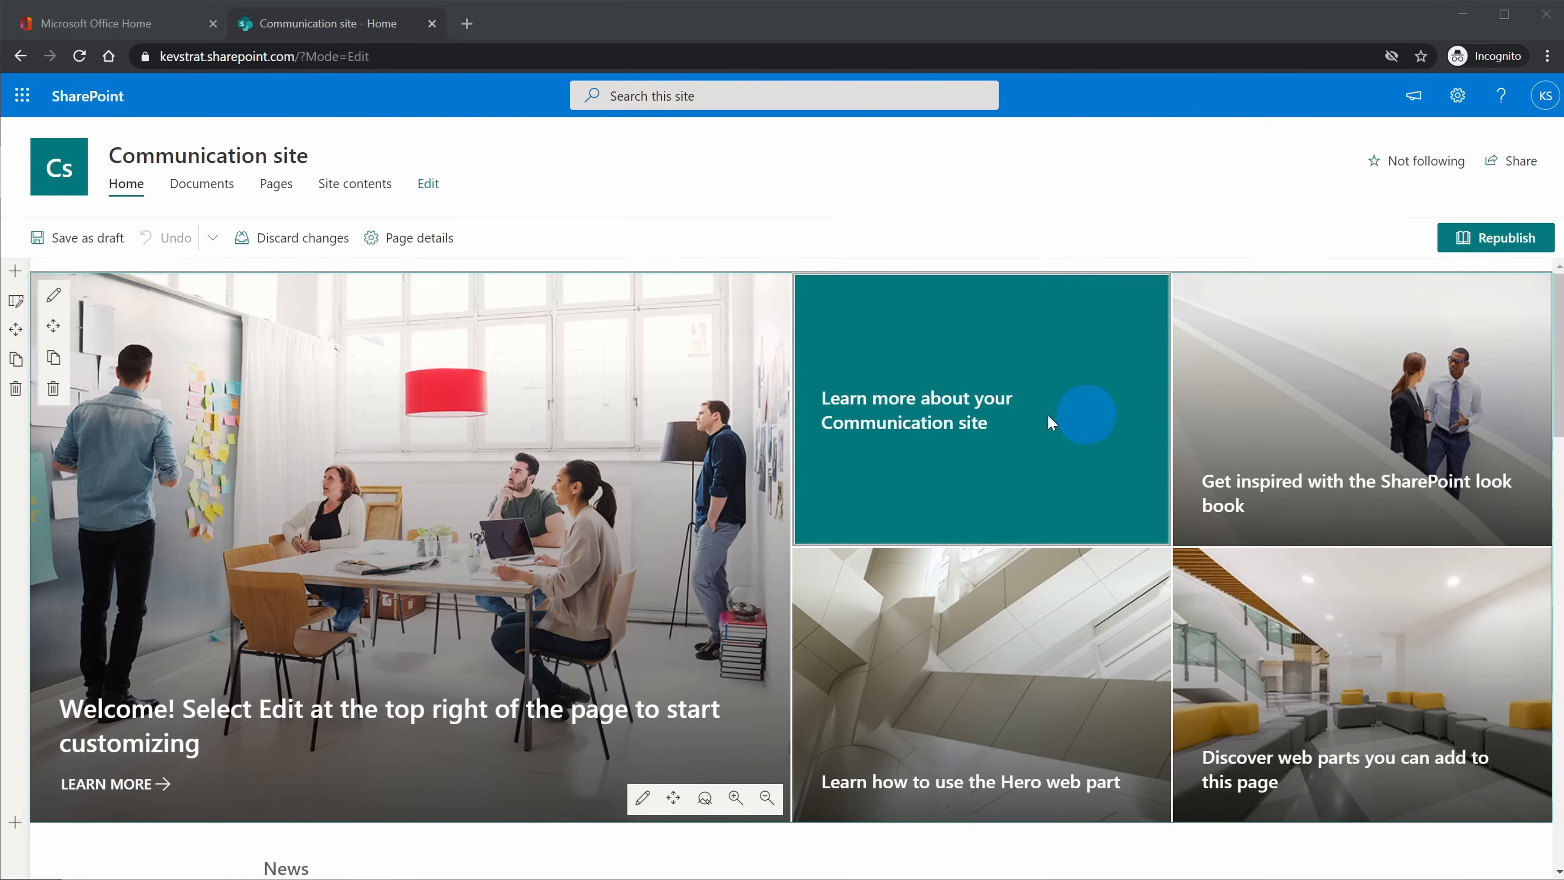
- Add a Countdown Timer web part above the News web part on the communication site's home page
{"action": "scroll", "coordinate": [981, 394], "scroll_direction": "down", "scroll_amount": 5}
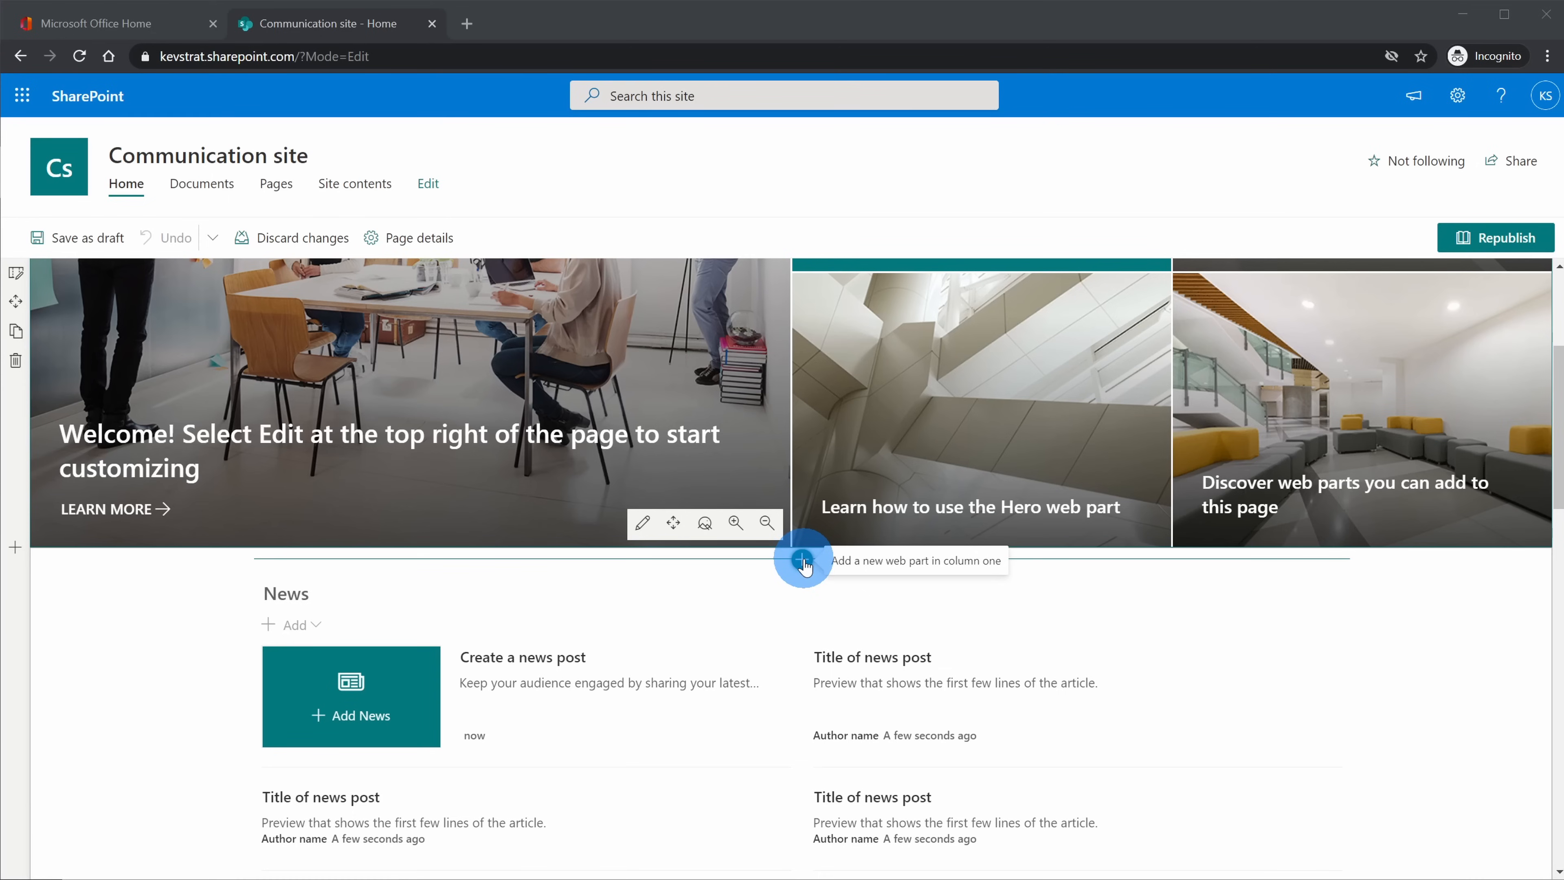
{"action": "left_click", "coordinate": [803, 561]}
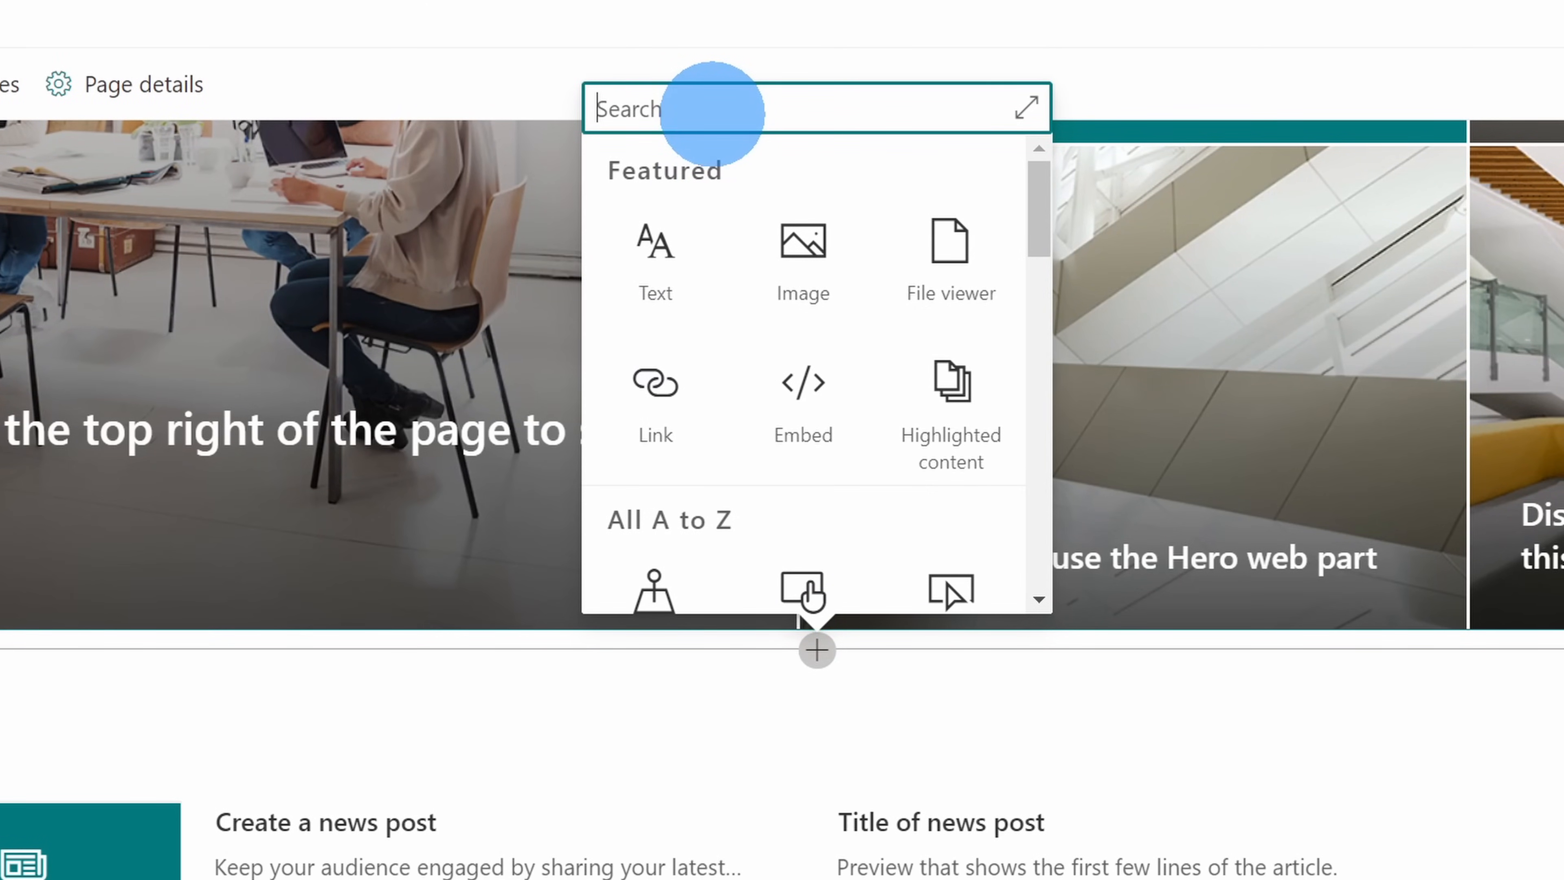
{"action": "type", "text": "count"}
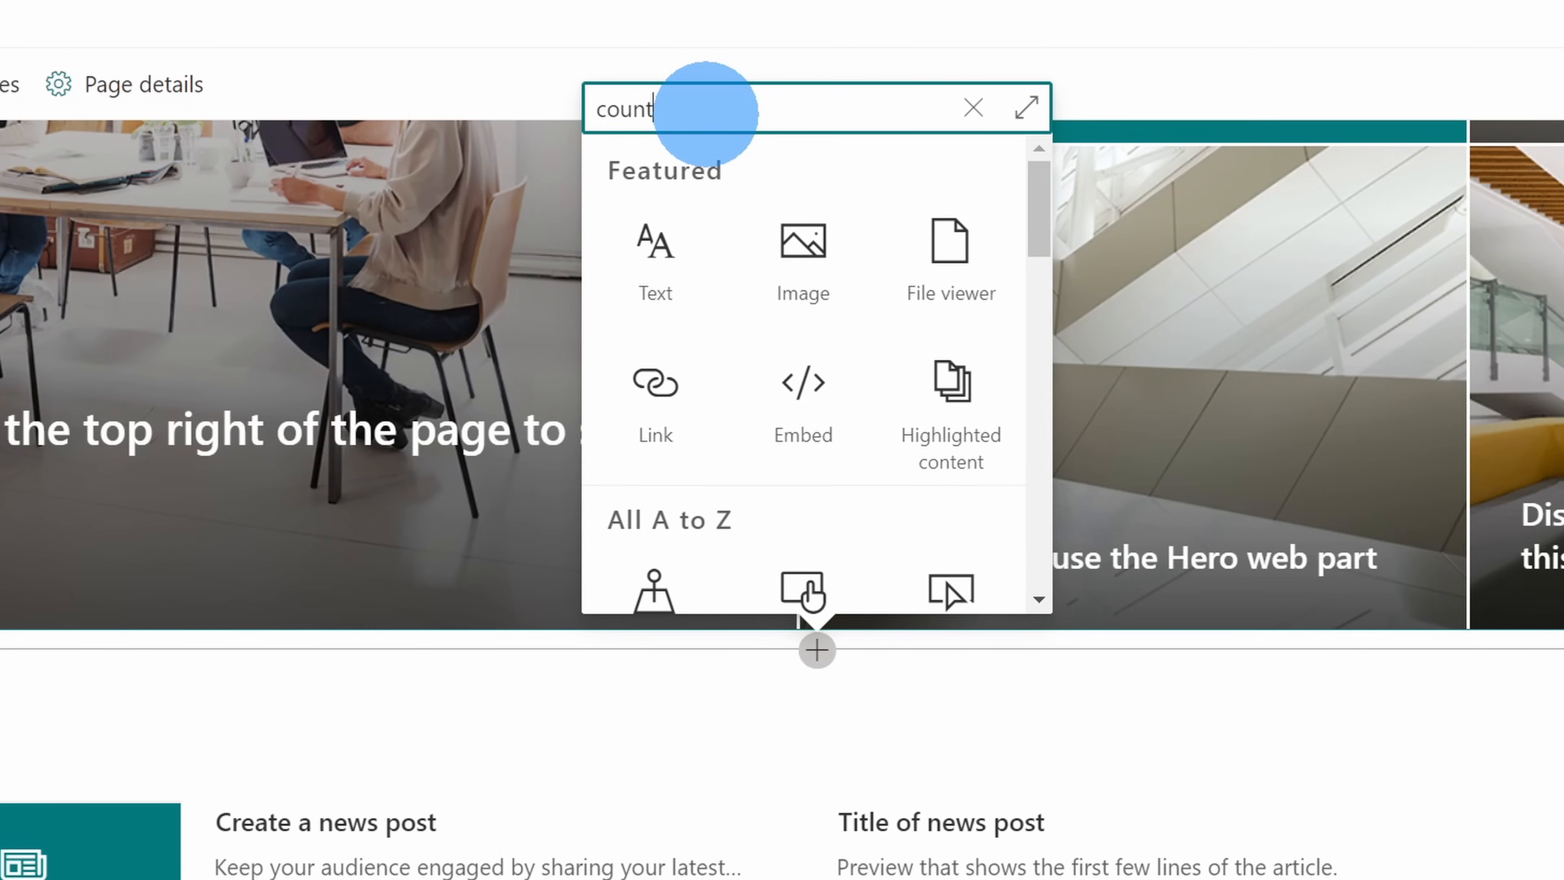
{"action": "type", "text": "down"}
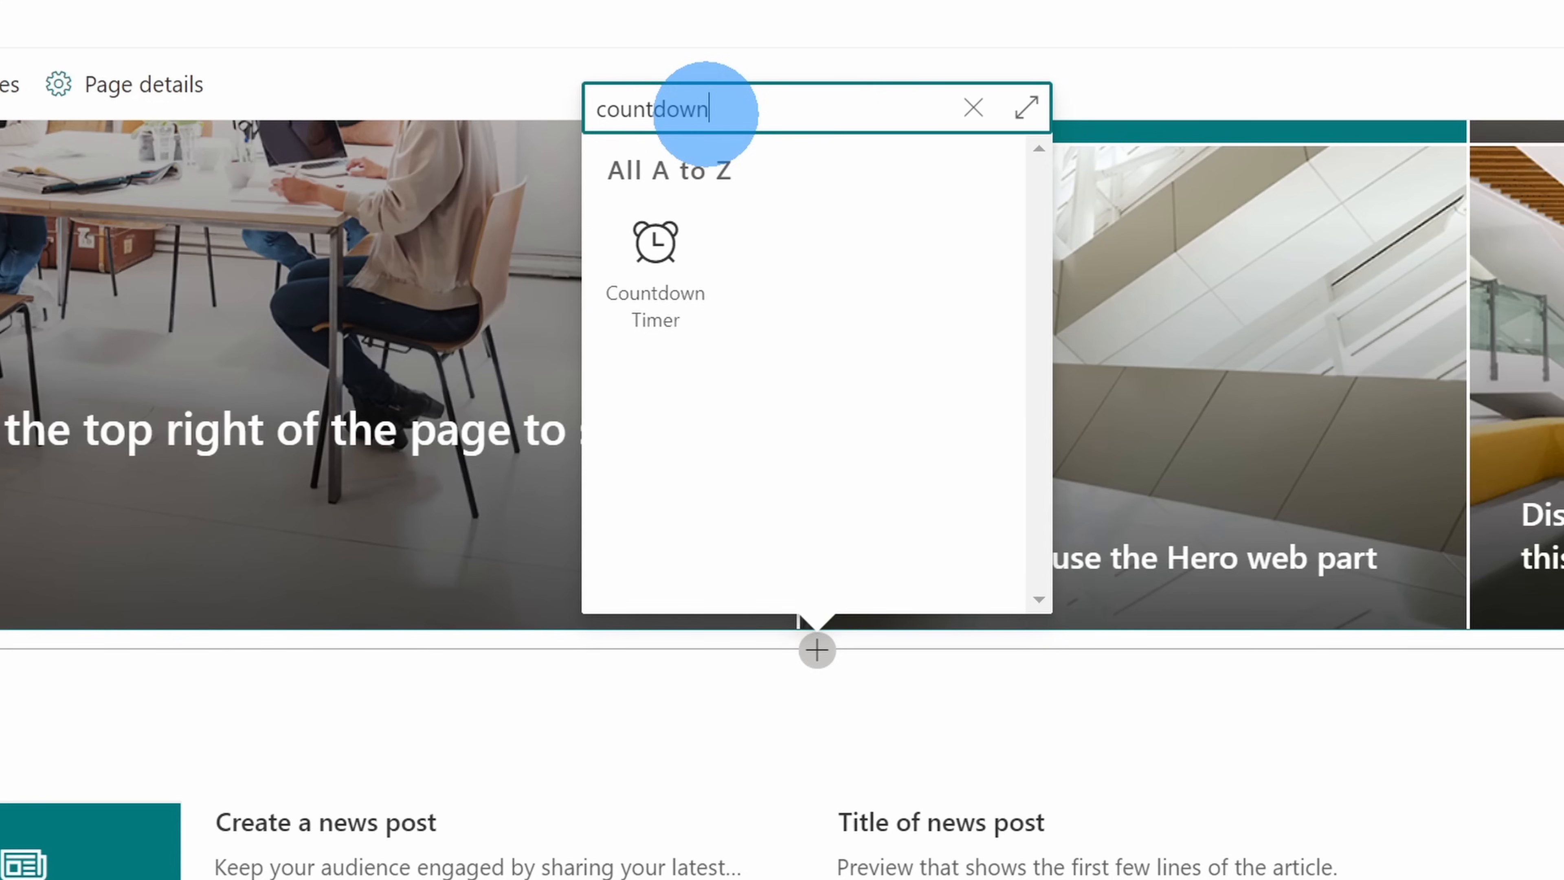
{"action": "left_click", "coordinate": [666, 253]}
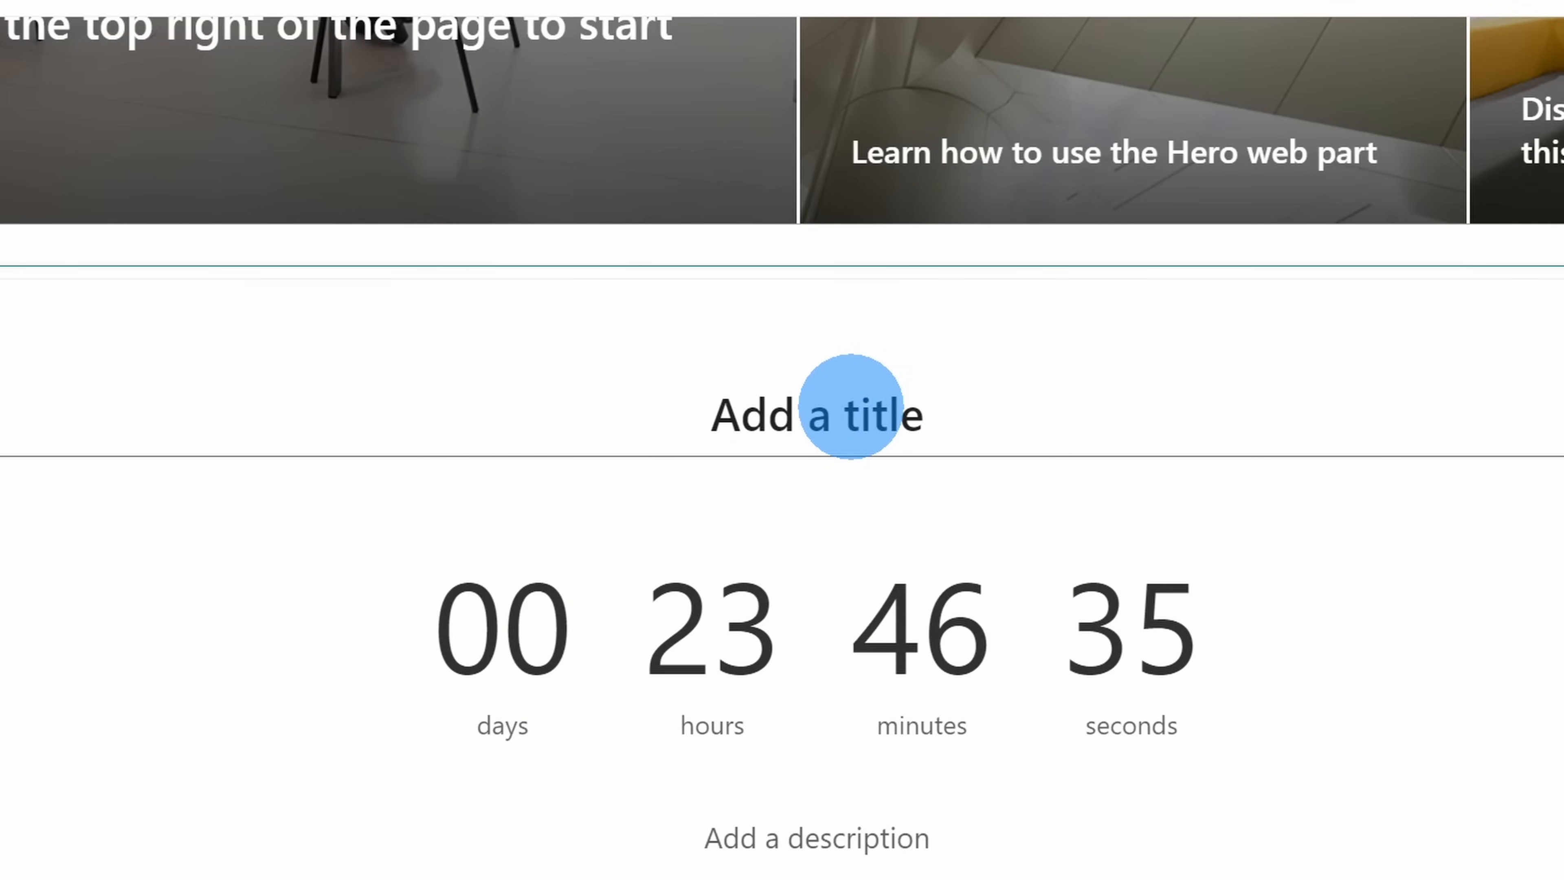
- Title the countdown timer "Shanghai Flagship Grand Opening" and give it the description "Join us for the grand opening!"
{"action": "left_click", "coordinate": [853, 400]}
{"action": "type", "text": "Shanghai Flagship Grand Opening"}
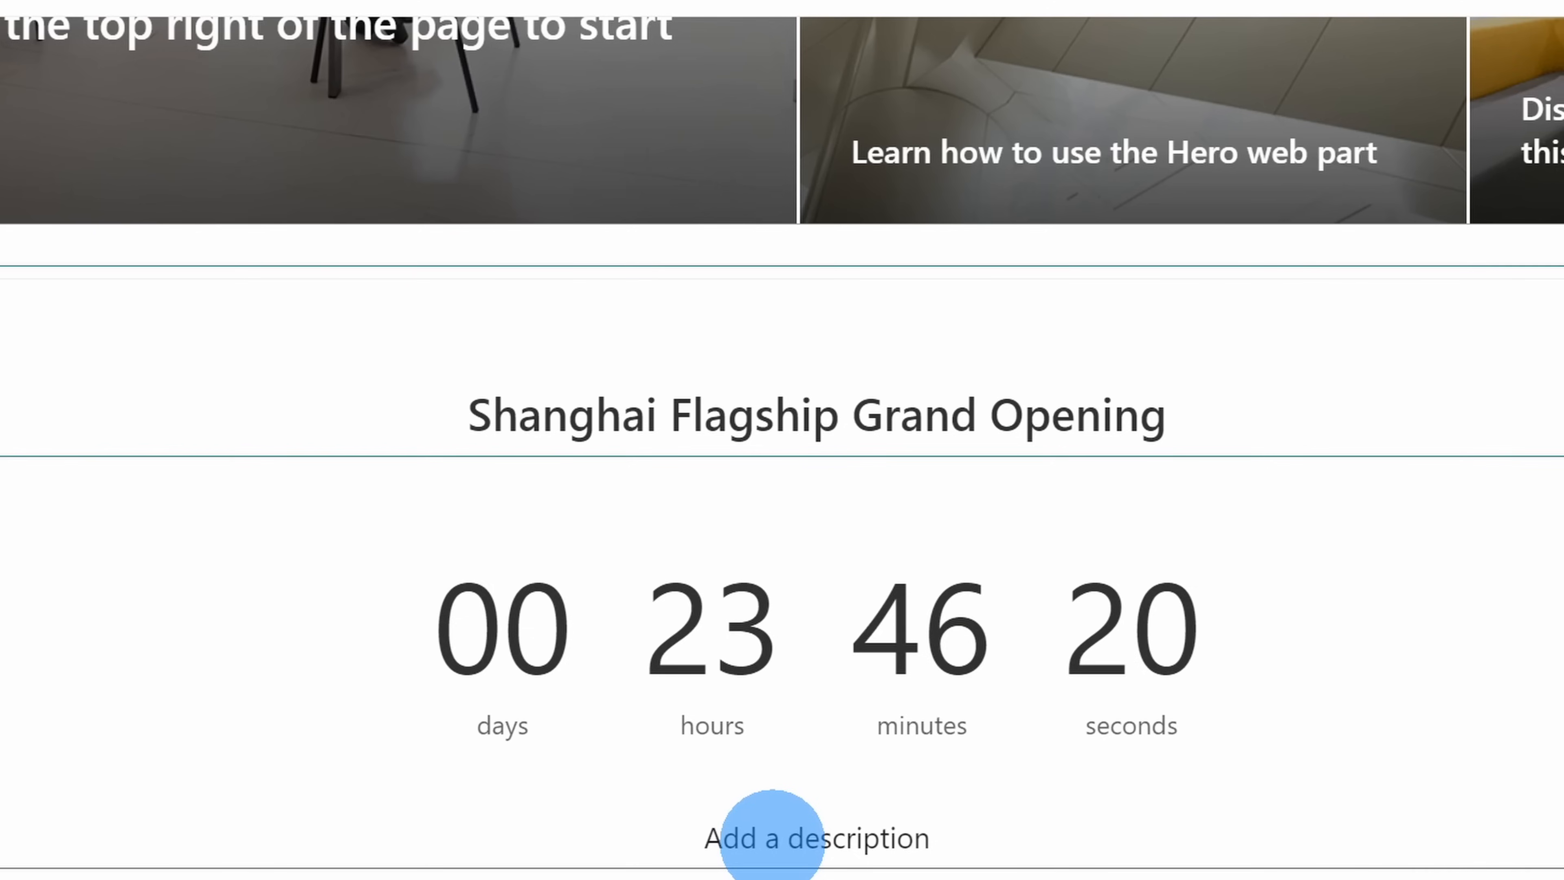
{"action": "left_click", "coordinate": [794, 832]}
{"action": "type", "text": "Join us for the grand opening!"}
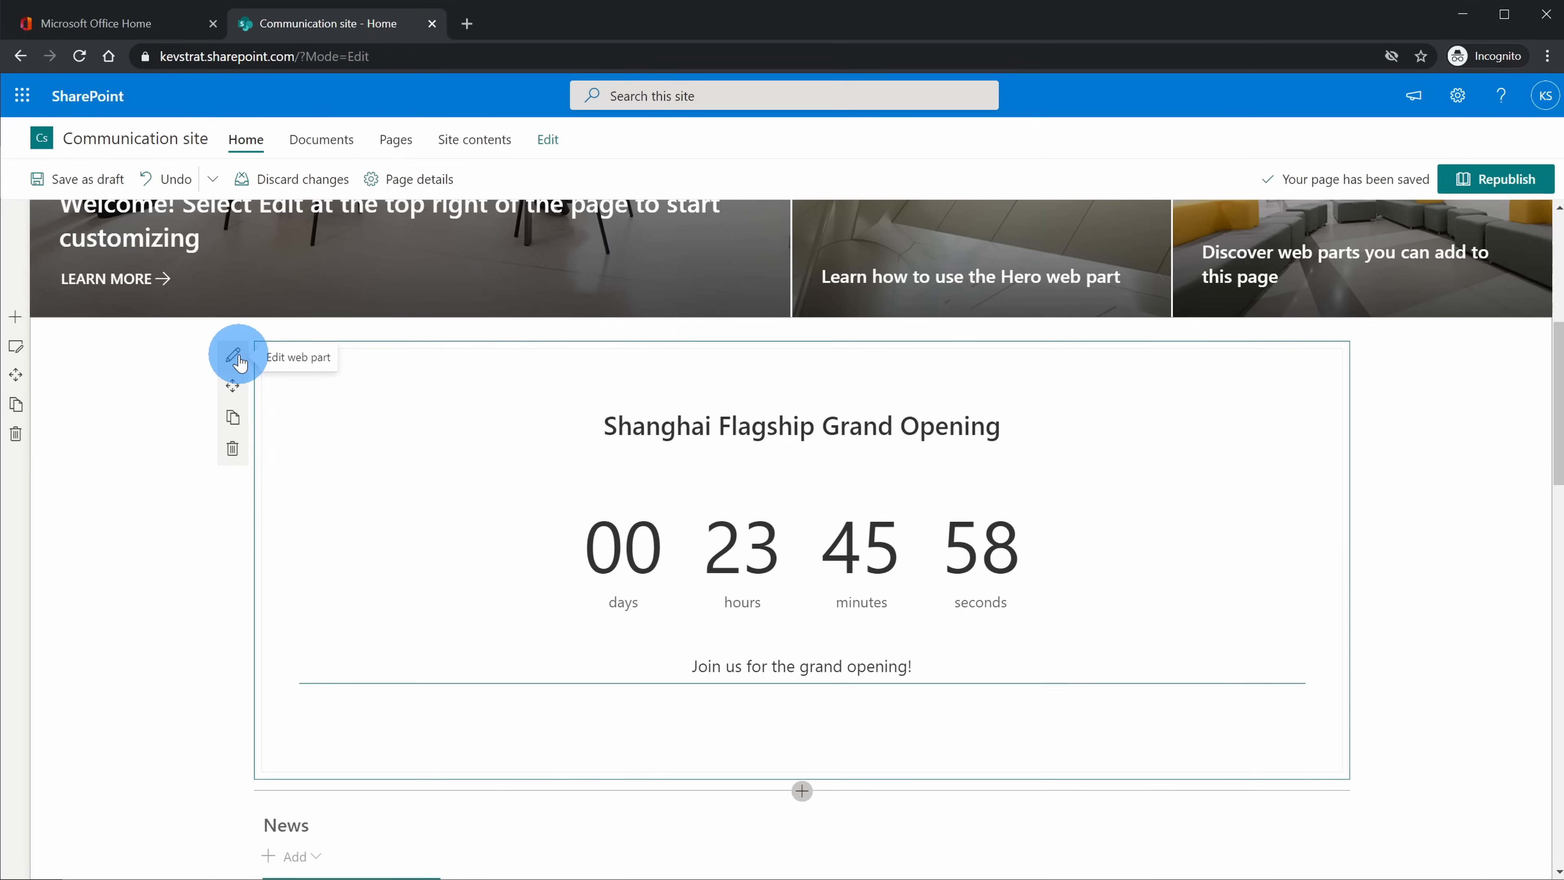
- Set the countdown timer's date to Fri Jan 15 2021 at 8:00 AM and try out its call to action option
{"action": "left_click", "coordinate": [234, 356]}
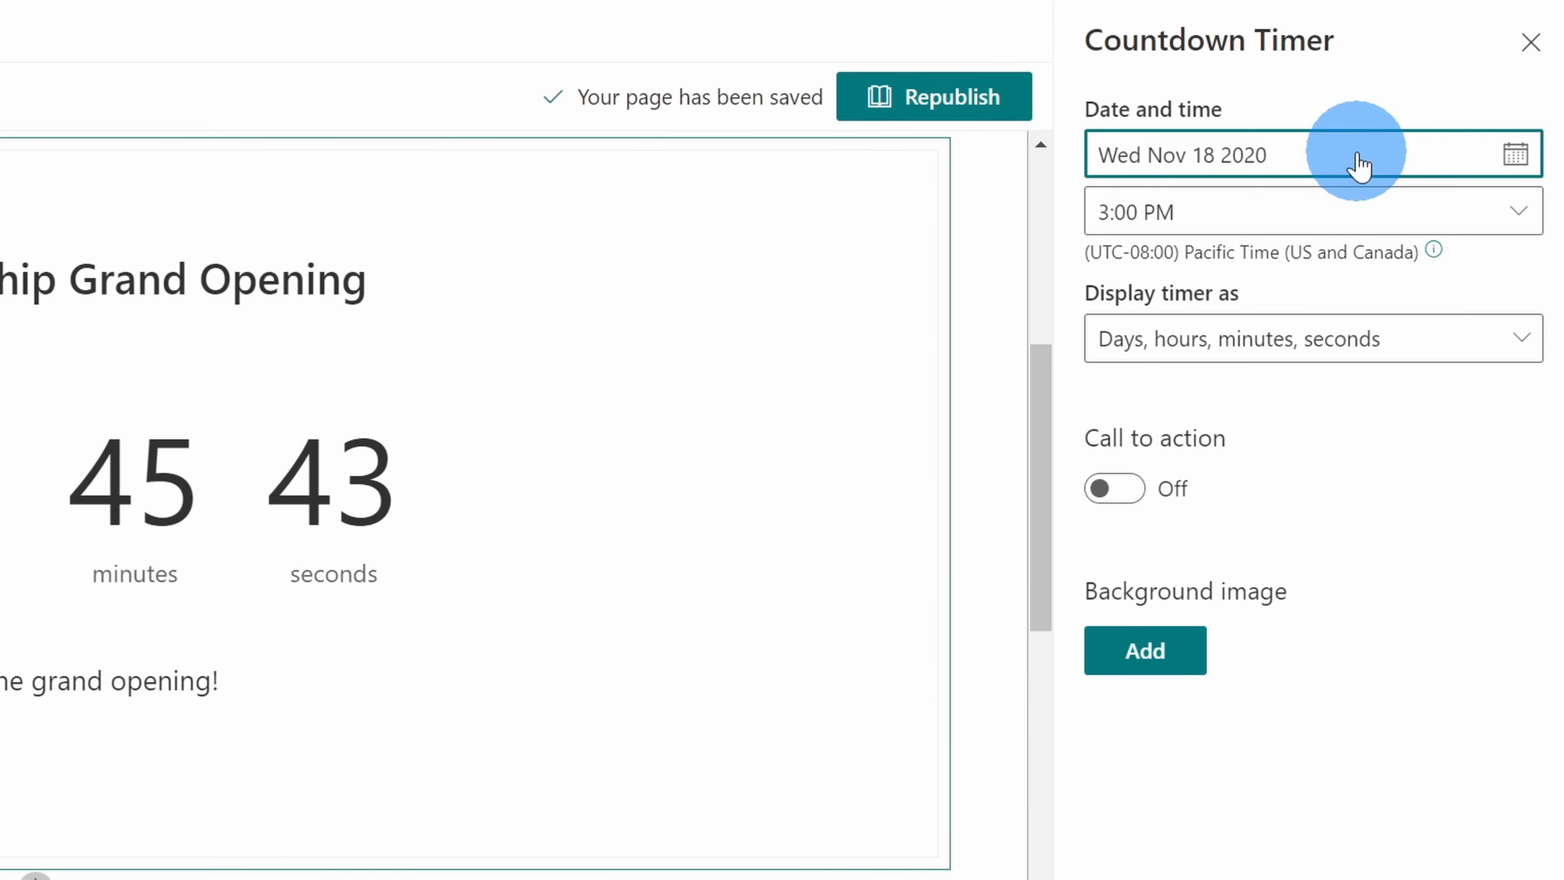
{"action": "left_click", "coordinate": [1513, 162]}
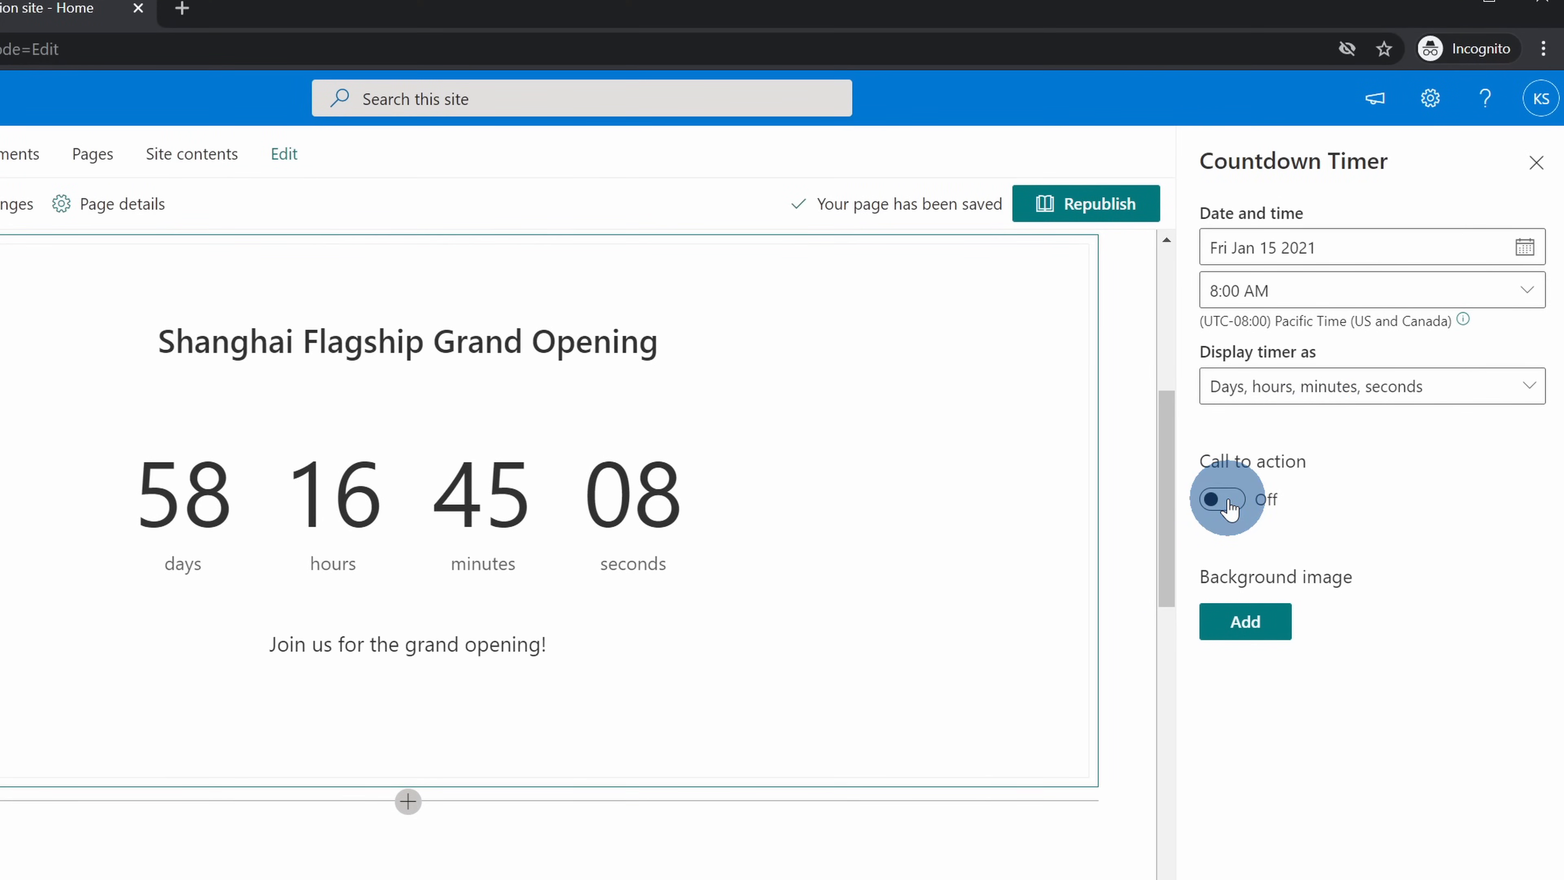
{"action": "left_click", "coordinate": [1222, 499]}
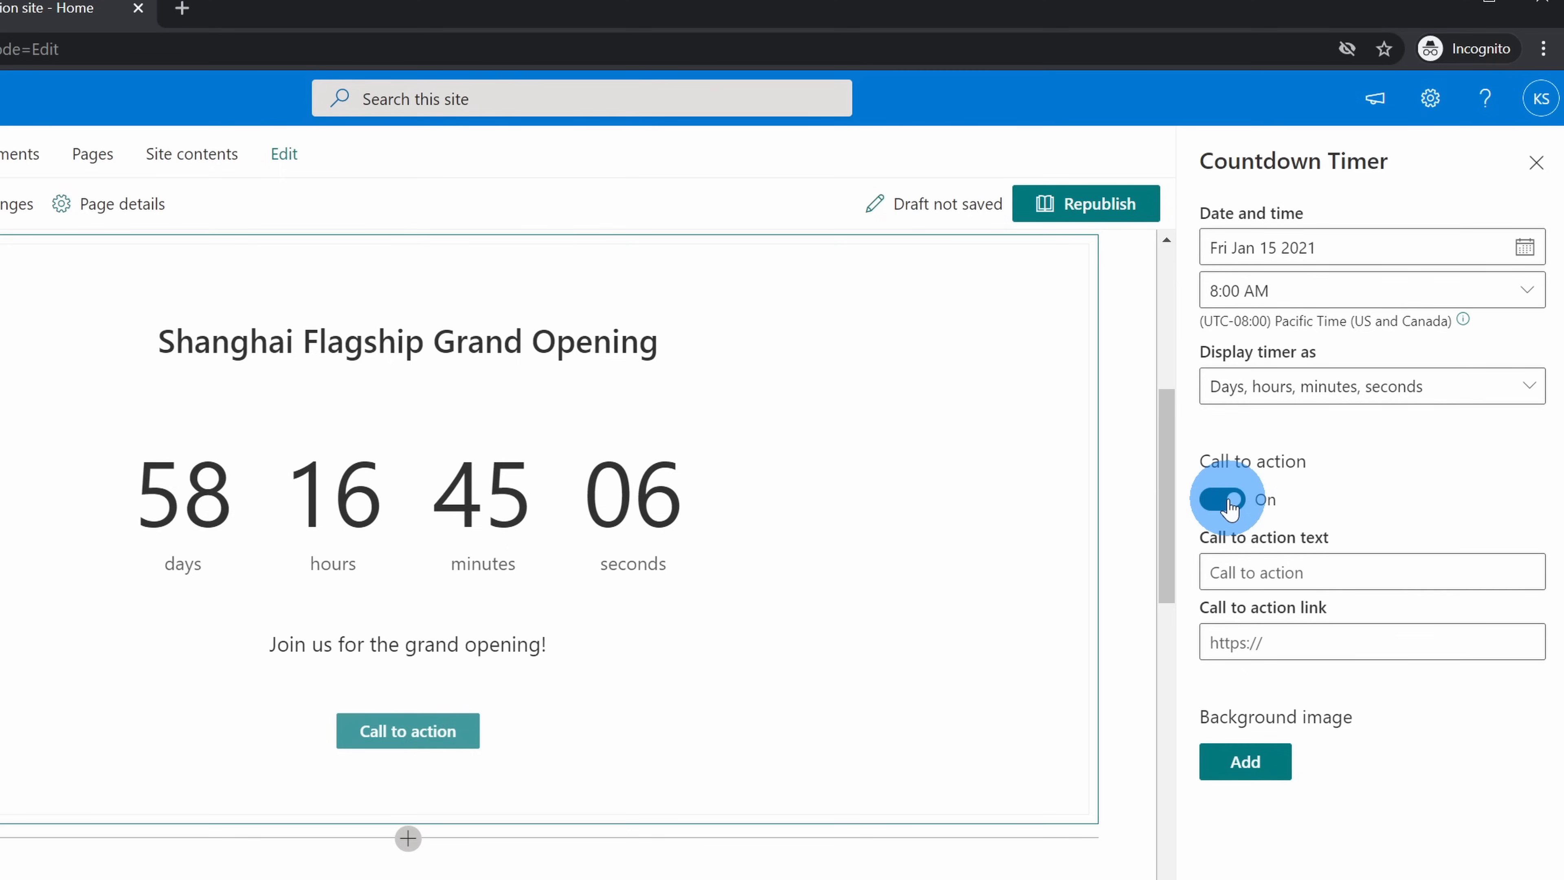
{"action": "left_click", "coordinate": [1224, 500]}
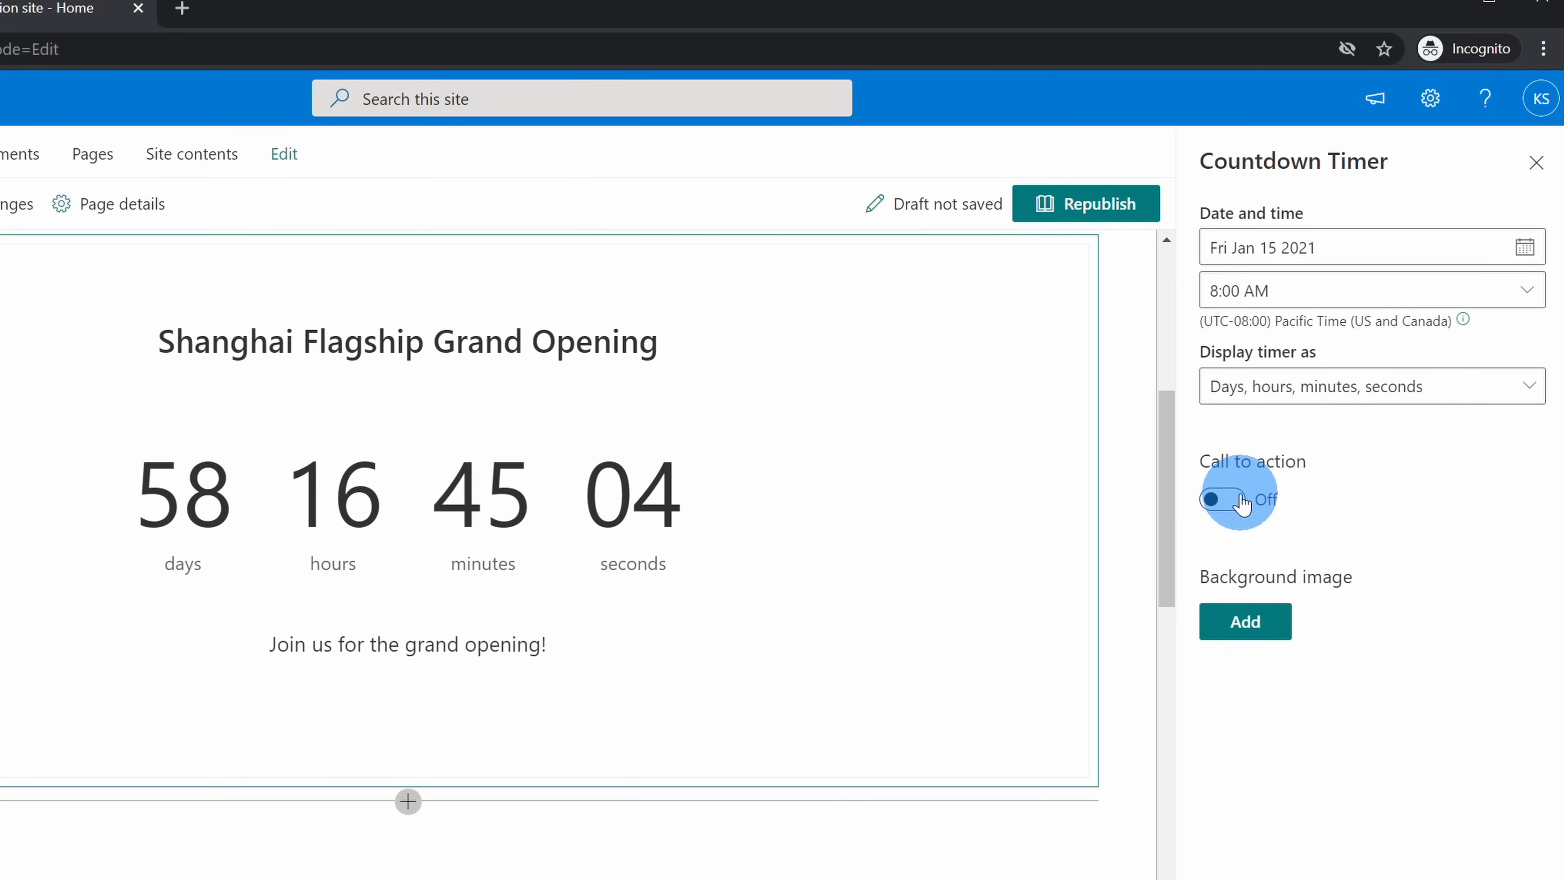
- Search the stock images for "shanghai" and insert the skyline photo with the Oriental Pearl Tower as the countdown timer's background
{"action": "left_click", "coordinate": [1244, 622]}
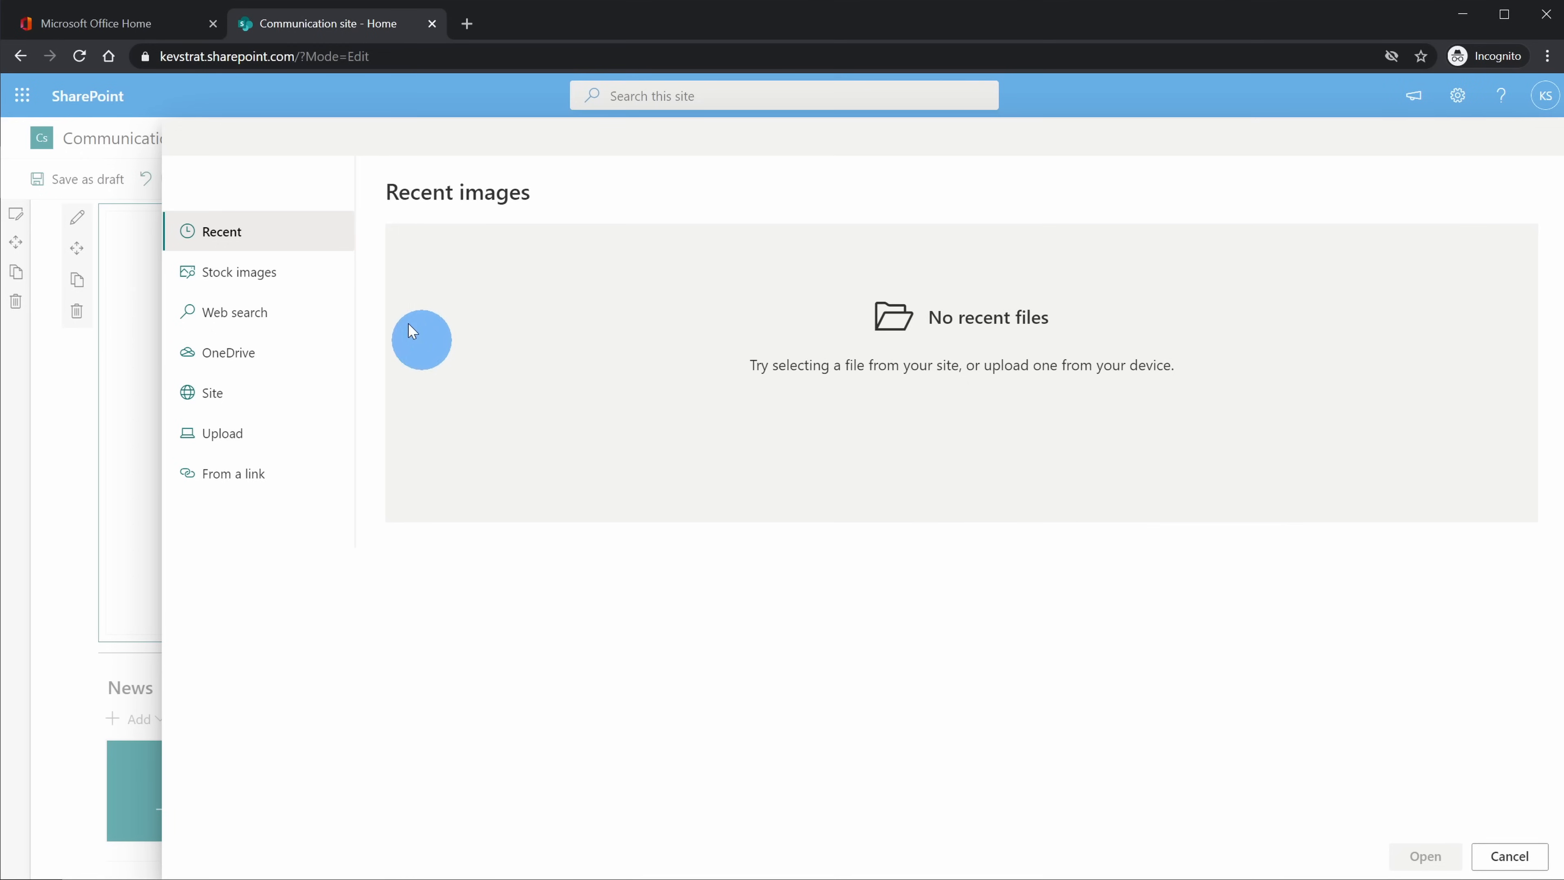
{"action": "left_click", "coordinate": [292, 281]}
{"action": "left_click", "coordinate": [550, 201]}
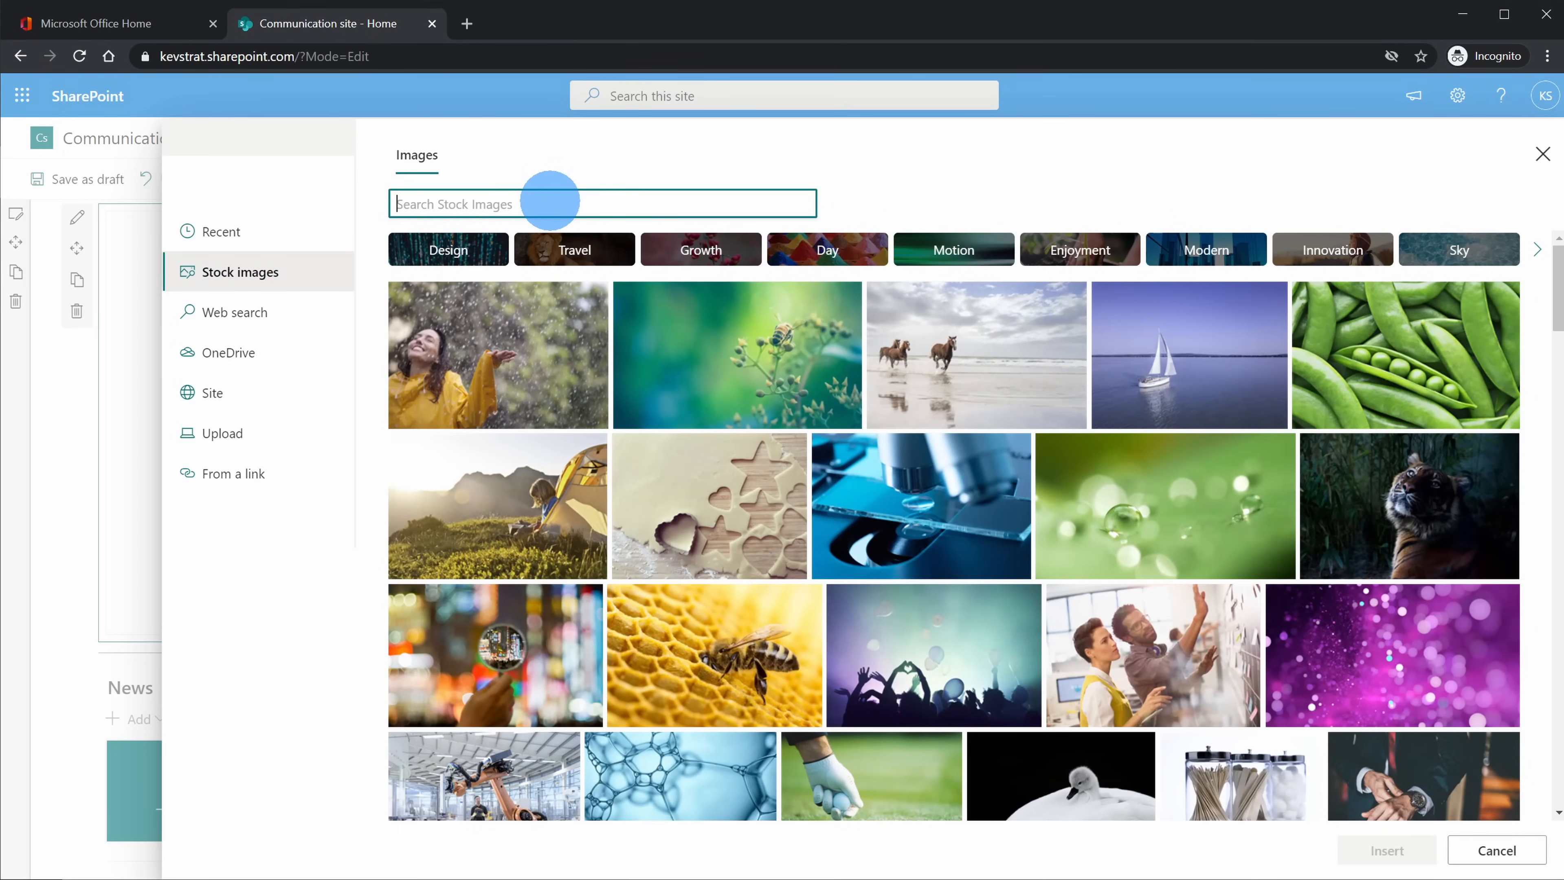
{"action": "type", "text": "shanghai"}
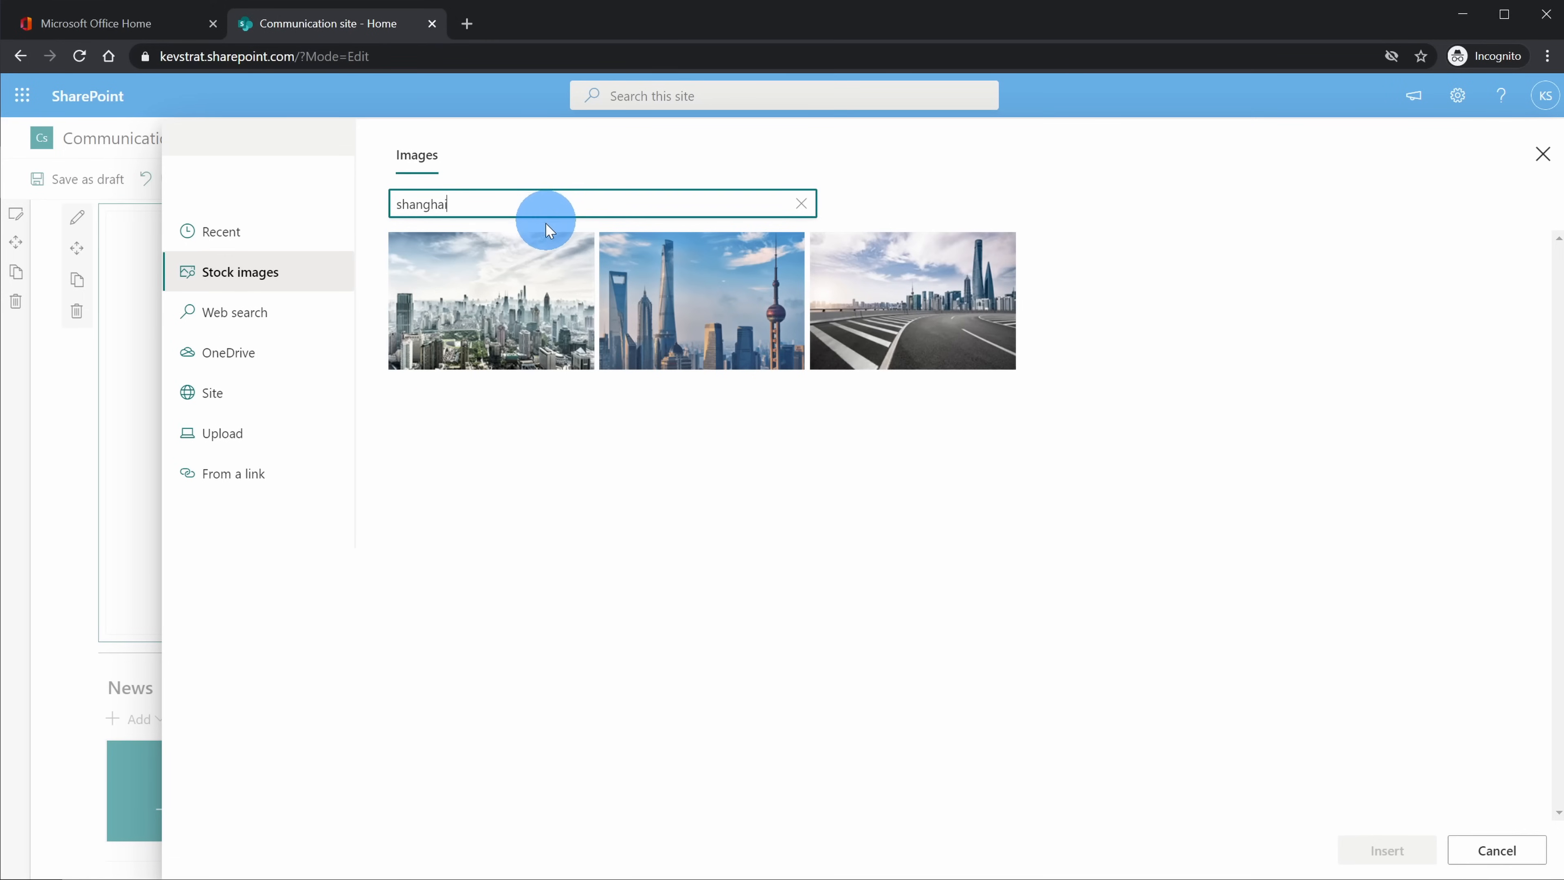
{"action": "left_click", "coordinate": [708, 290]}
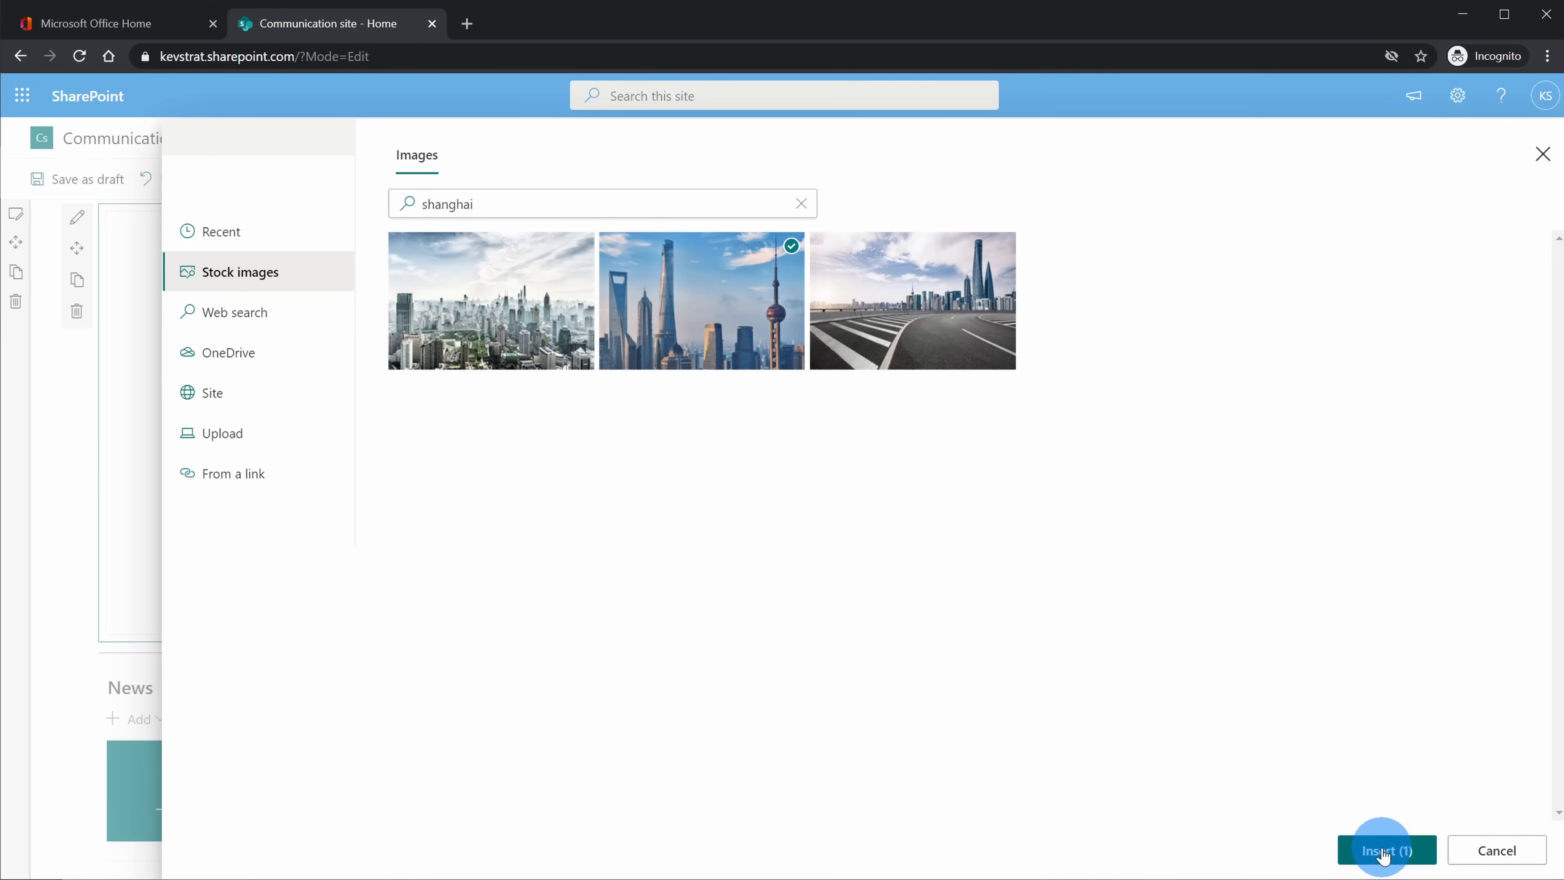
{"action": "left_click", "coordinate": [1385, 849]}
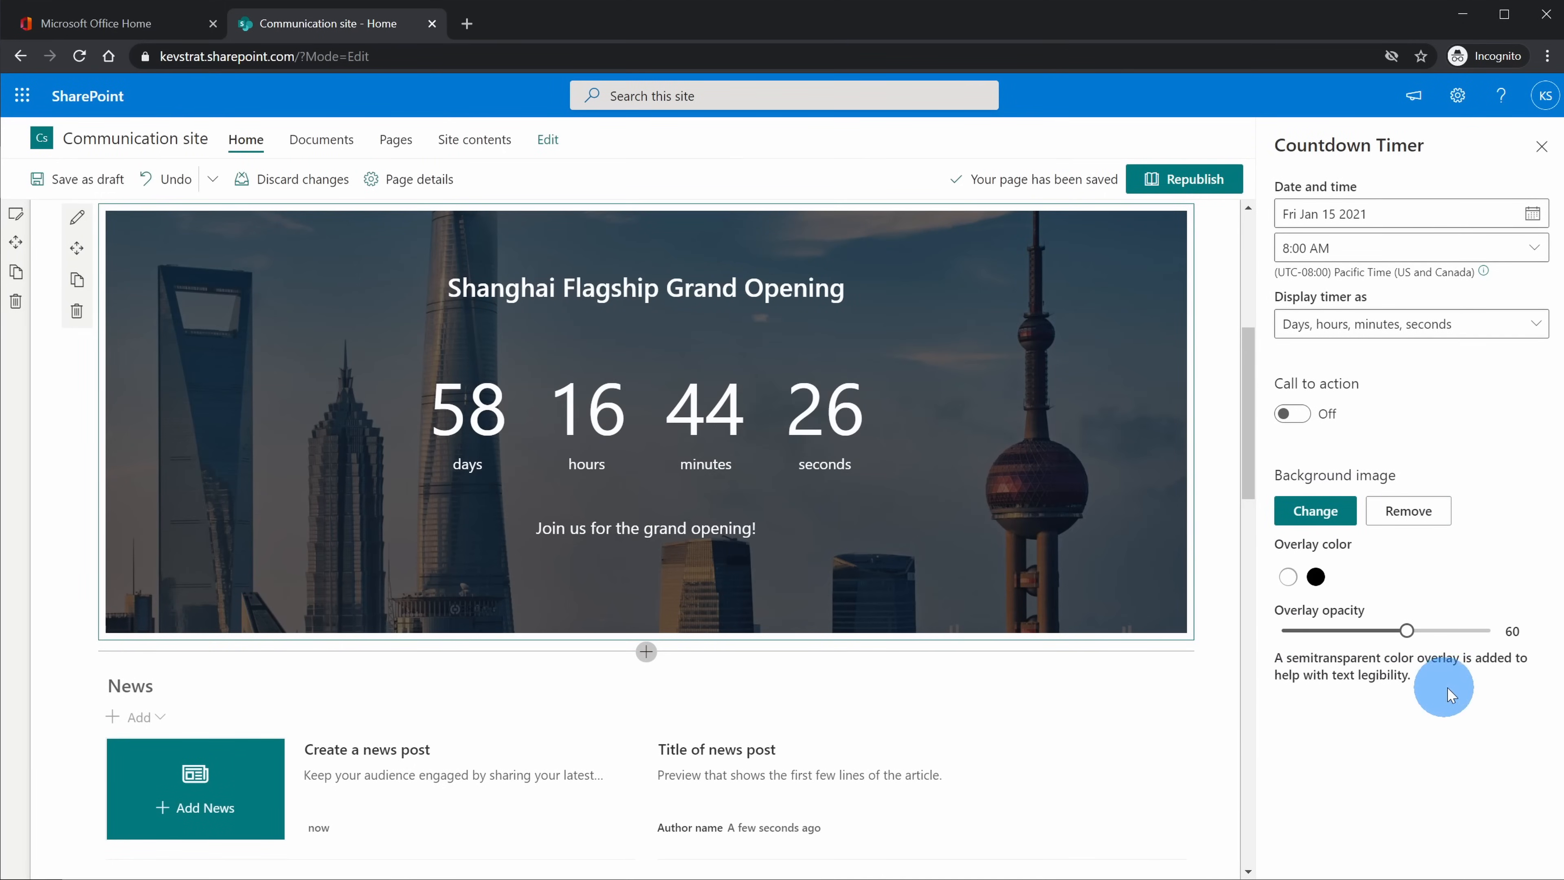
{"action": "mouse_move", "coordinate": [979, 465]}
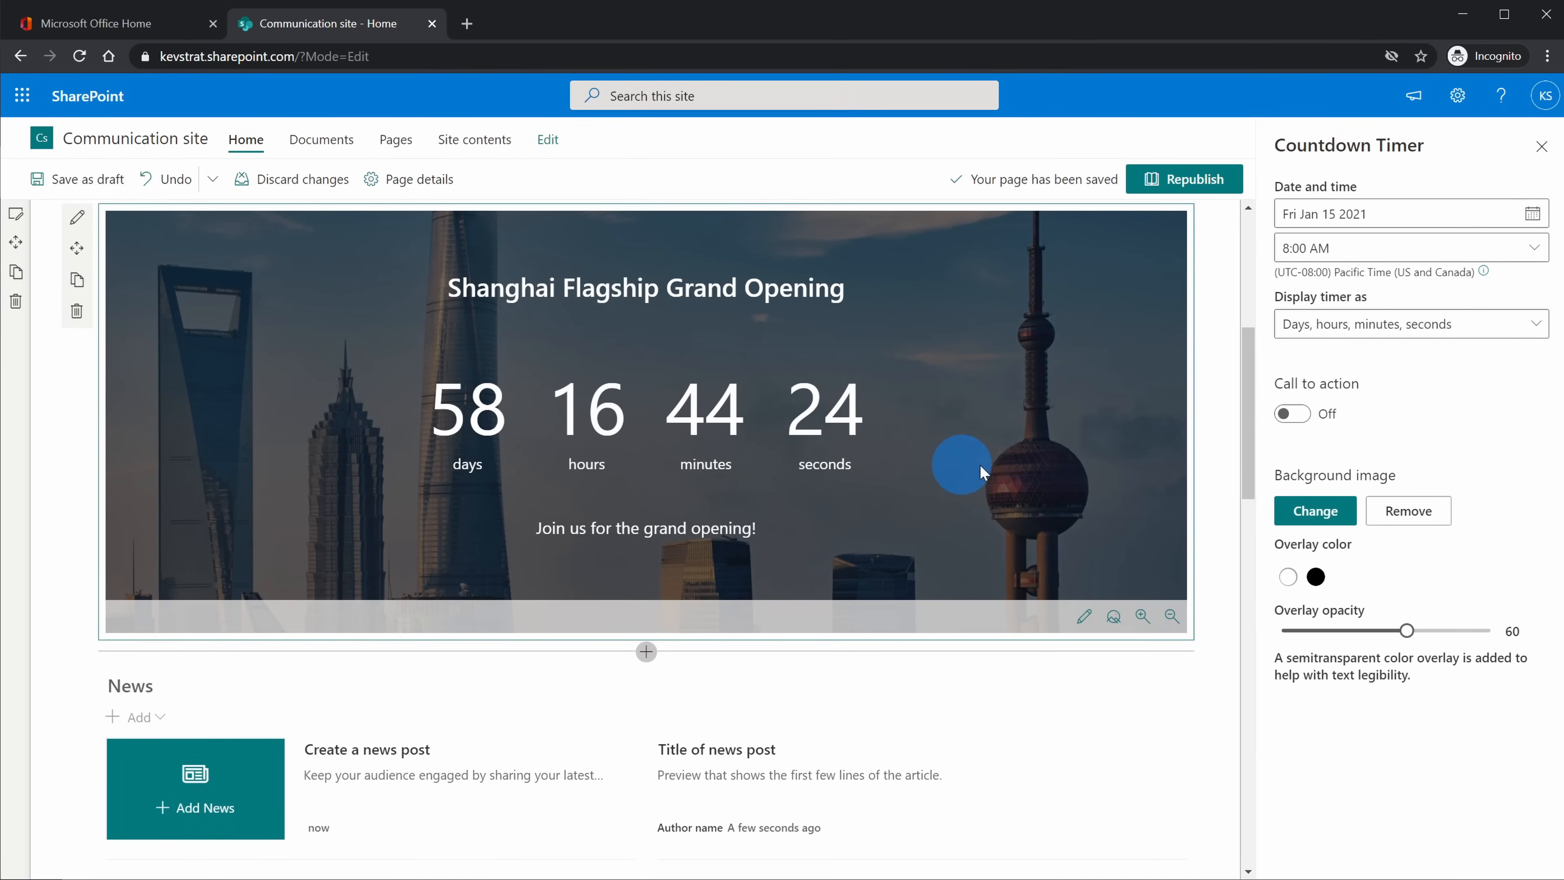
{"action": "left_click", "coordinate": [1542, 148]}
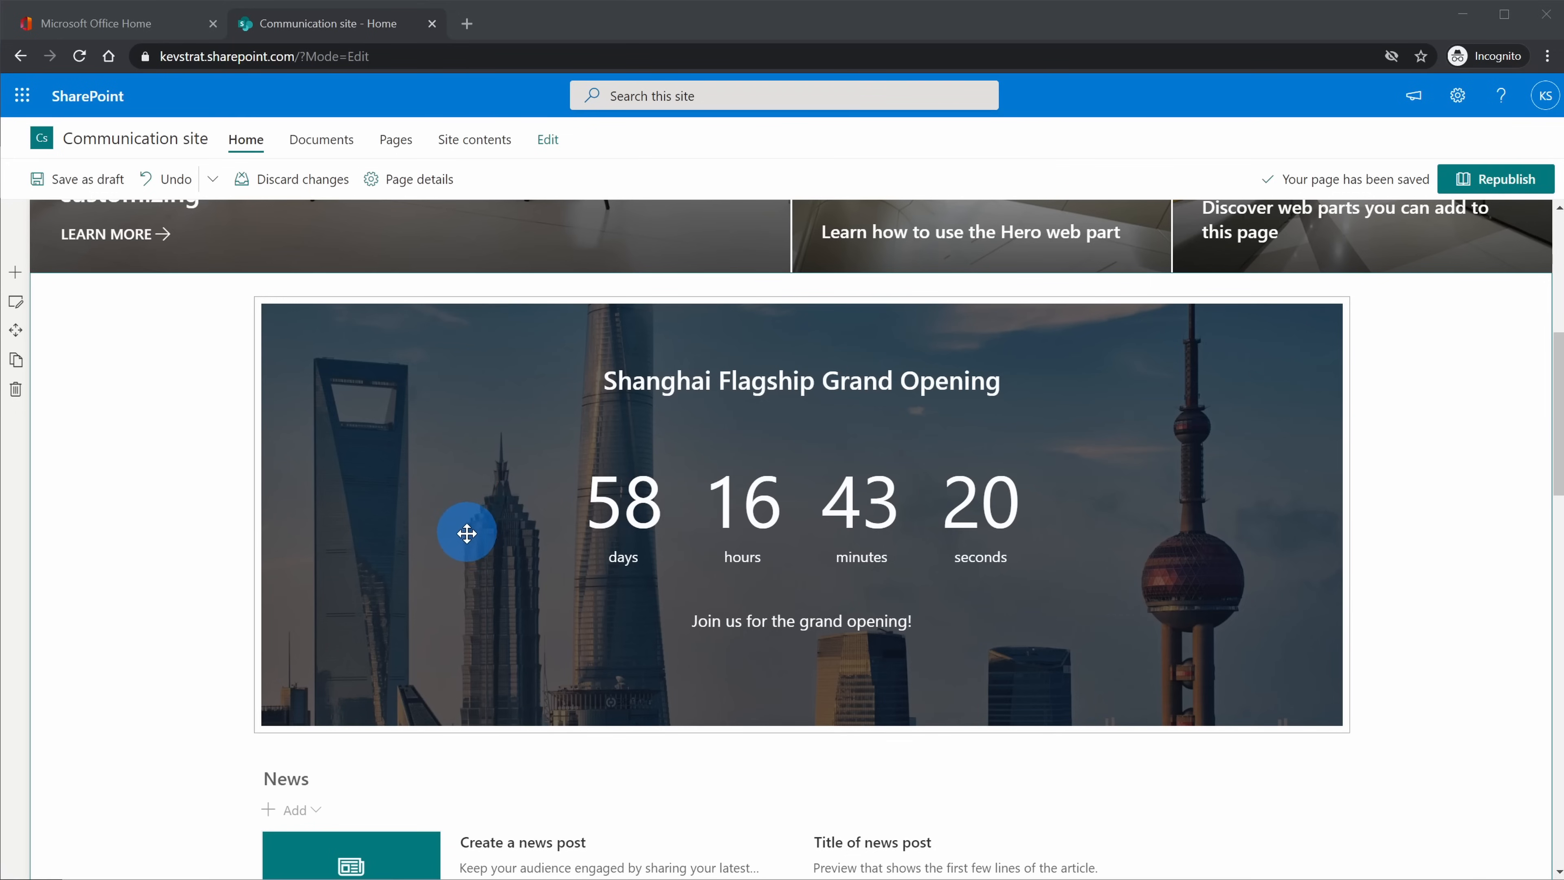
- Change the Hero web part's tile layout to Four tiles
{"action": "scroll", "coordinate": [454, 563], "scroll_direction": "up", "scroll_amount": 5}
{"action": "scroll", "coordinate": [452, 578], "scroll_direction": "up", "scroll_amount": 1}
{"action": "left_click", "coordinate": [159, 348]}
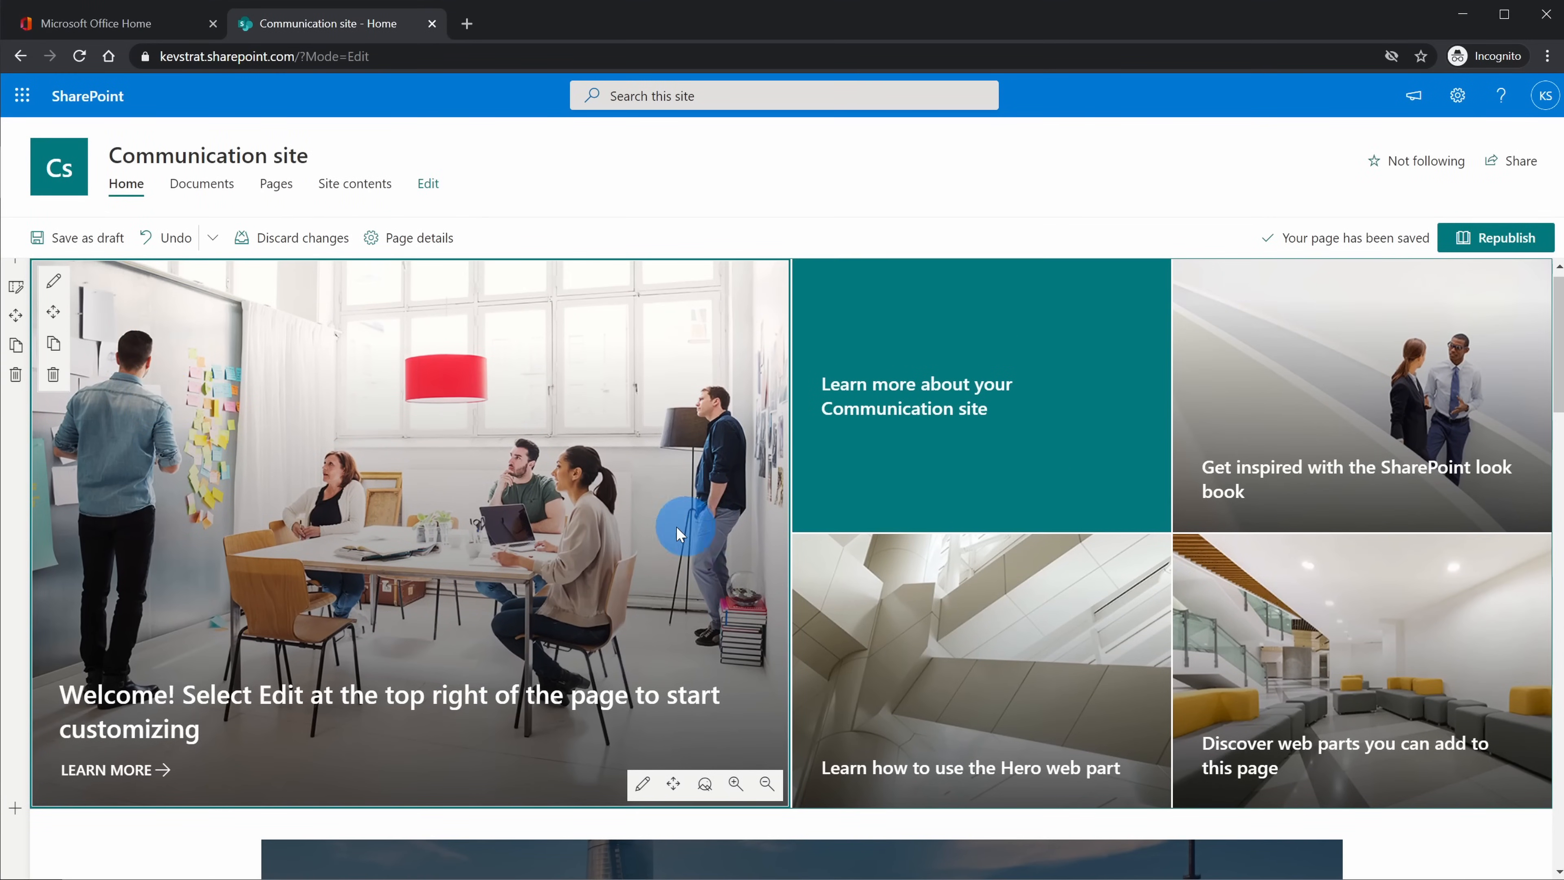
{"action": "left_click", "coordinate": [53, 285]}
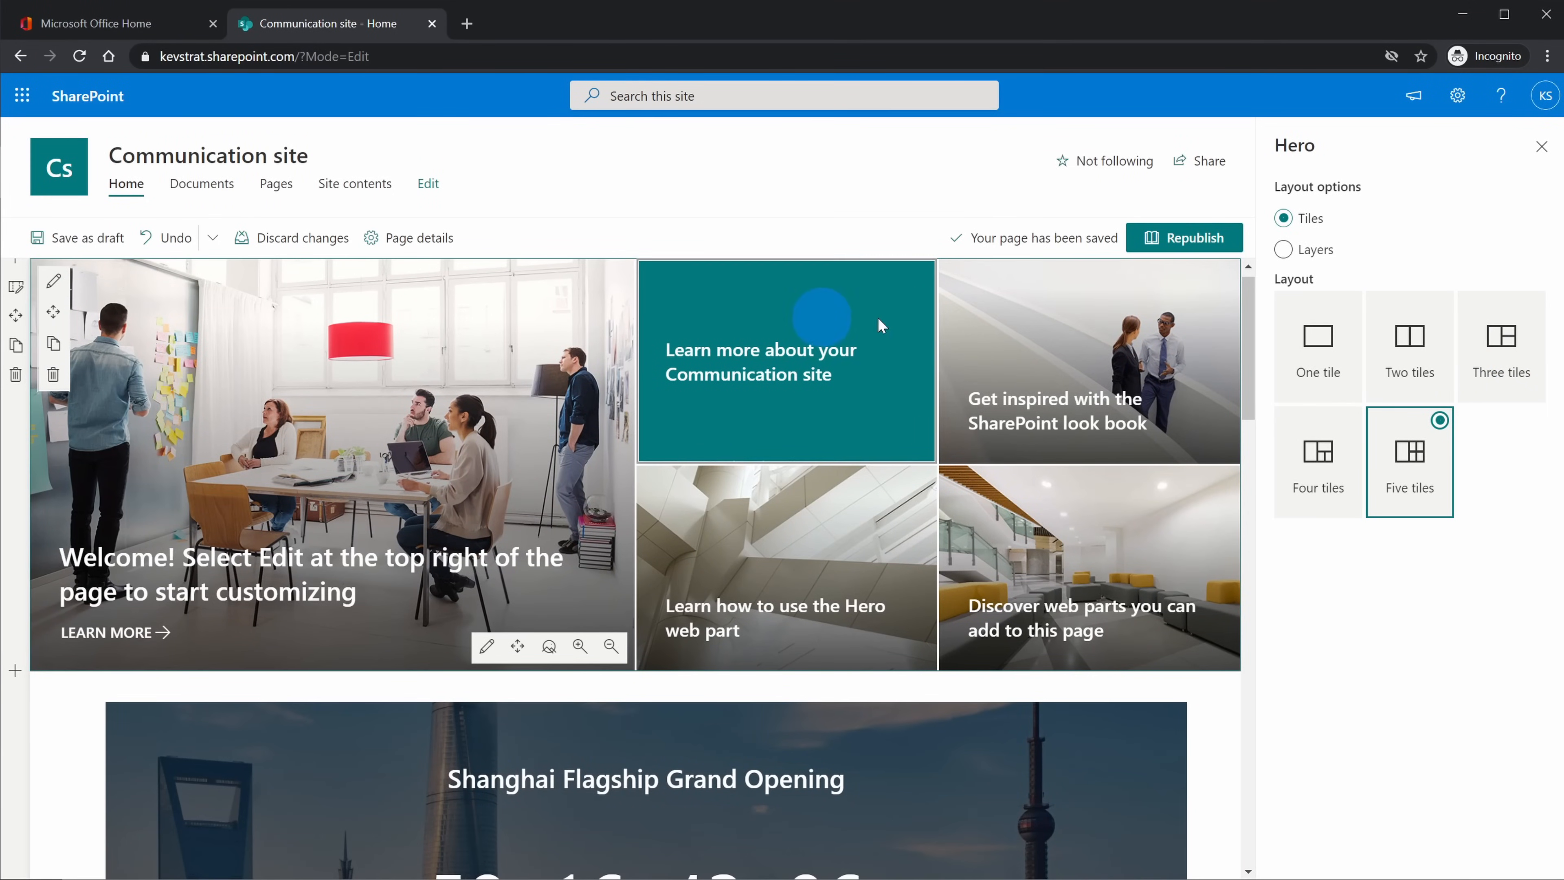
{"action": "left_click", "coordinate": [1316, 476]}
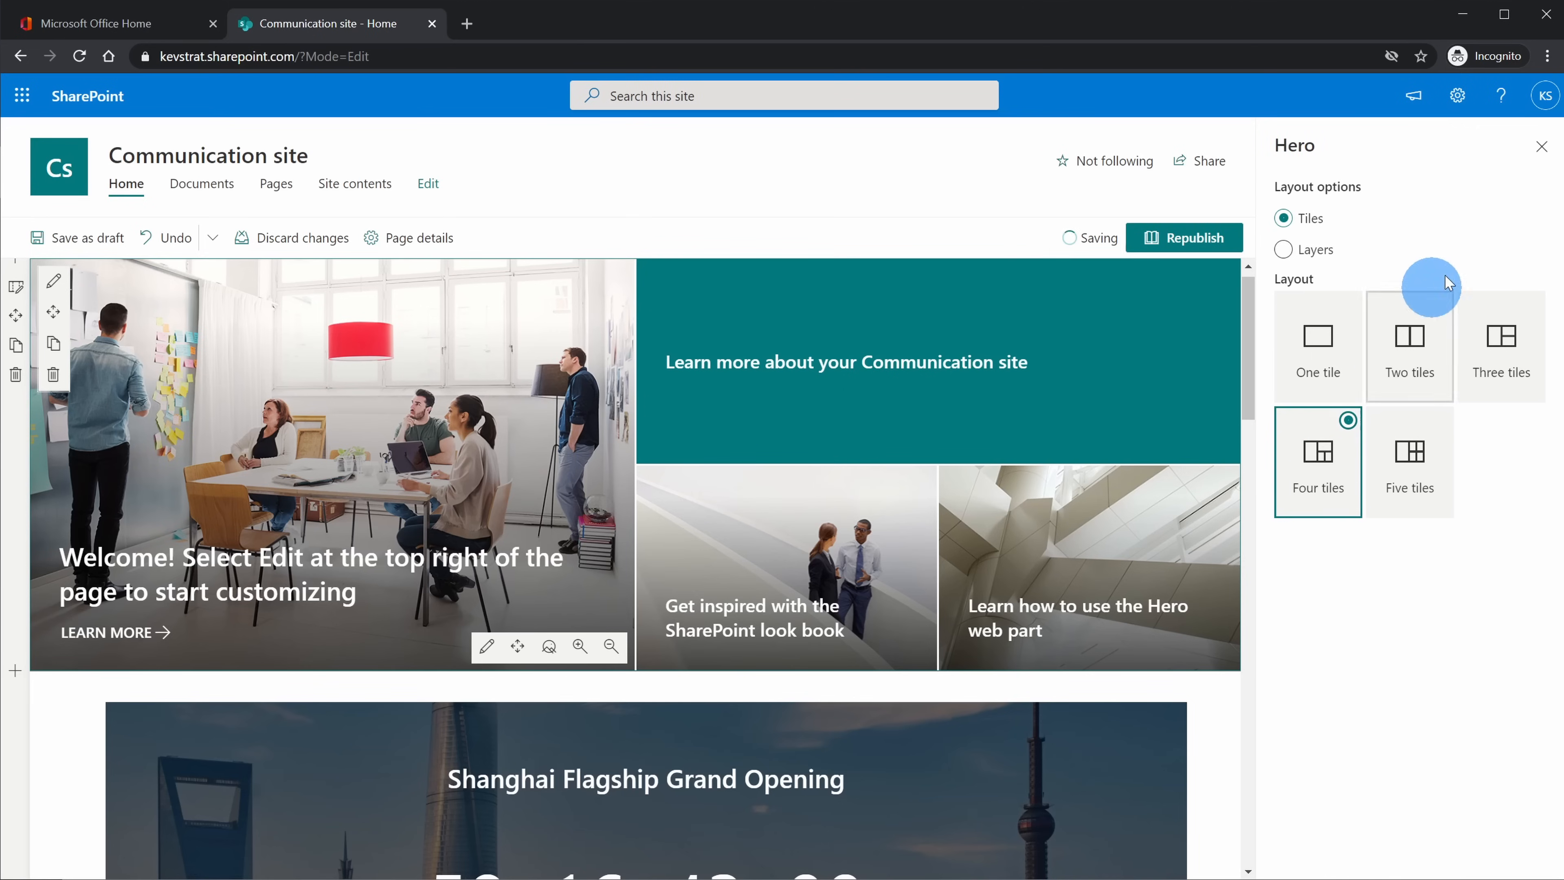
{"action": "left_click", "coordinate": [1540, 151]}
- Change the section containing the countdown timer and News to two columns, trying the grey background but keeping the white one
{"action": "scroll", "coordinate": [1257, 628], "scroll_direction": "down", "scroll_amount": 5}
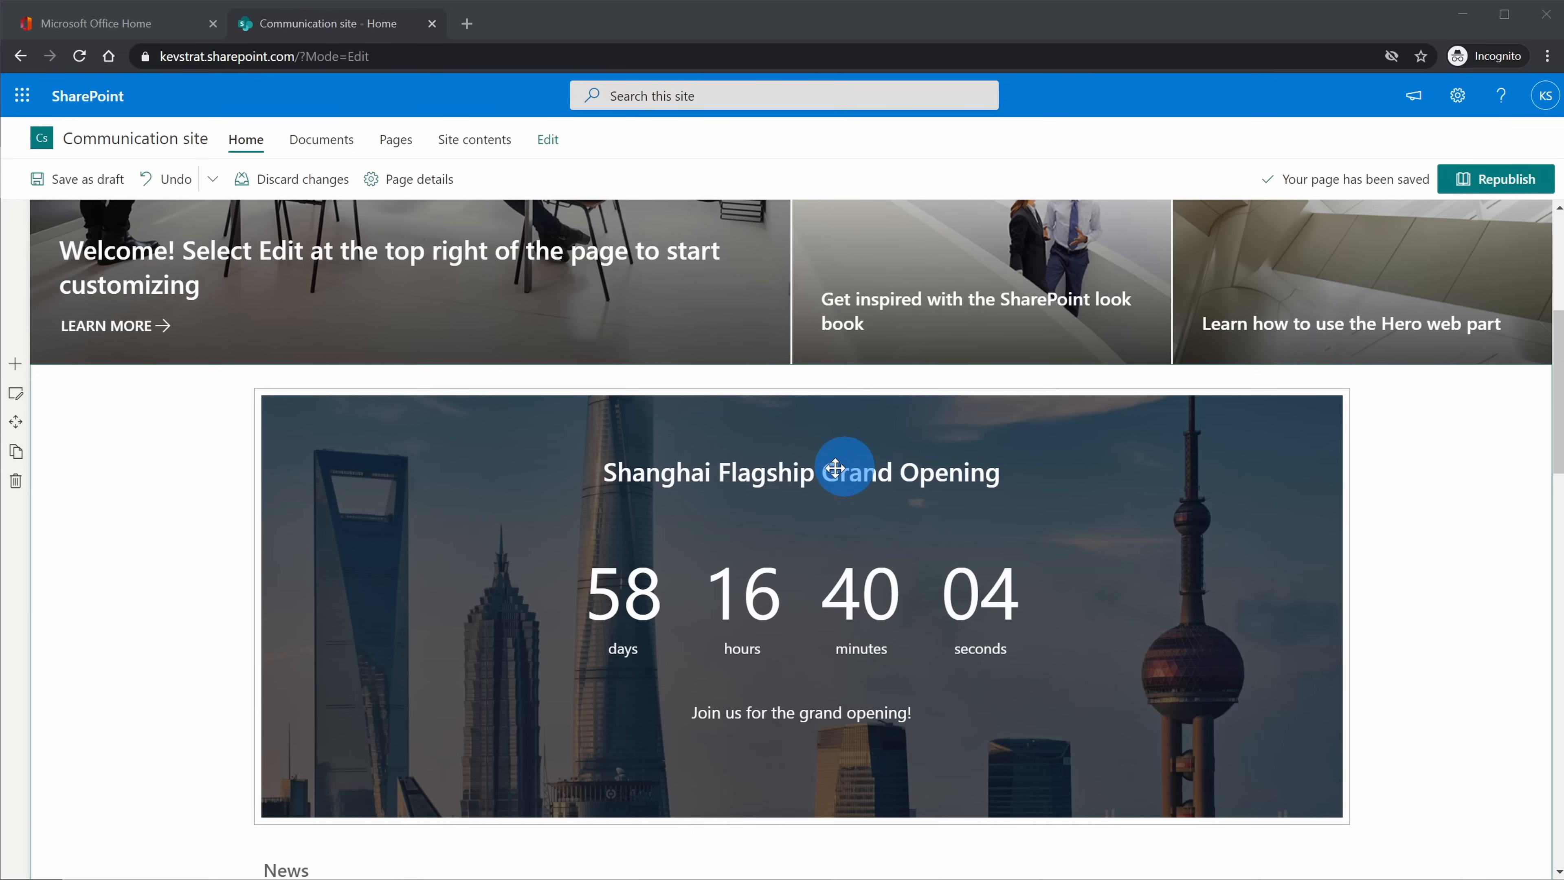
{"action": "left_click", "coordinate": [166, 503]}
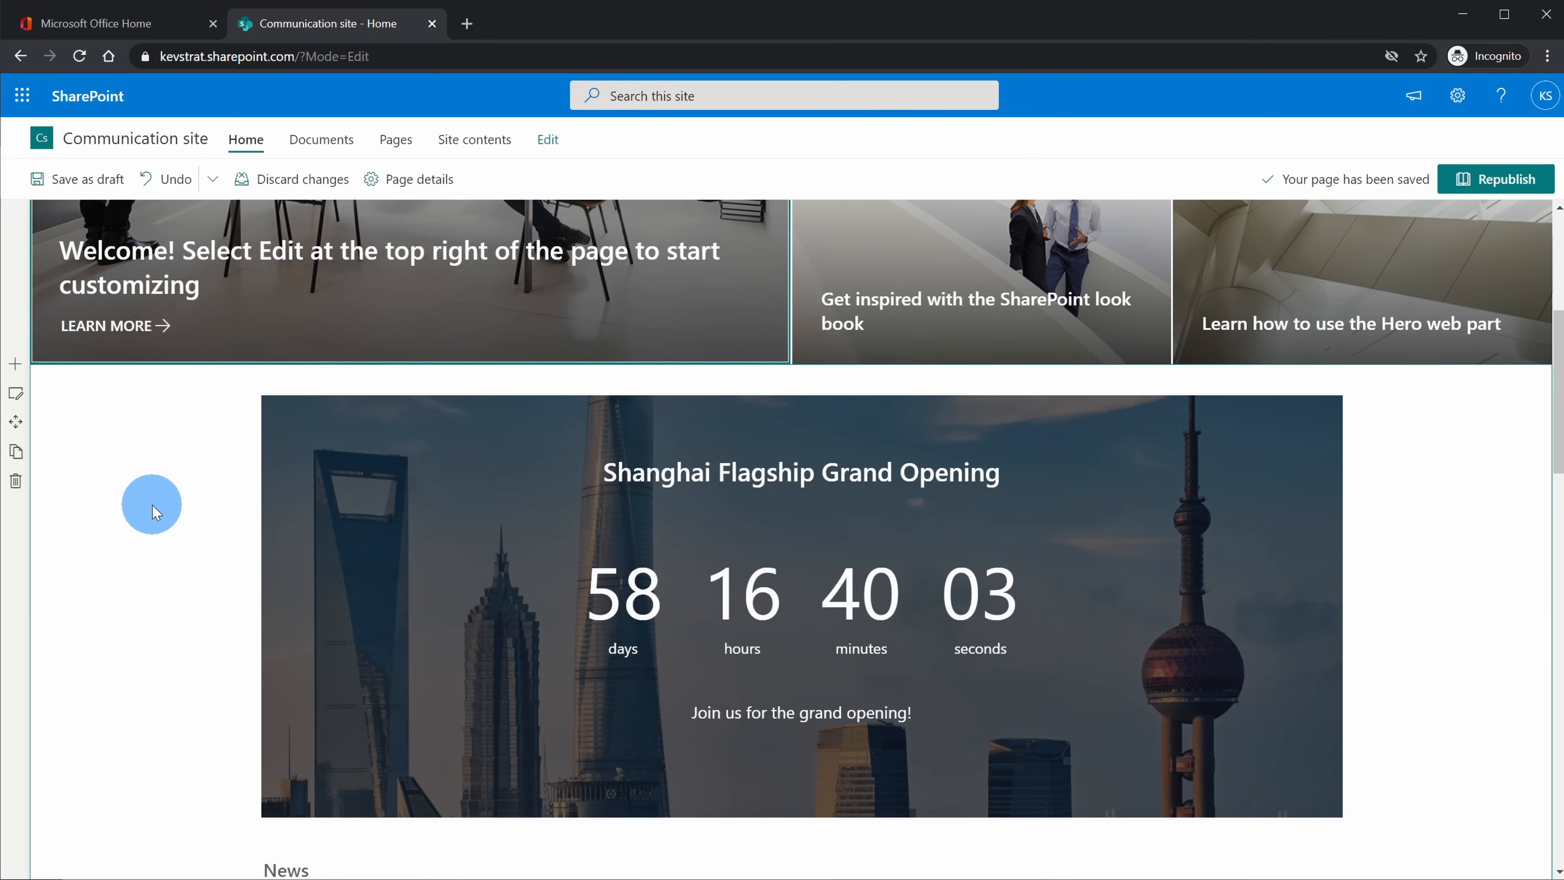
{"action": "left_click", "coordinate": [17, 394]}
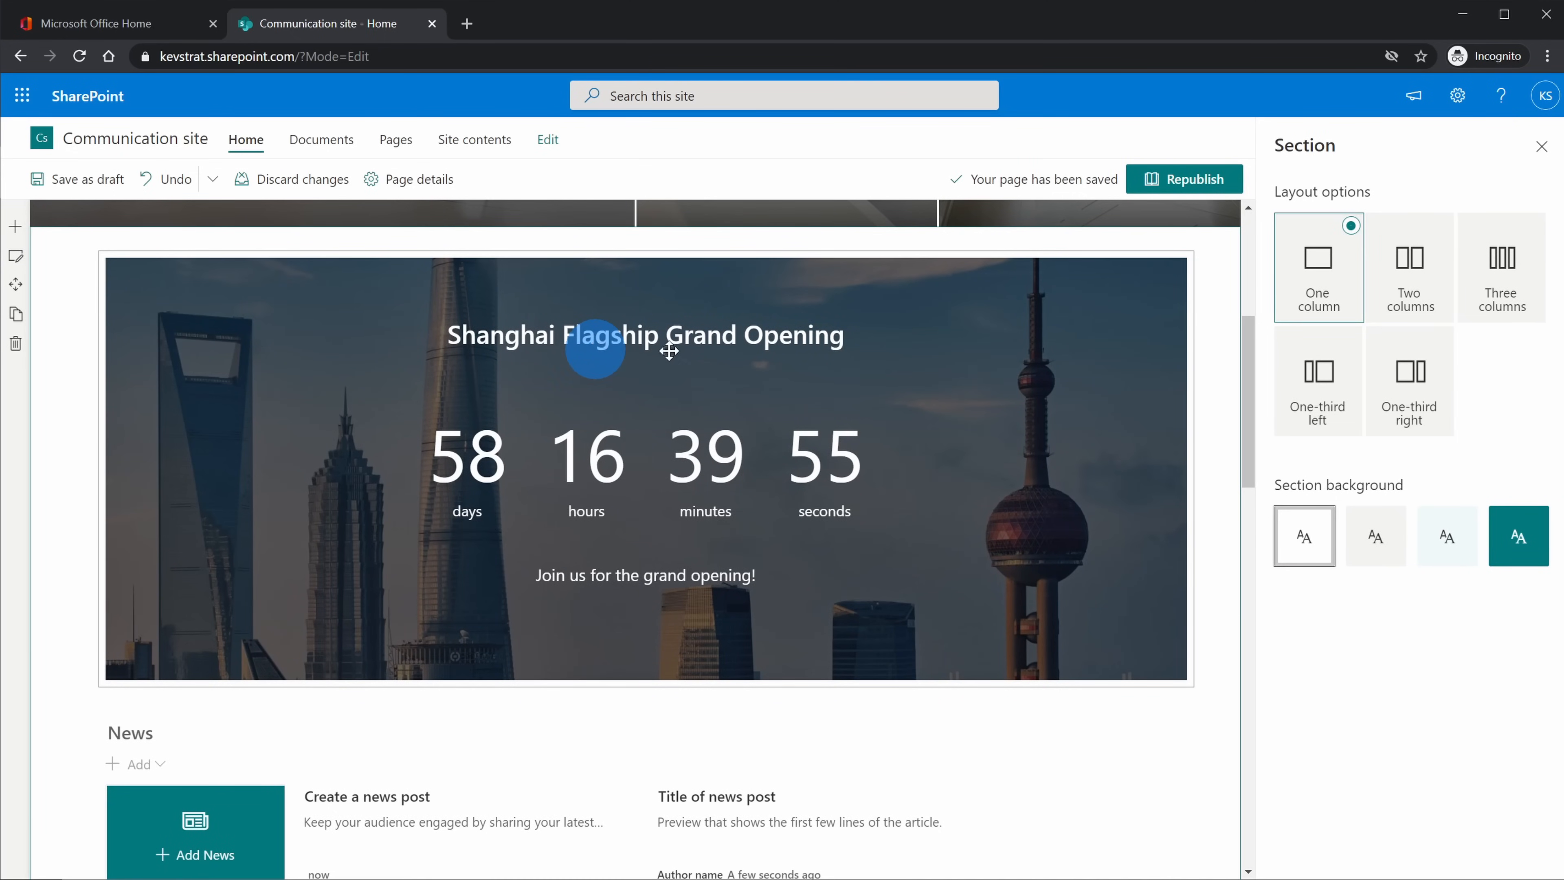
{"action": "left_click", "coordinate": [1411, 271]}
{"action": "scroll", "coordinate": [822, 510], "scroll_direction": "down", "scroll_amount": 15}
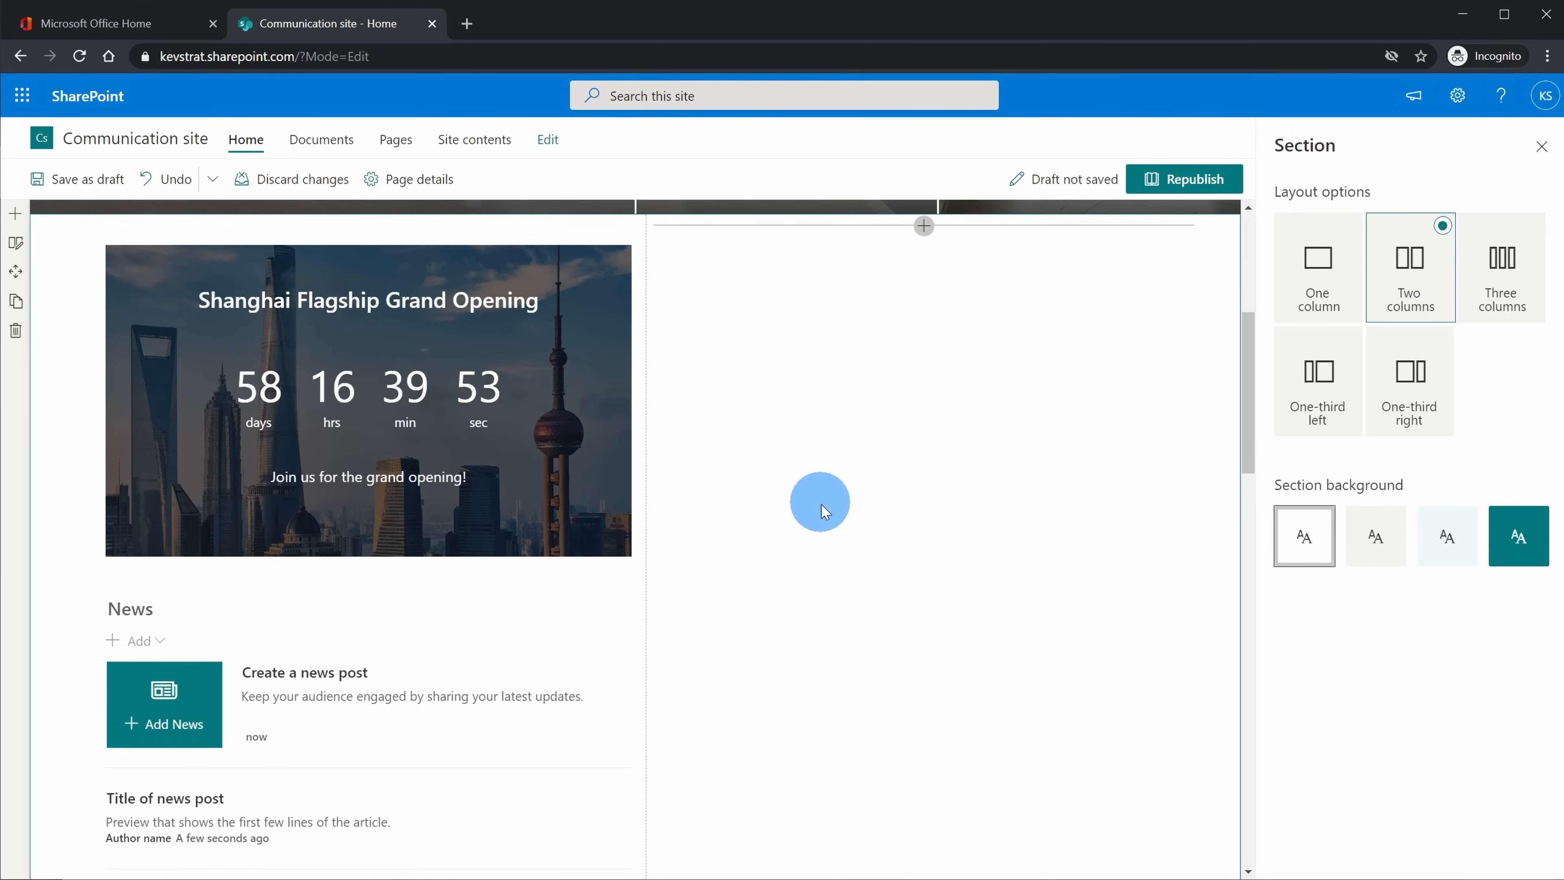
{"action": "scroll", "coordinate": [821, 510], "scroll_direction": "up", "scroll_amount": 7}
{"action": "scroll", "coordinate": [824, 518], "scroll_direction": "up", "scroll_amount": 8}
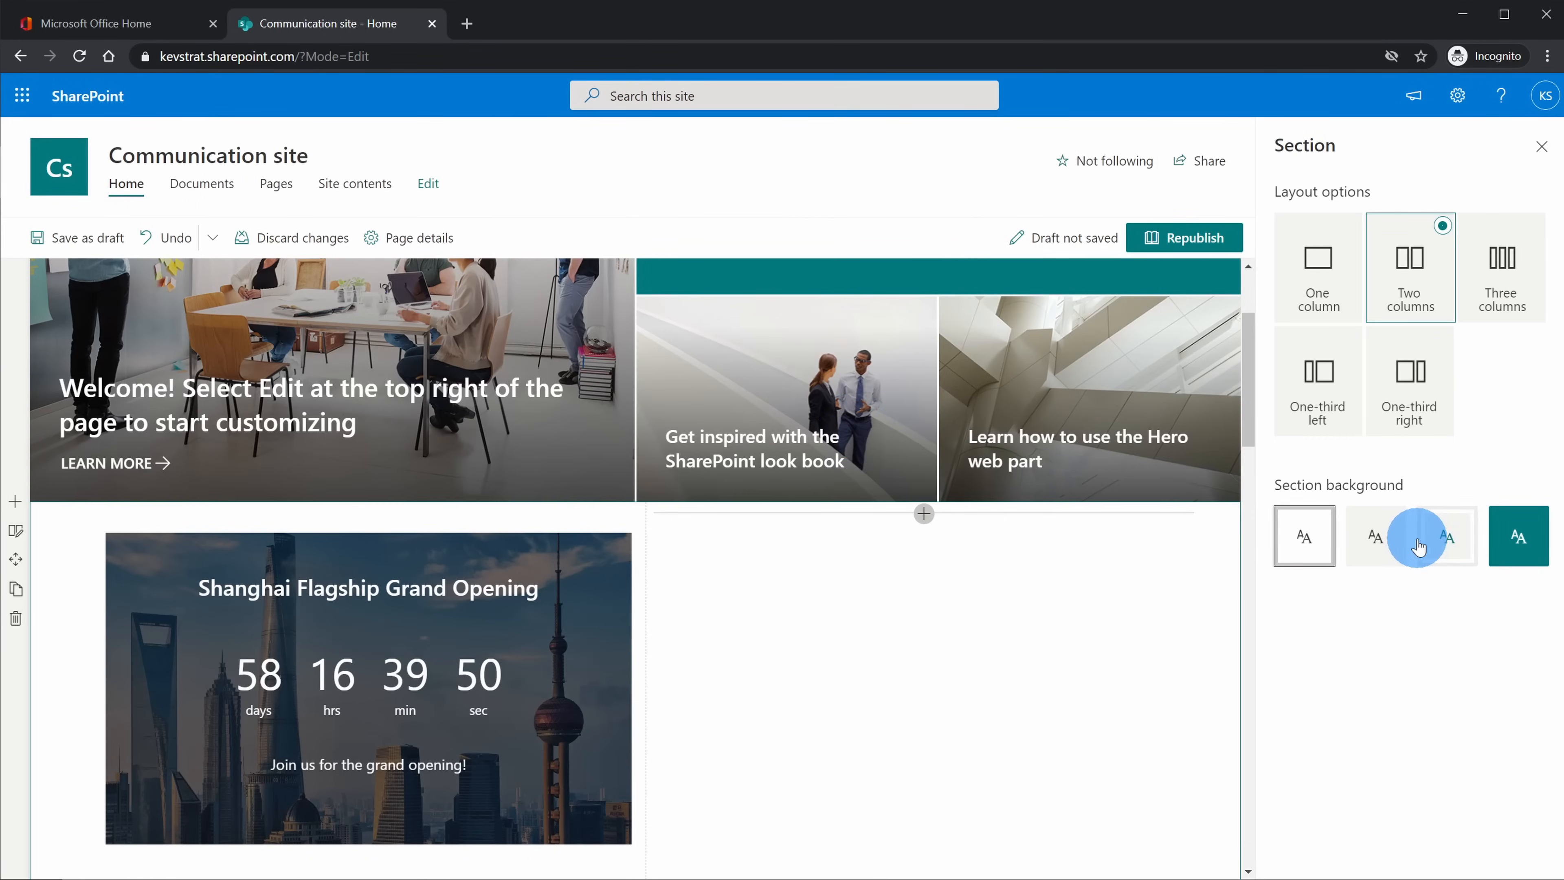
{"action": "left_click", "coordinate": [1420, 545]}
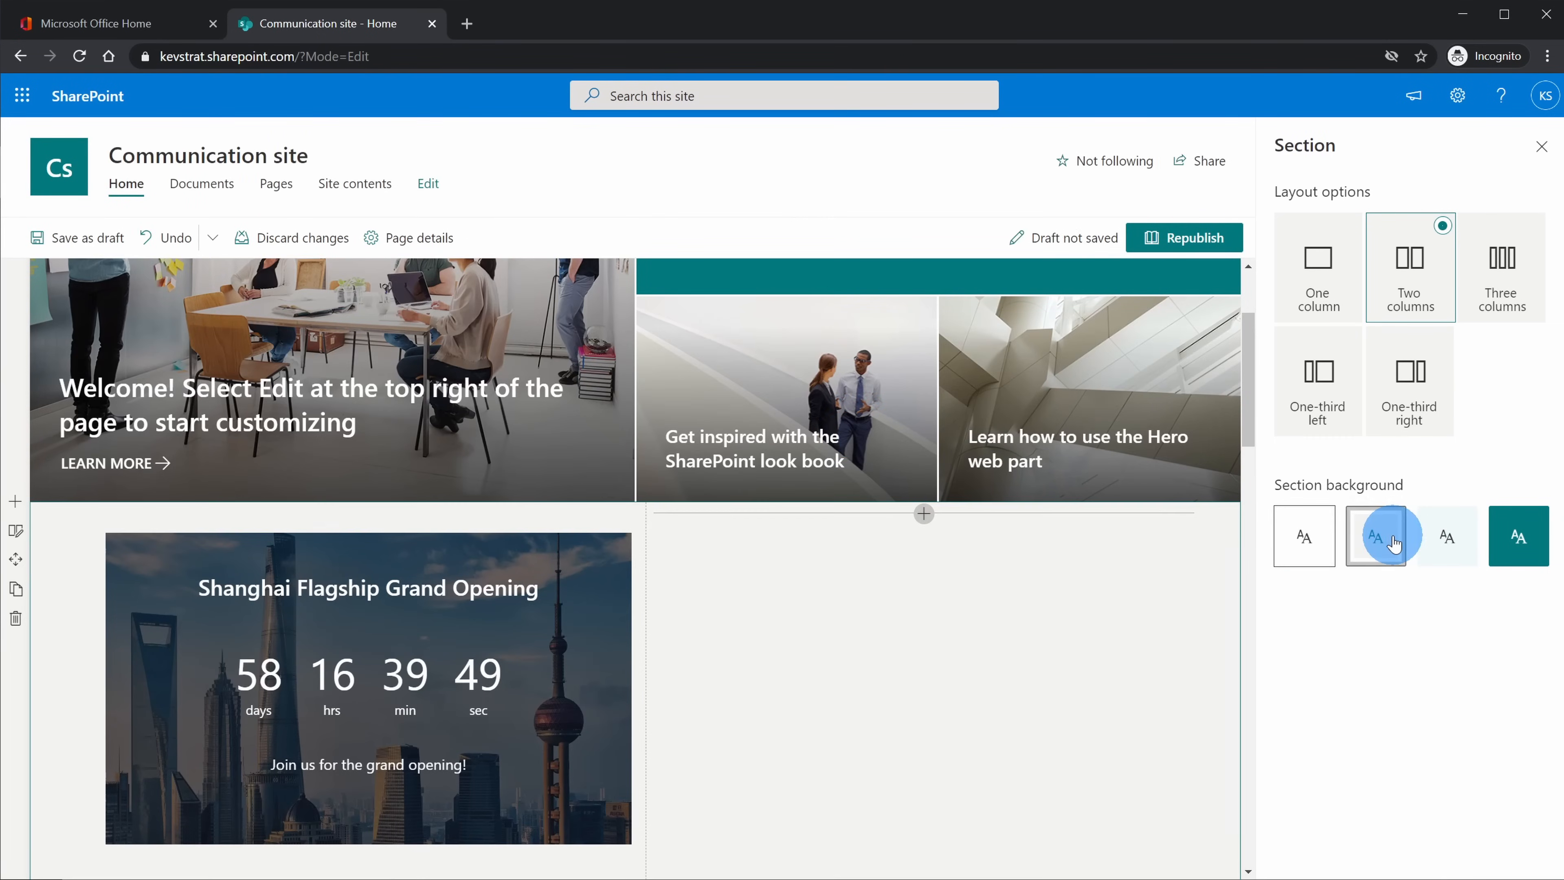
{"action": "left_click", "coordinate": [1287, 538]}
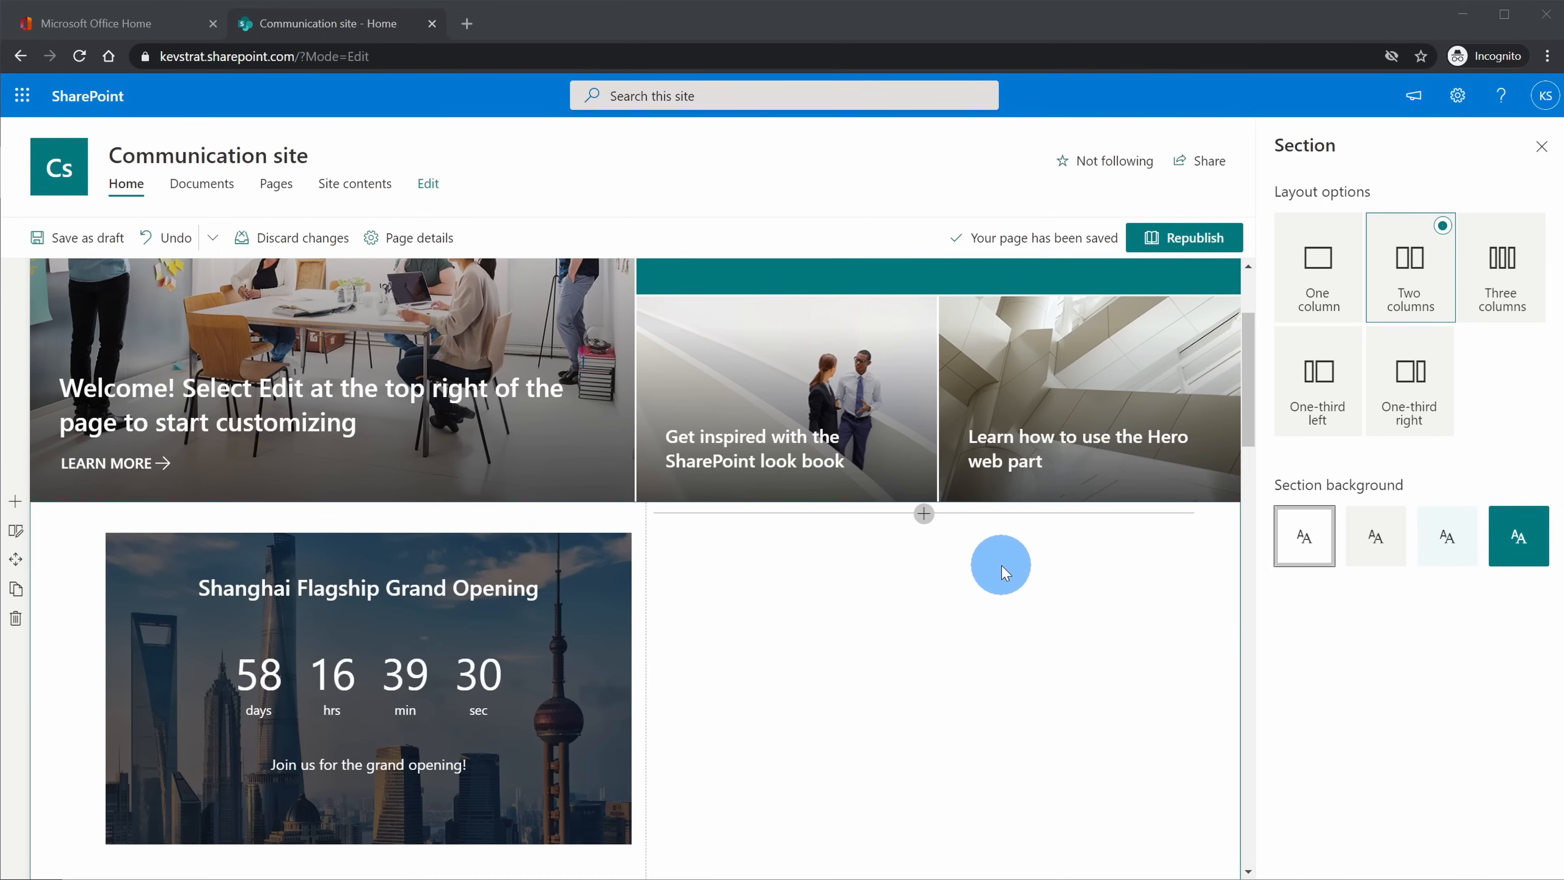
- Add a Twitter web part to the section's empty second column
{"action": "scroll", "coordinate": [998, 554], "scroll_direction": "down", "scroll_amount": 3}
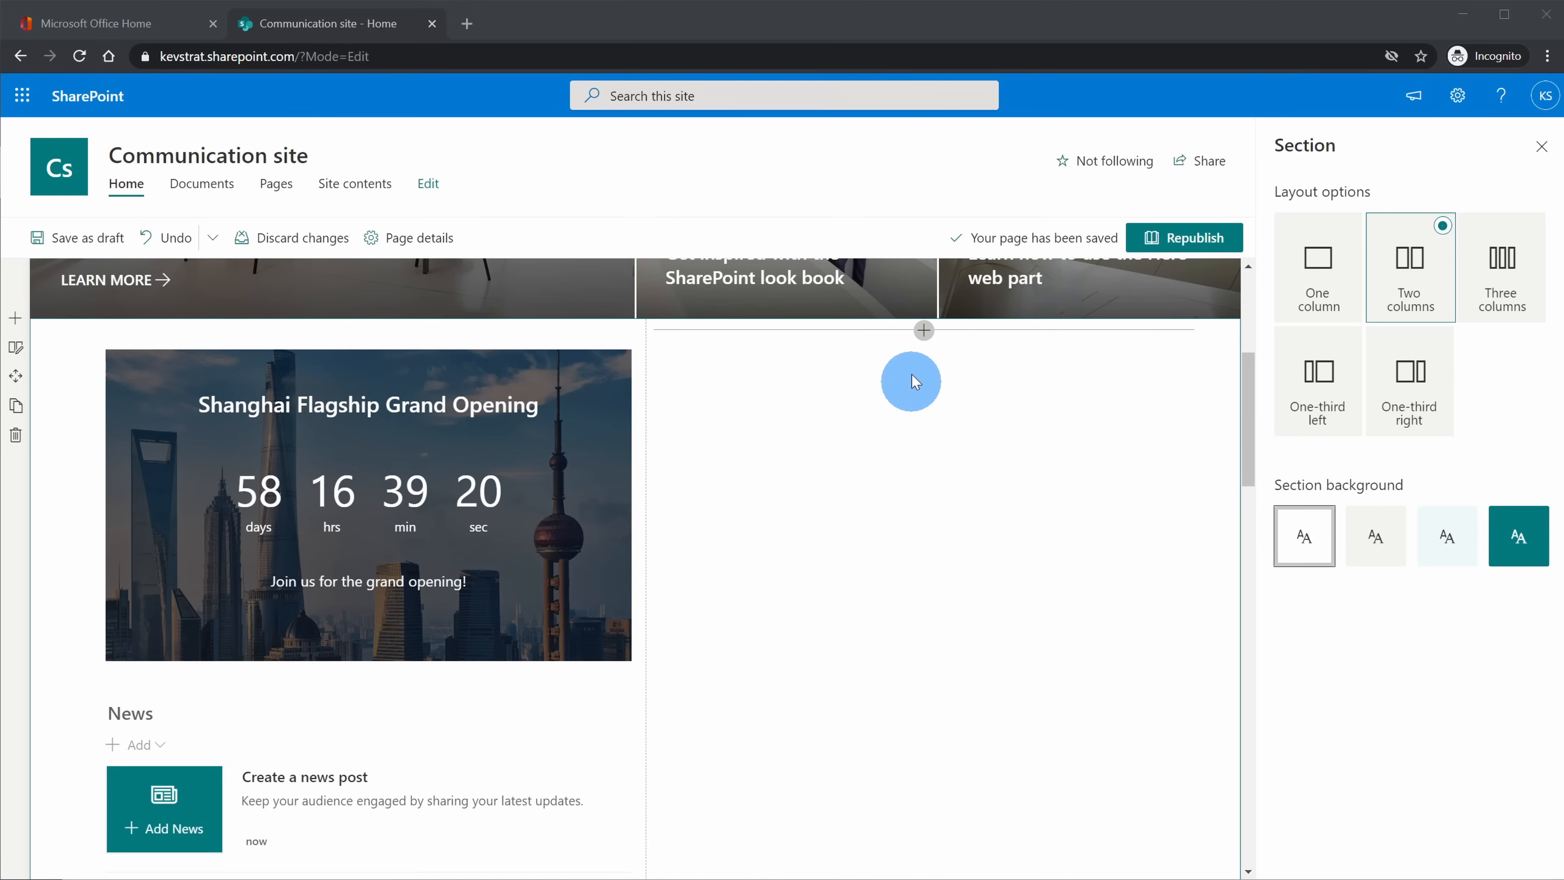
{"action": "left_click", "coordinate": [924, 330]}
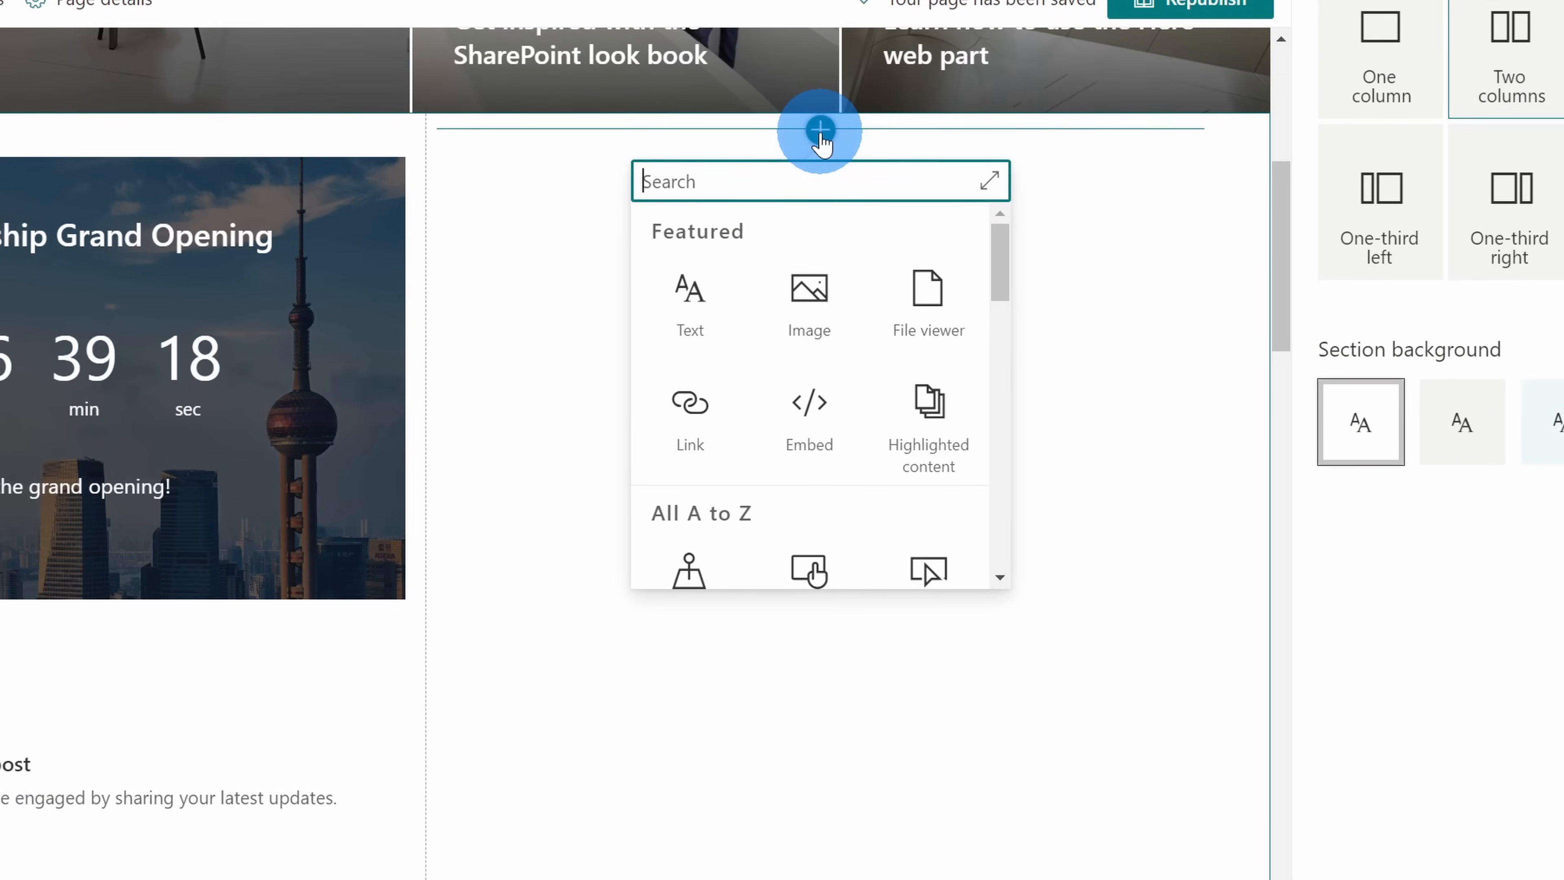
{"action": "type", "text": "r"}
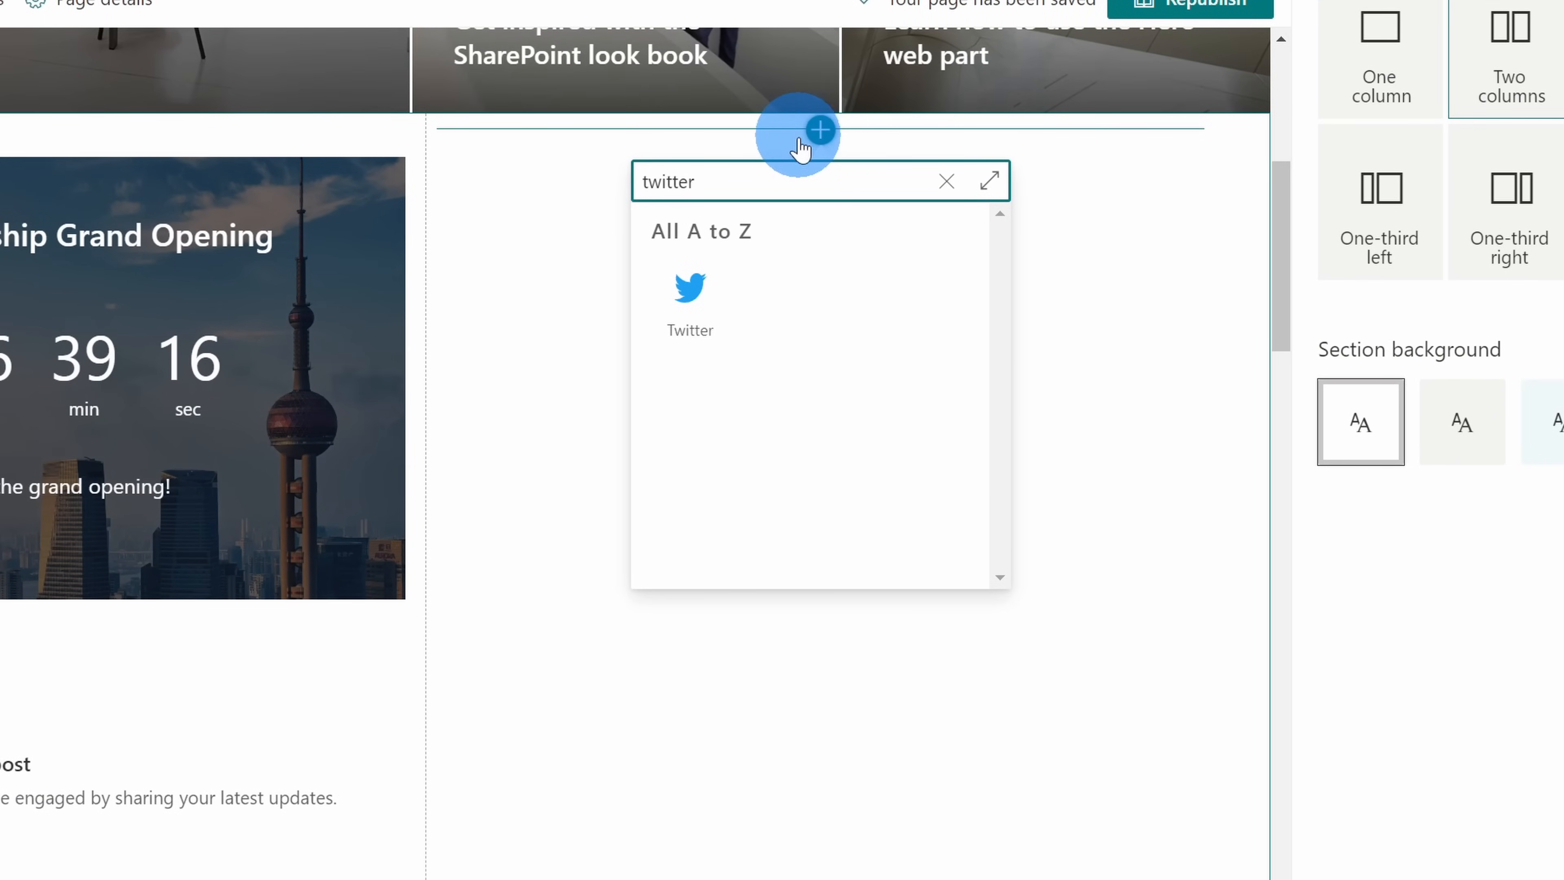
{"action": "left_click", "coordinate": [708, 311]}
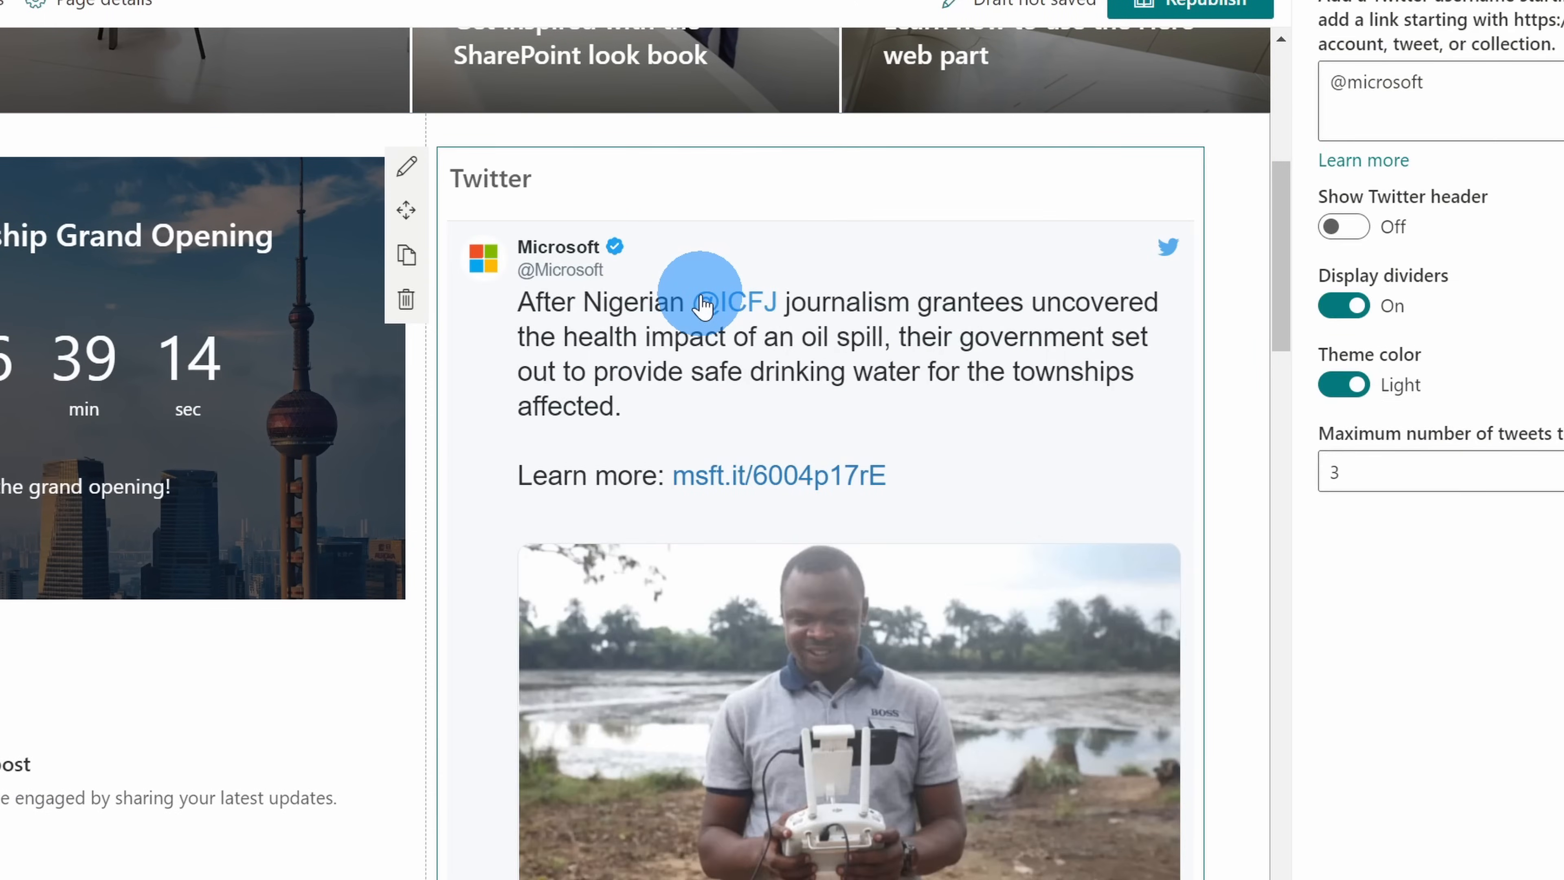
- Enter the presenter's own Twitter username as the account whose tweets the Twitter web part shows
{"action": "left_click", "coordinate": [1522, 119]}
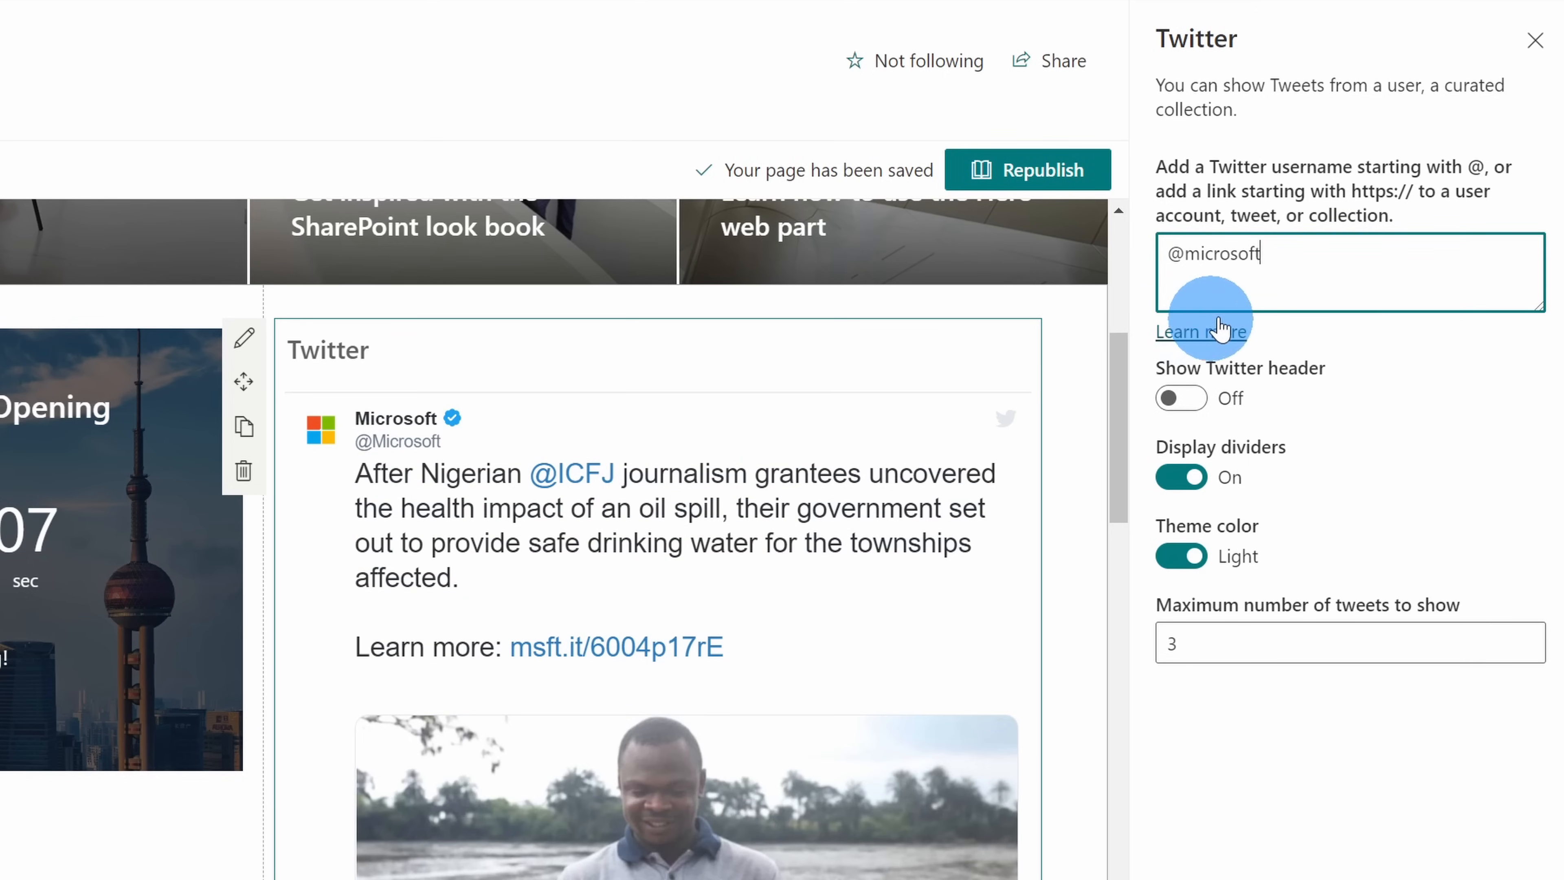
{"action": "left_click_drag", "start_coordinate": [1293, 253], "coordinate": [1167, 256]}
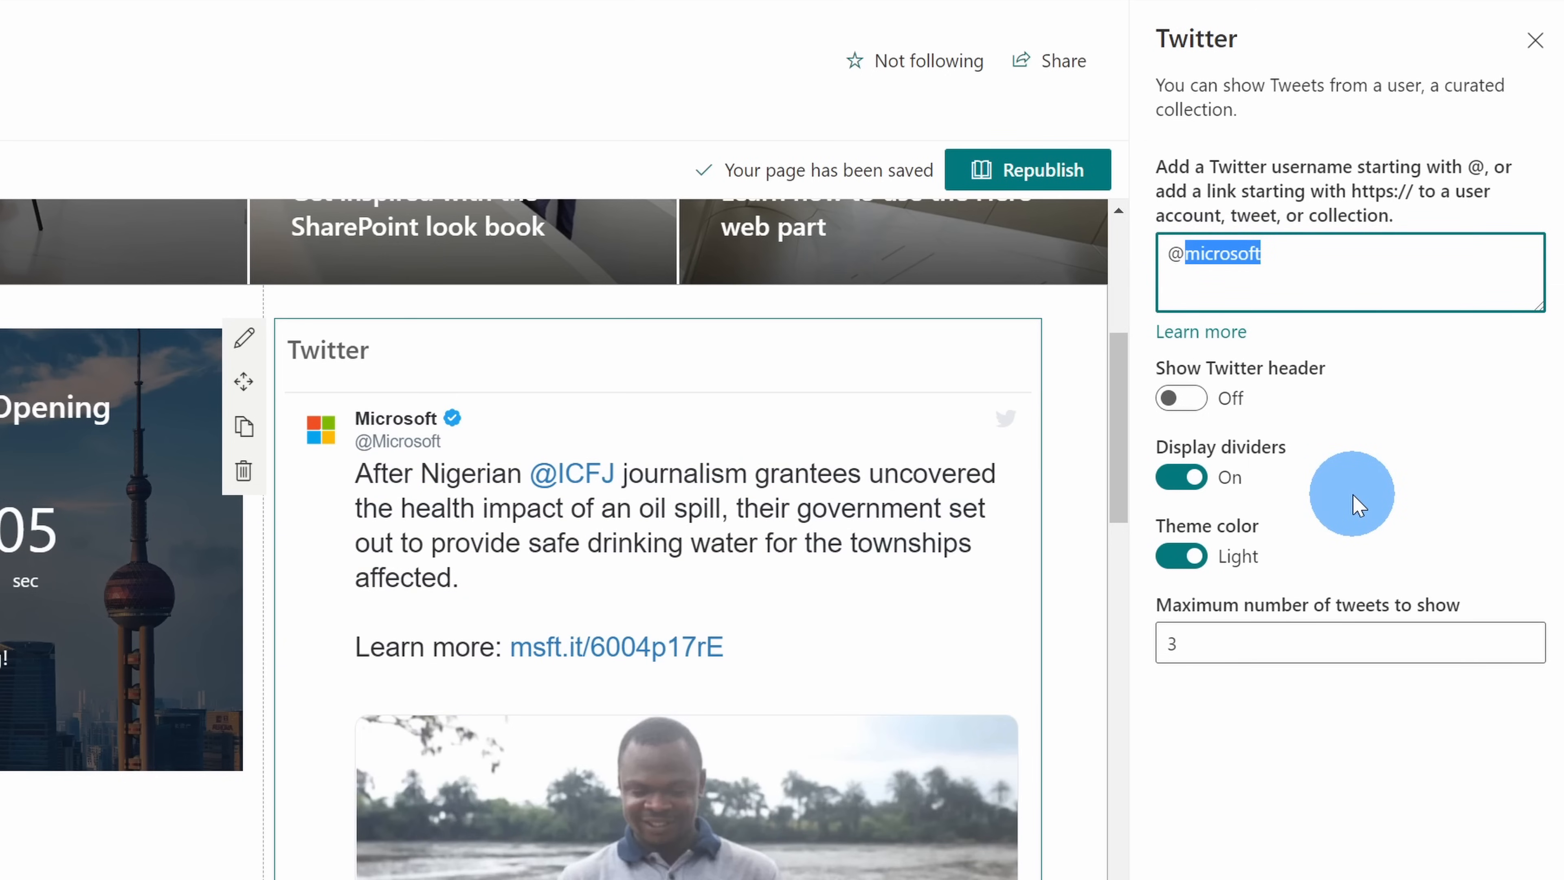
{"action": "type", "text": "@kevstrat"}
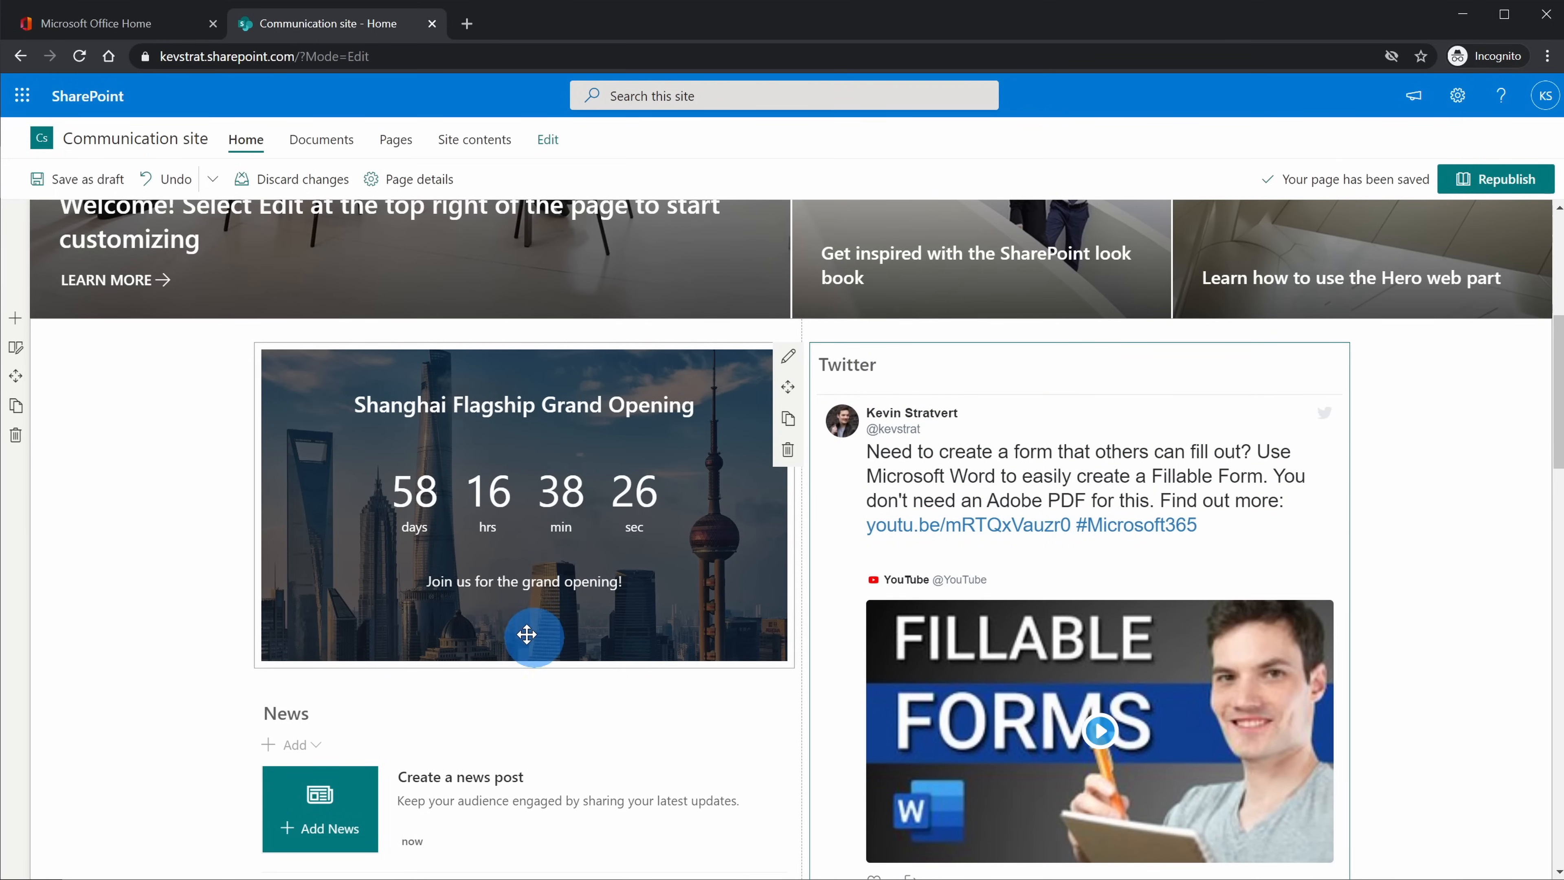
- Examine the site's look options, browsing the SharePoint themes and the header settings, and try the Compact header layout
{"action": "scroll", "coordinate": [523, 632], "scroll_direction": "up", "scroll_amount": 10}
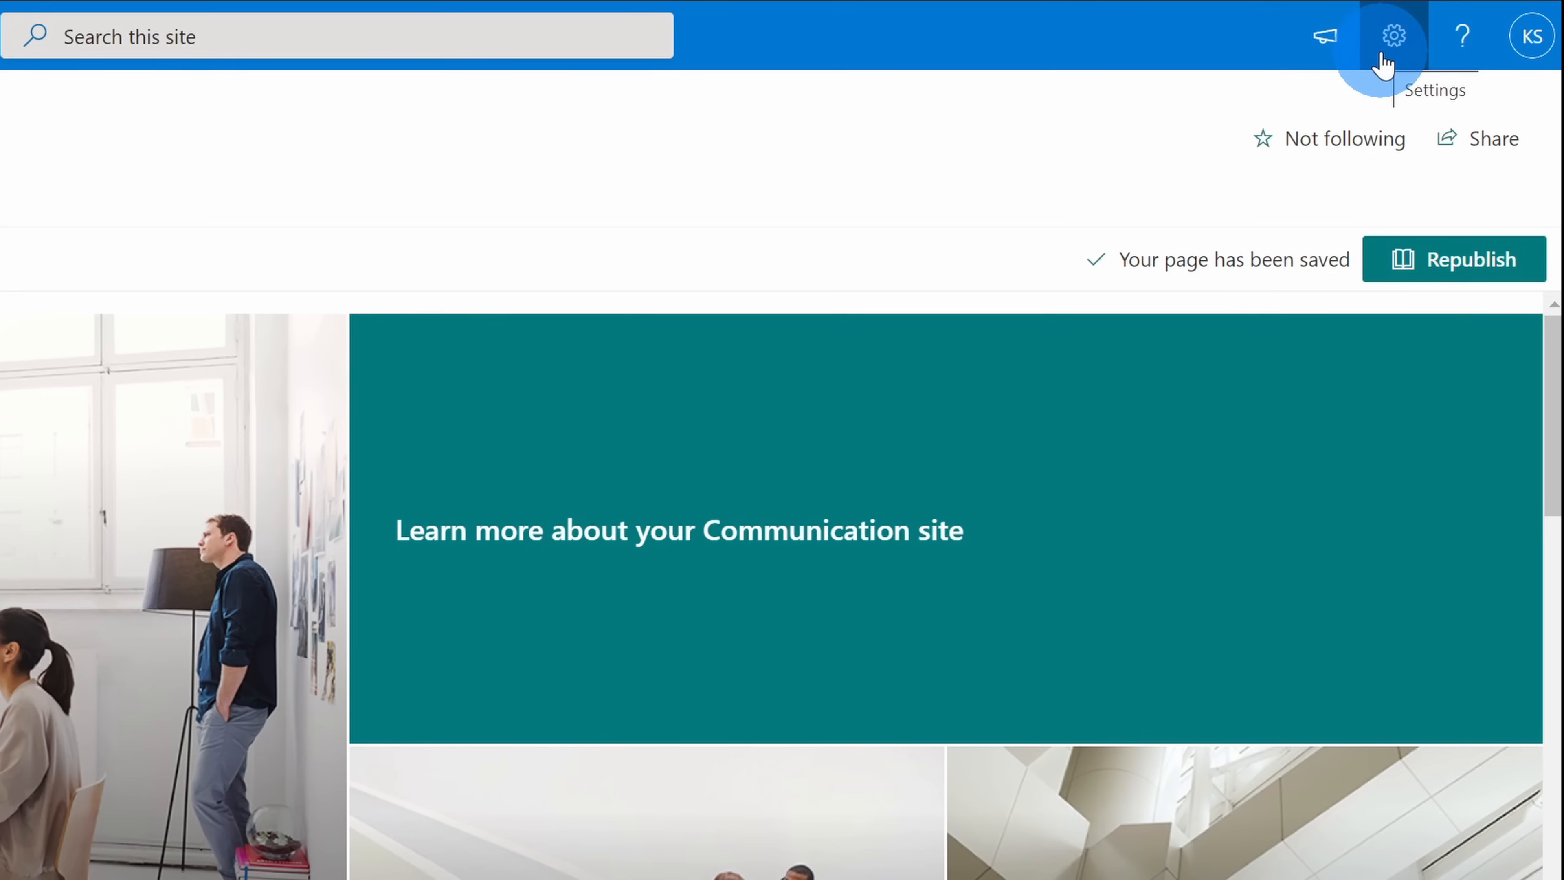
{"action": "left_click", "coordinate": [1383, 59]}
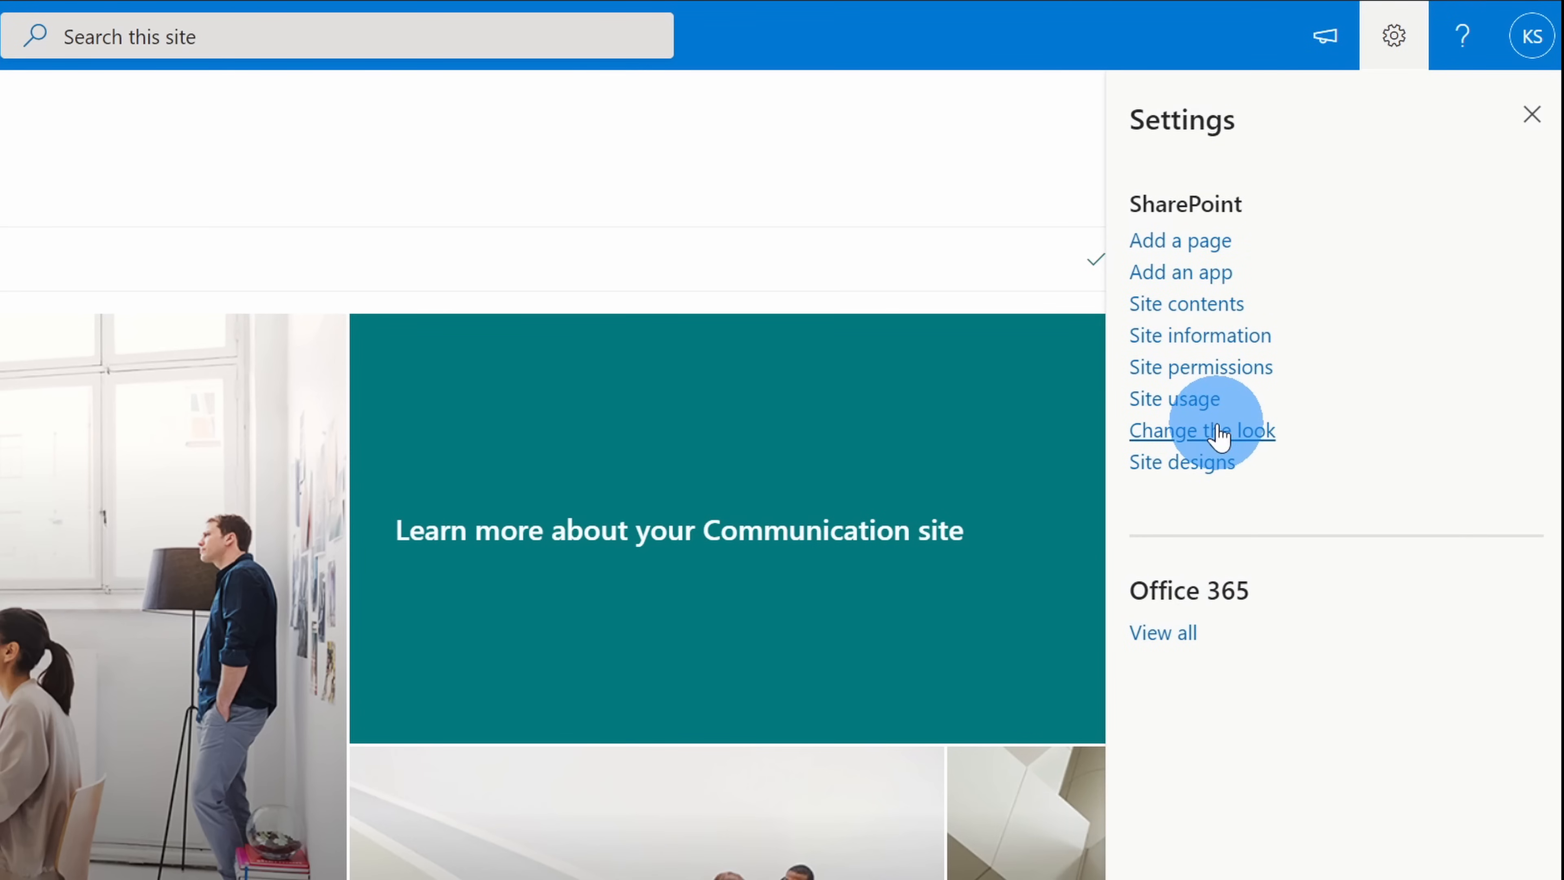
{"action": "left_click", "coordinate": [1225, 439]}
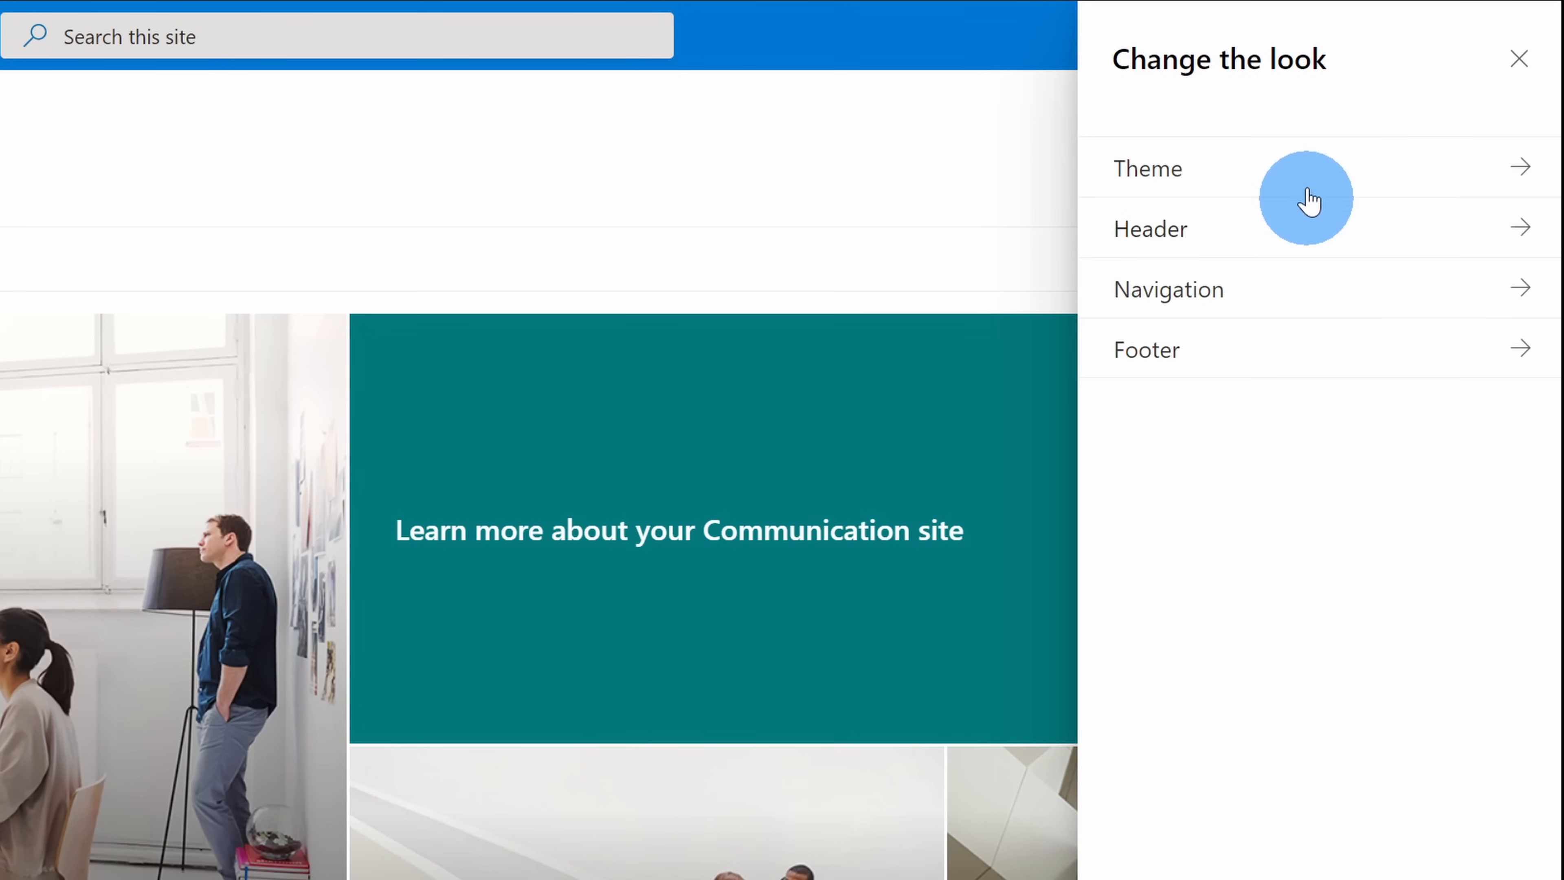
{"action": "left_click", "coordinate": [1306, 170]}
{"action": "scroll", "coordinate": [1268, 686], "scroll_direction": "down", "scroll_amount": 1}
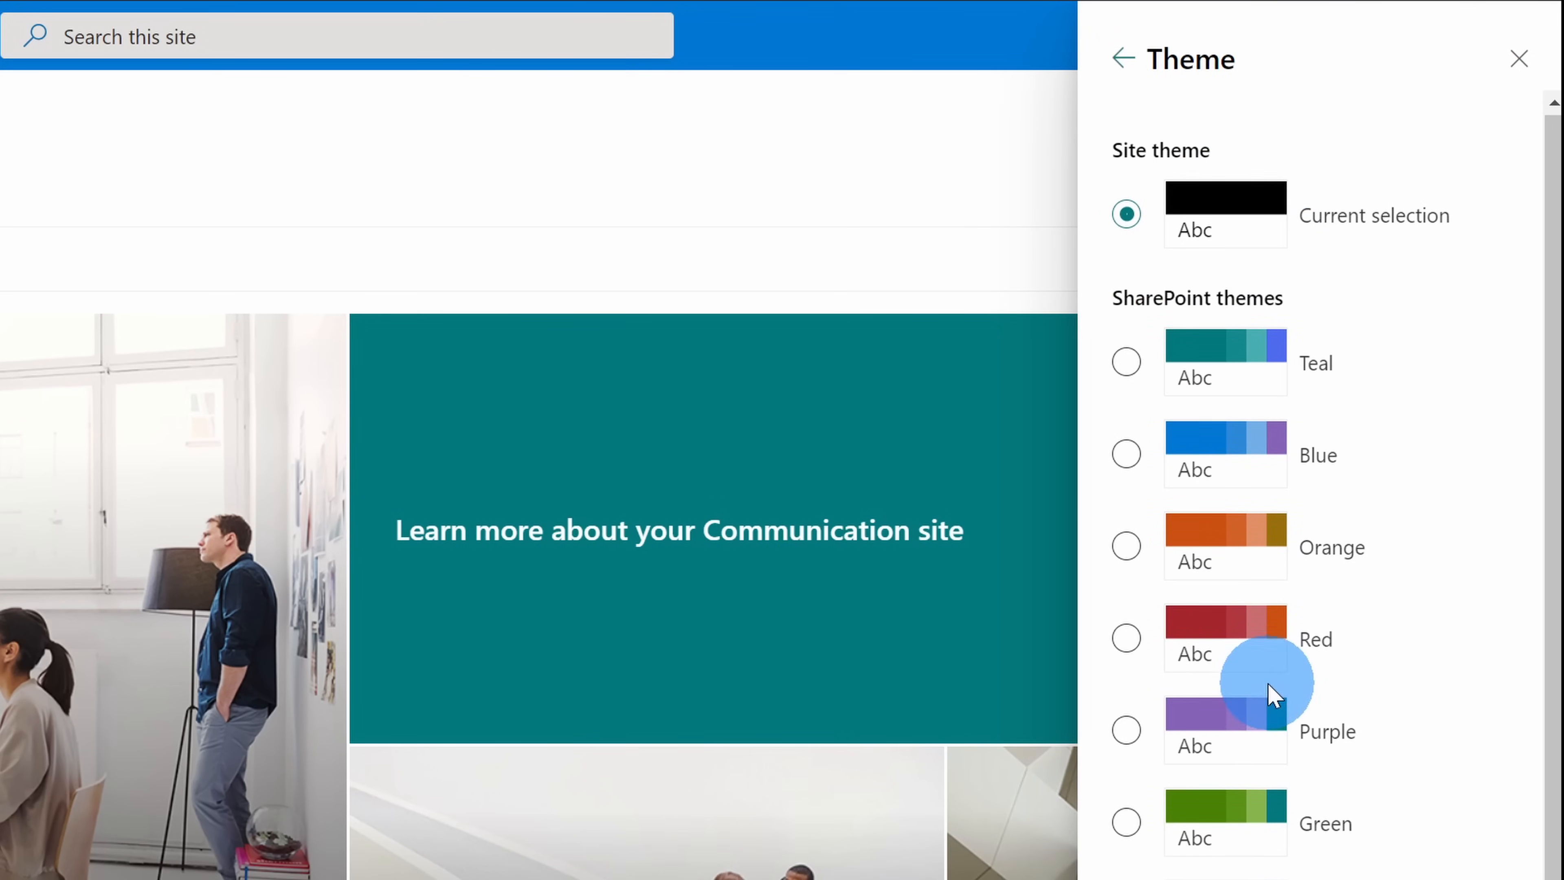
{"action": "left_click", "coordinate": [1132, 58]}
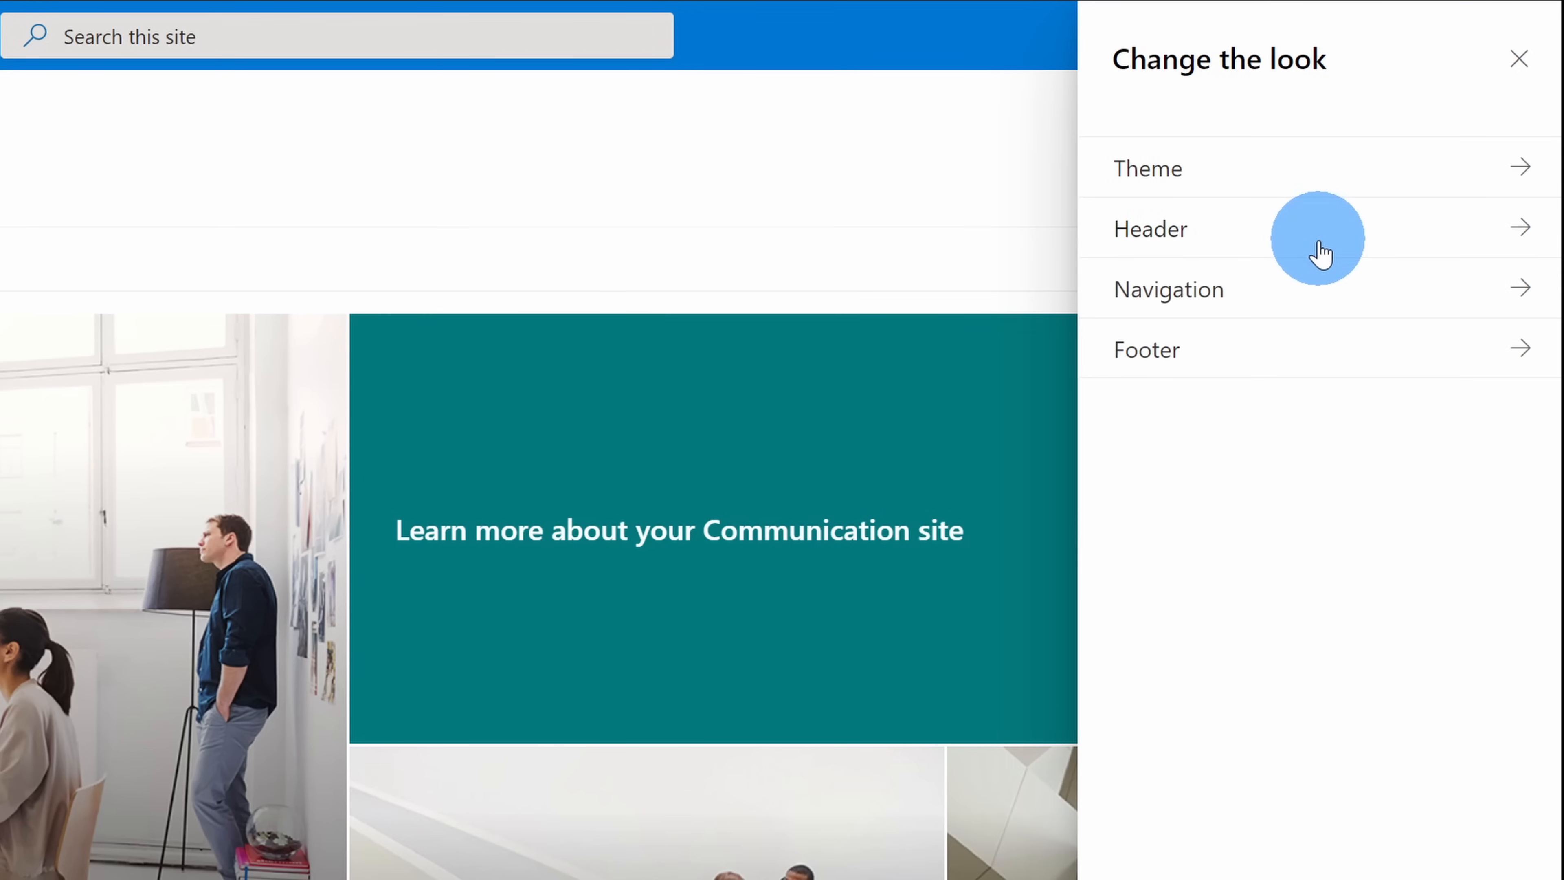
{"action": "left_click", "coordinate": [1321, 239]}
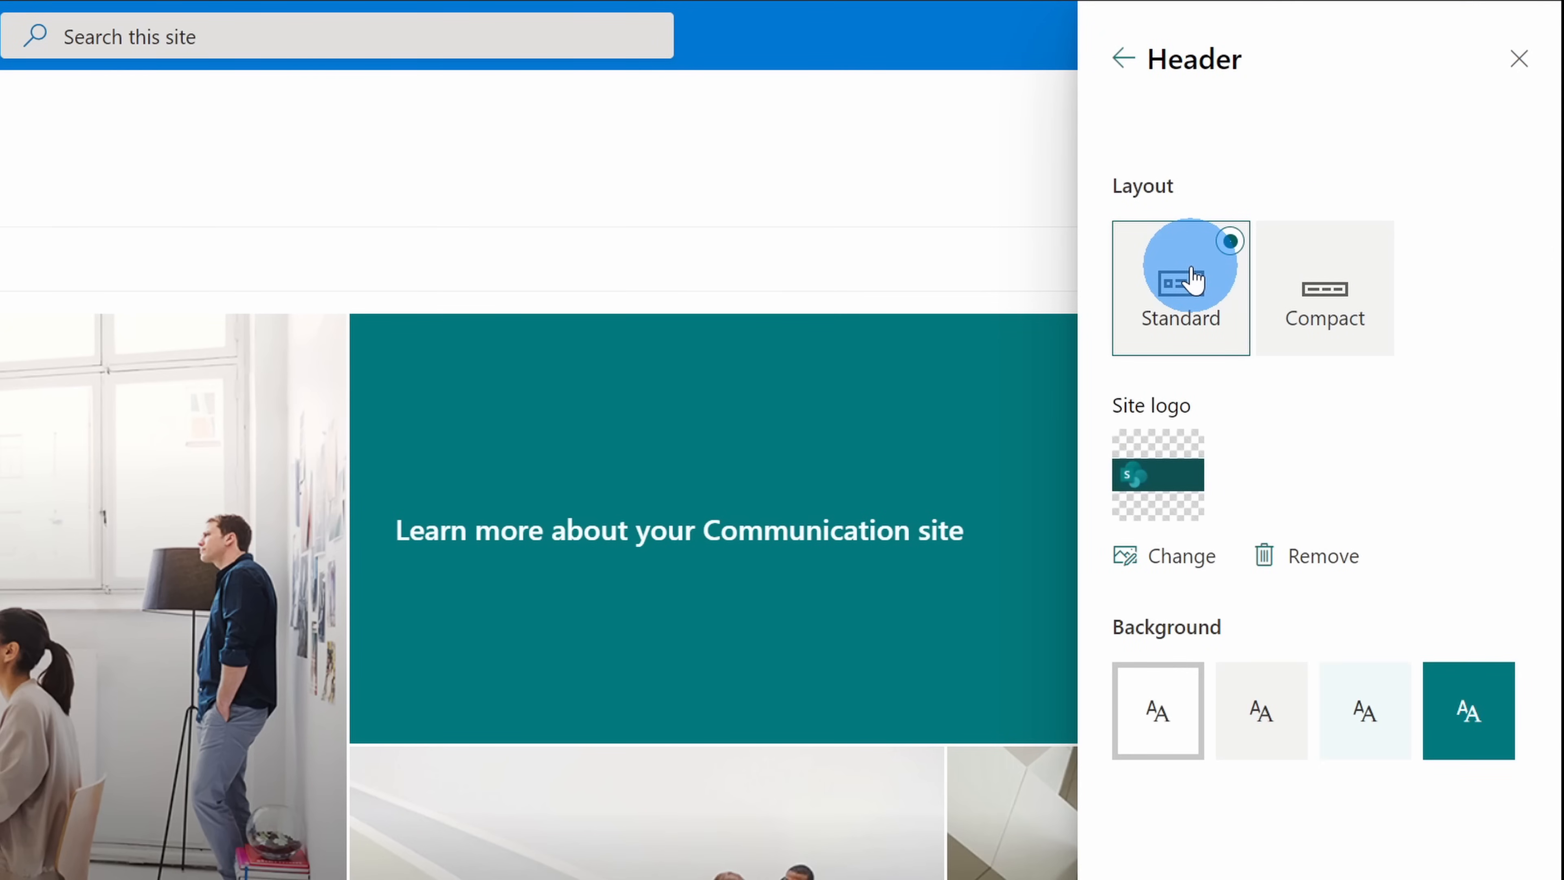
{"action": "left_click", "coordinate": [1320, 286]}
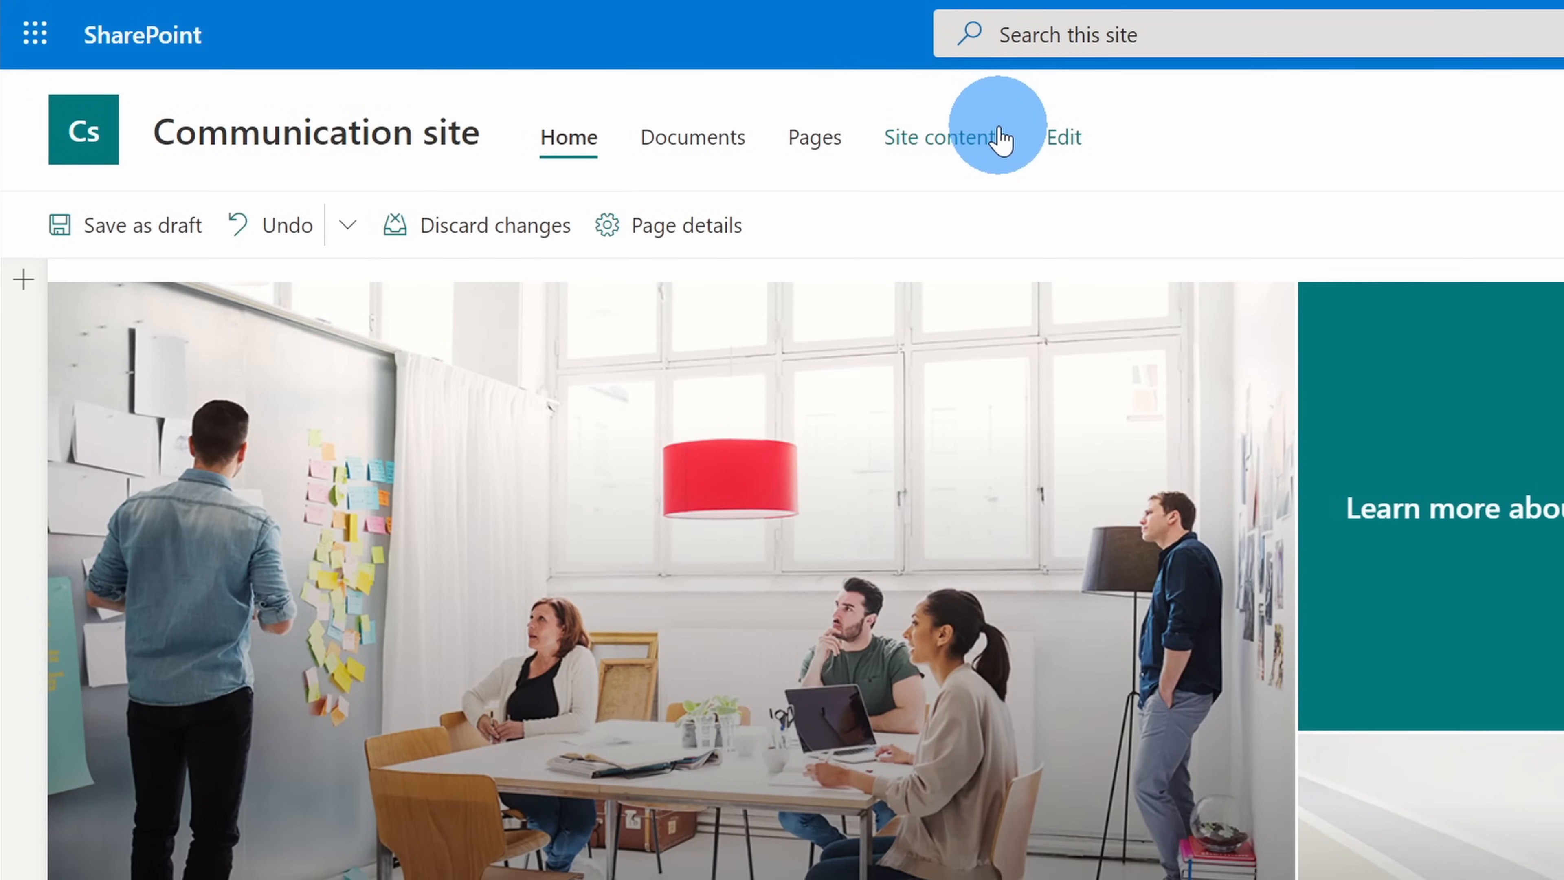
- Add a link to the presenter's website, labelled with the presenter's name, to the site navigation, save it, and republish the page
{"action": "left_click", "coordinate": [1064, 140]}
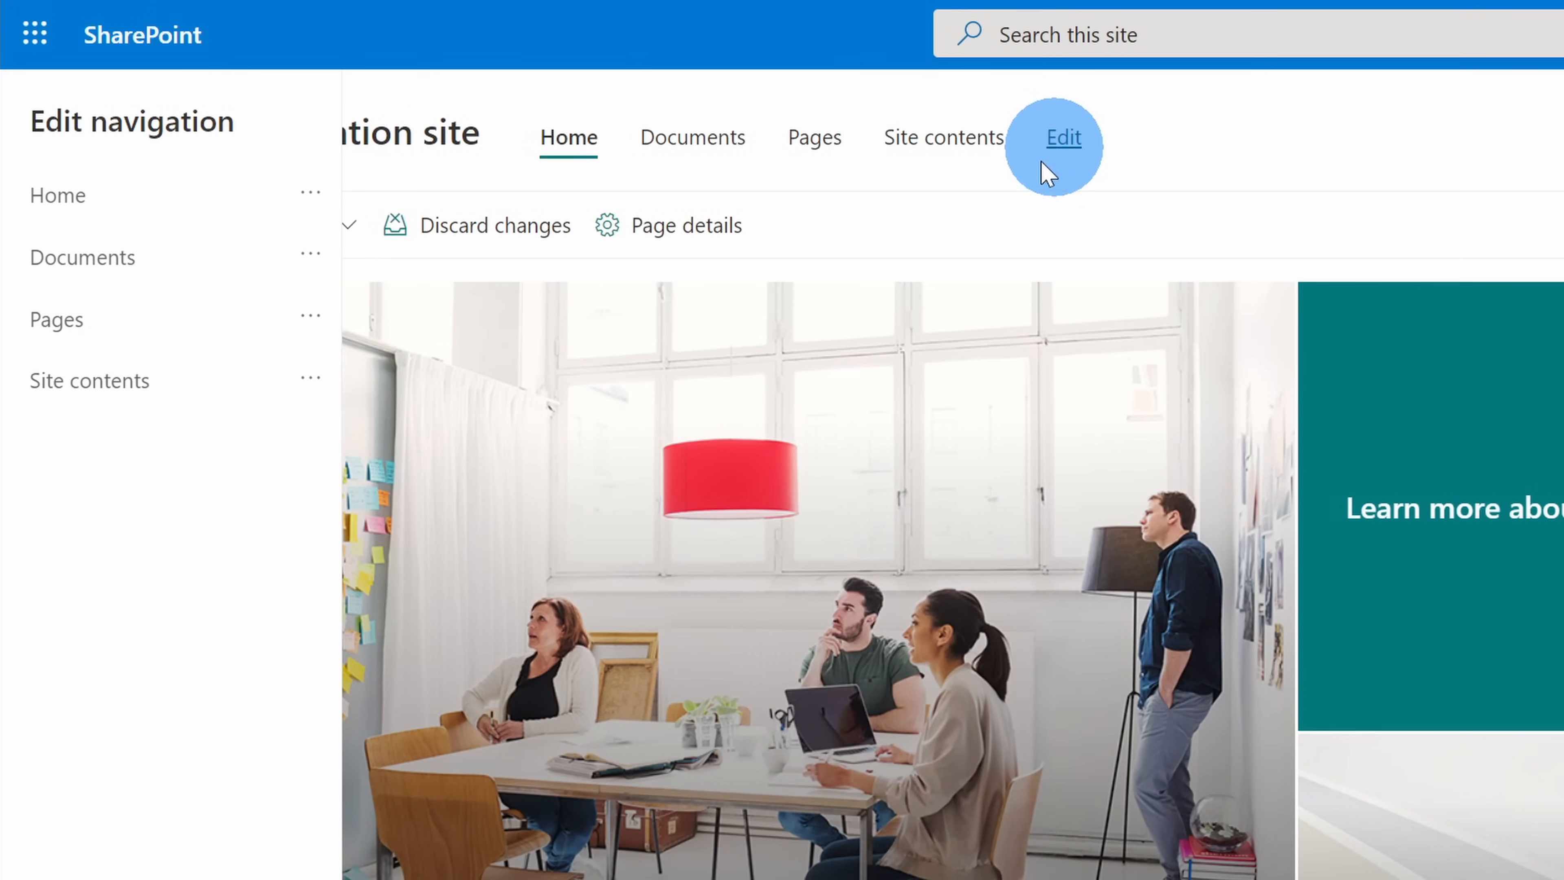
{"action": "mouse_move", "coordinate": [140, 417]}
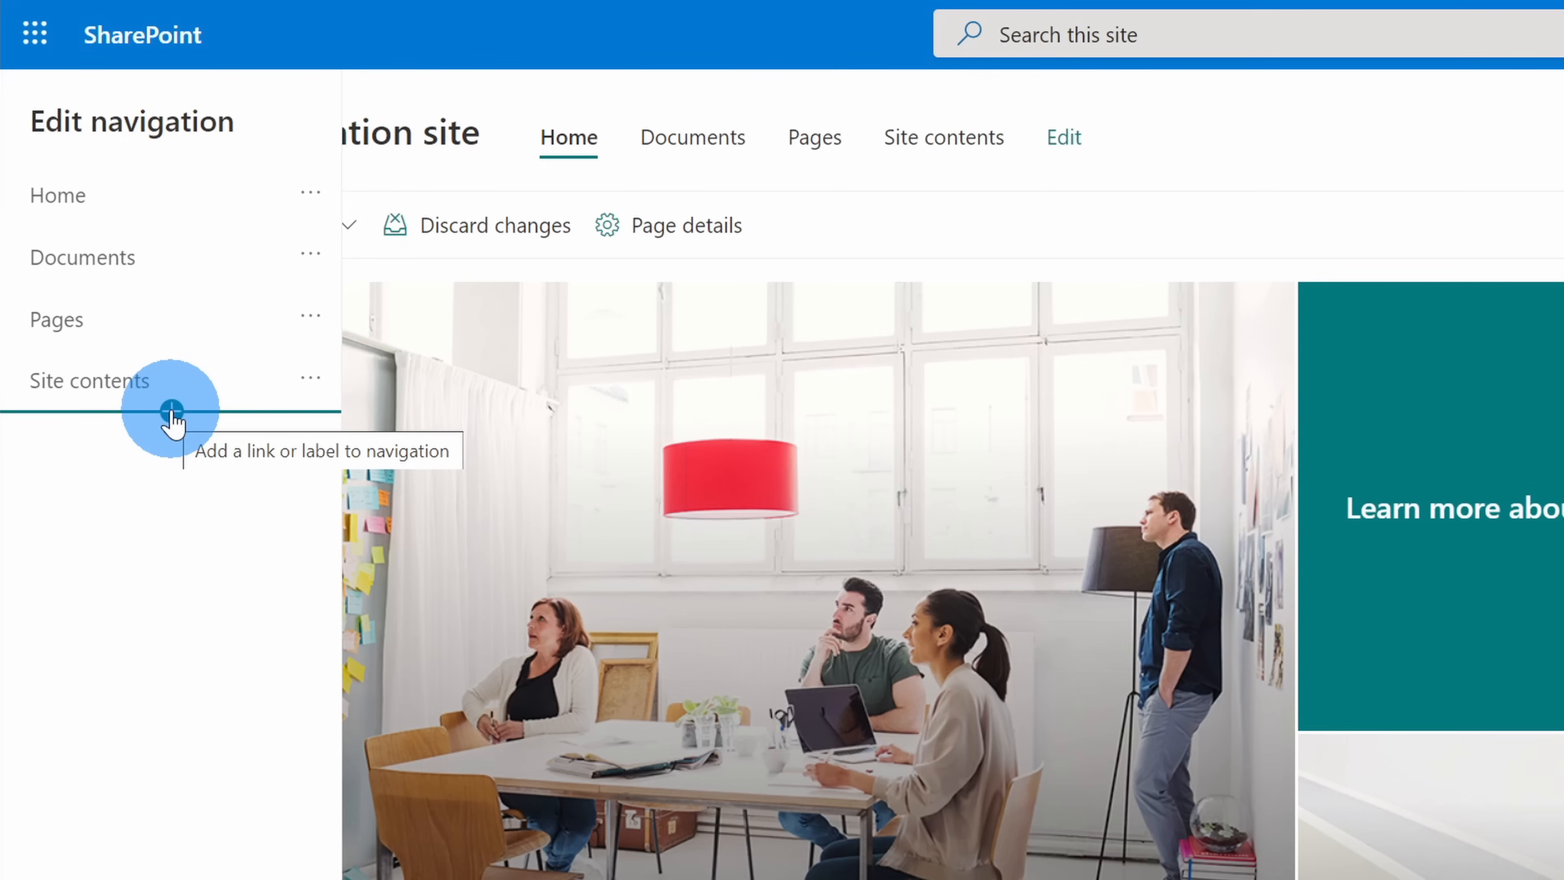
{"action": "left_click", "coordinate": [172, 412]}
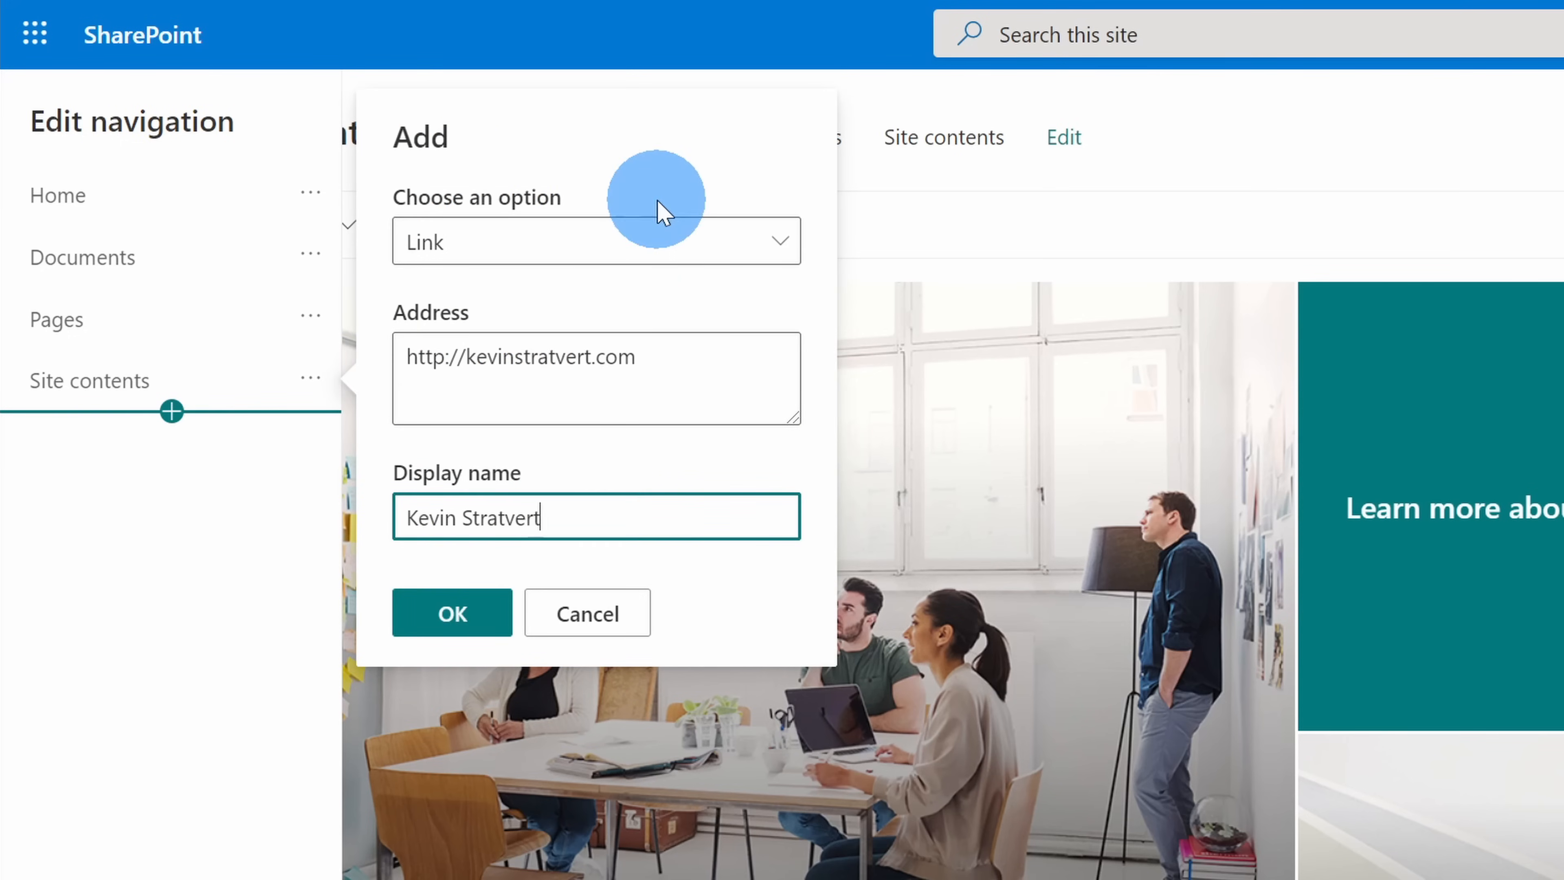
{"action": "left_click", "coordinate": [448, 616]}
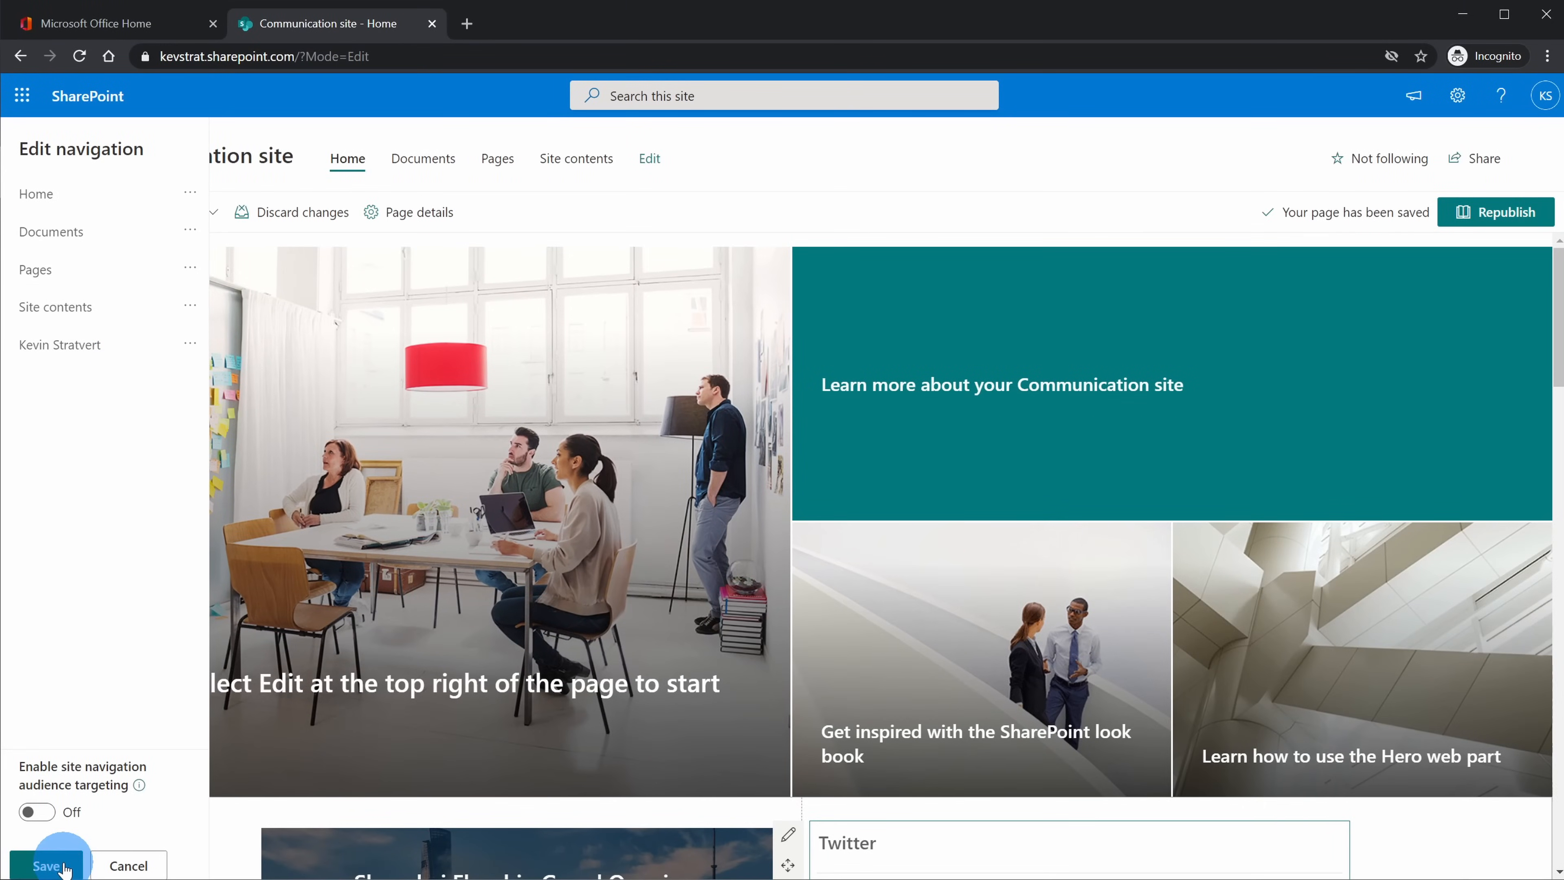
{"action": "left_click", "coordinate": [37, 863]}
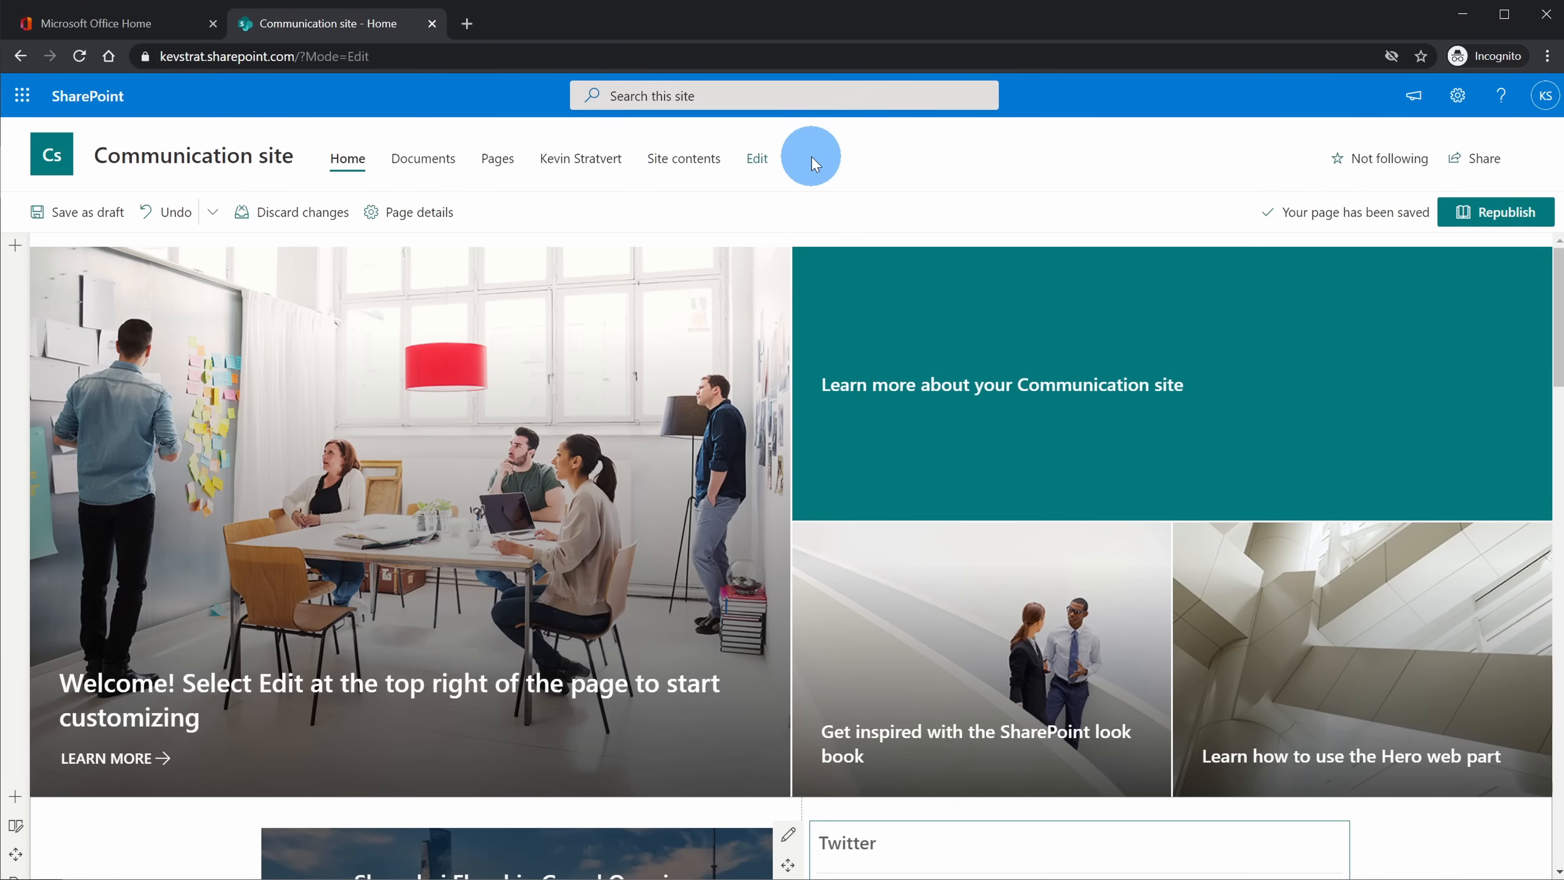
{"action": "left_click", "coordinate": [1484, 216]}
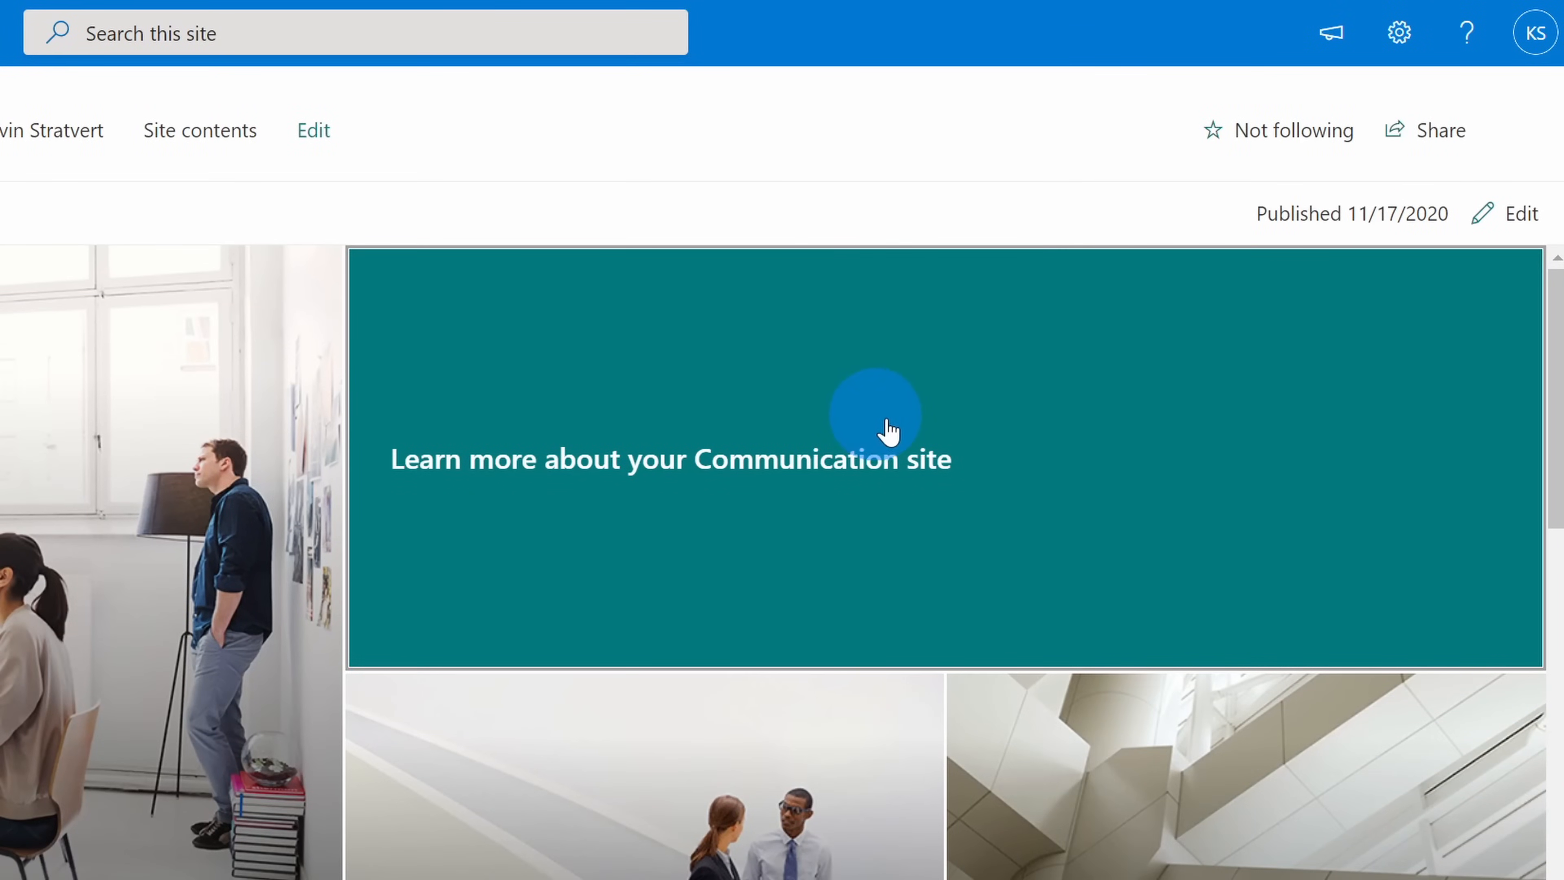
- Review the site permissions for the site owners, site members and site visitors groups
{"action": "left_click", "coordinate": [1399, 39]}
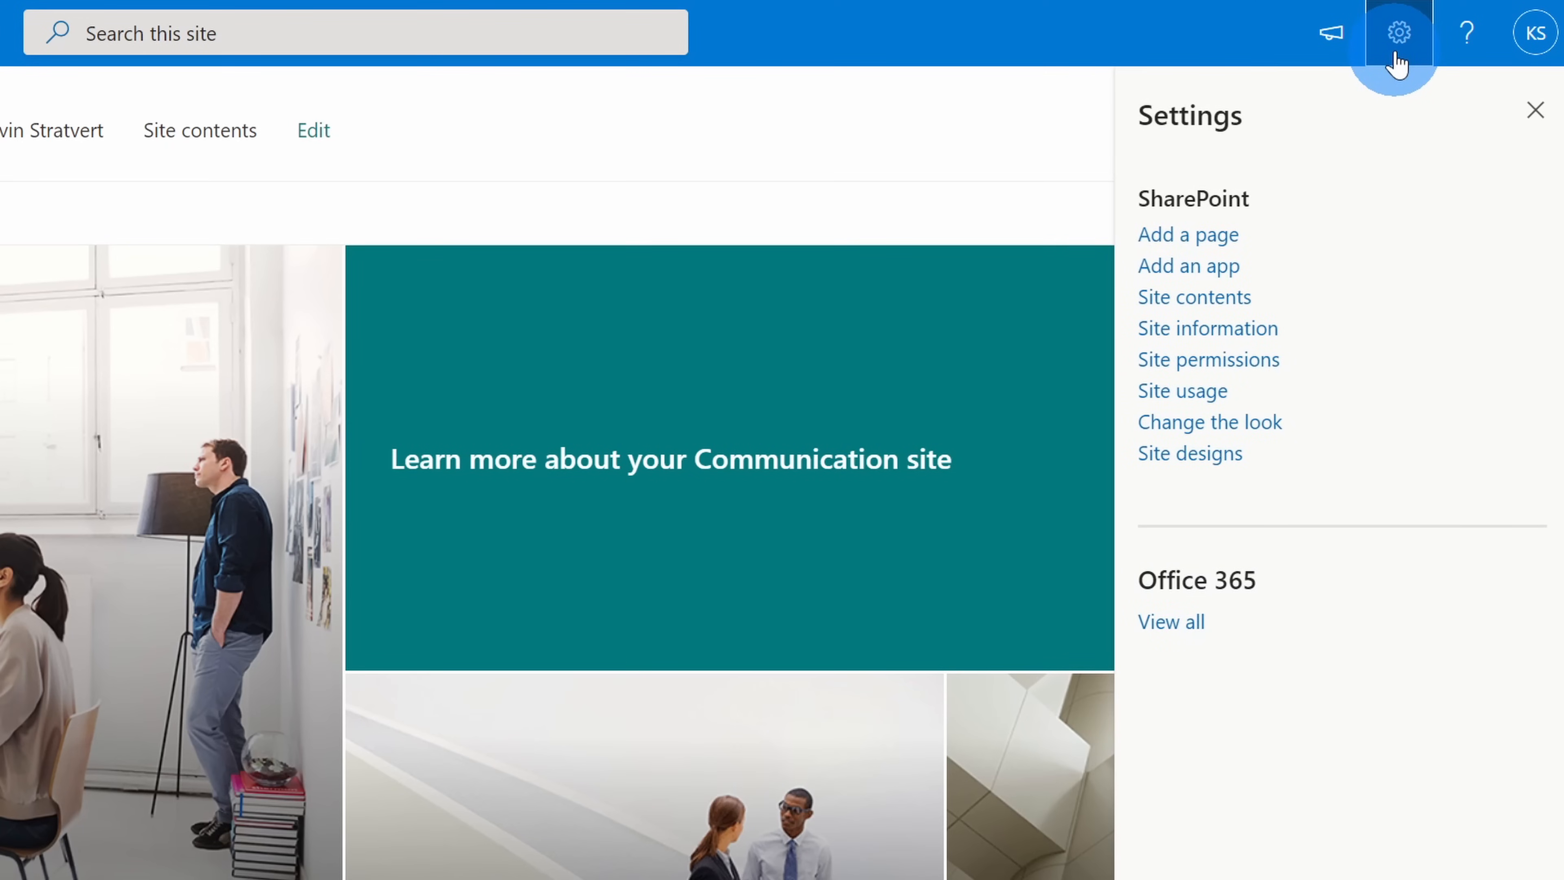
{"action": "left_click", "coordinate": [1215, 362]}
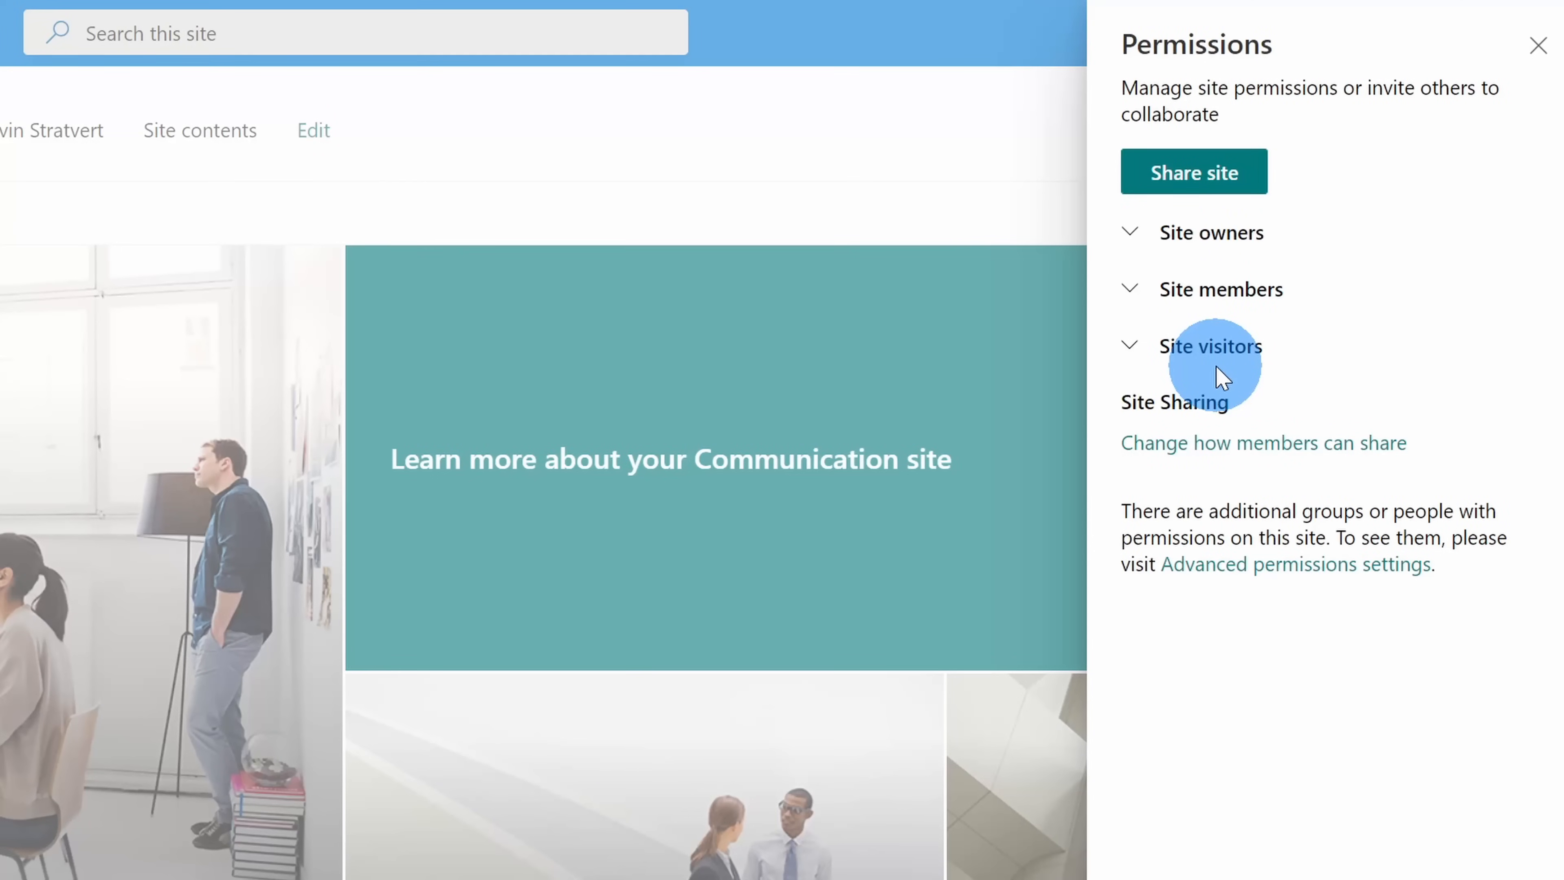
{"action": "left_click", "coordinate": [1133, 234]}
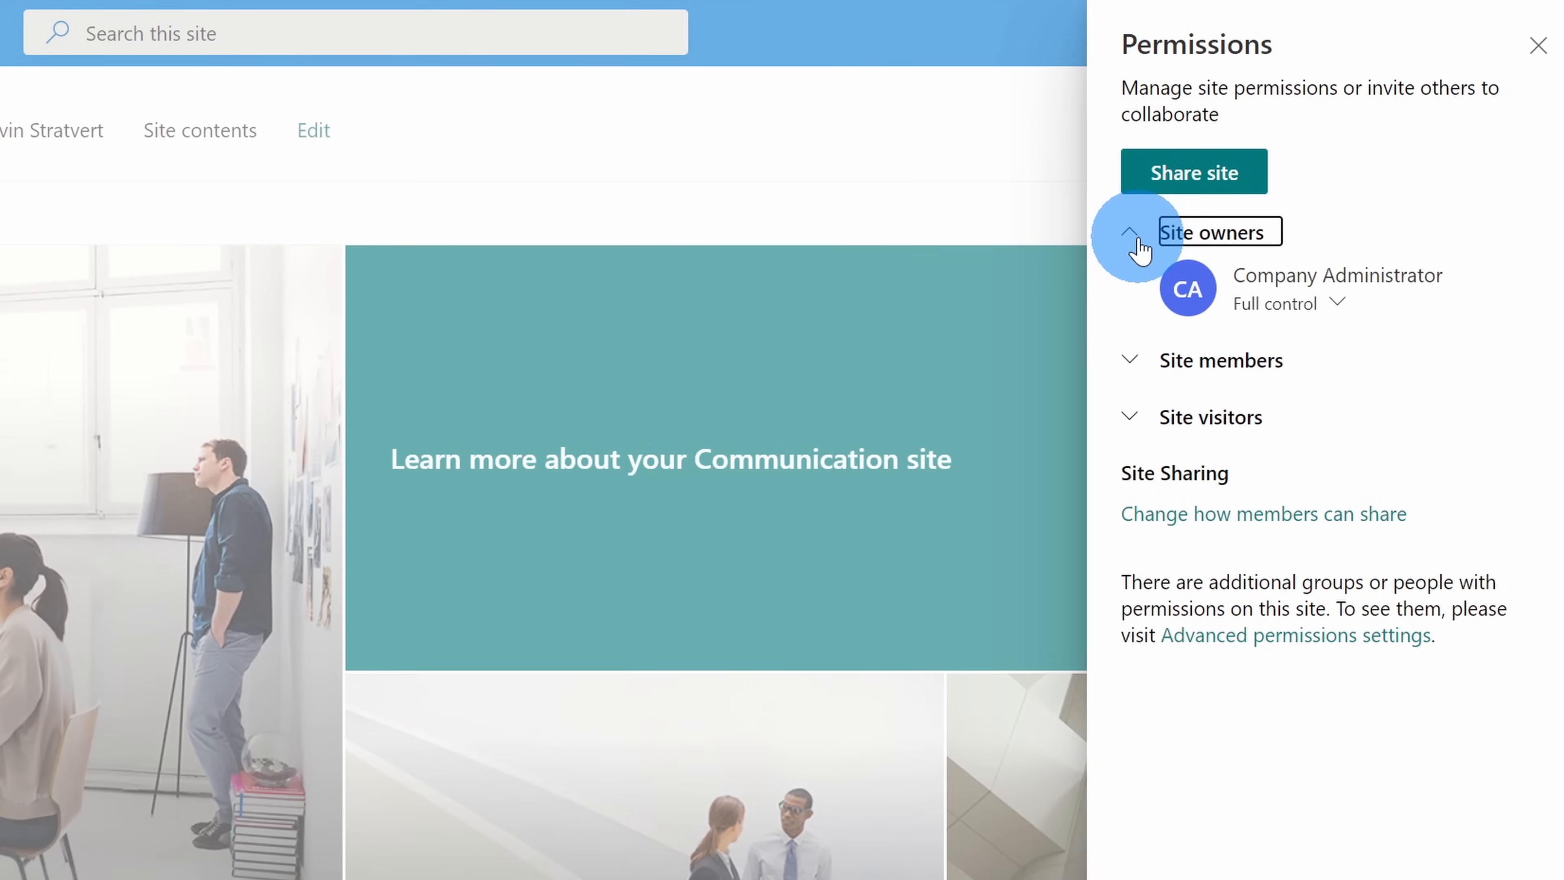
{"action": "left_click", "coordinate": [1135, 364]}
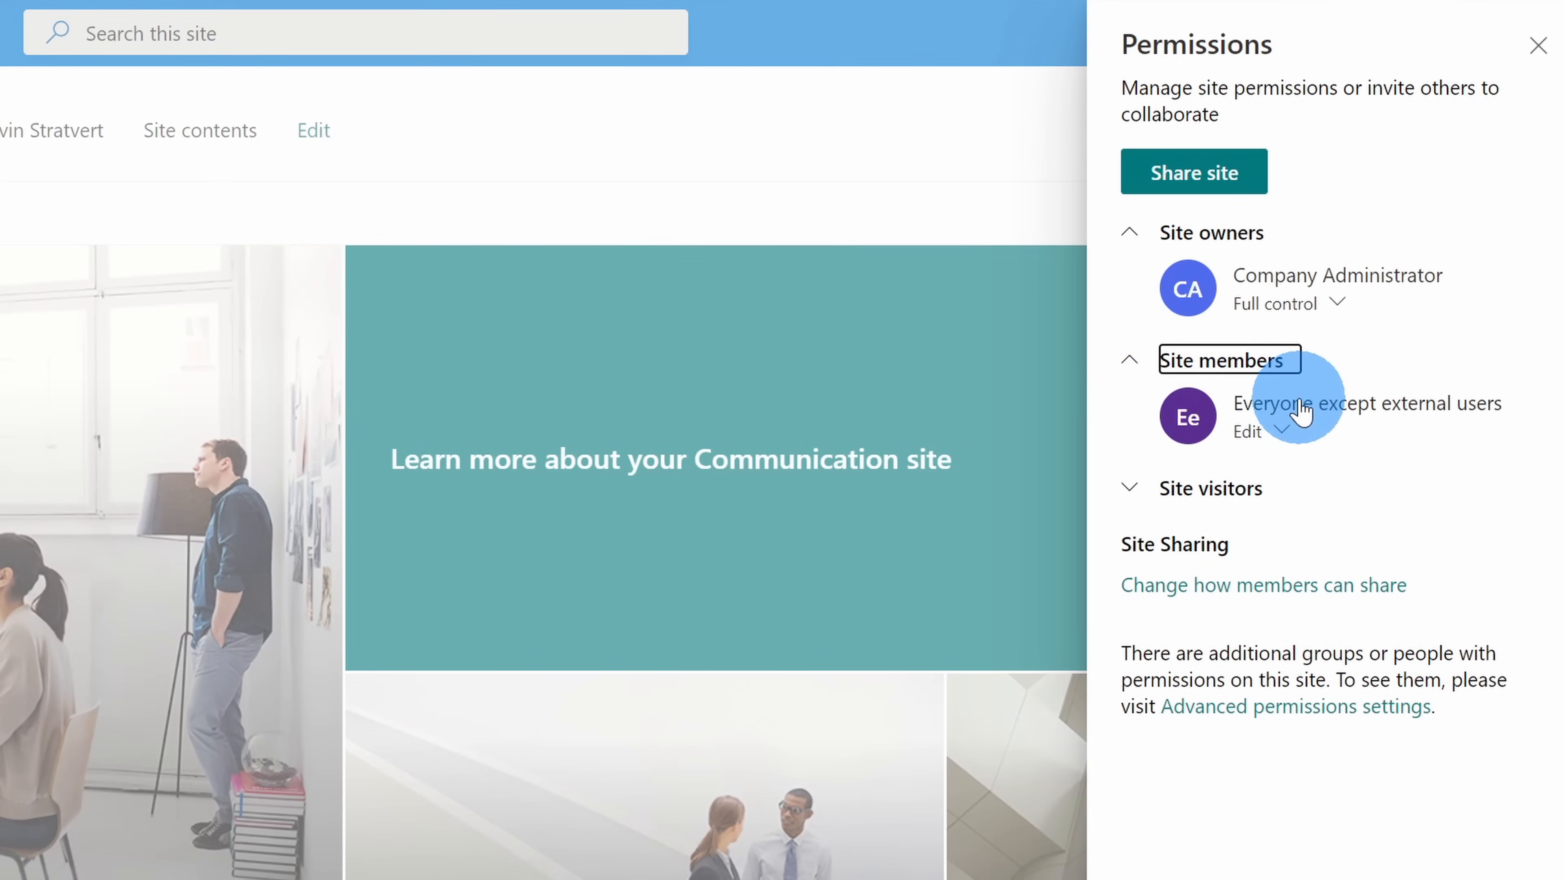
{"action": "left_click", "coordinate": [1209, 487]}
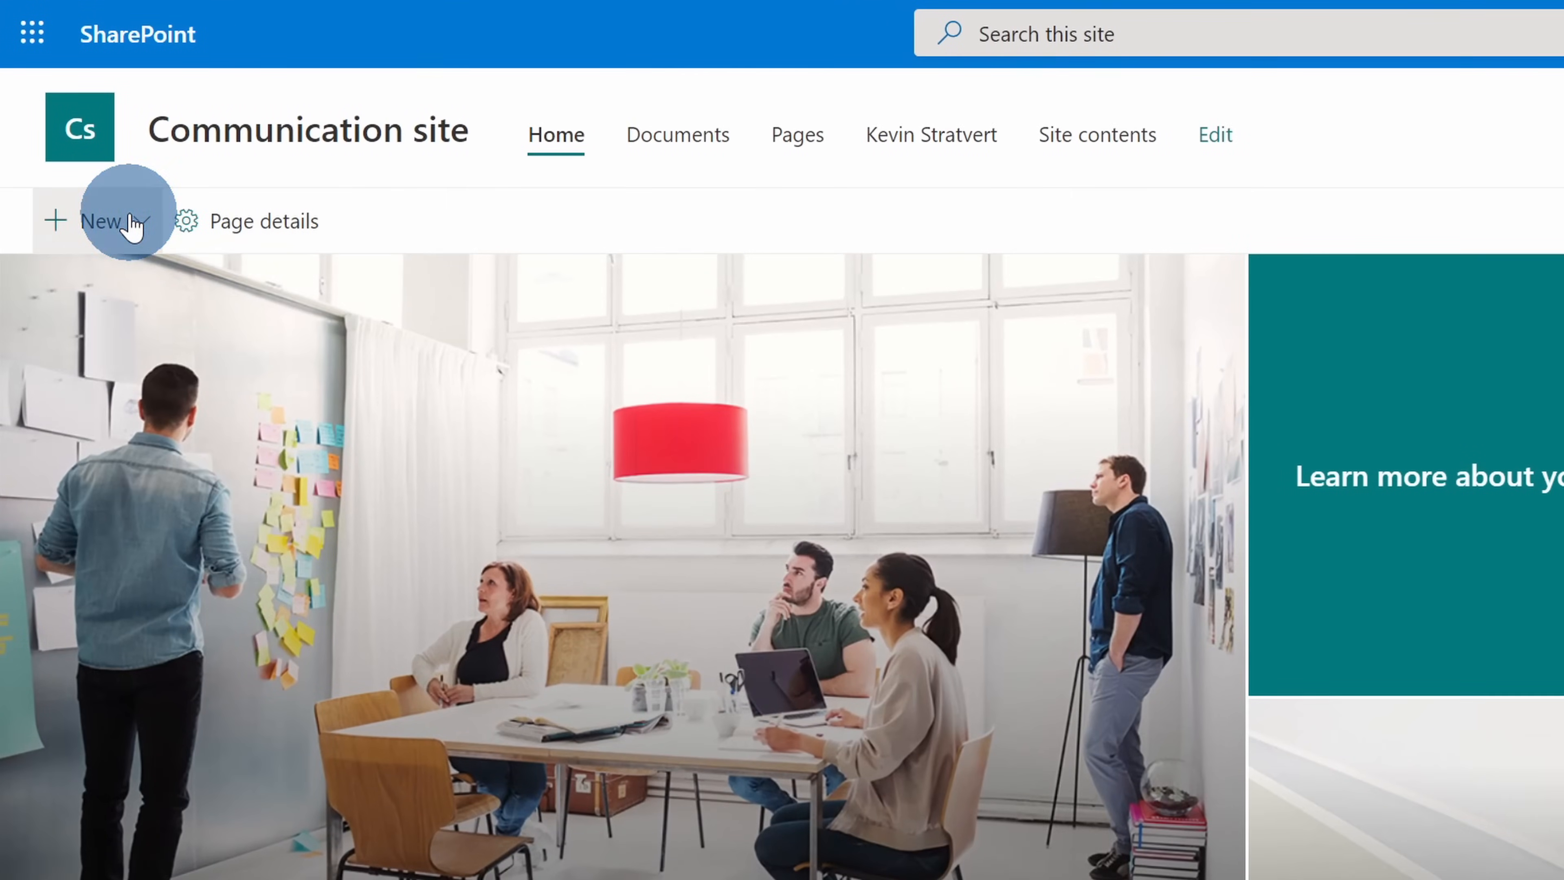
- Create and post a Blank-template news post titled "New Shanghai Flagship Grand Opening" with a city skyline banner and text announcing the January opening
{"action": "left_click", "coordinate": [115, 217]}
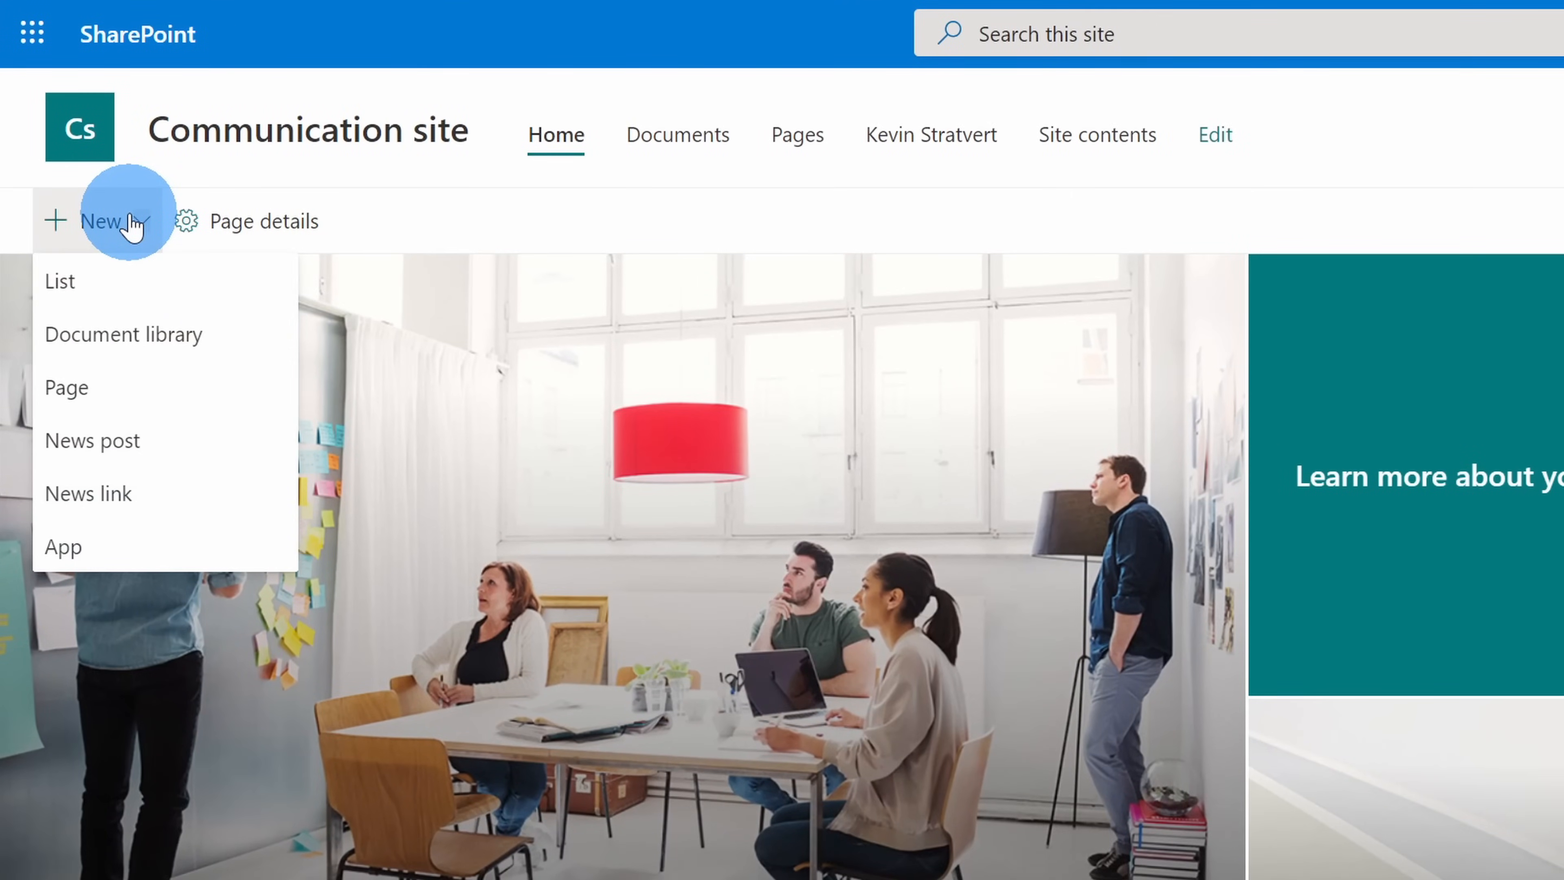
{"action": "left_click", "coordinate": [183, 452]}
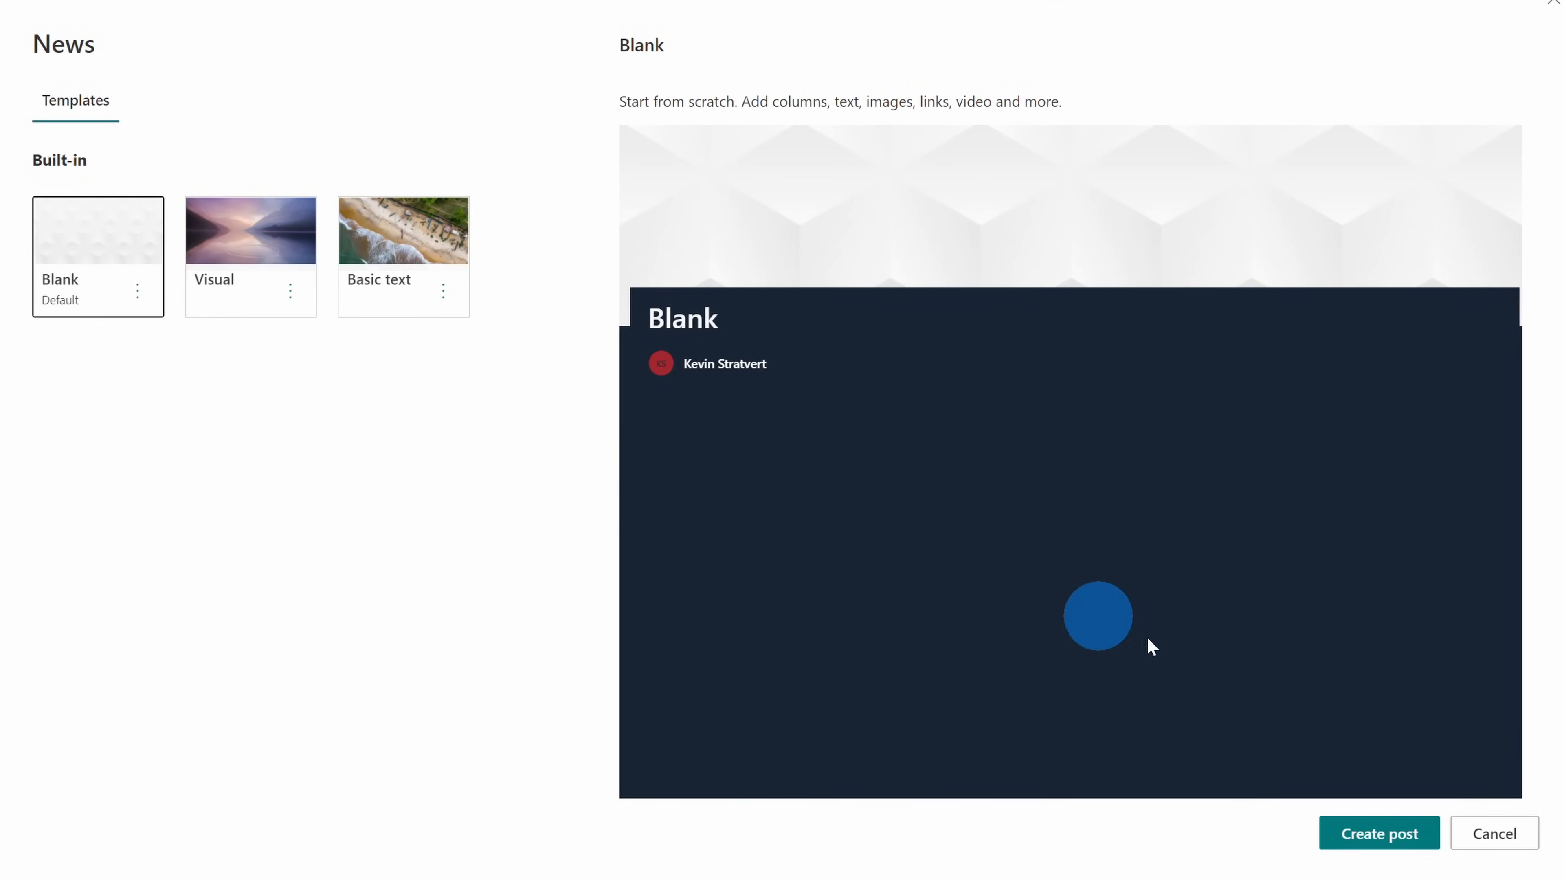
{"action": "left_click", "coordinate": [1379, 833]}
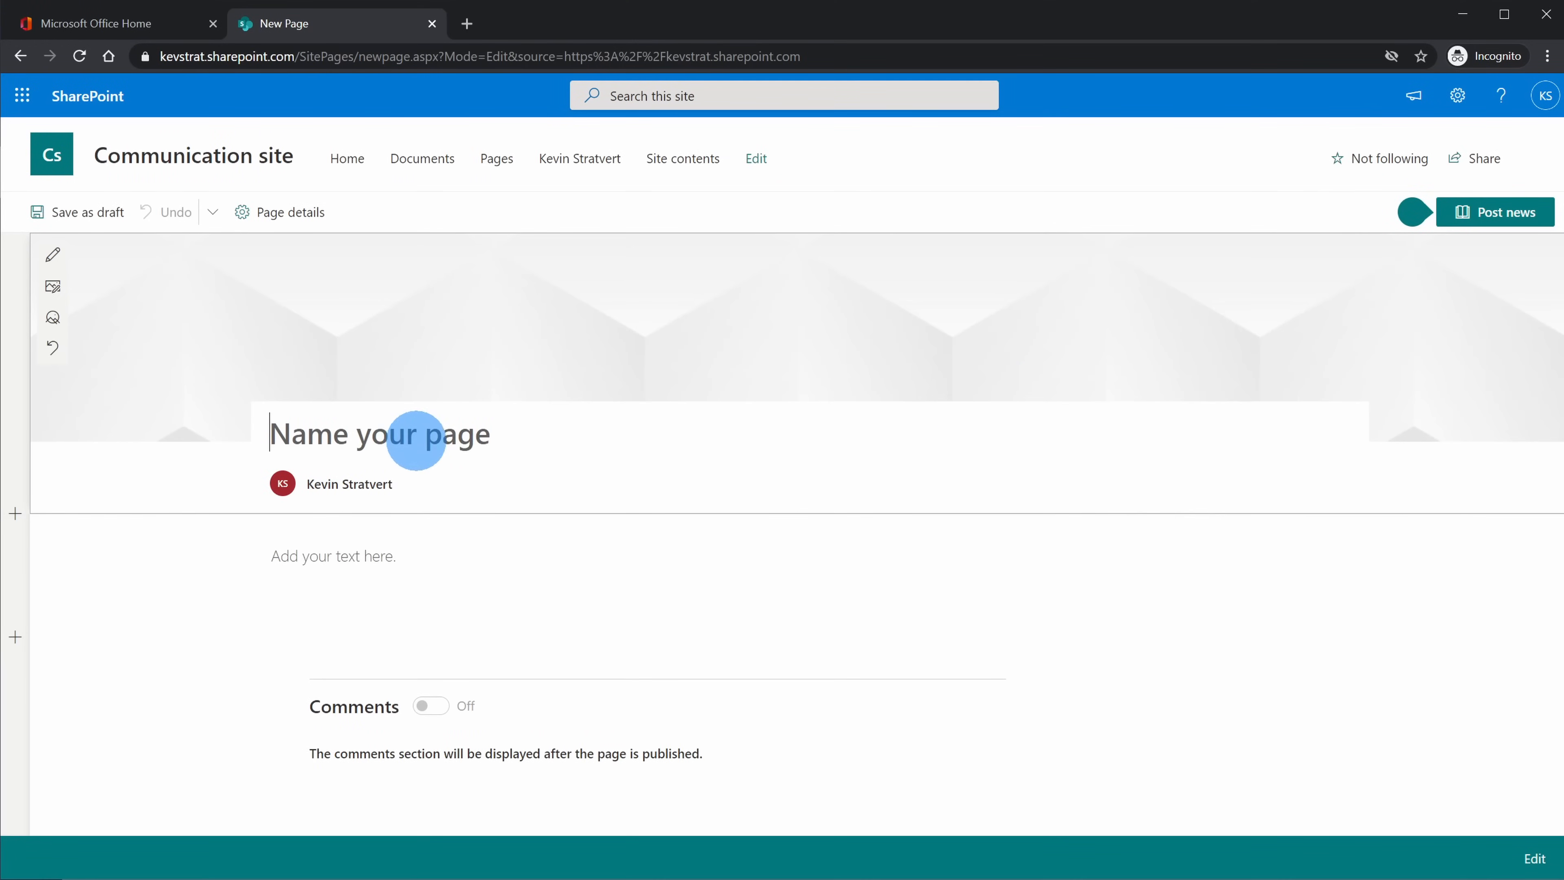
{"action": "mouse_move", "coordinate": [765, 515]}
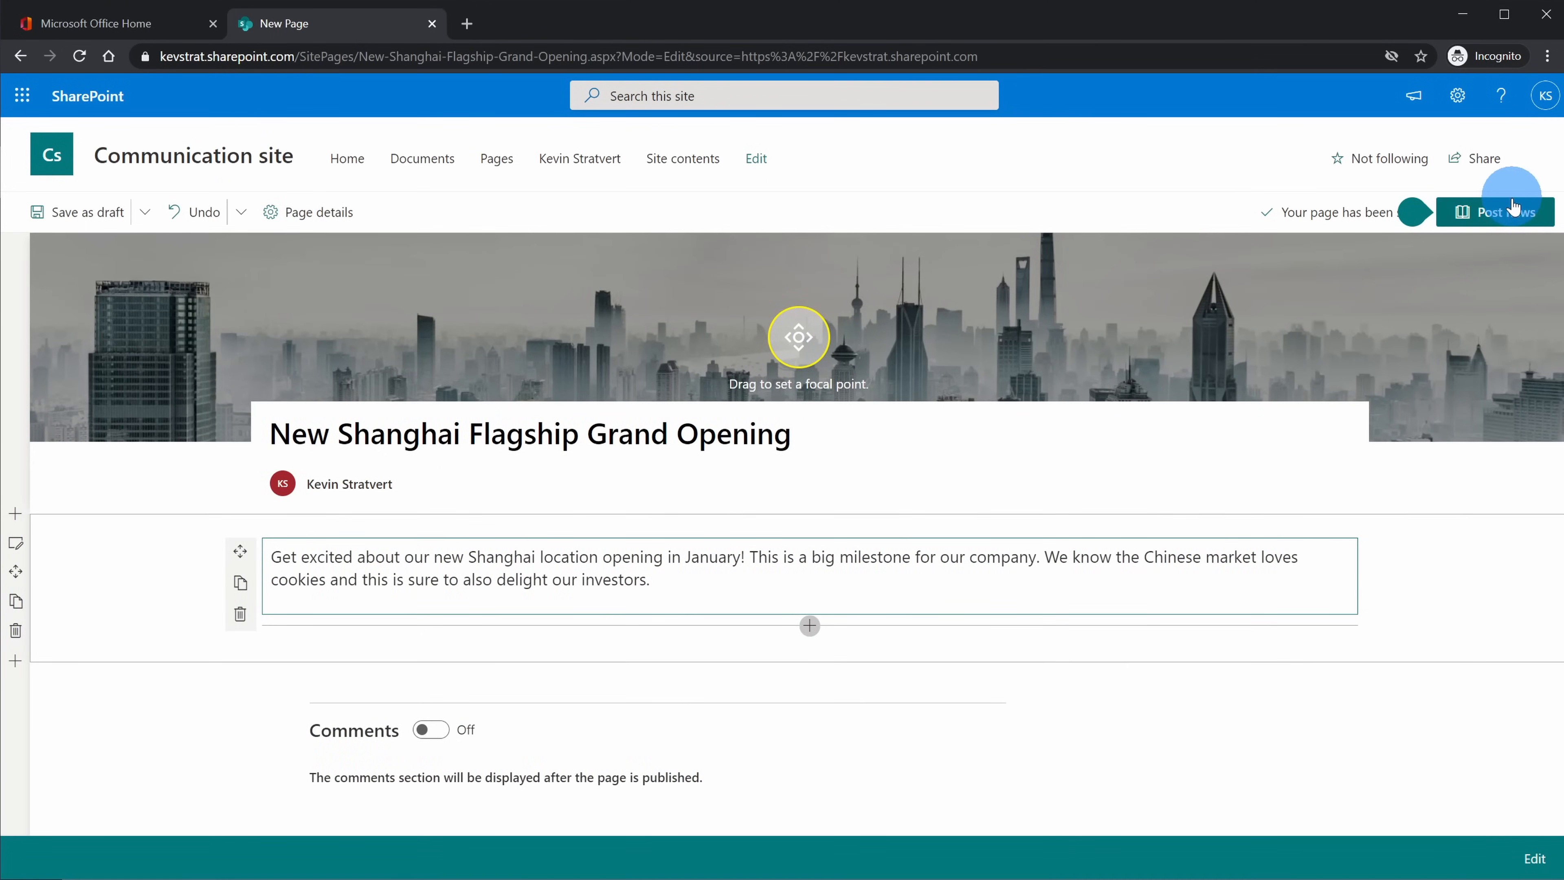
{"action": "left_click", "coordinate": [1510, 216]}
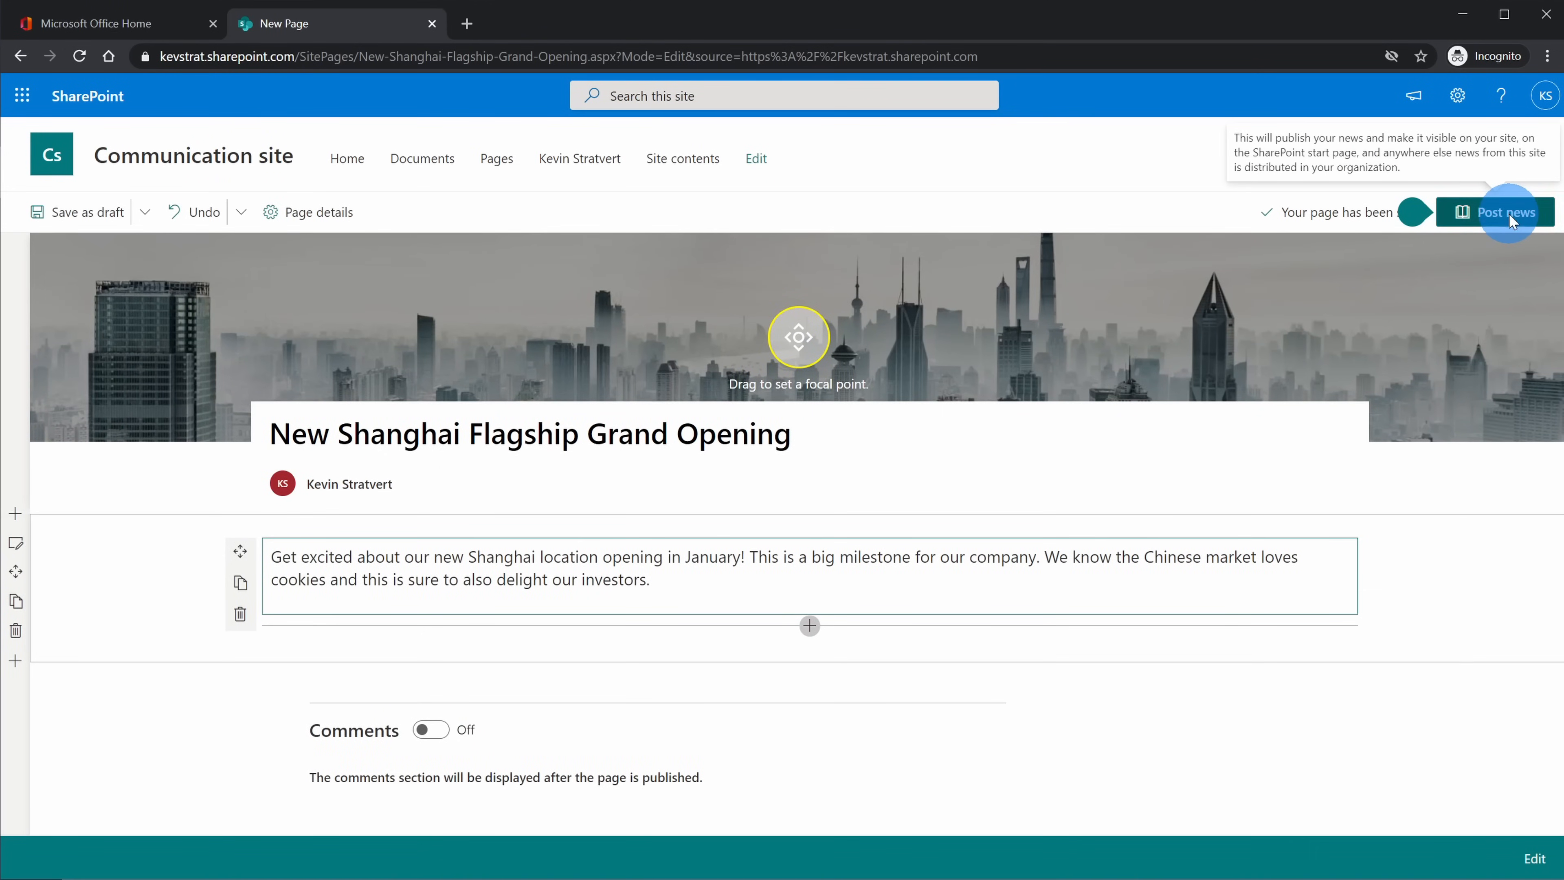